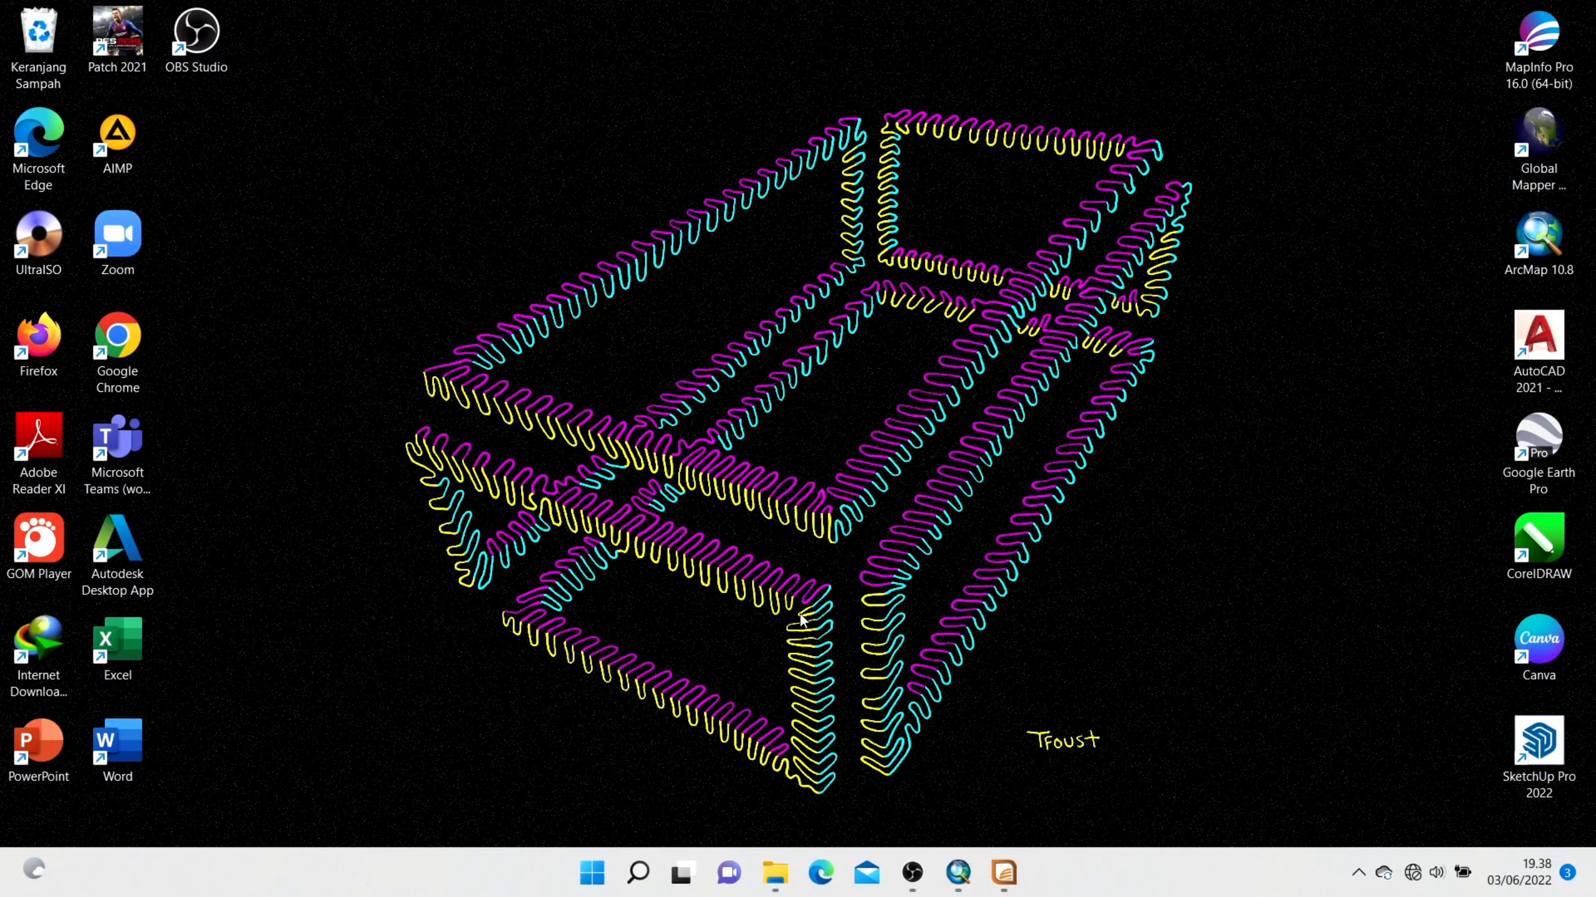
Switch to ArcMap with the Peta Topo Tanah Laut Fix map, leaving MapInfo Professional minimized.
mouse_move(972, 877)
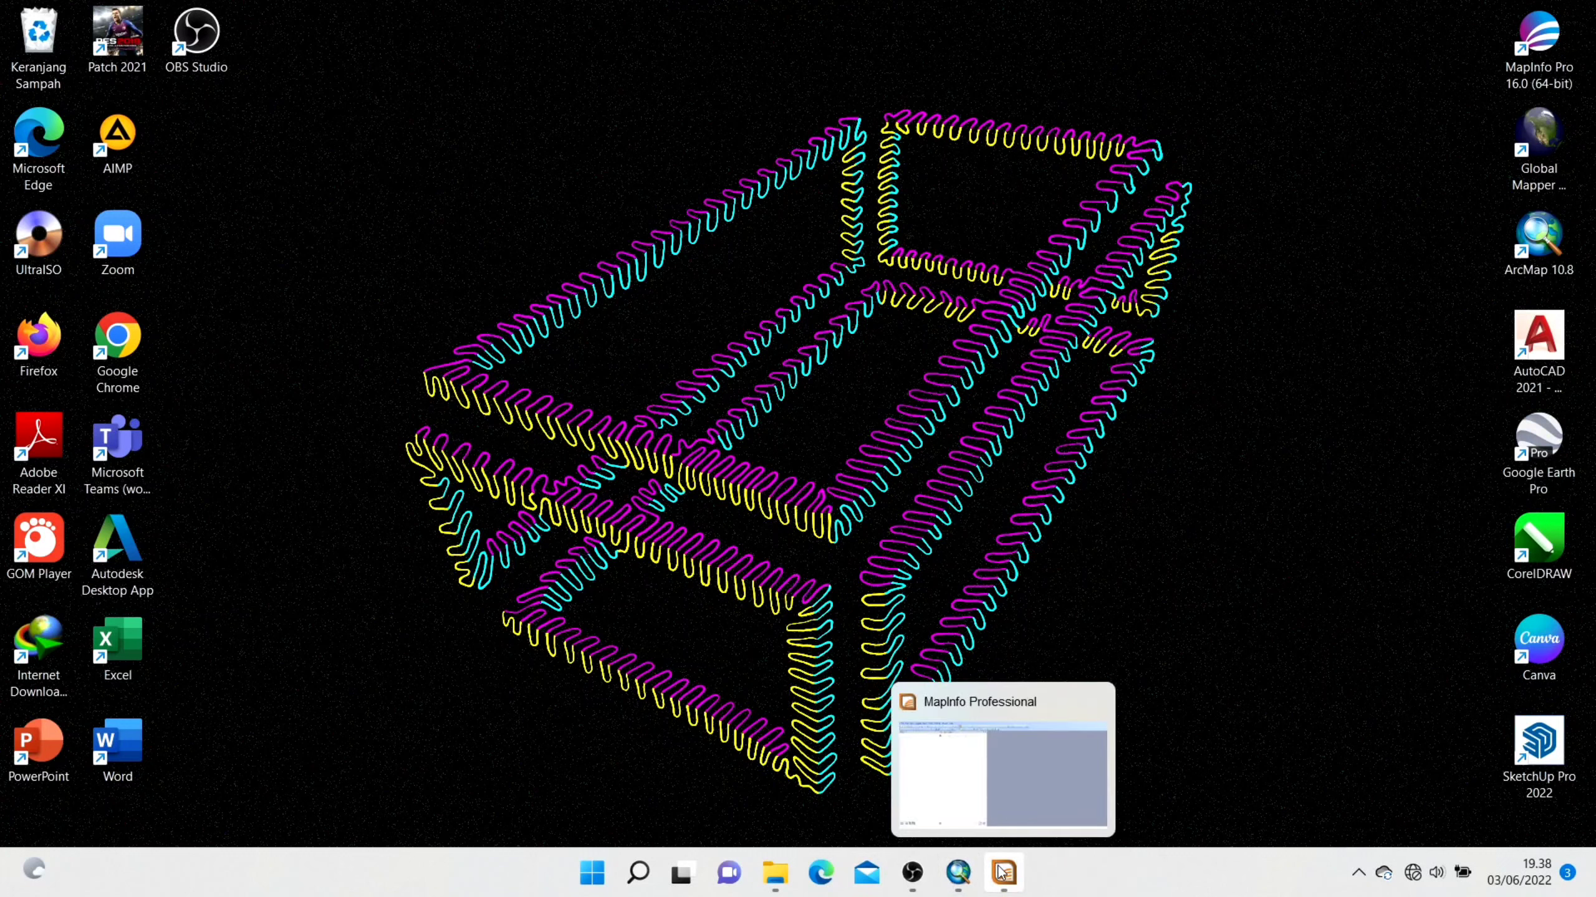
left_click(959, 874)
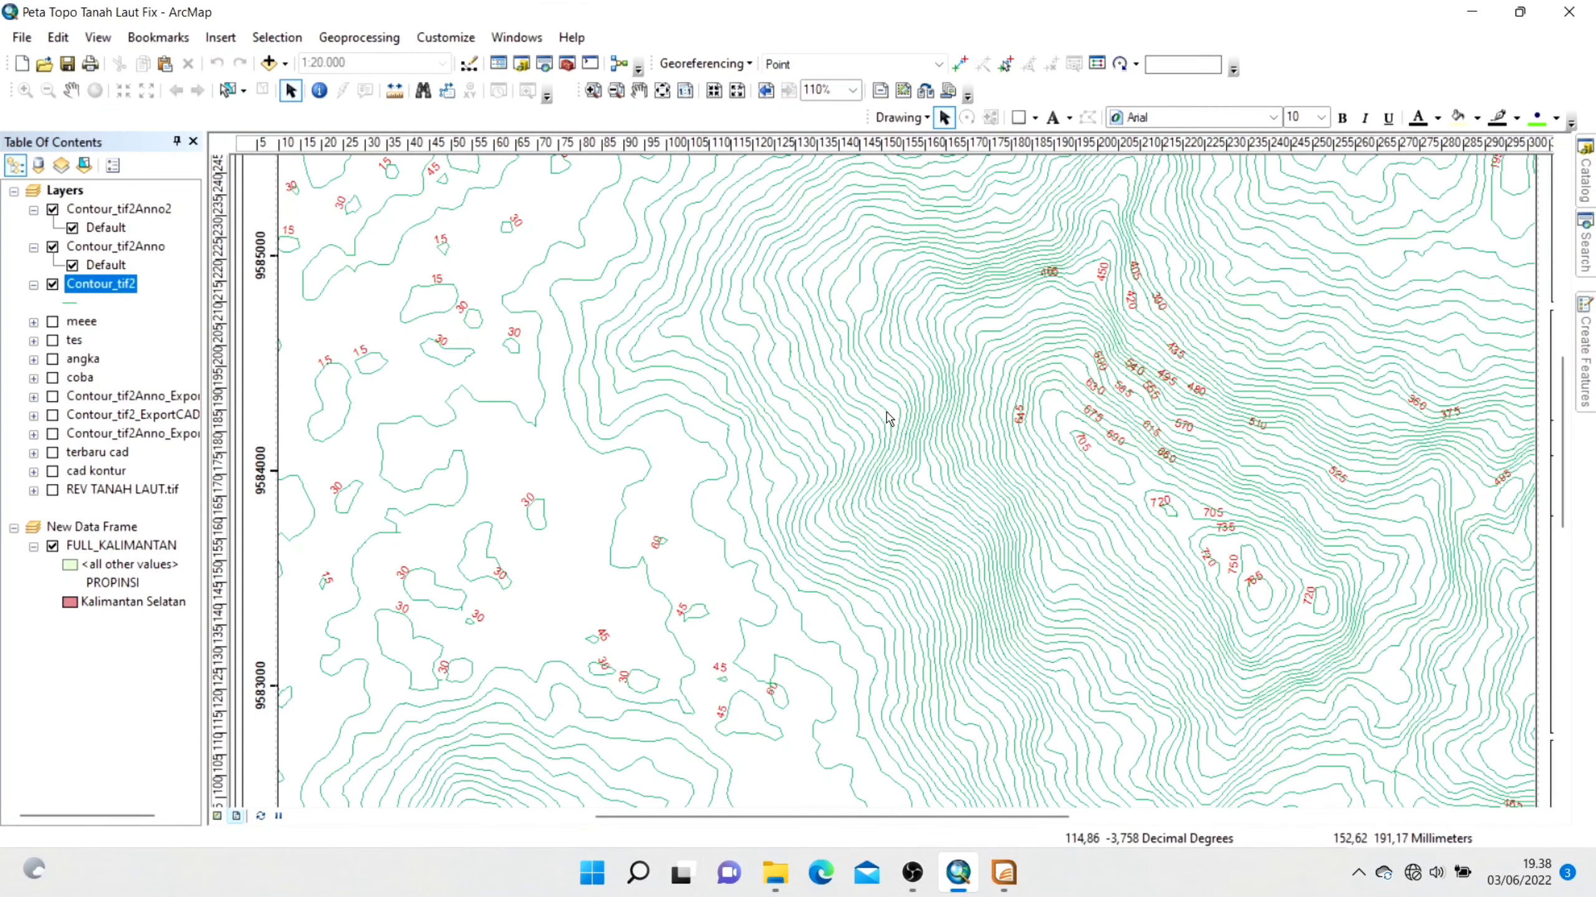
left_click(1004, 873)
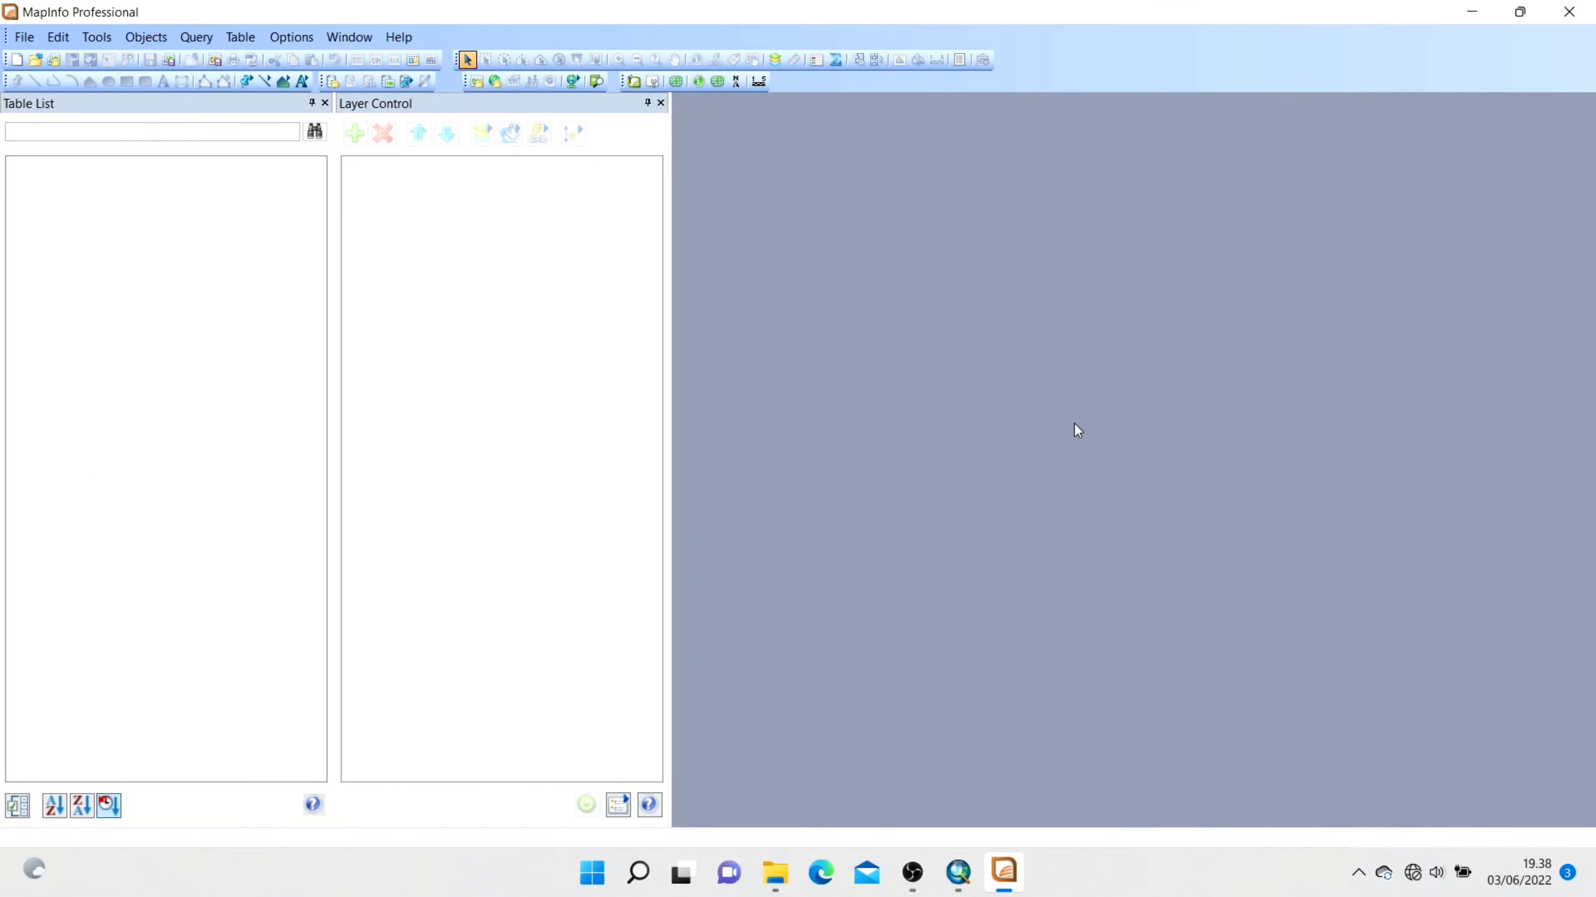
left_click(1471, 14)
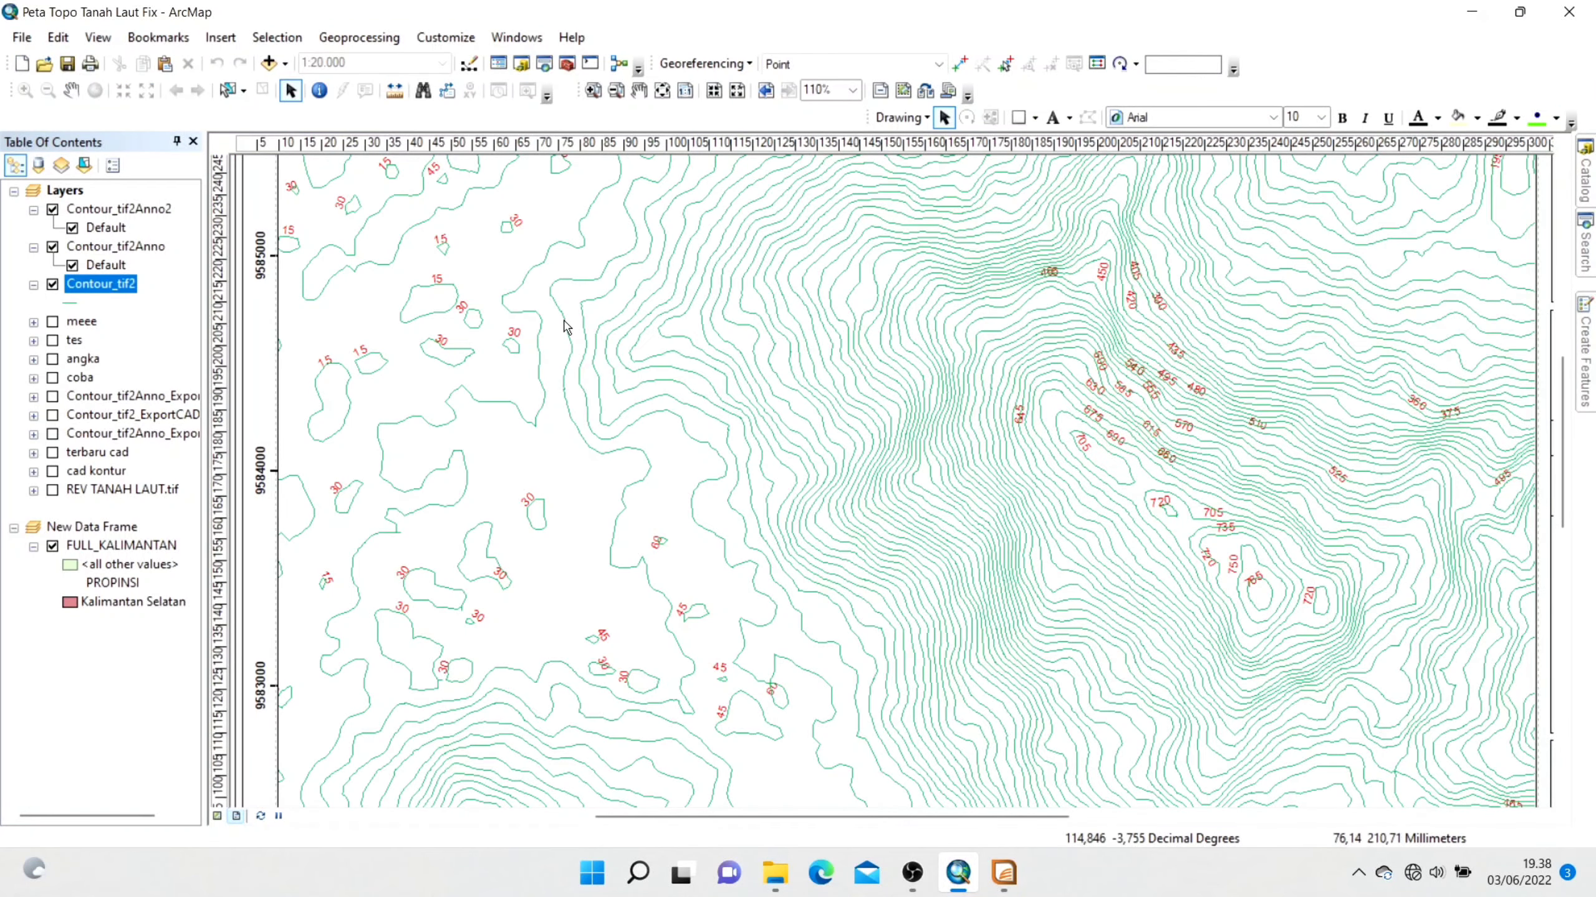
Open the Feature Class To Shapefile (multiple) conversion tool and add the Contour_tif2 layer as its input.
left_click(568, 63)
double_click(1343, 229)
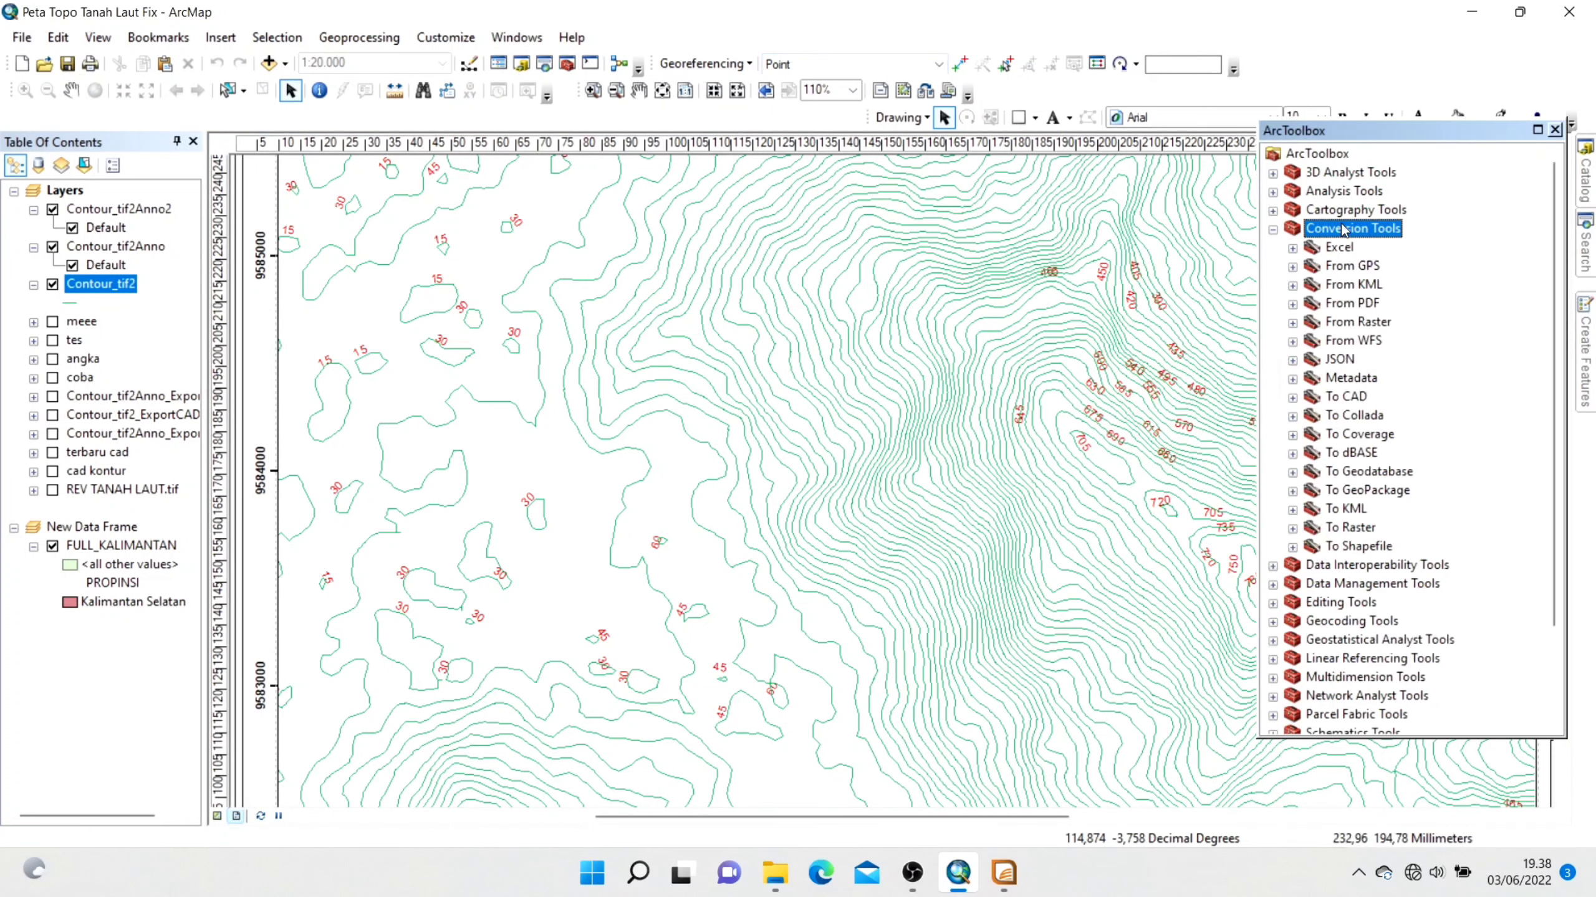
double_click(1344, 546)
double_click(1345, 562)
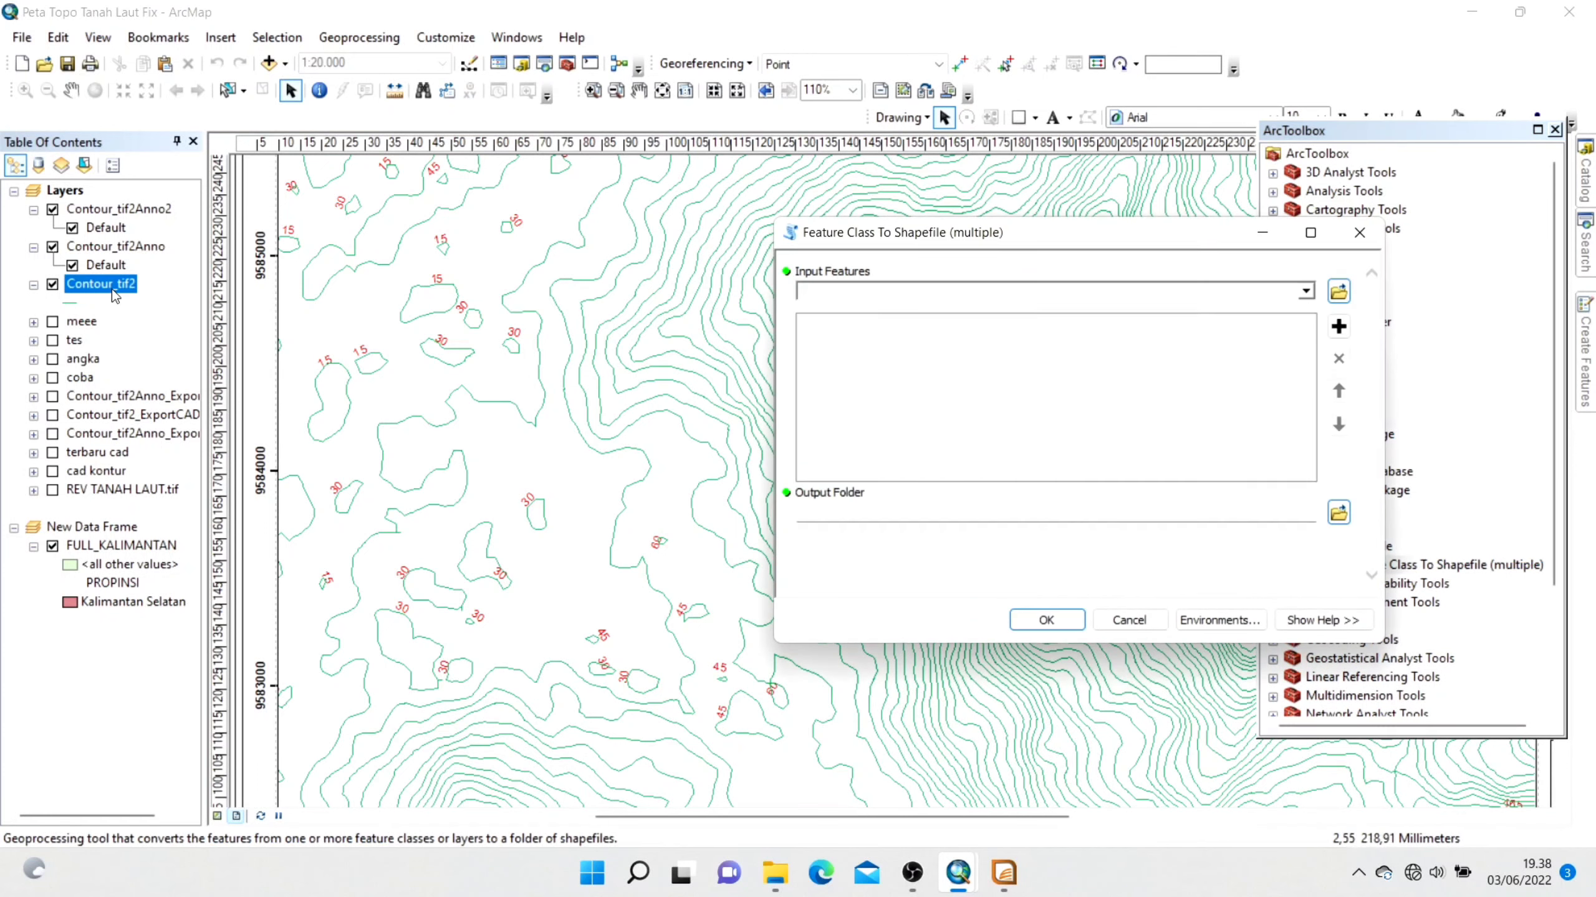
left_click_drag(115, 295, 855, 295)
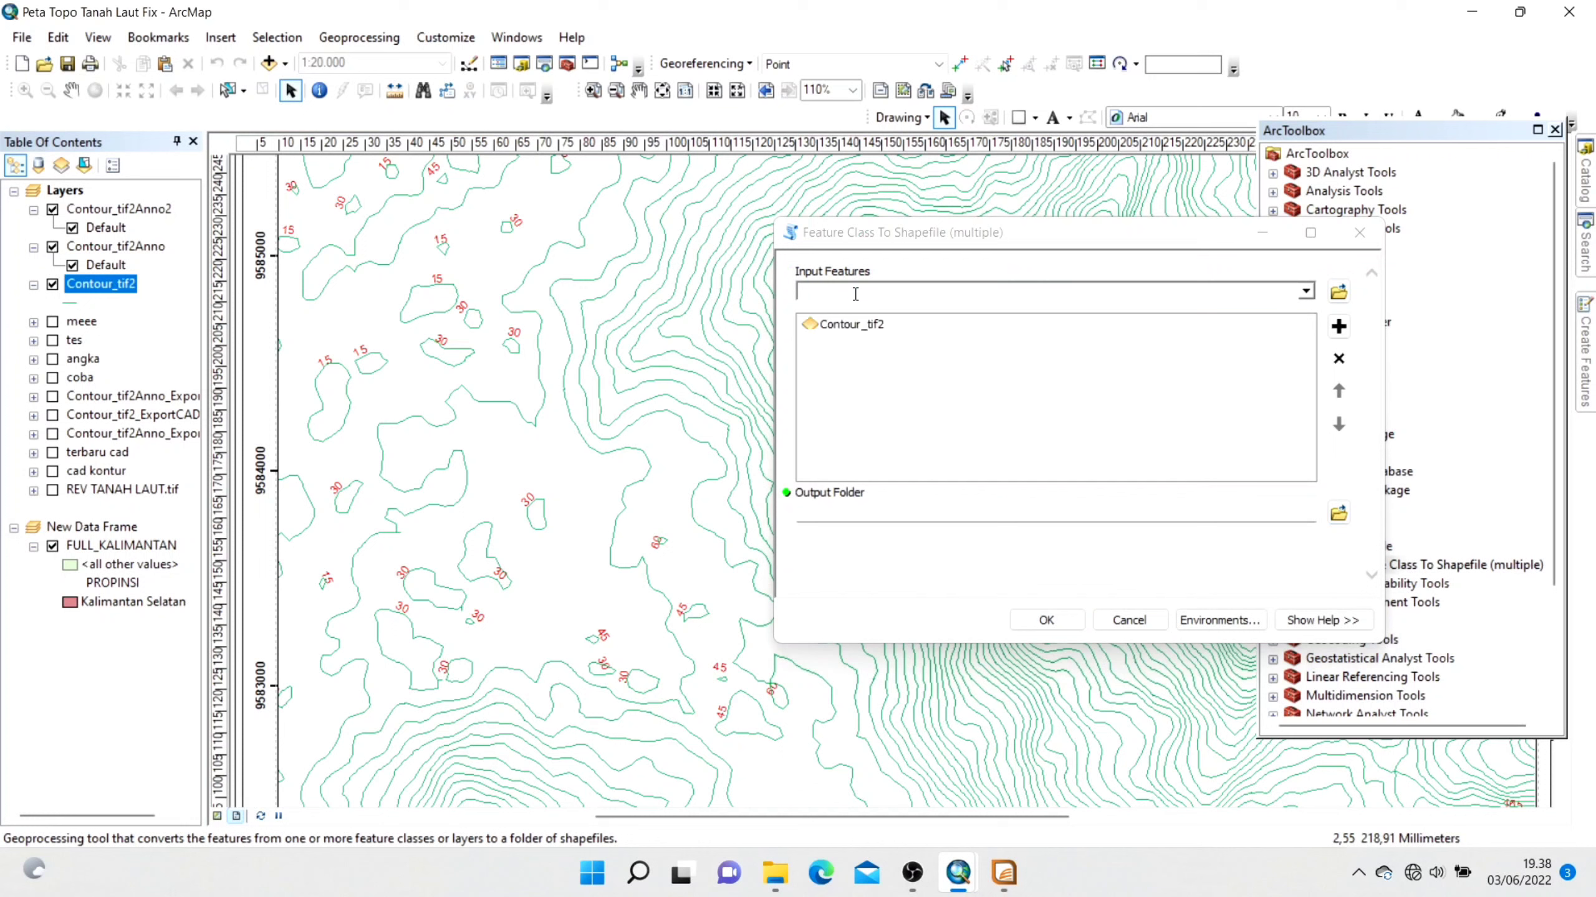
Set the output folder to Kontur MapInfo inside Videos and run the shapefile conversion.
left_click(1338, 514)
left_click(1015, 304)
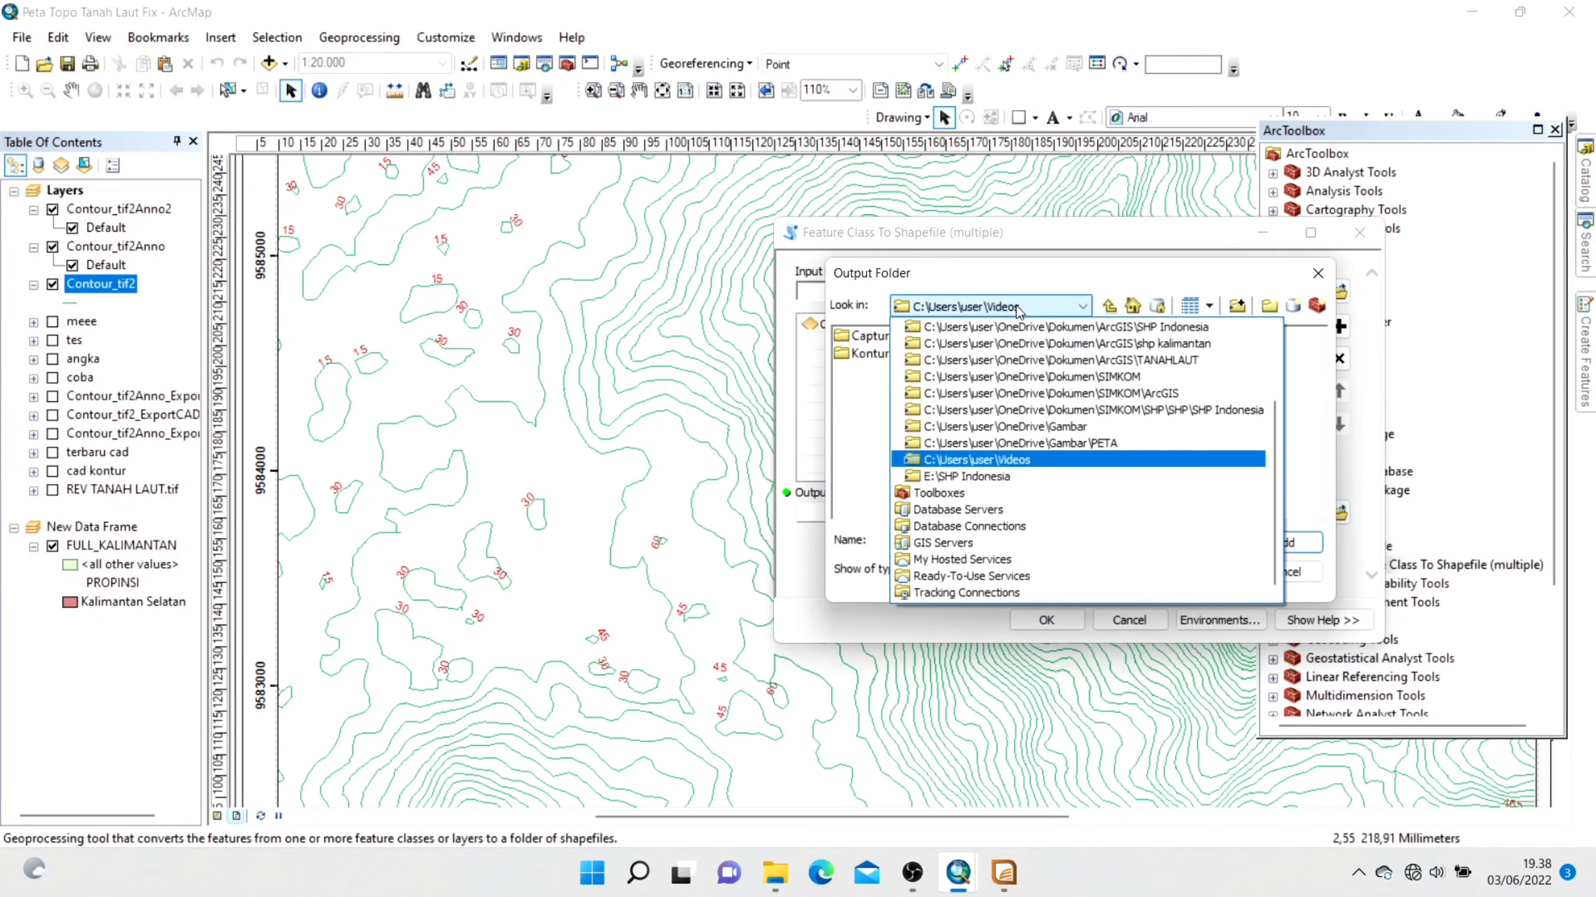
left_click(1000, 465)
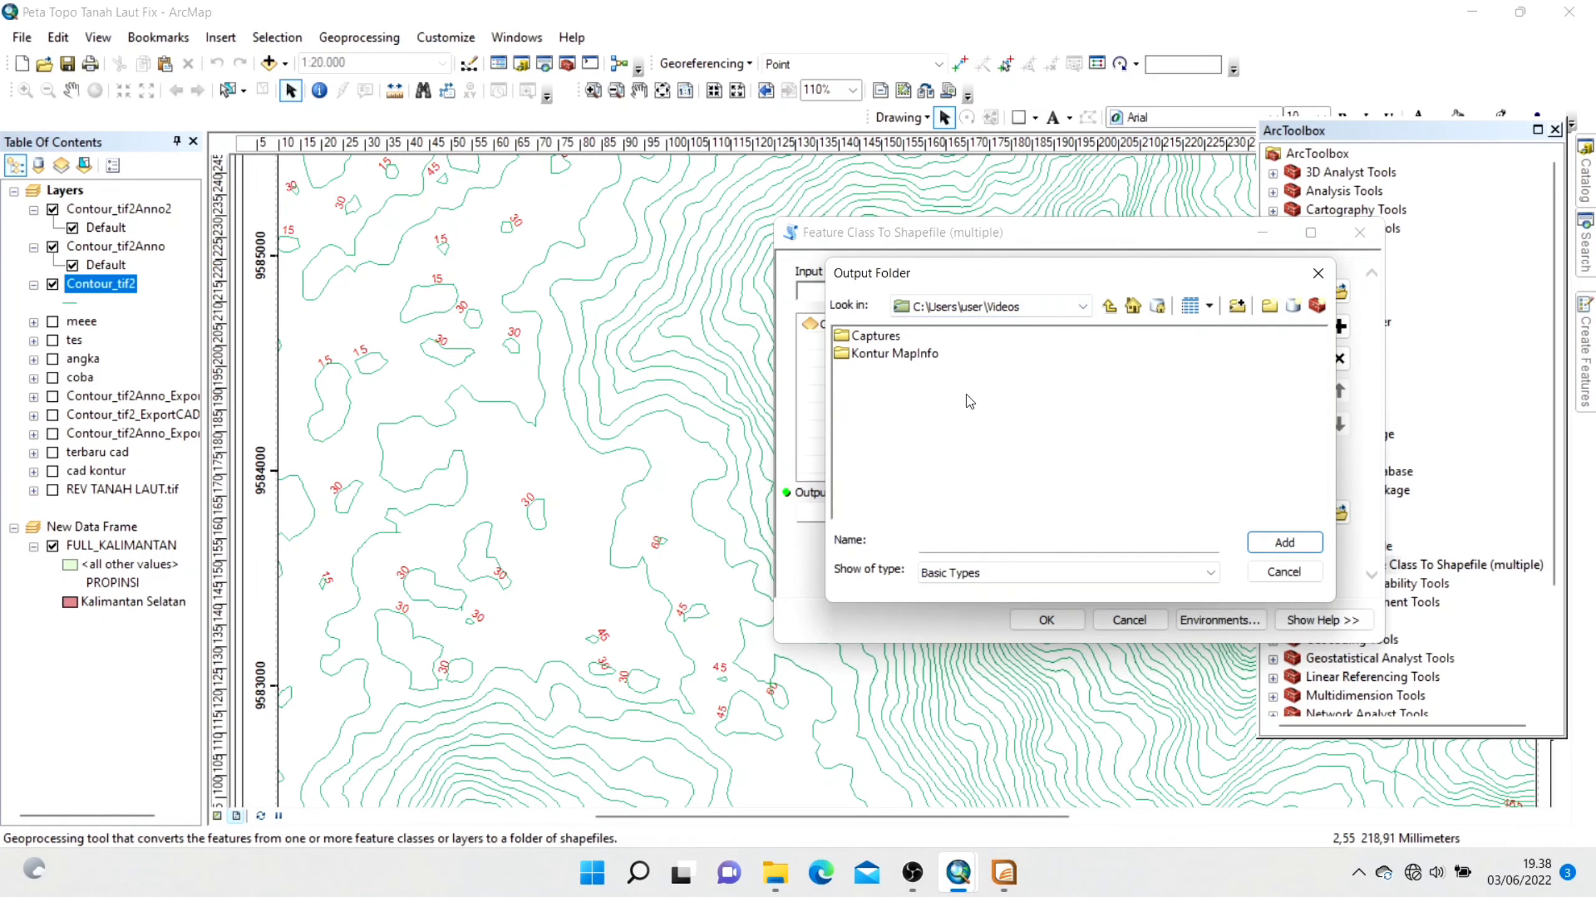
double_click(923, 355)
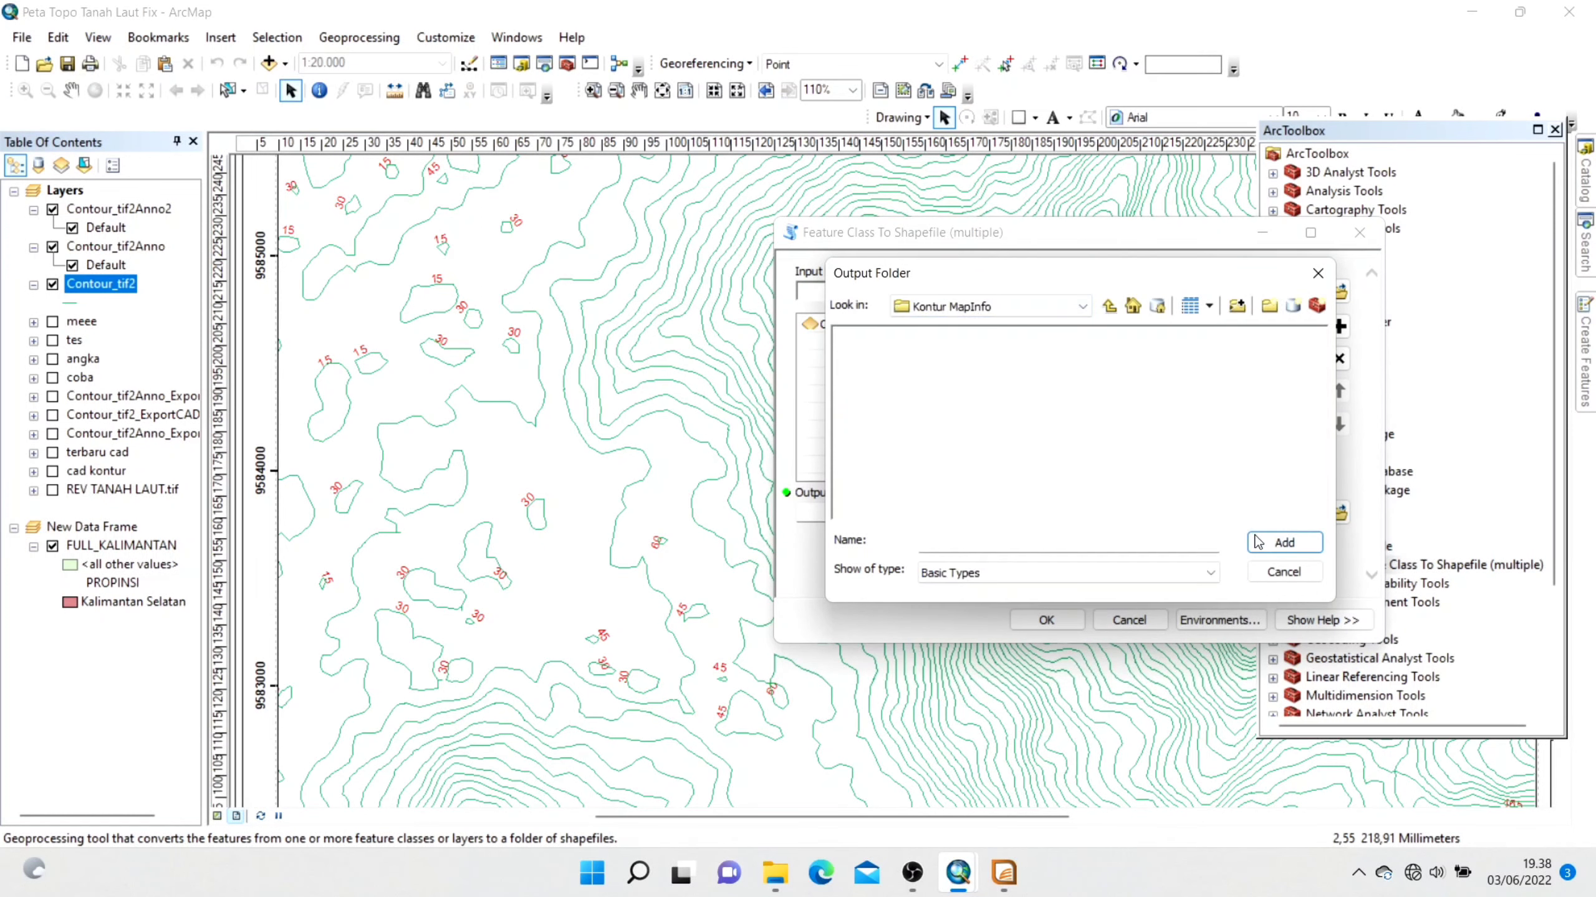
left_click(1109, 306)
left_click(917, 355)
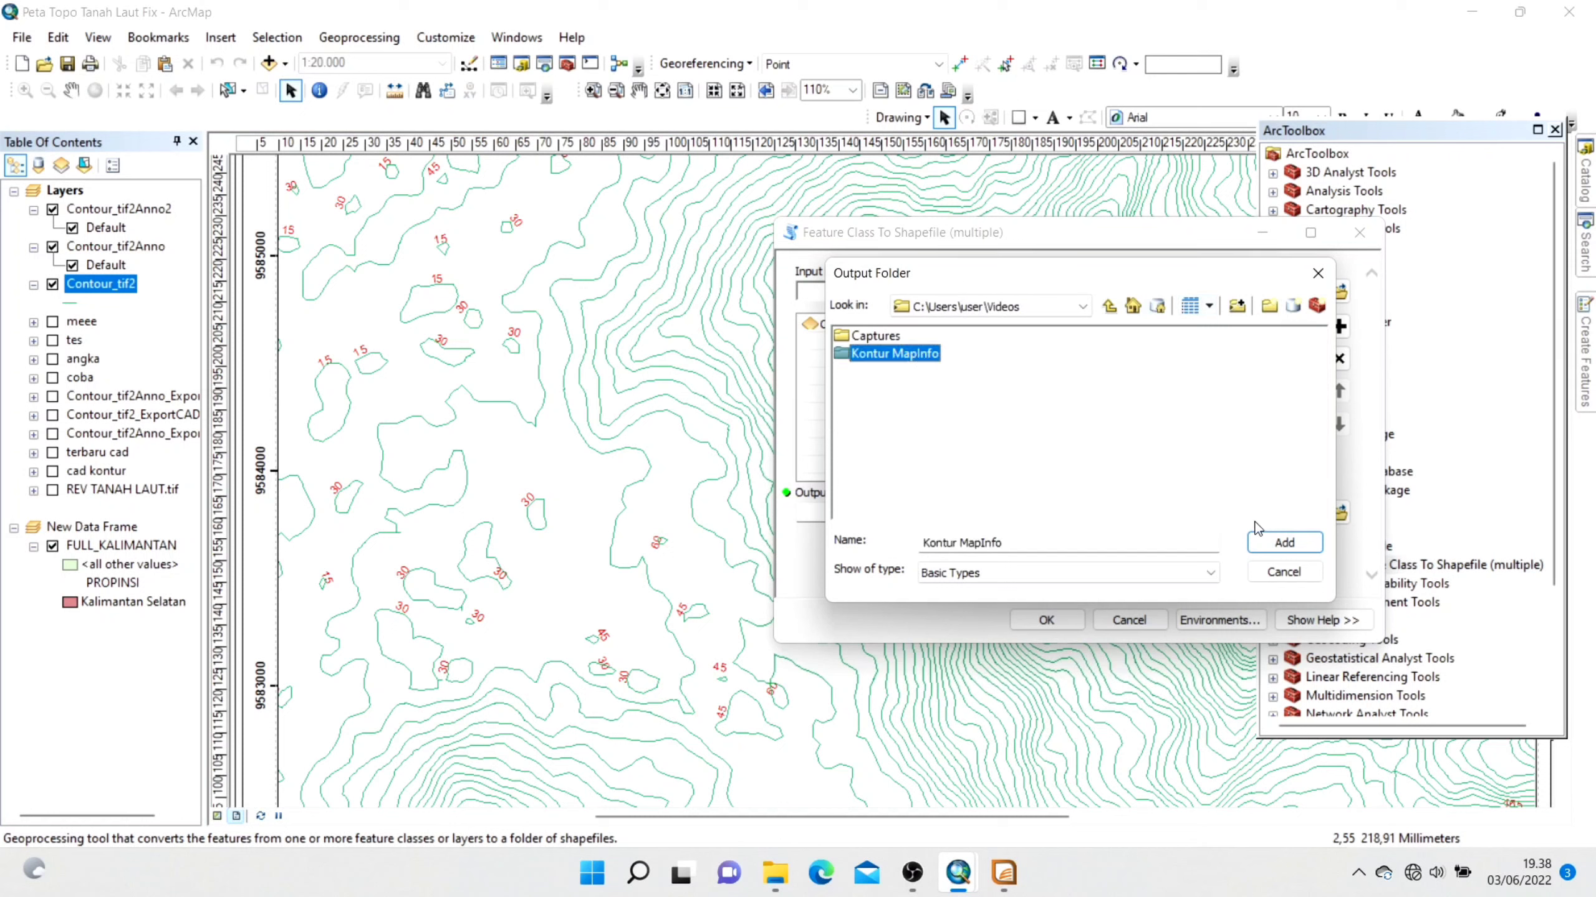
left_click(1286, 543)
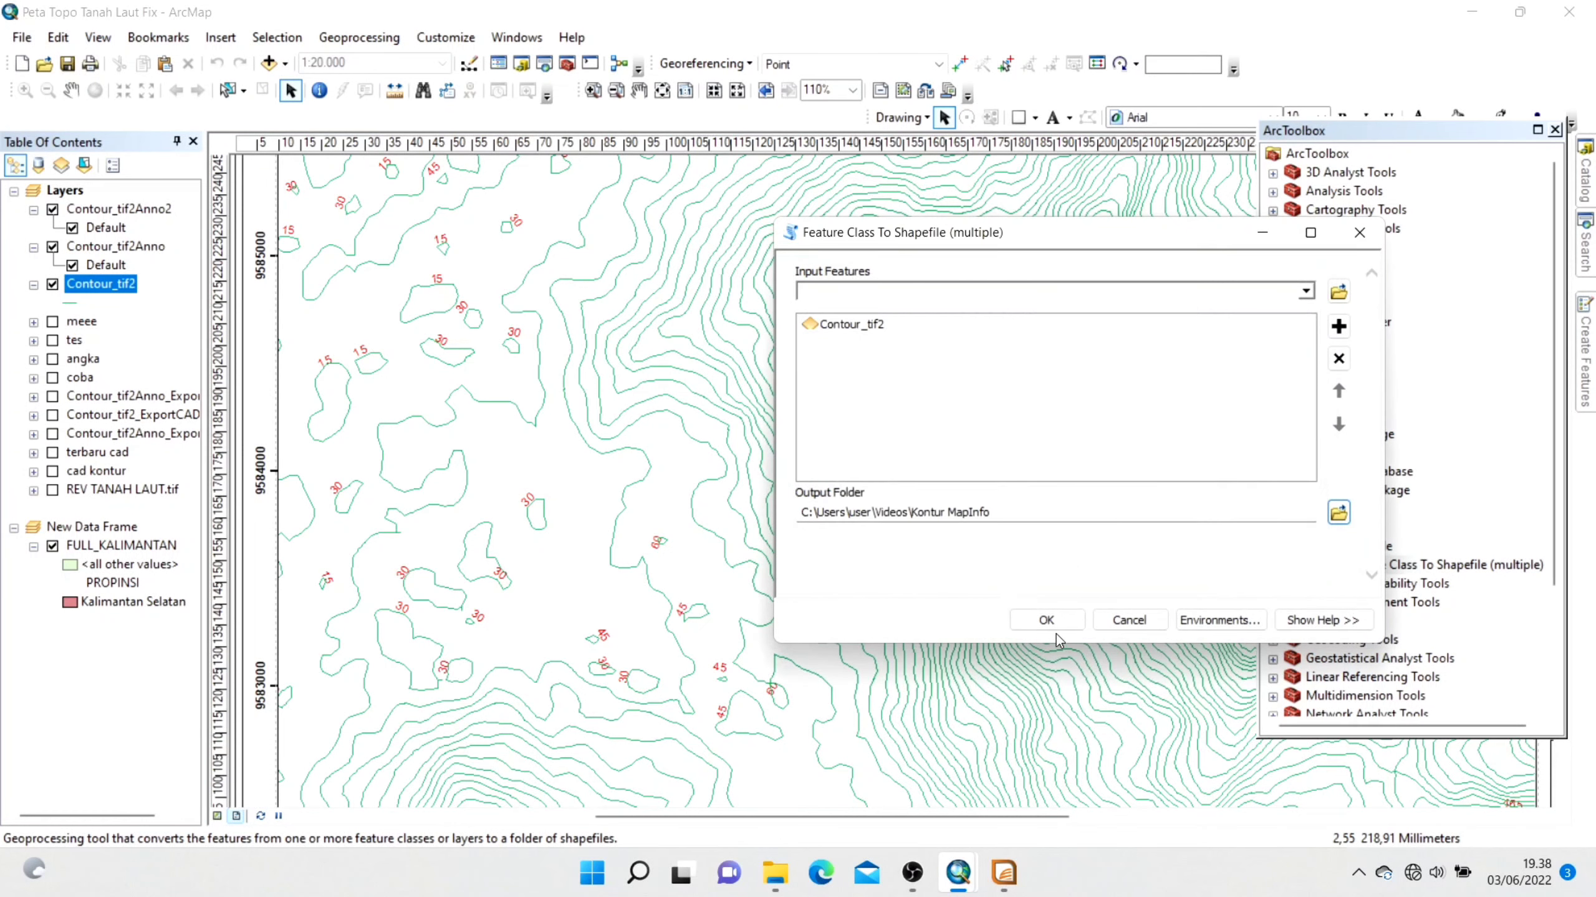
left_click(1046, 620)
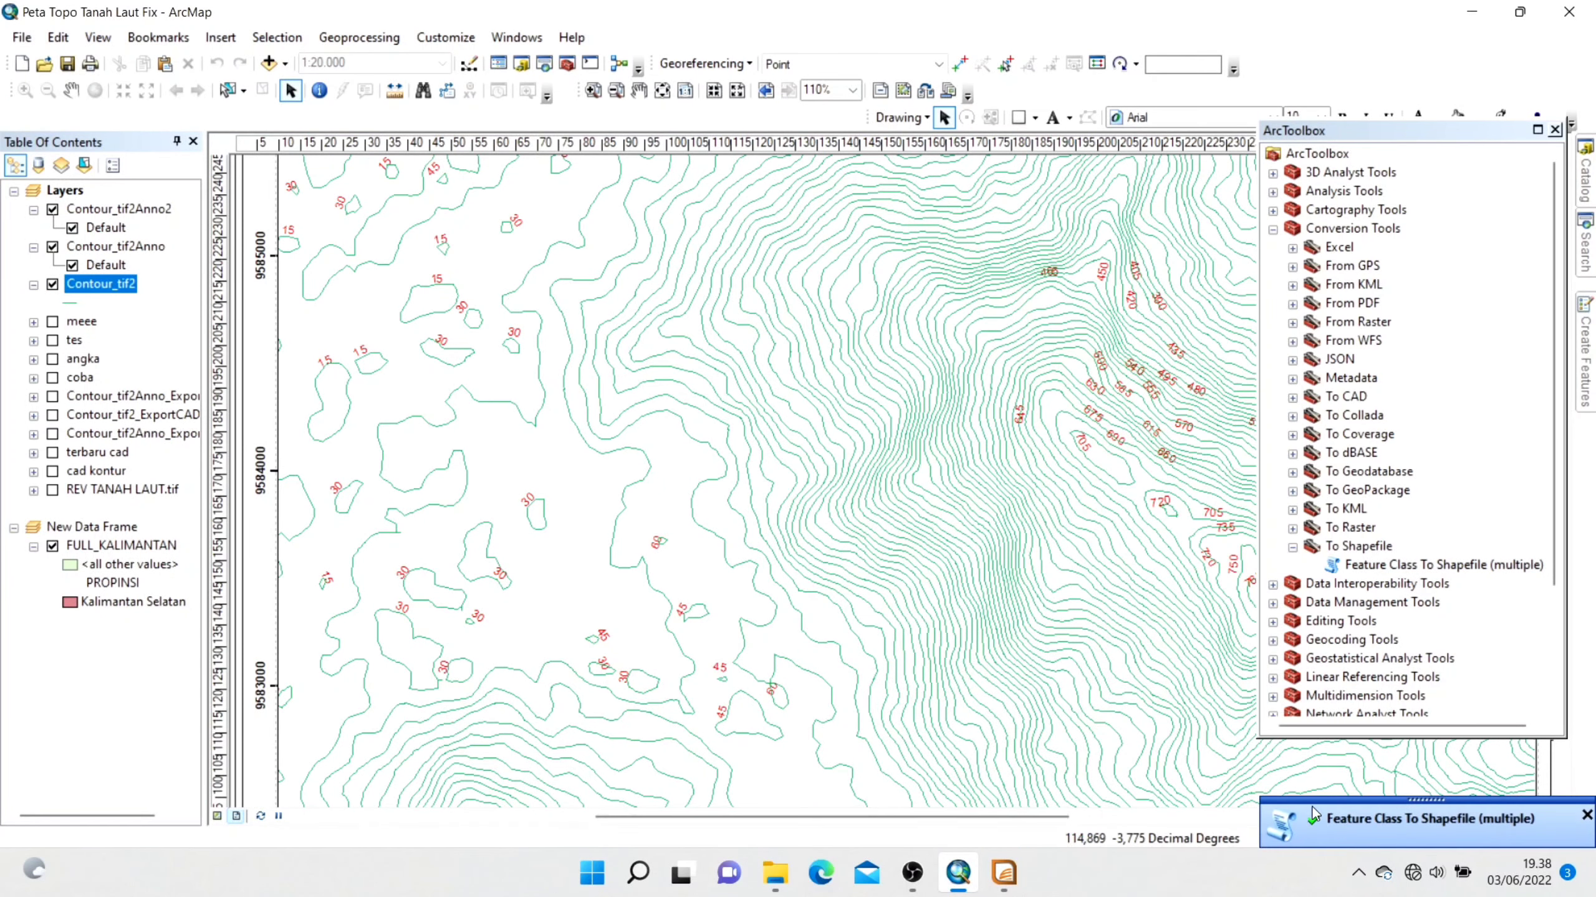
Switch to MapInfo Professional and start opening a file with the file type set to ESRI (R) Shapefile (*.shp).
left_click(1471, 11)
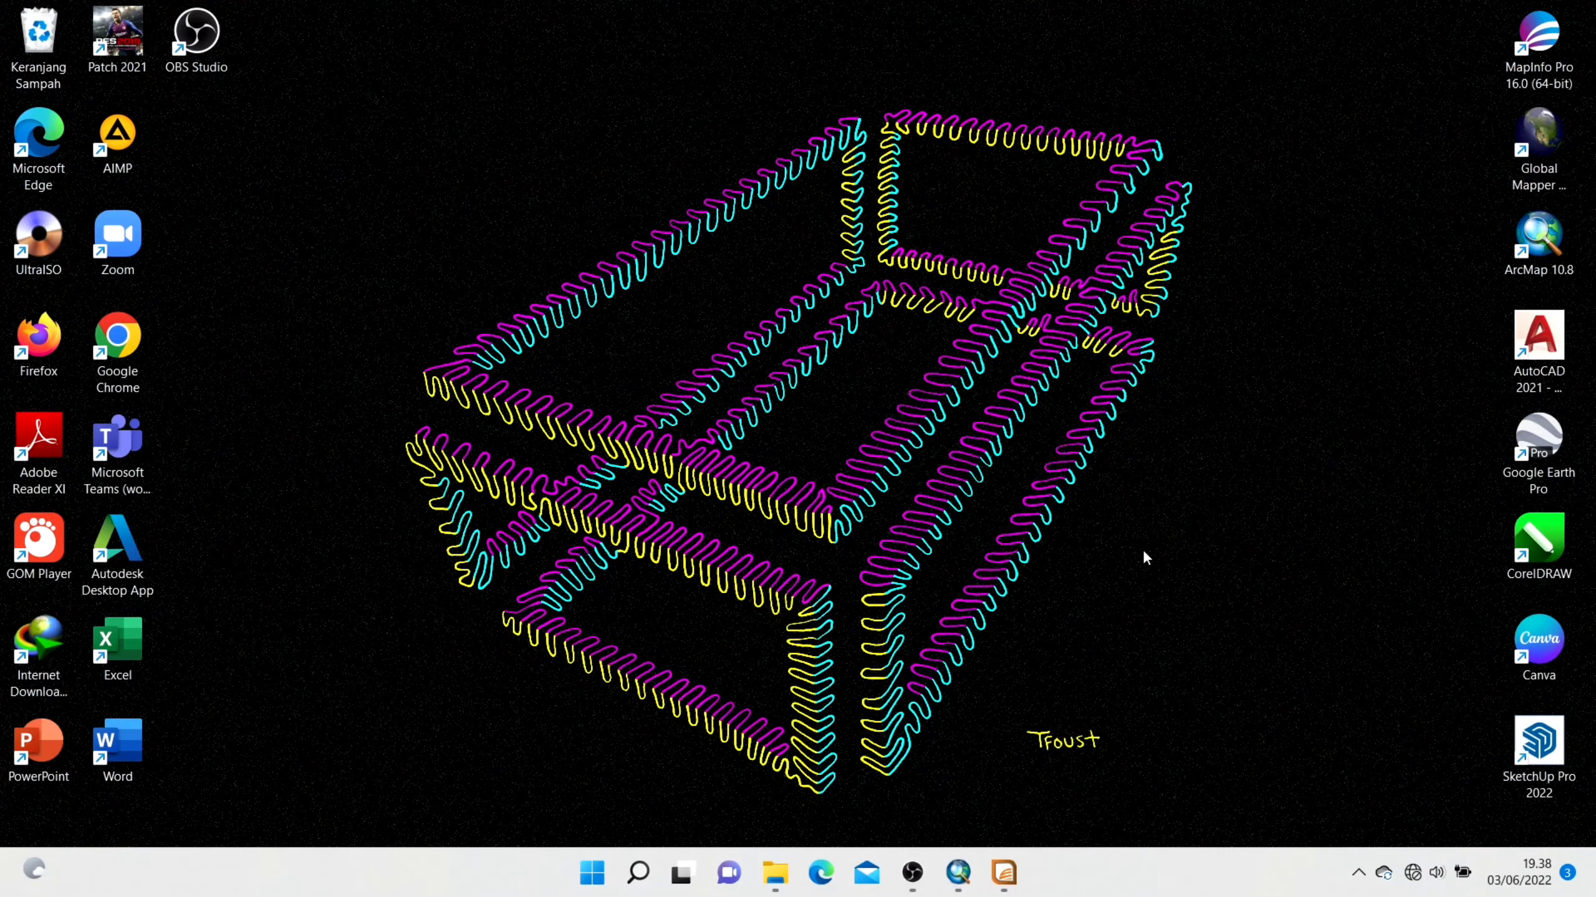
left_click(1003, 873)
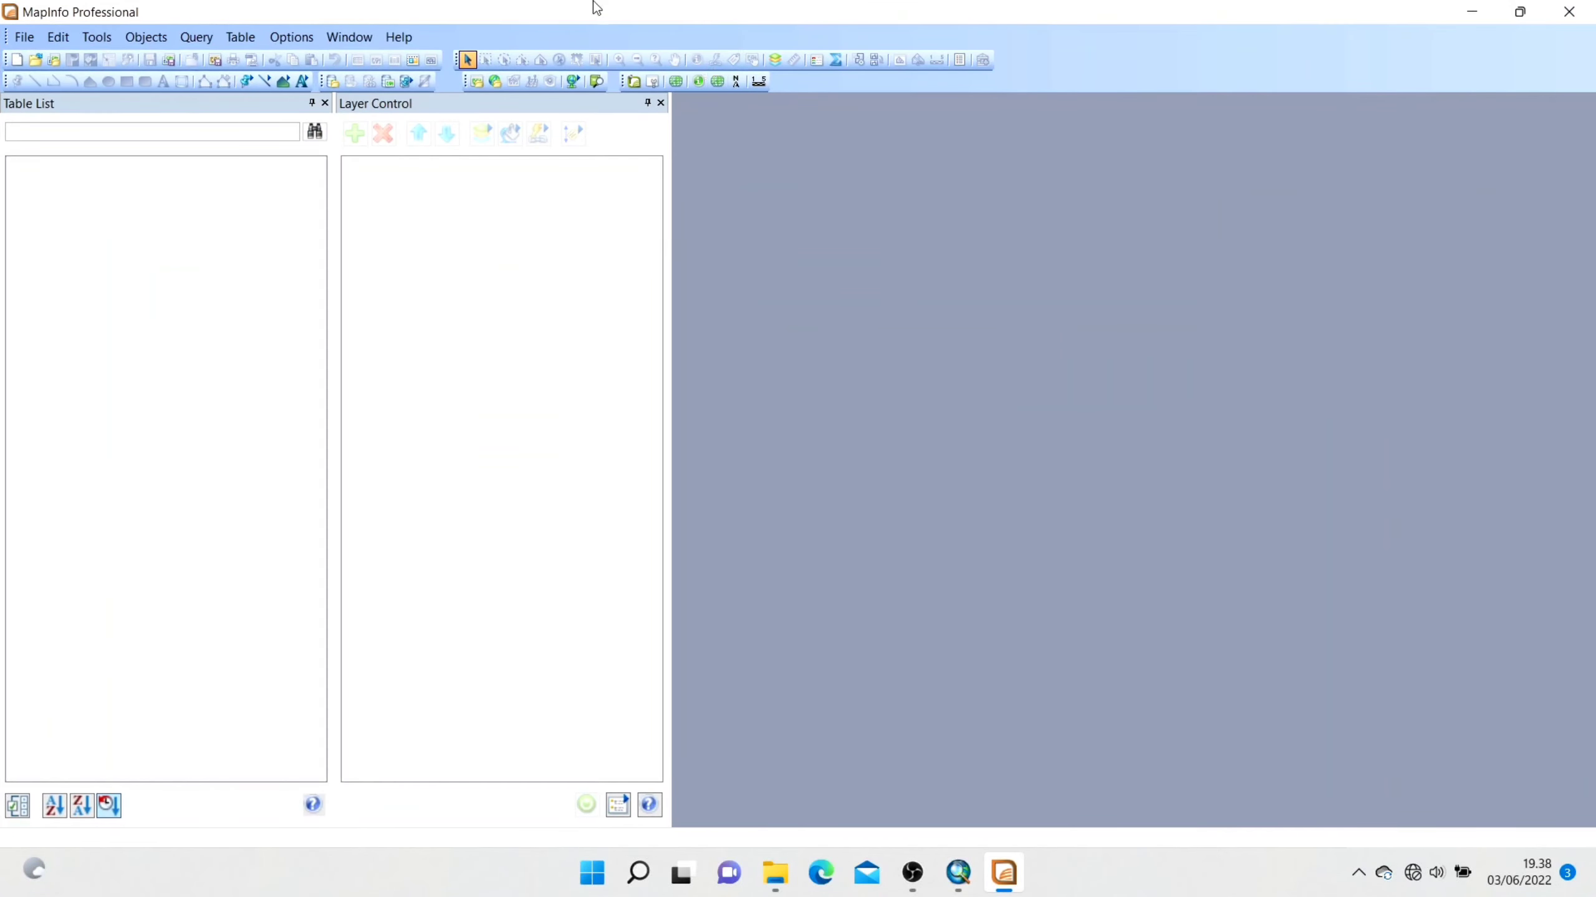
left_click(23, 37)
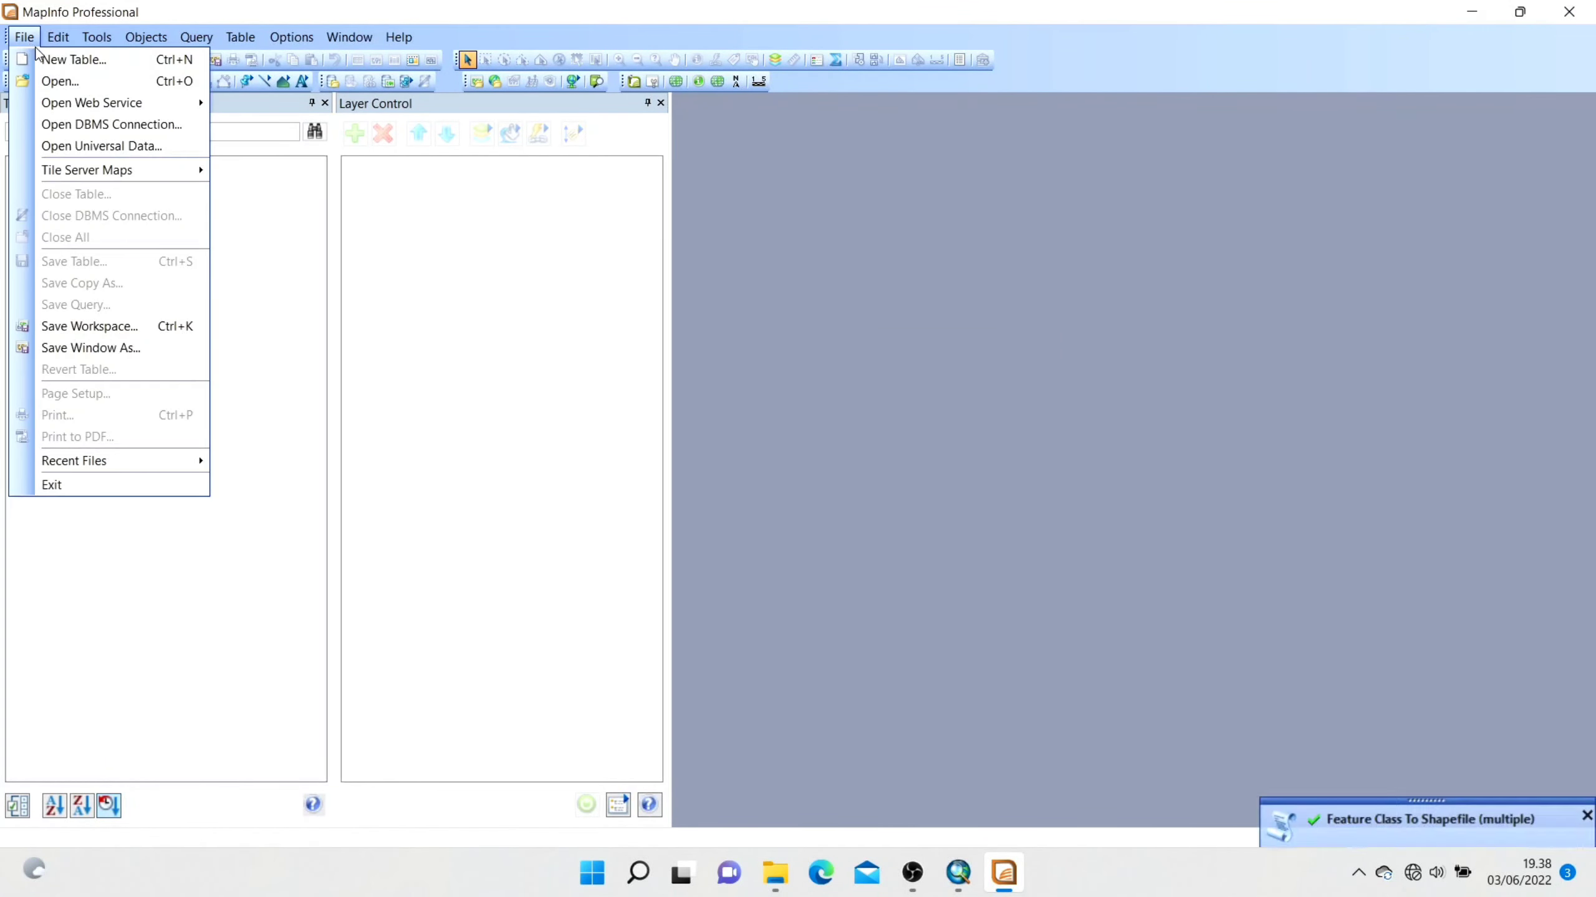
left_click(50, 81)
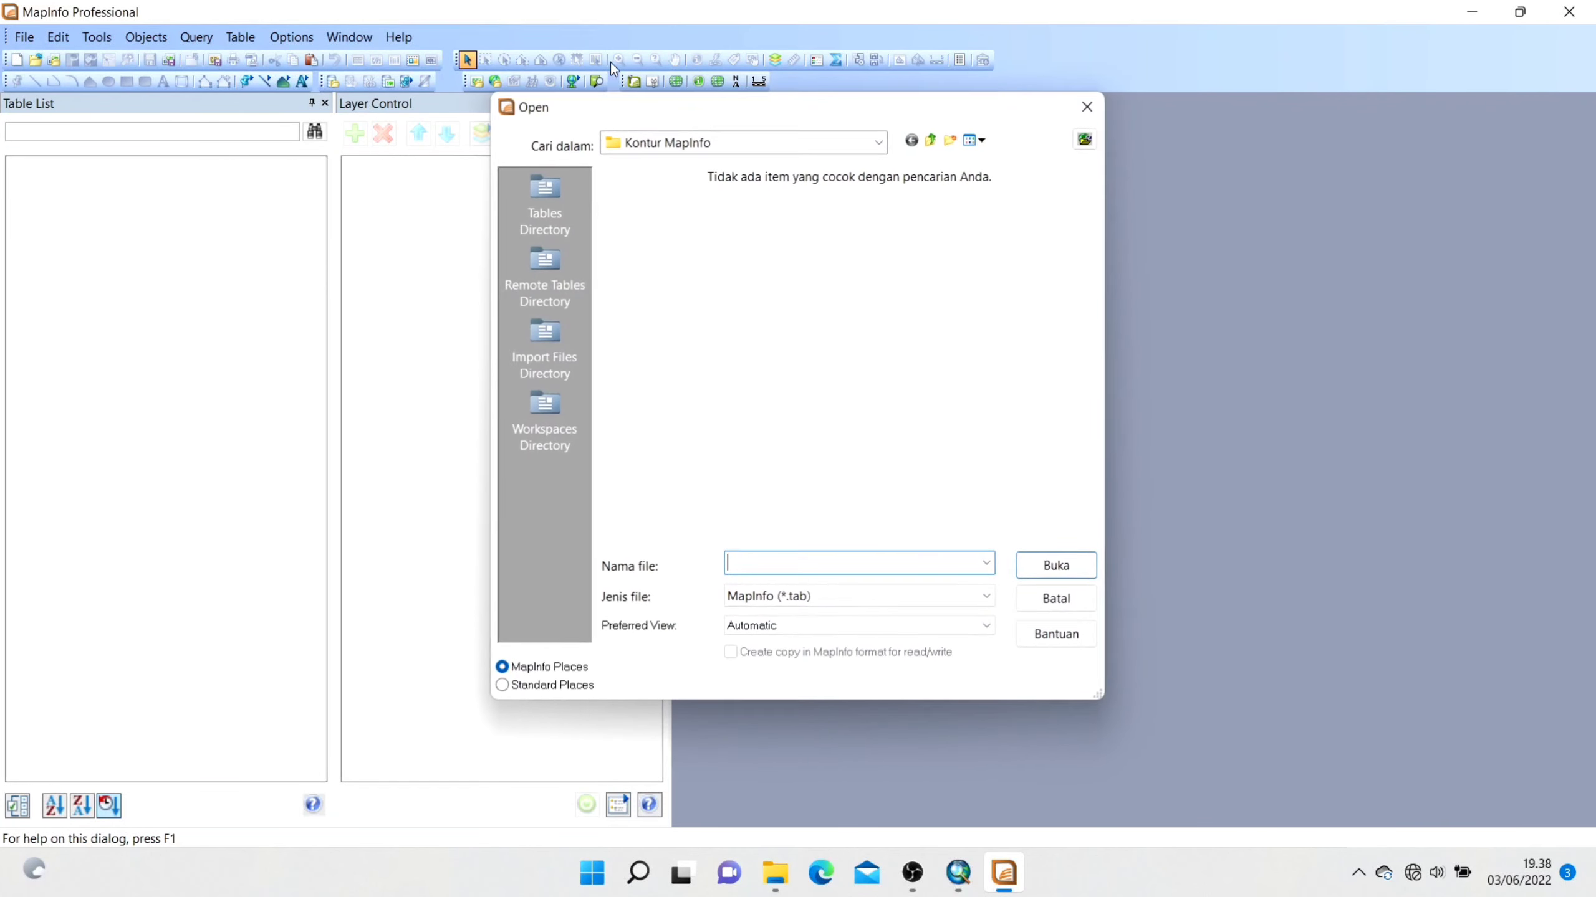
left_click(822, 600)
left_click(844, 698)
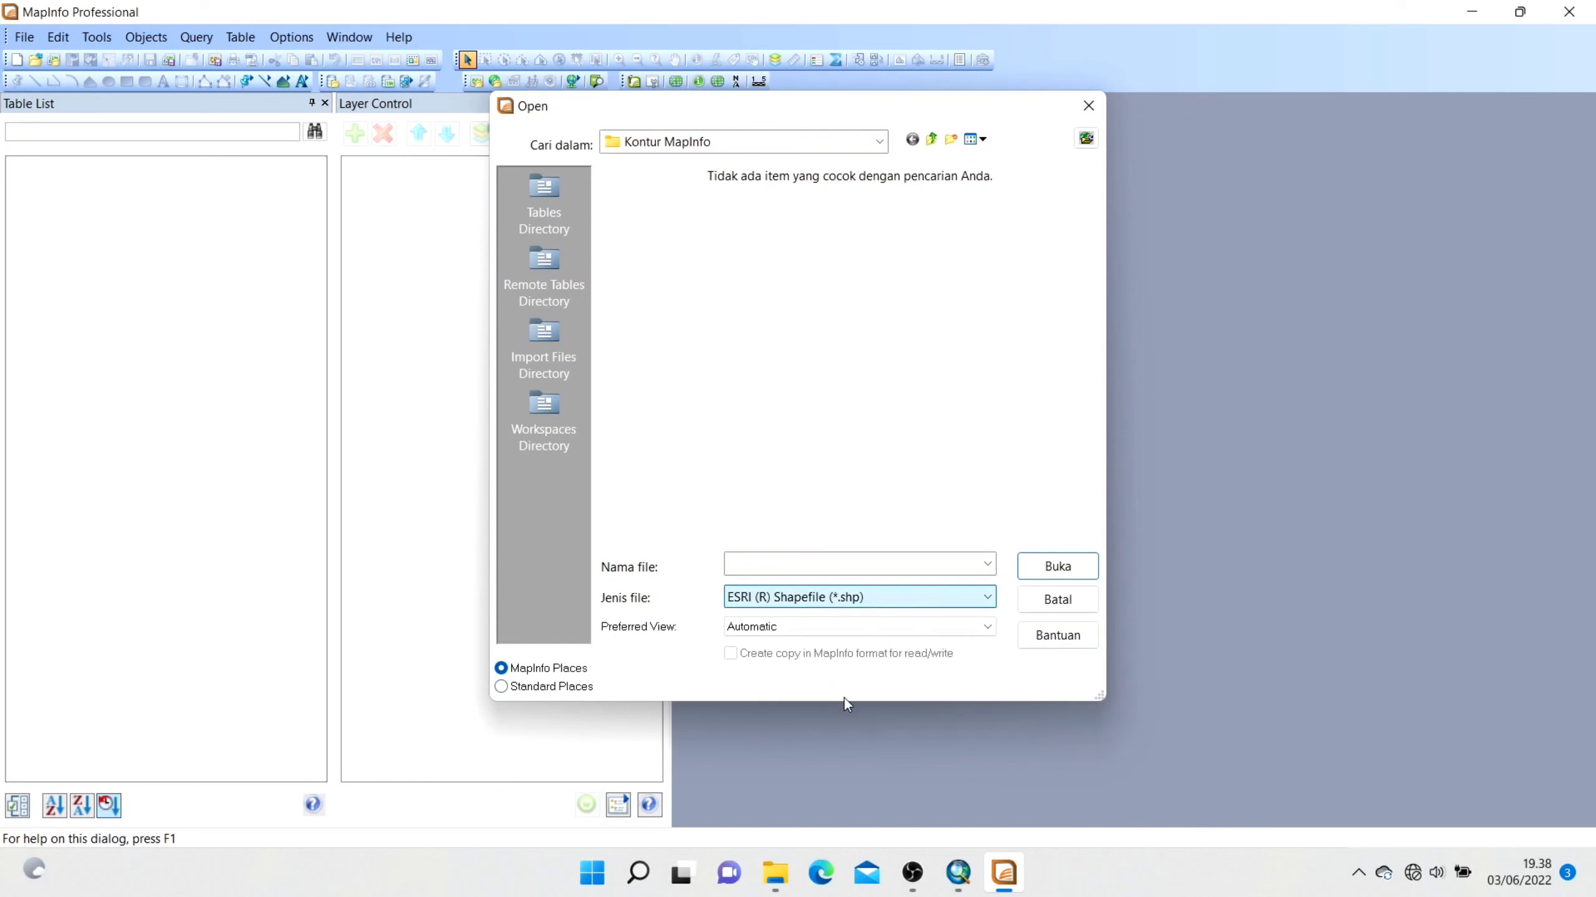
Open the Contour_tif2 shapefile from the Kontur MapInfo folder inside Video.
left_click(748, 143)
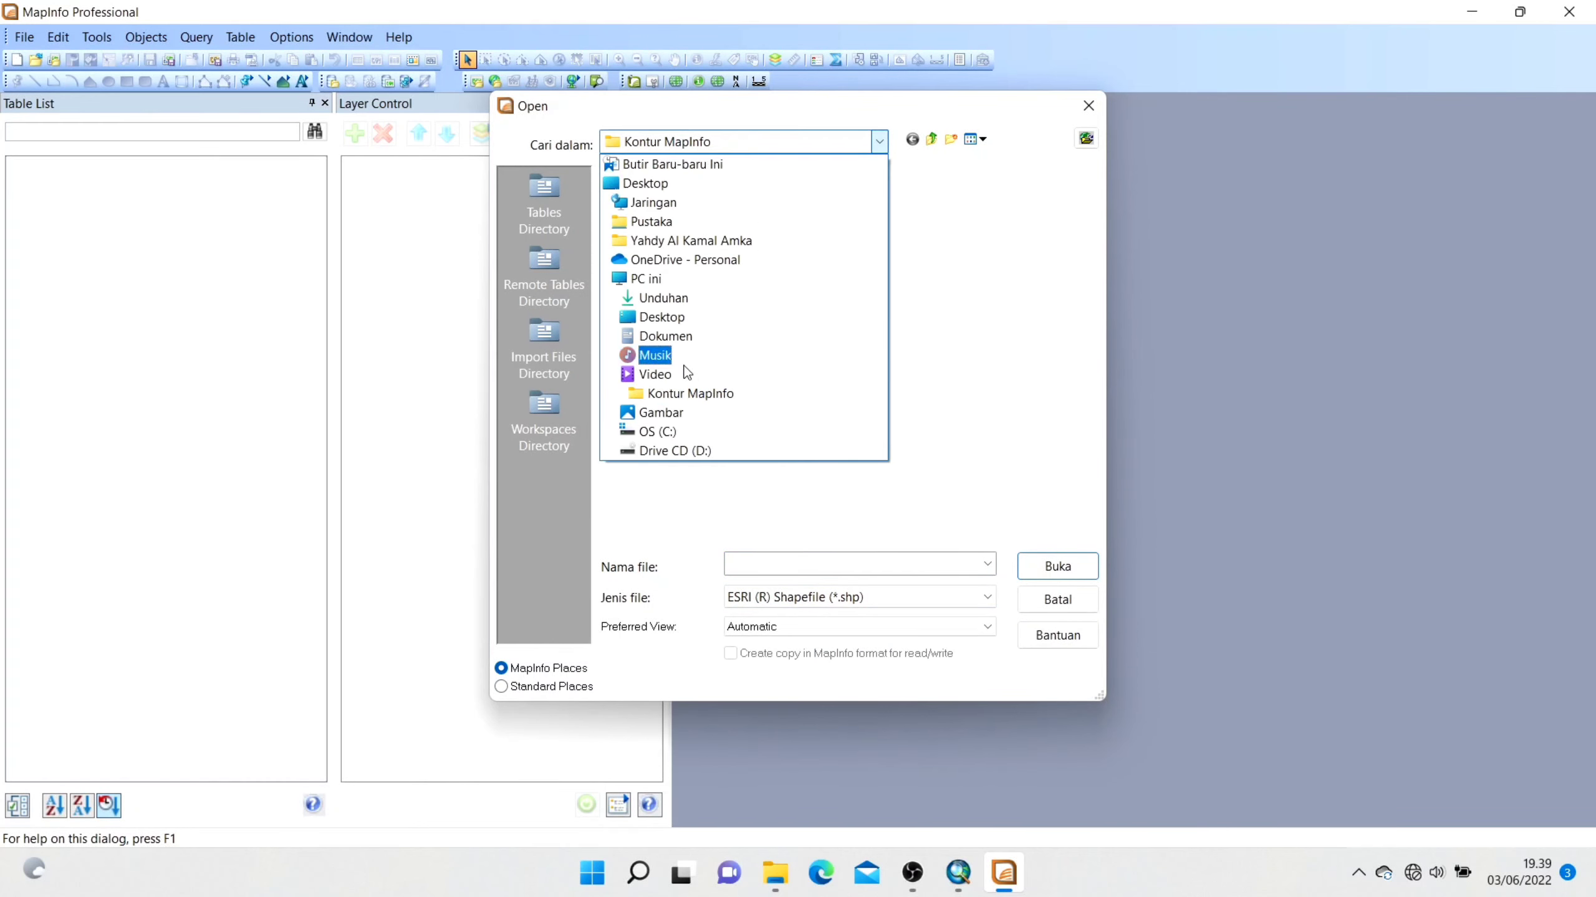
left_click(676, 376)
double_click(700, 244)
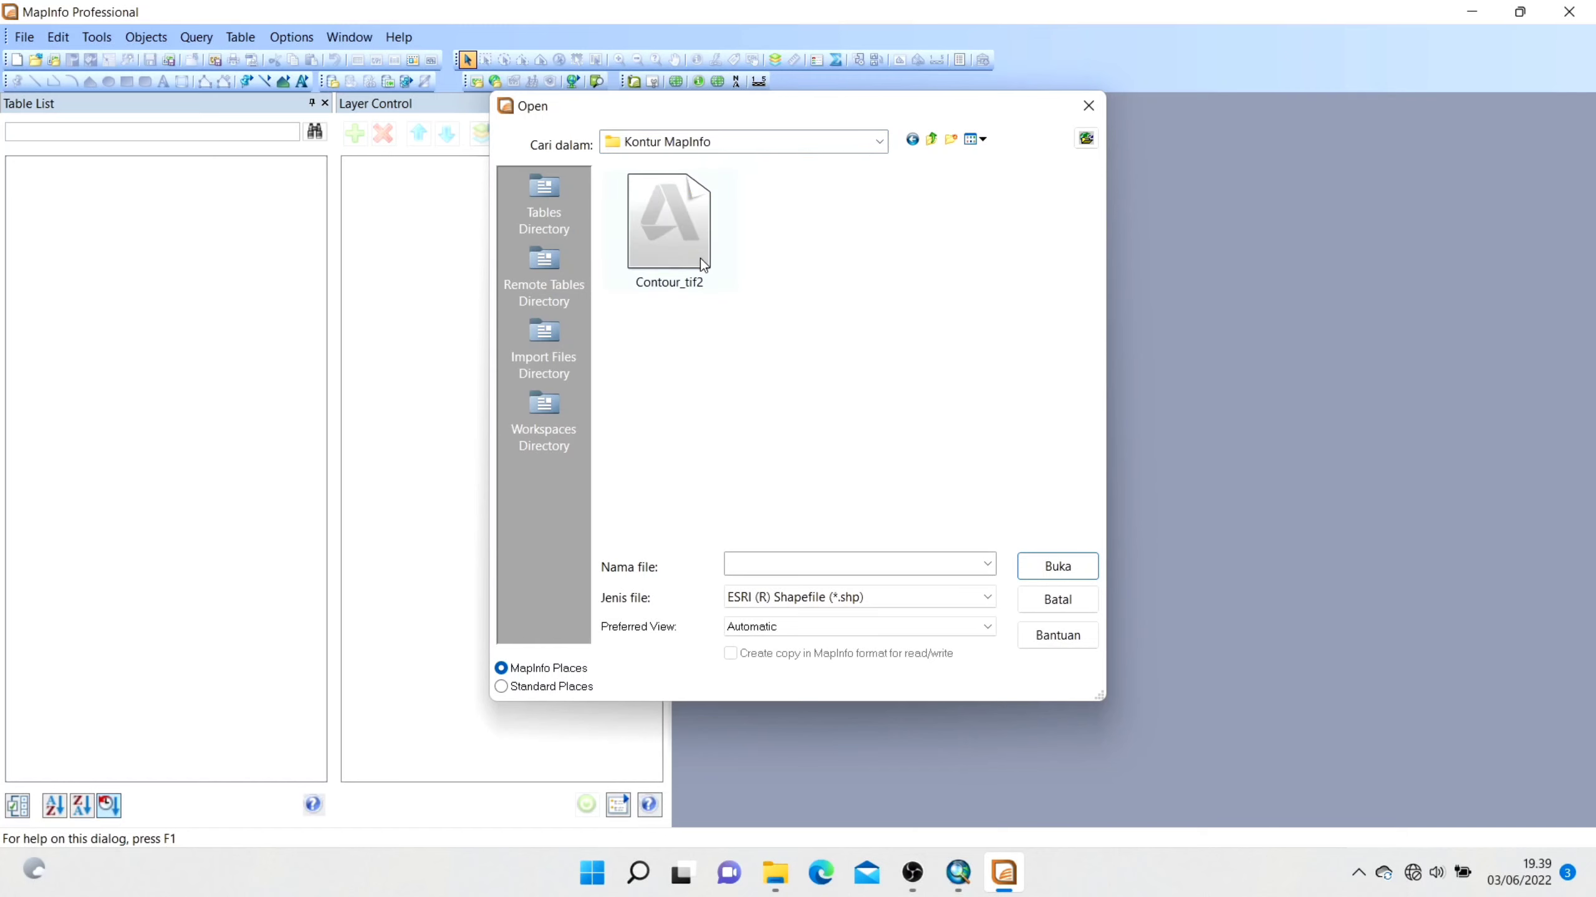
left_click(701, 258)
left_click(1043, 565)
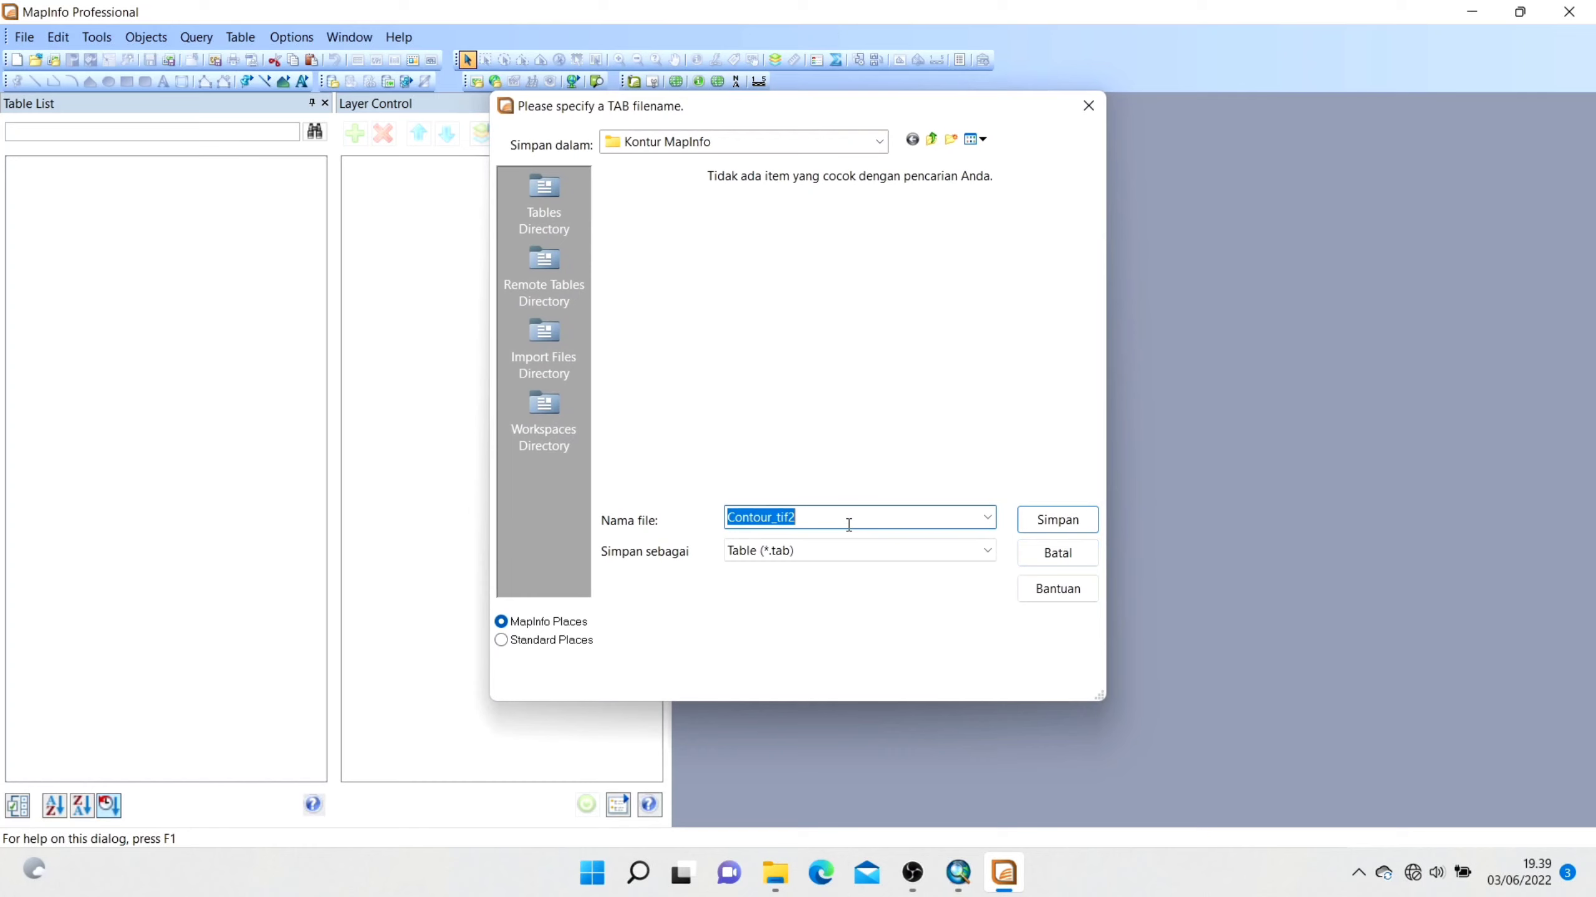
Save the TAB file as MapInfo Kontur and import the shapefile using the projection in the source file.
type("Mapi")
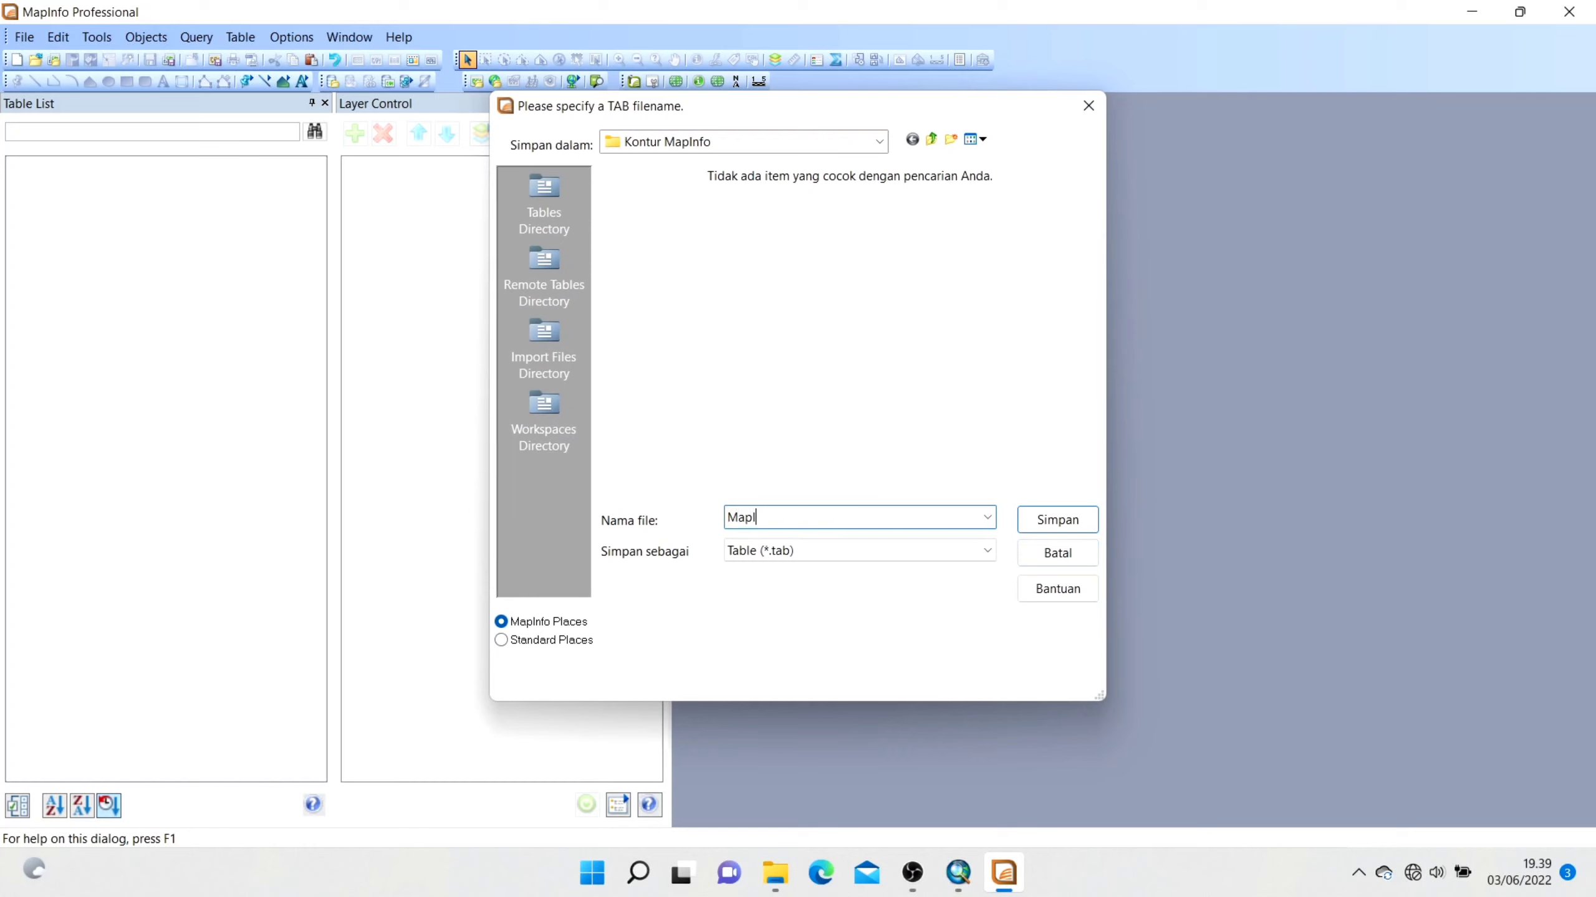
type("nfo Kontur")
left_click(1050, 520)
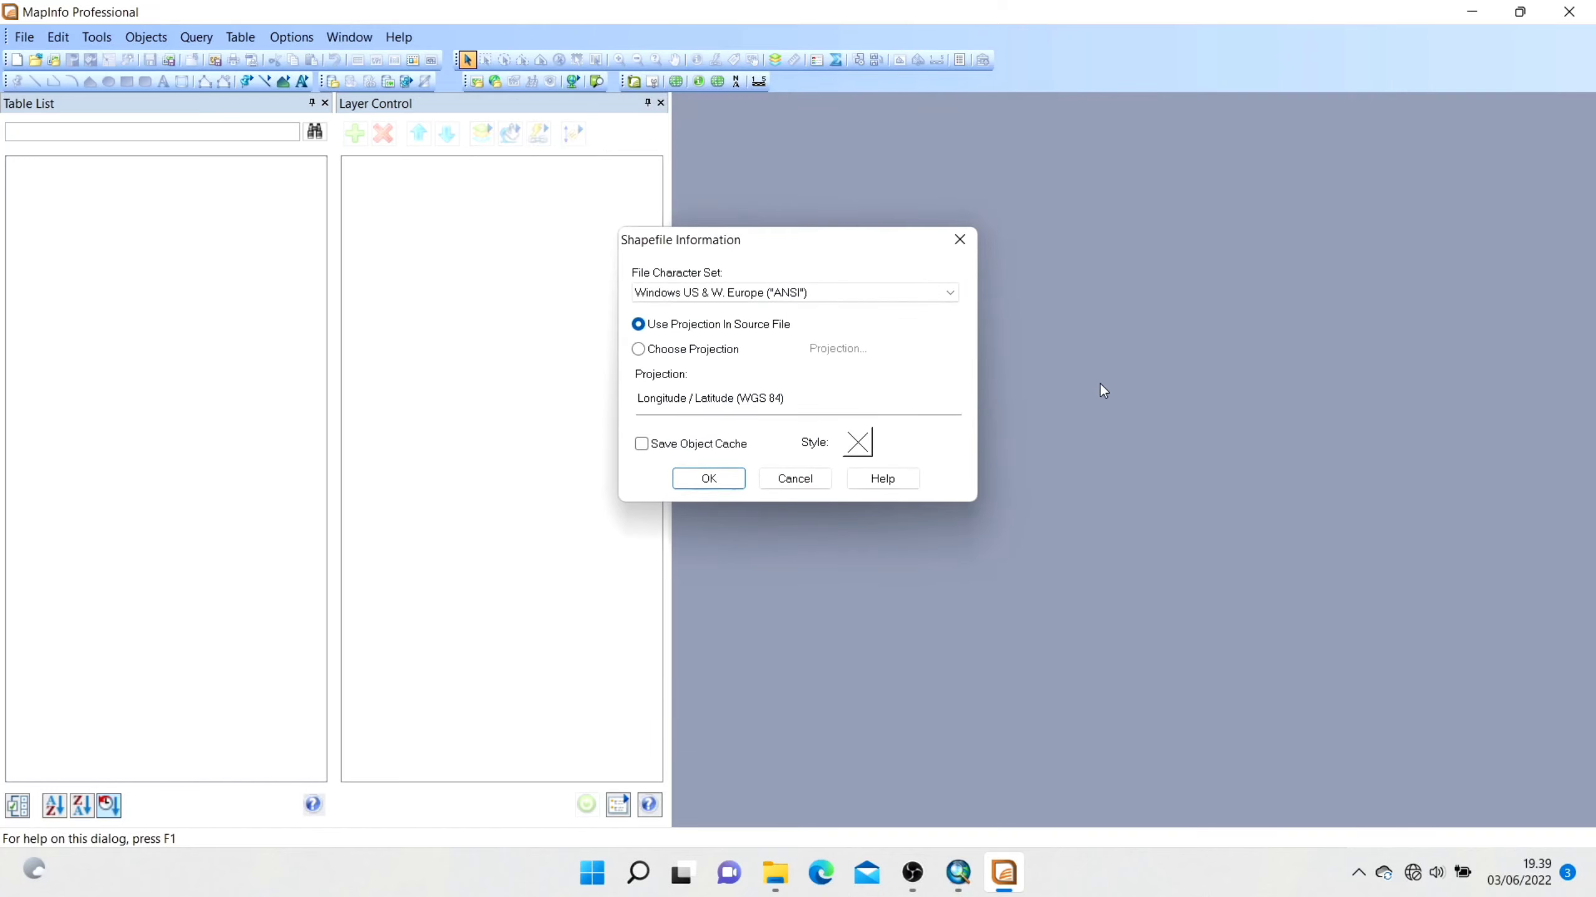
left_click(709, 479)
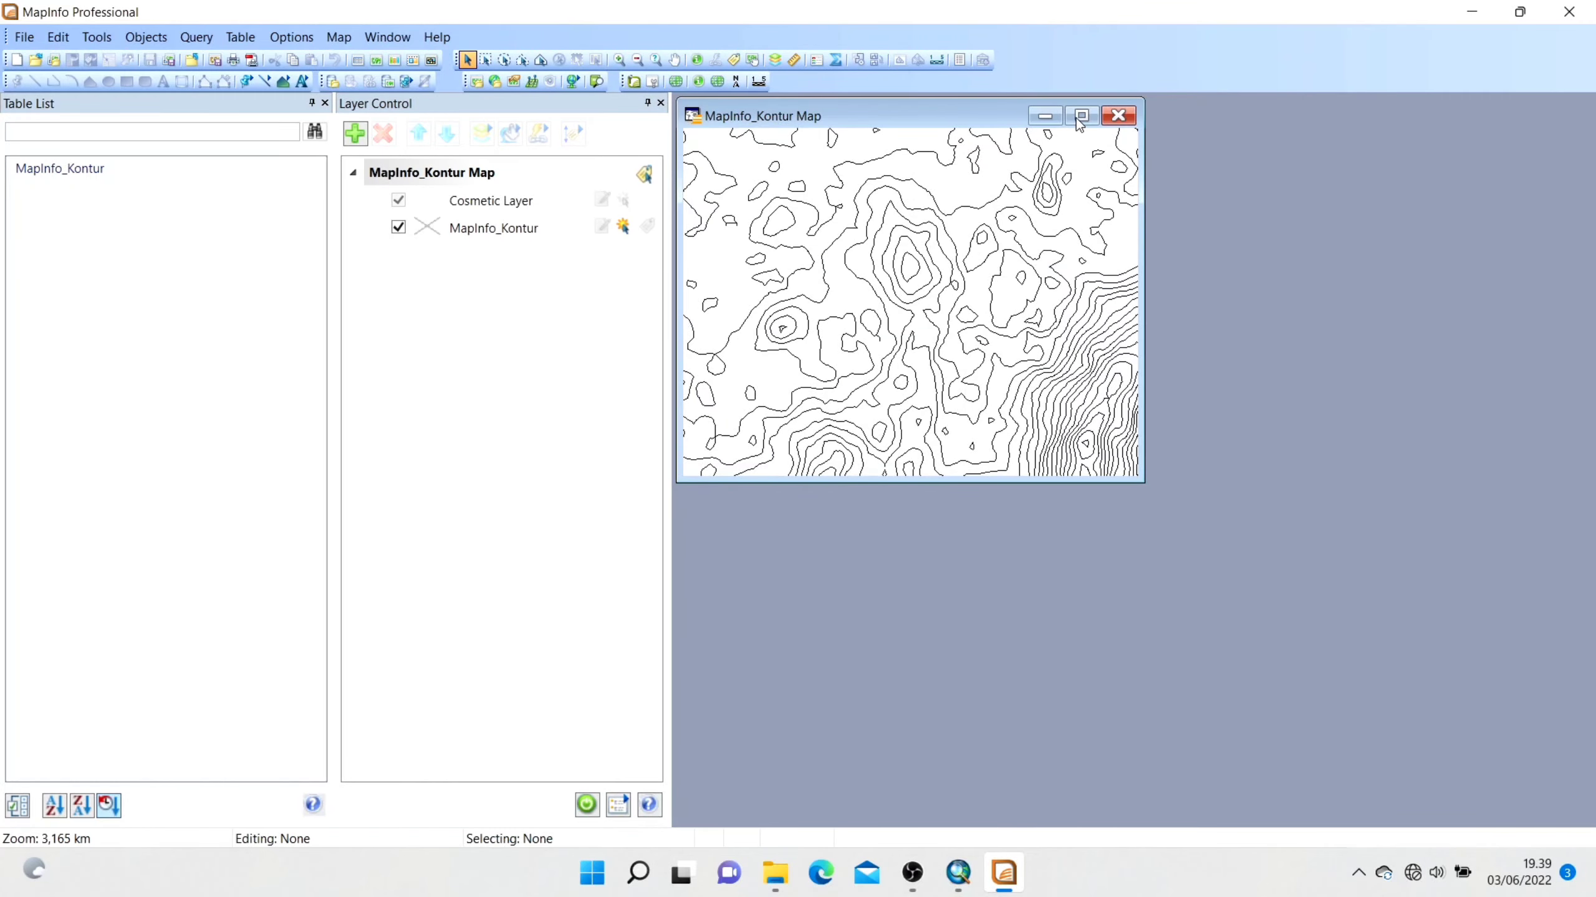
Maximize the contour map window and fit the whole contour area in view.
left_click(1081, 115)
scroll(1164, 297, "down", 4)
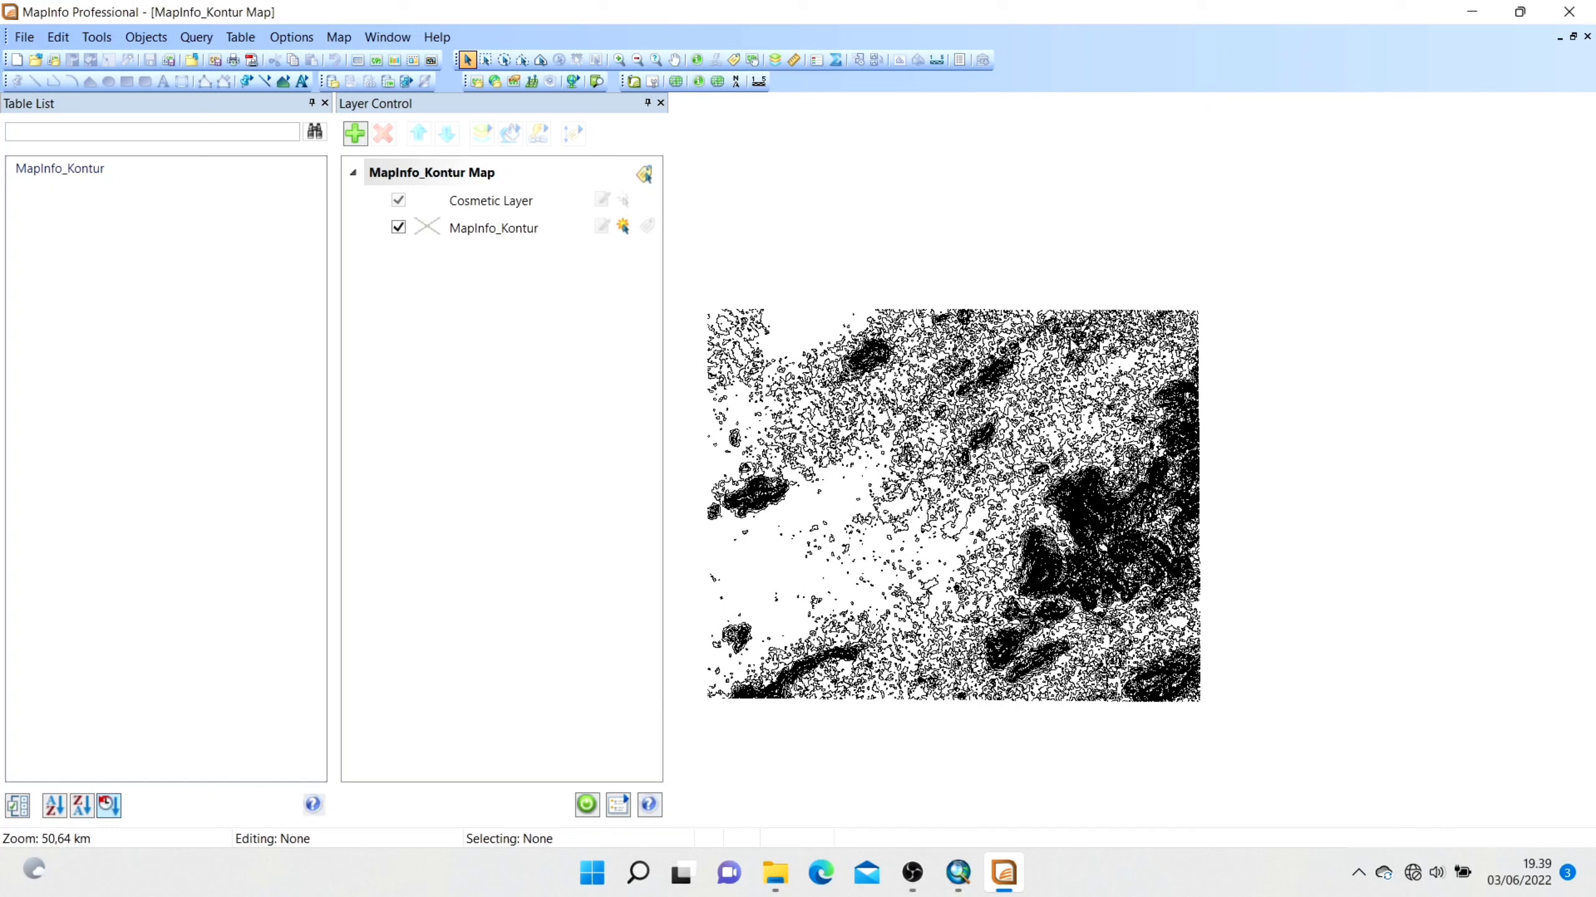
left_click(619, 60)
left_click_drag(689, 300, 1212, 704)
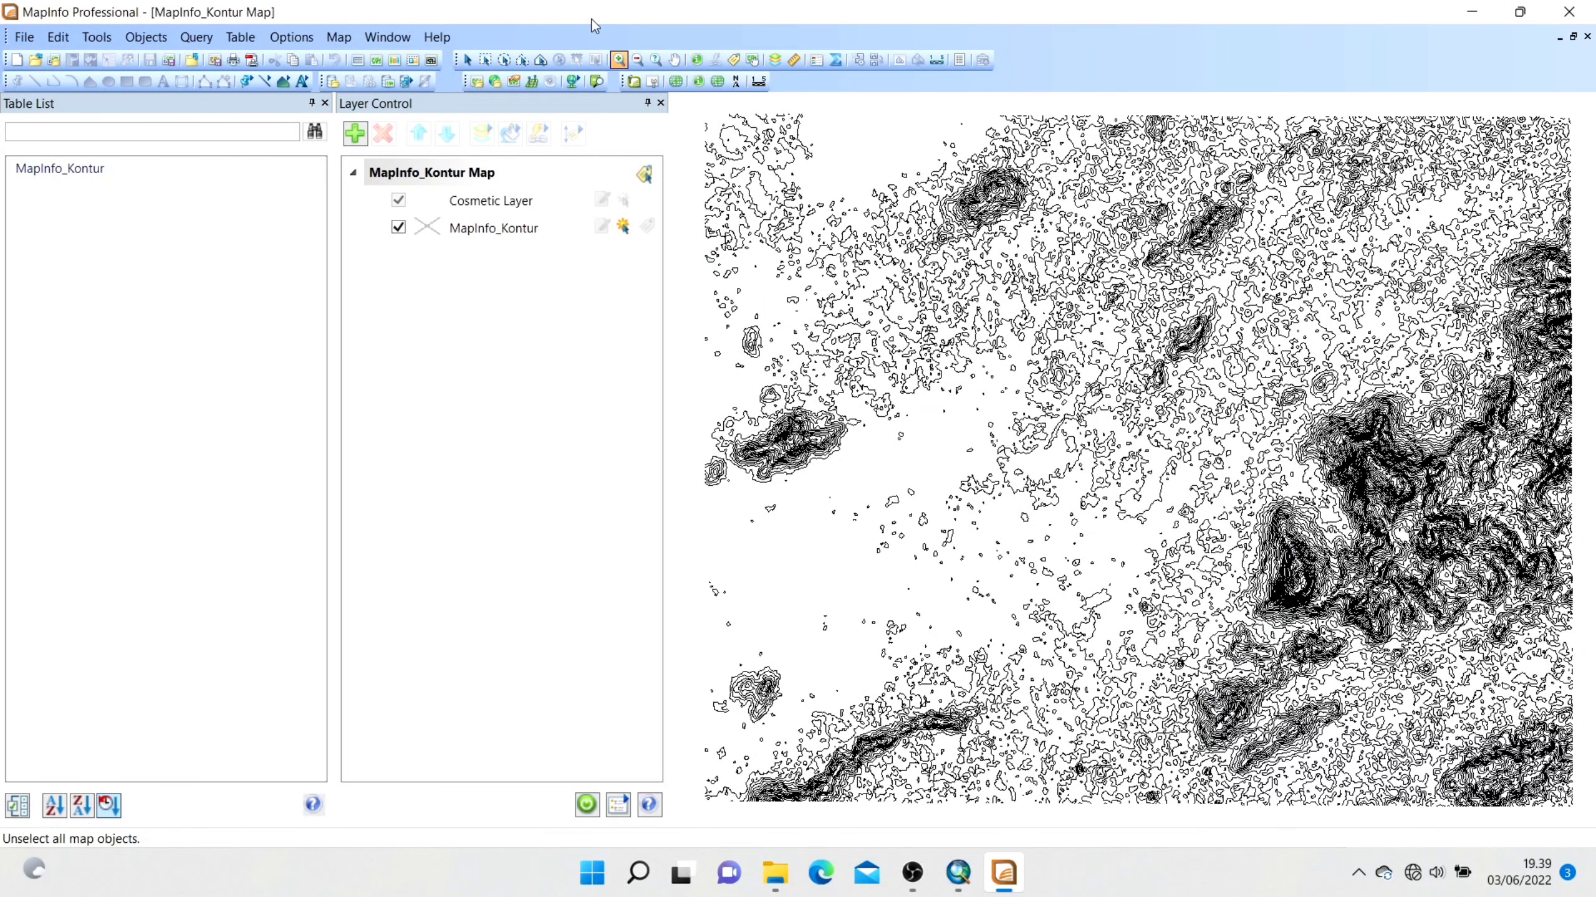
left_click(466, 61)
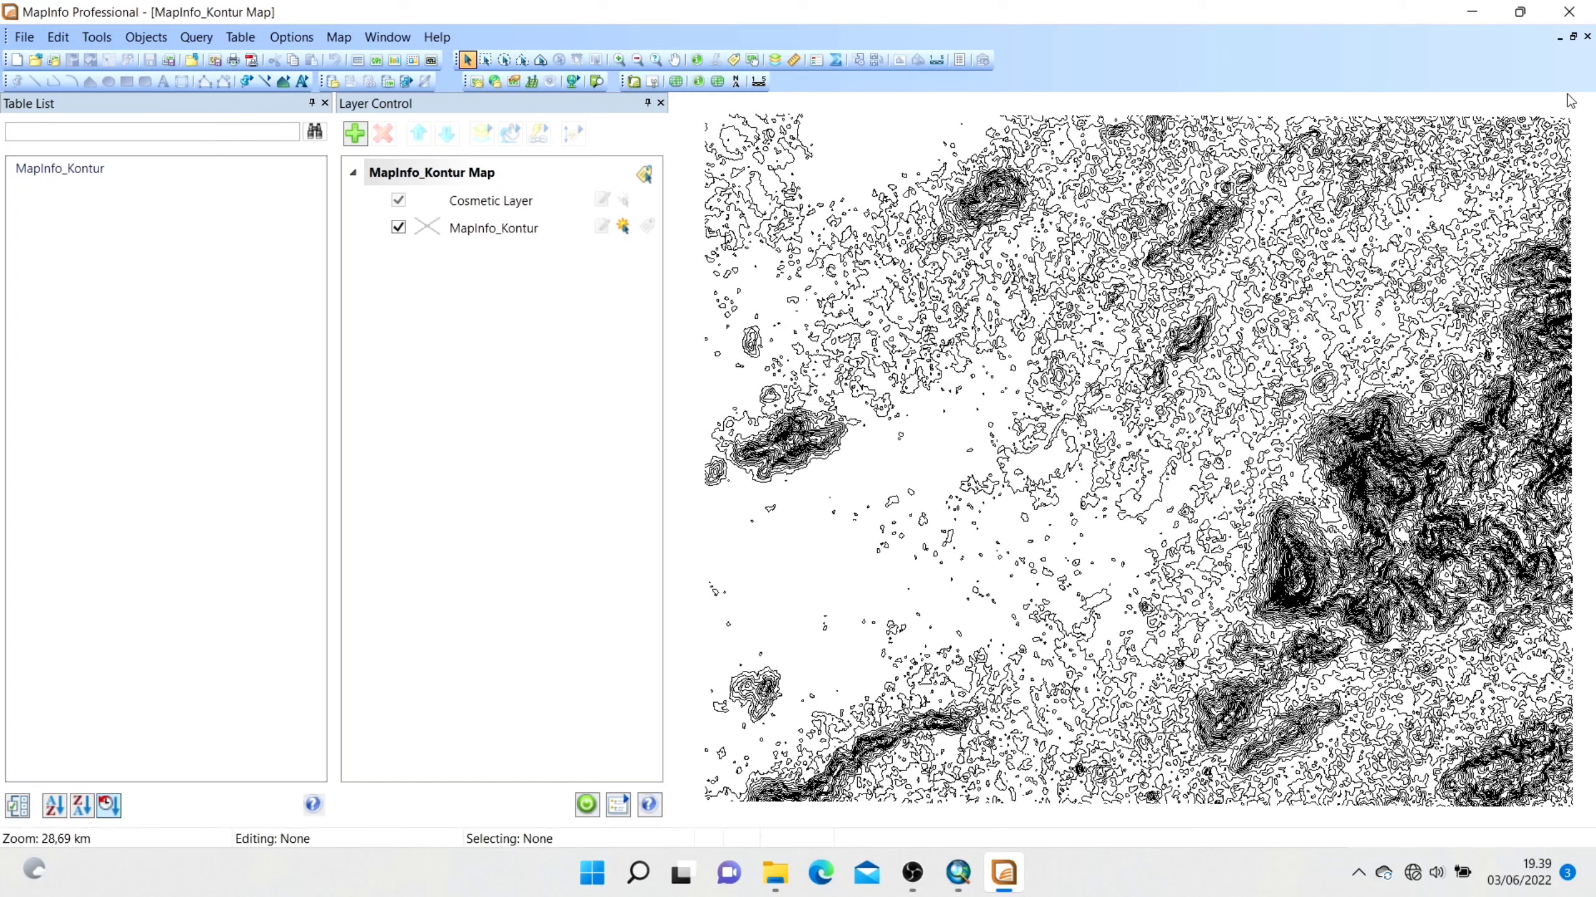
Start a new table with a newly created structure, opened in a new mapper, and add three fields.
left_click(22, 36)
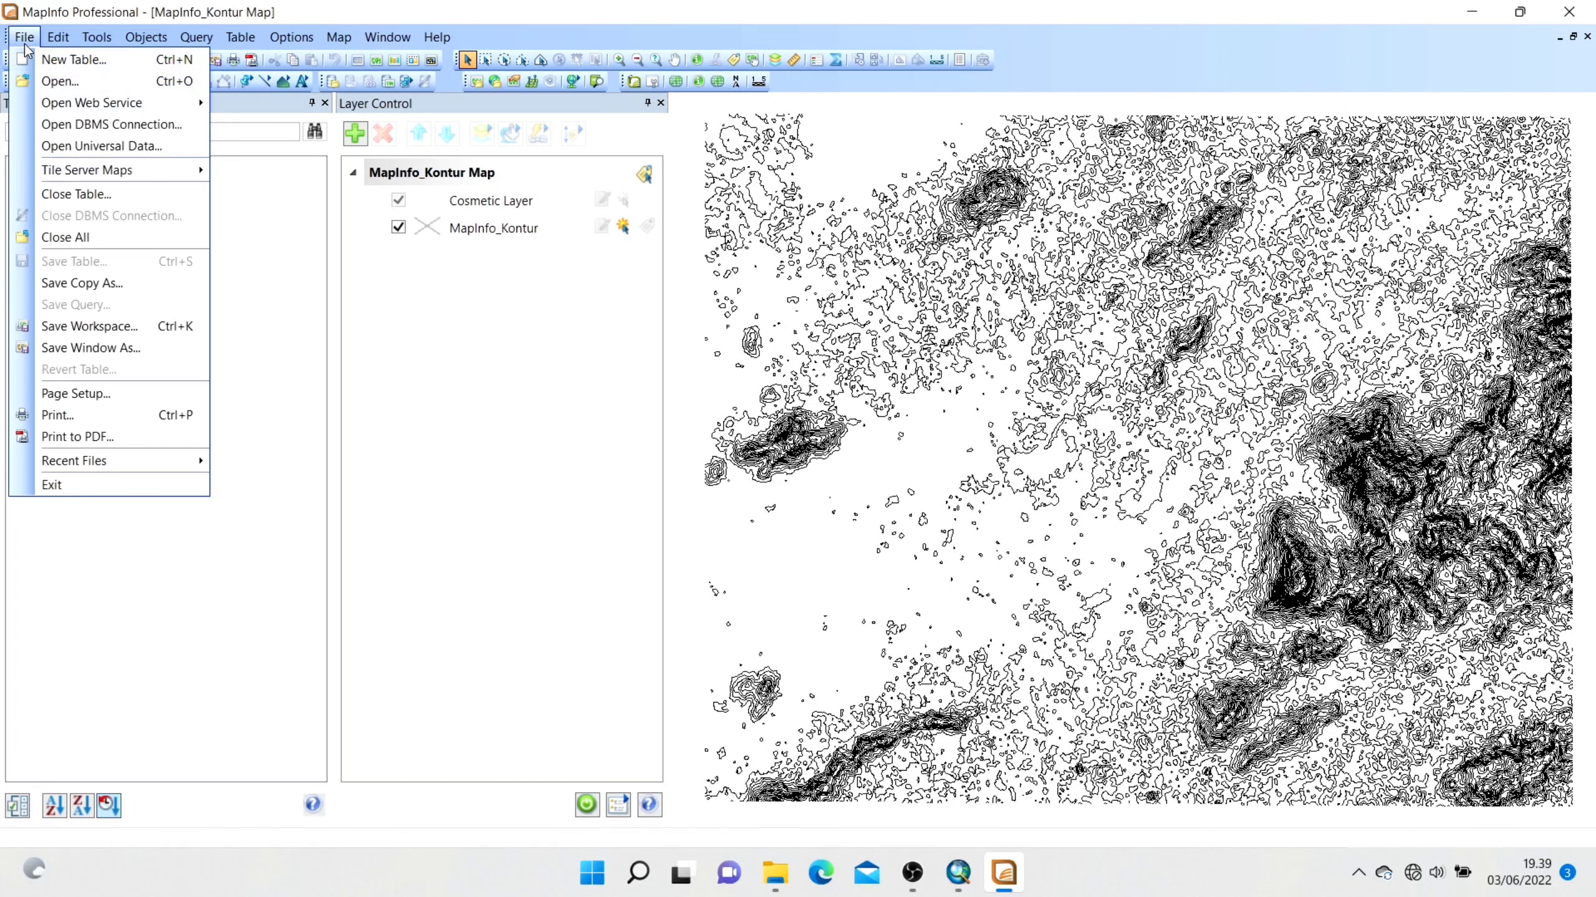
left_click(63, 59)
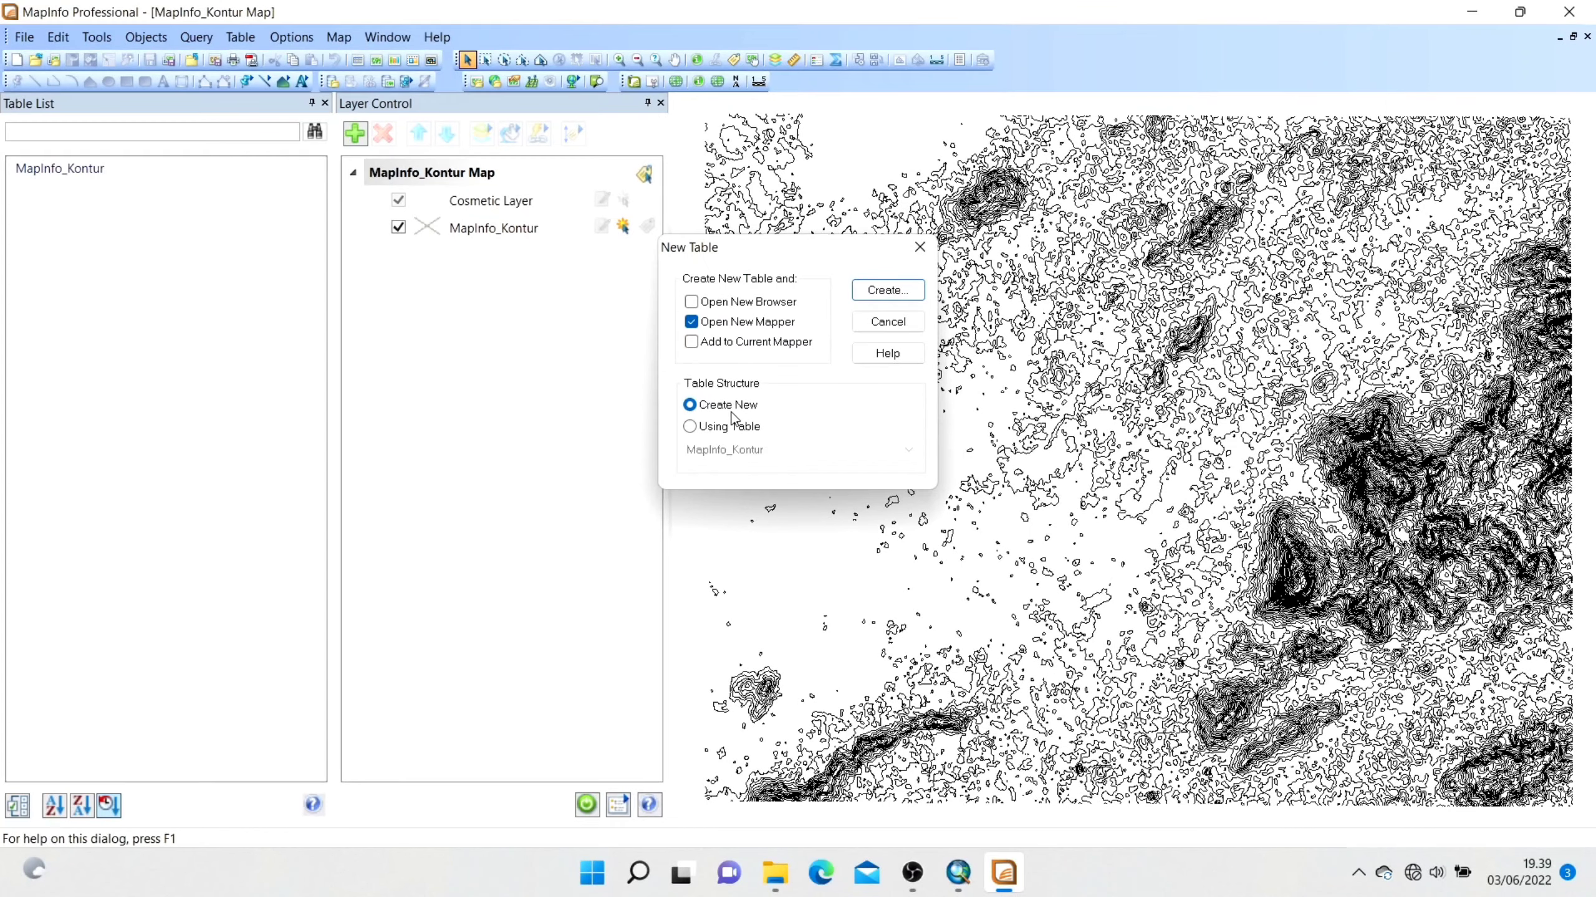
left_click(885, 293)
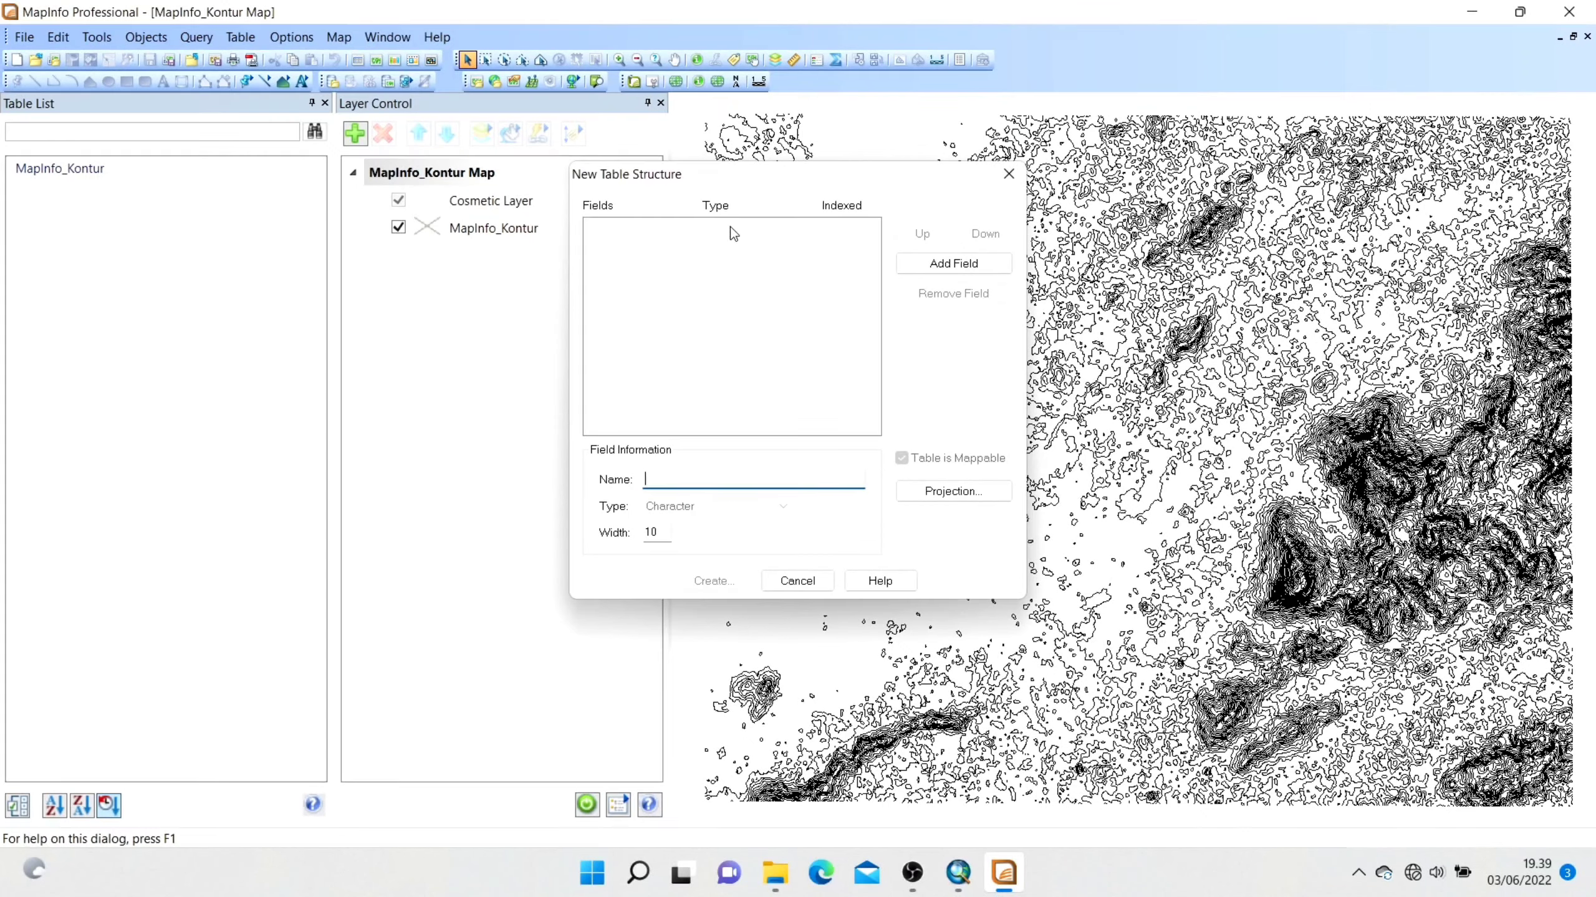
left_click(975, 264)
left_click(973, 267)
left_click(974, 267)
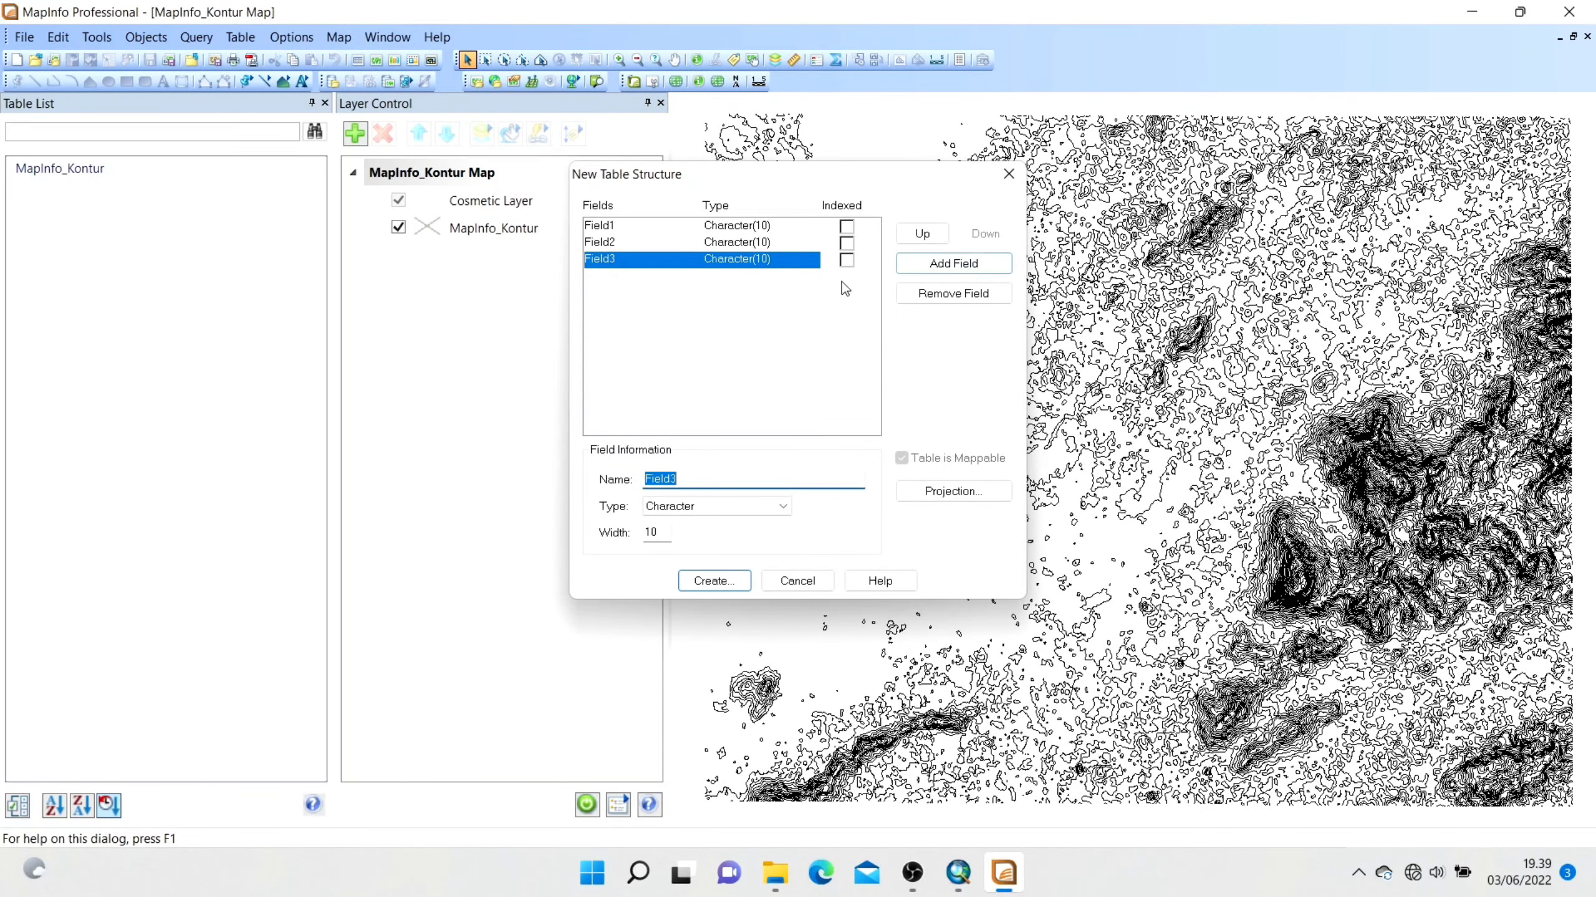
Name the first field ID and set its type to Integer.
left_click(649, 226)
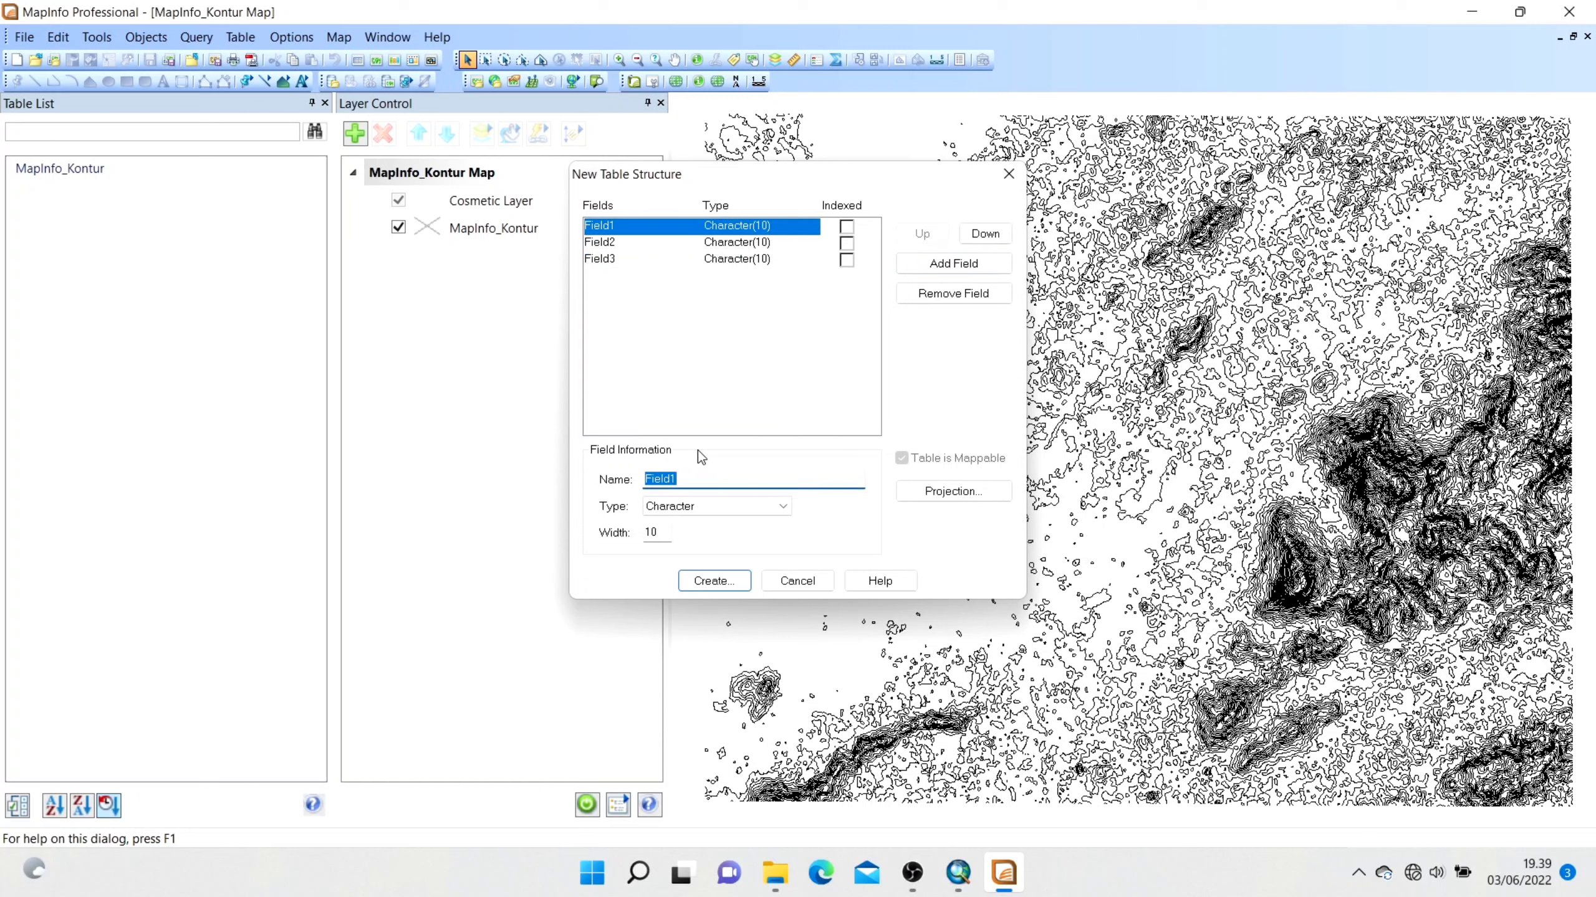
type("IS")
key("BackSpace")
type("D")
left_click(755, 509)
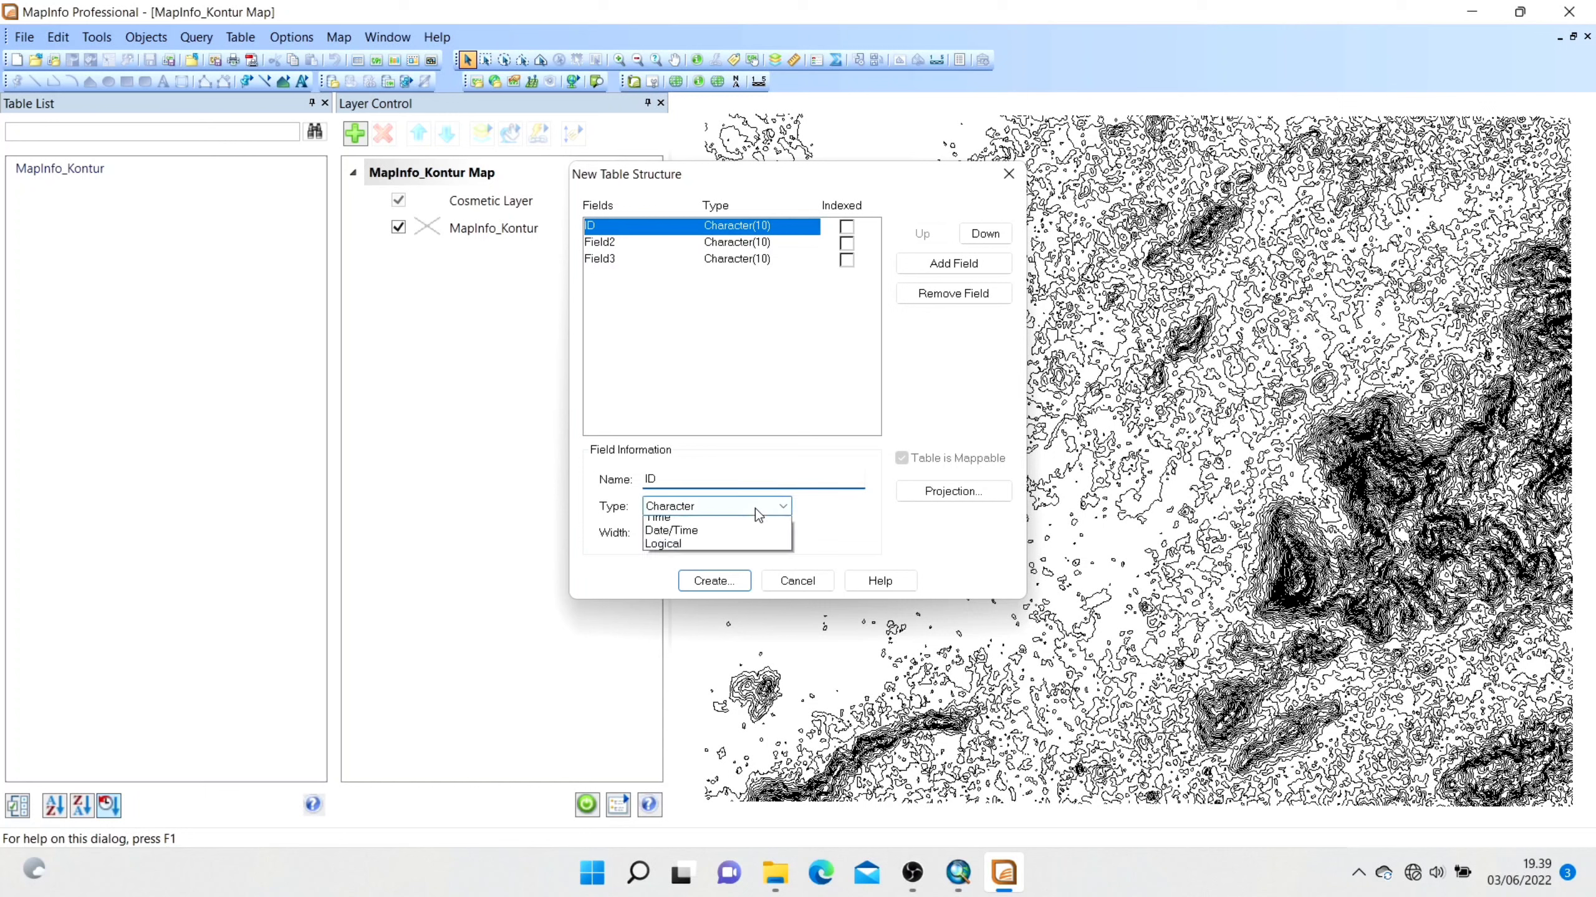
left_click(729, 538)
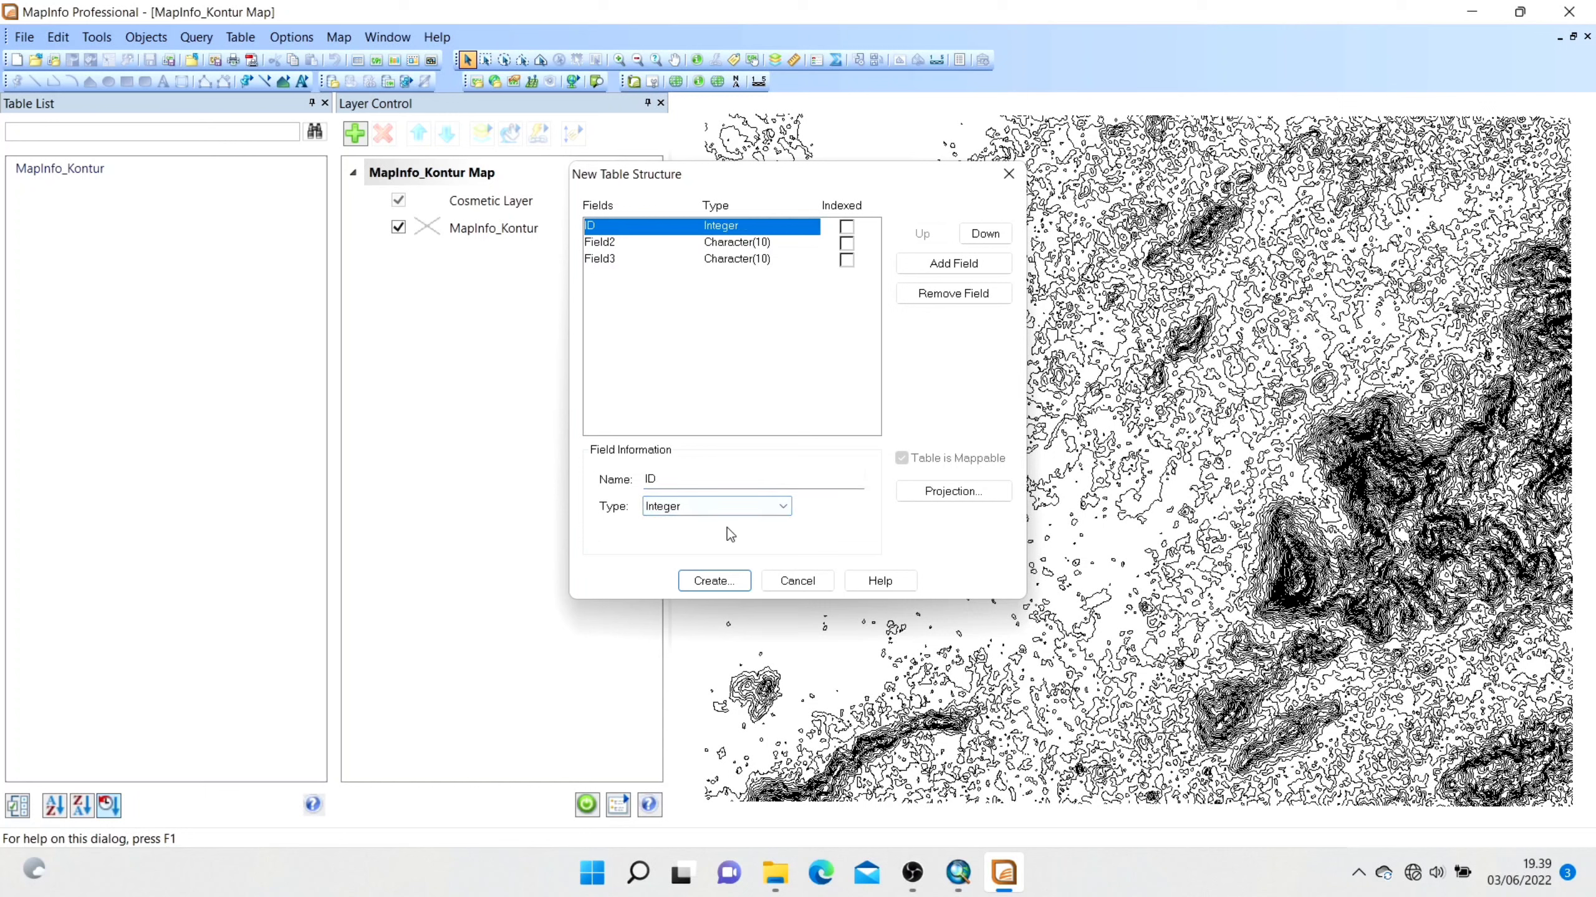
Name the second field ID_GPS and set its type to Integer.
left_click(677, 250)
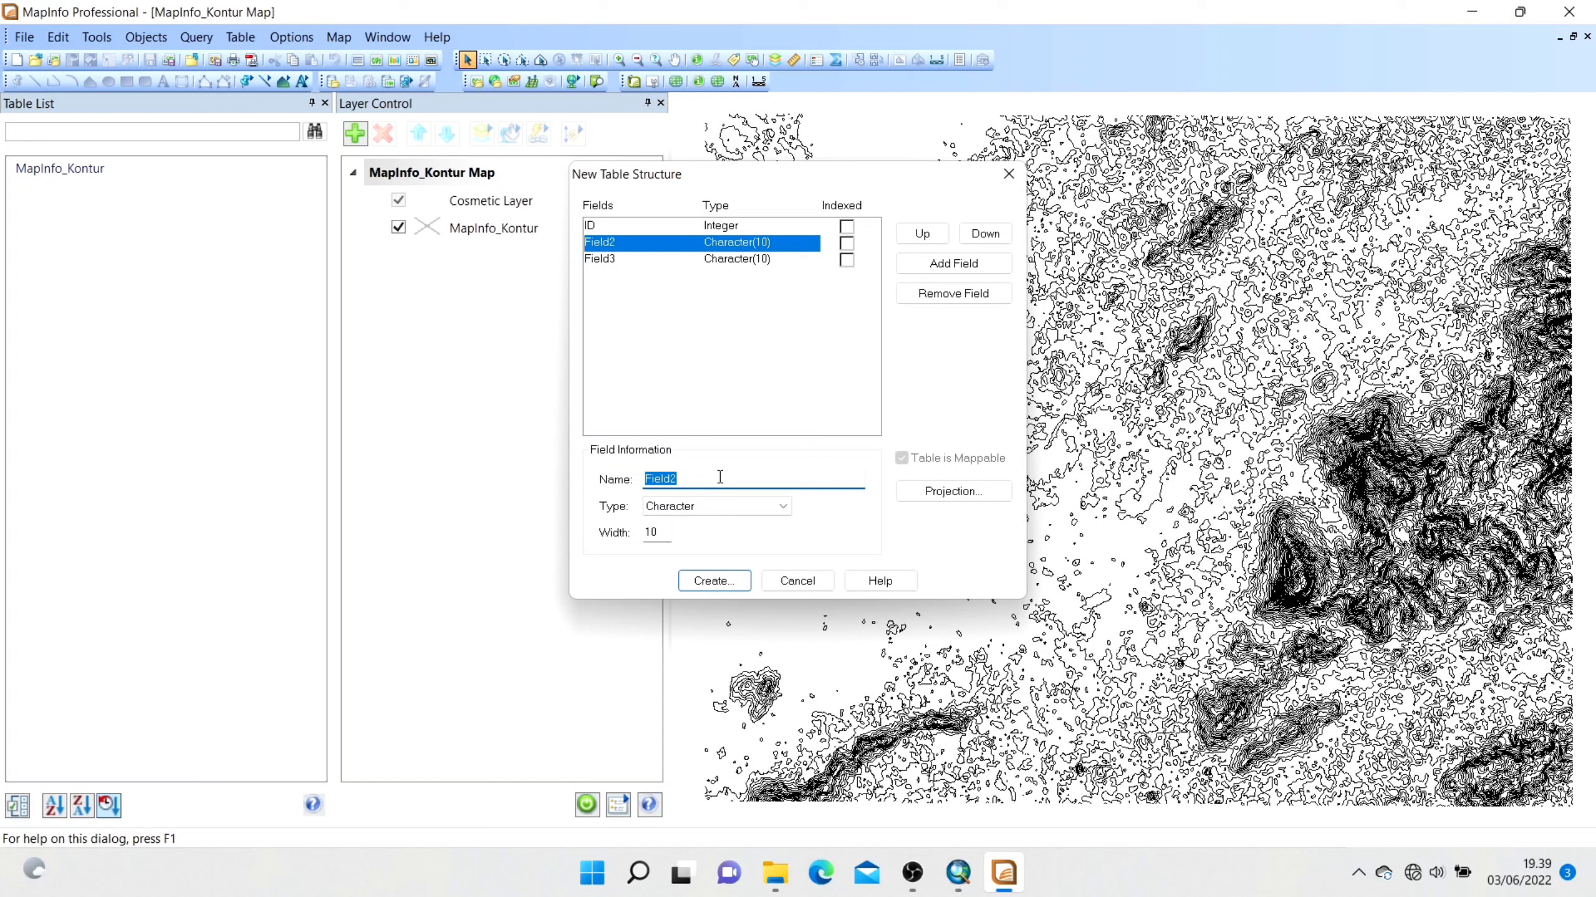
type("ID_GPS")
left_click(658, 512)
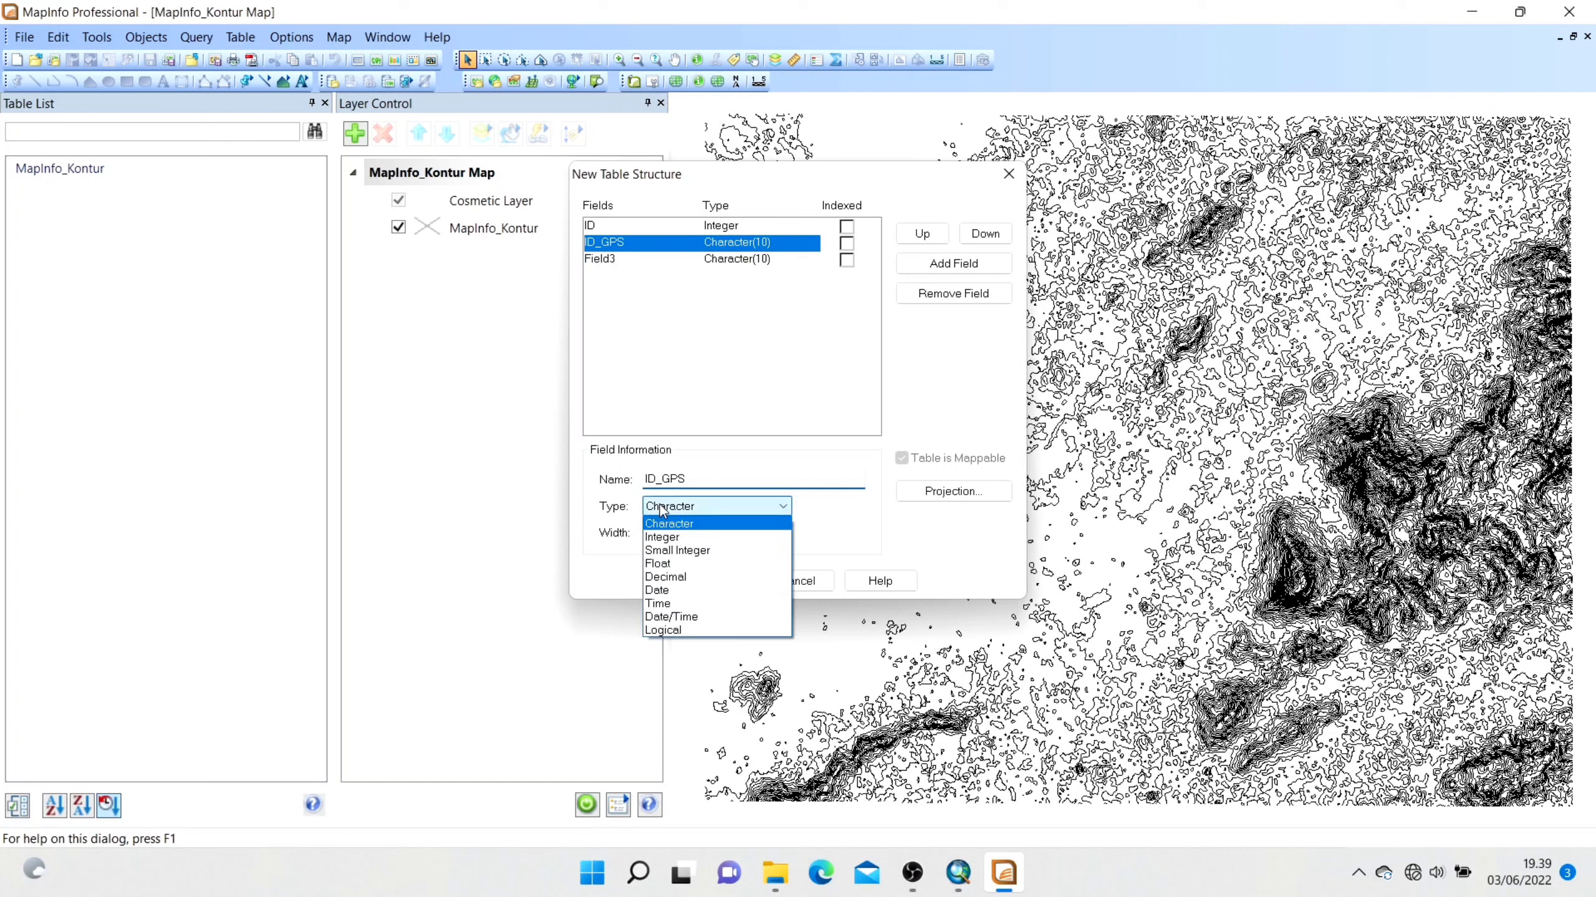
left_click(668, 537)
Name the third field KonturMapInfo, keep its type as Character and set its width to 80.
left_click(669, 260)
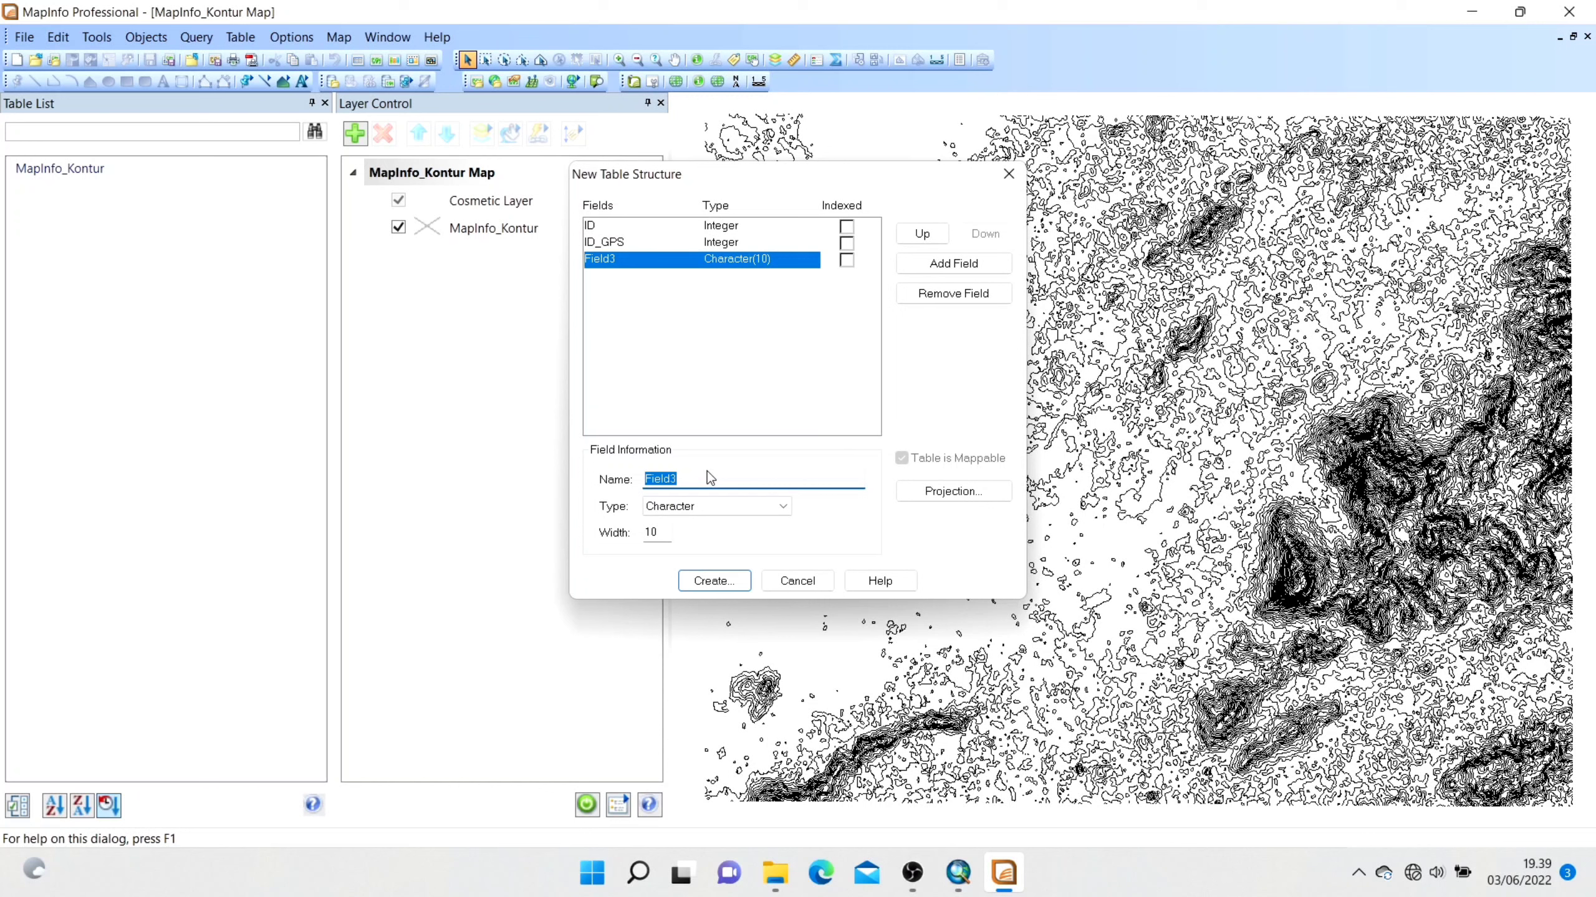
type("KonturMapInfo")
left_click(777, 506)
left_click(777, 507)
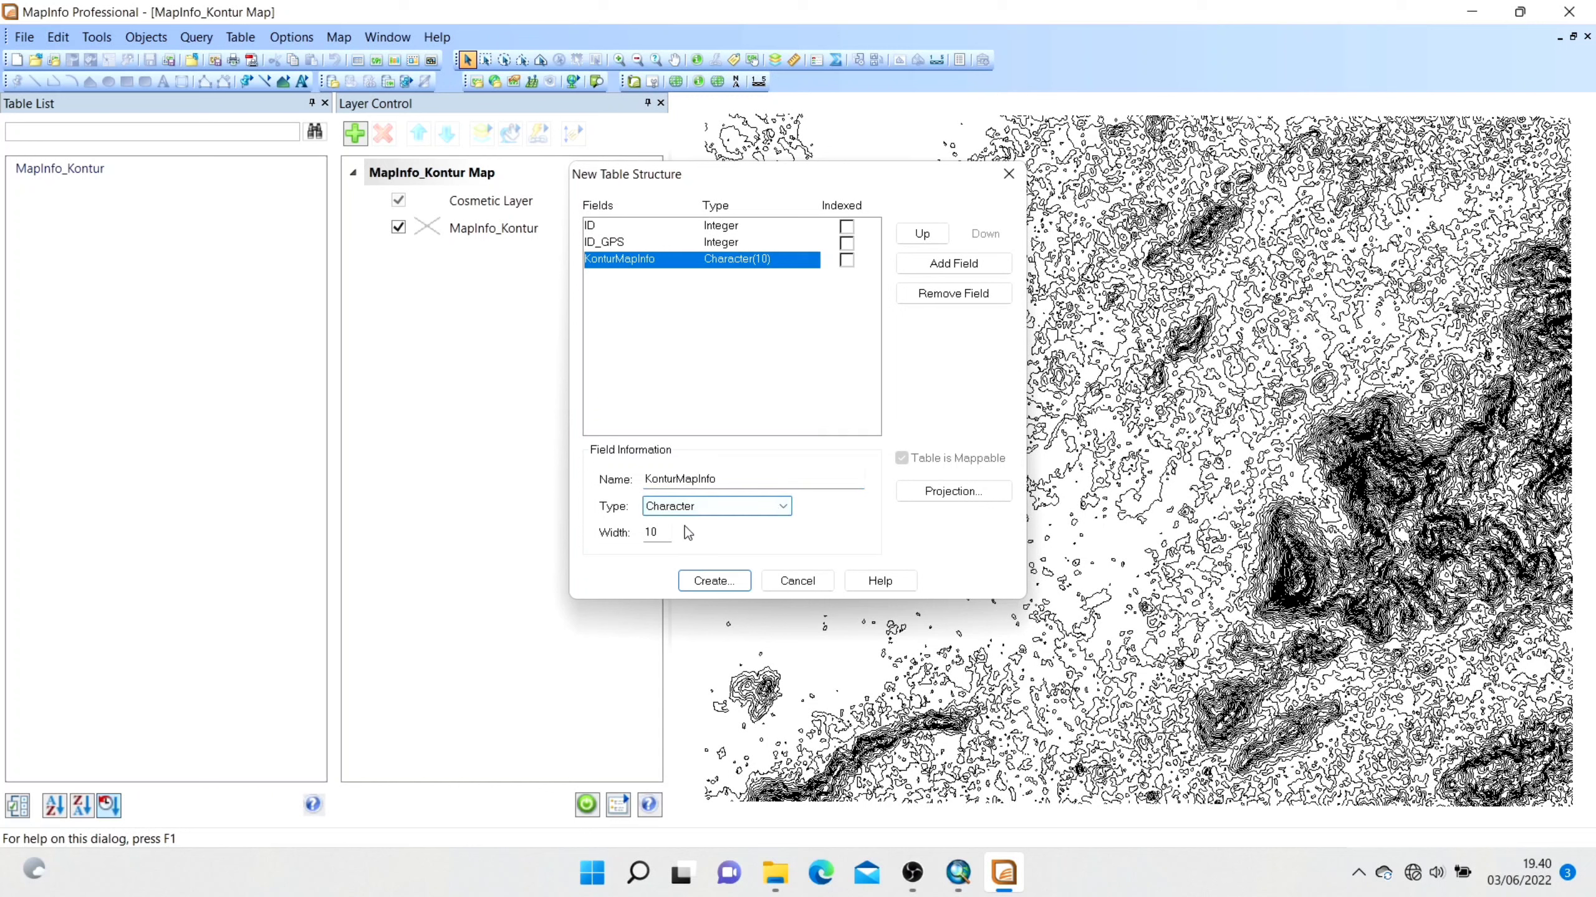
double_click(656, 535)
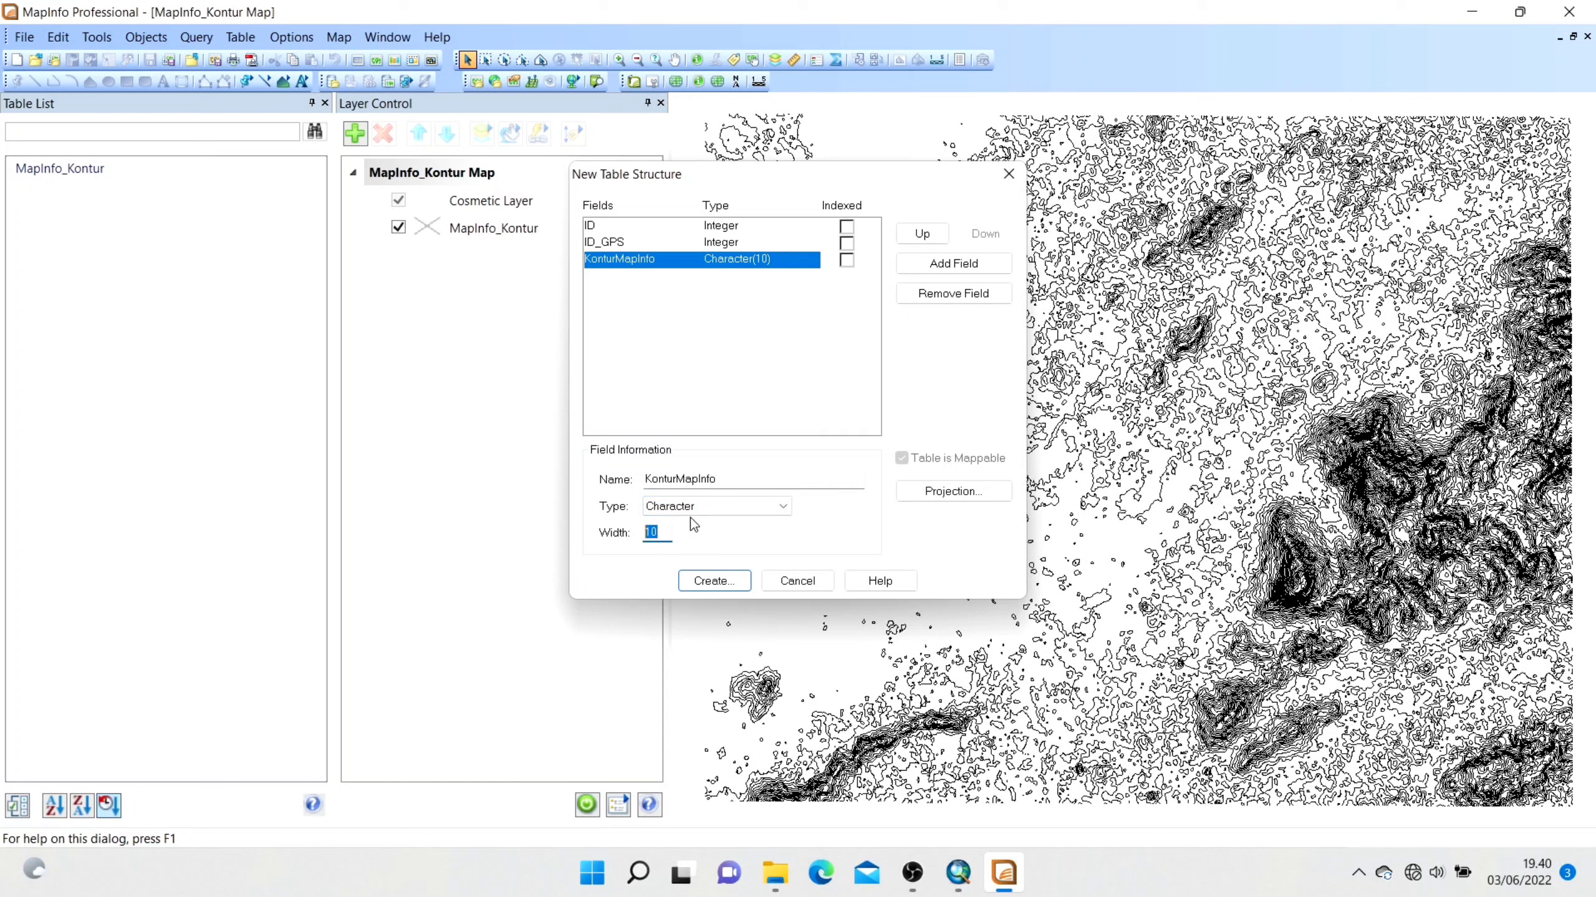
type("80")
Create the table and save it as Batas Kontur in the Kontur MapInfo folder.
left_click(732, 579)
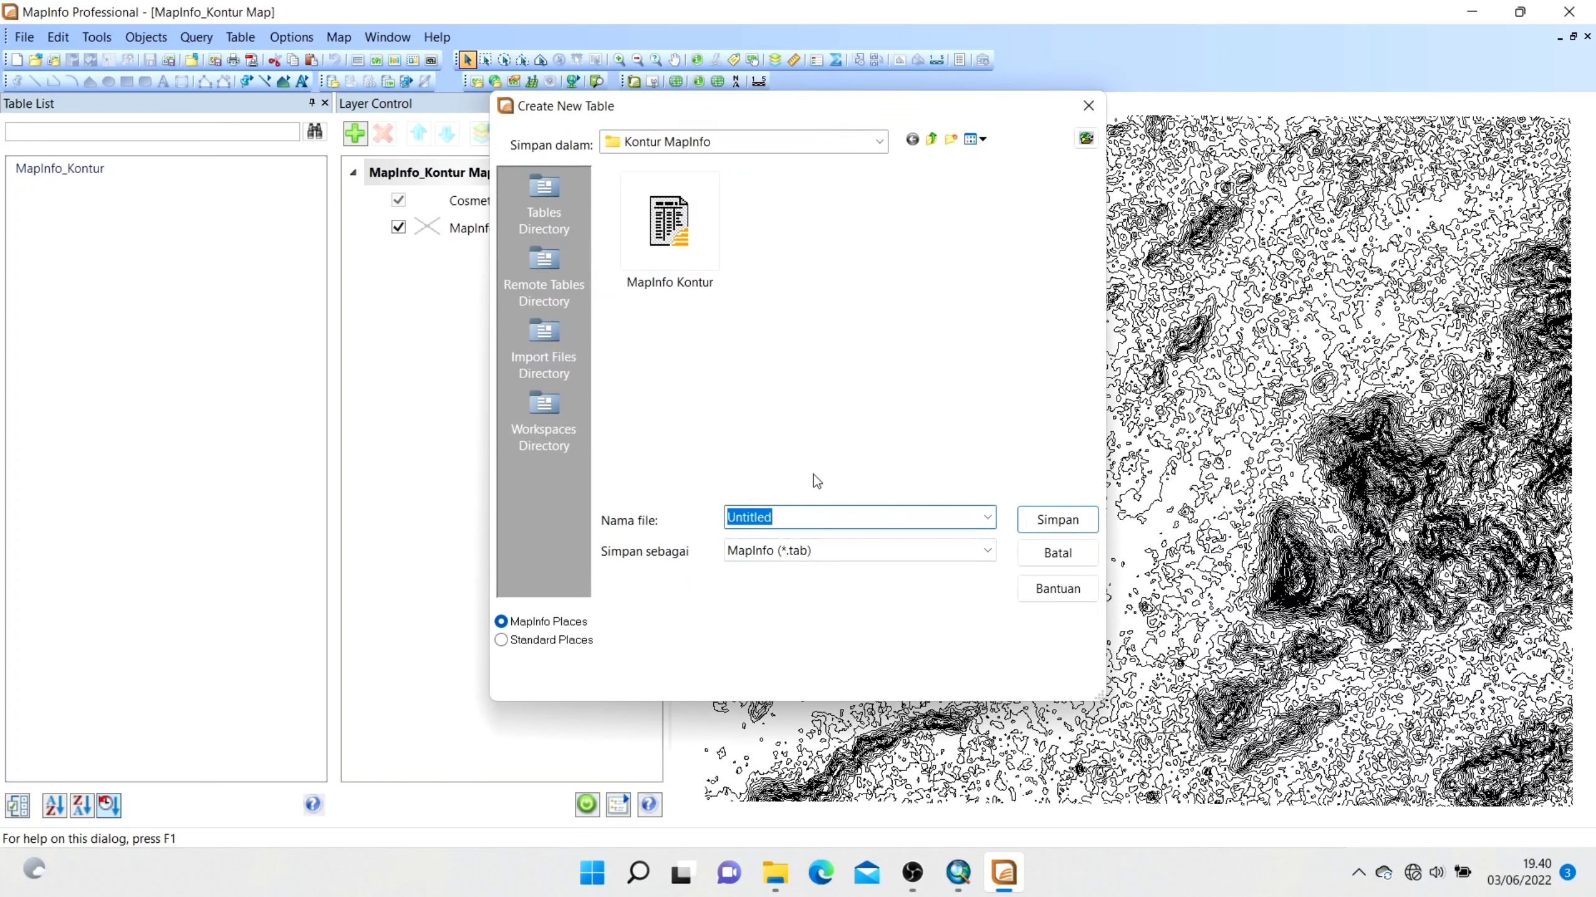
type("Batas Kontur")
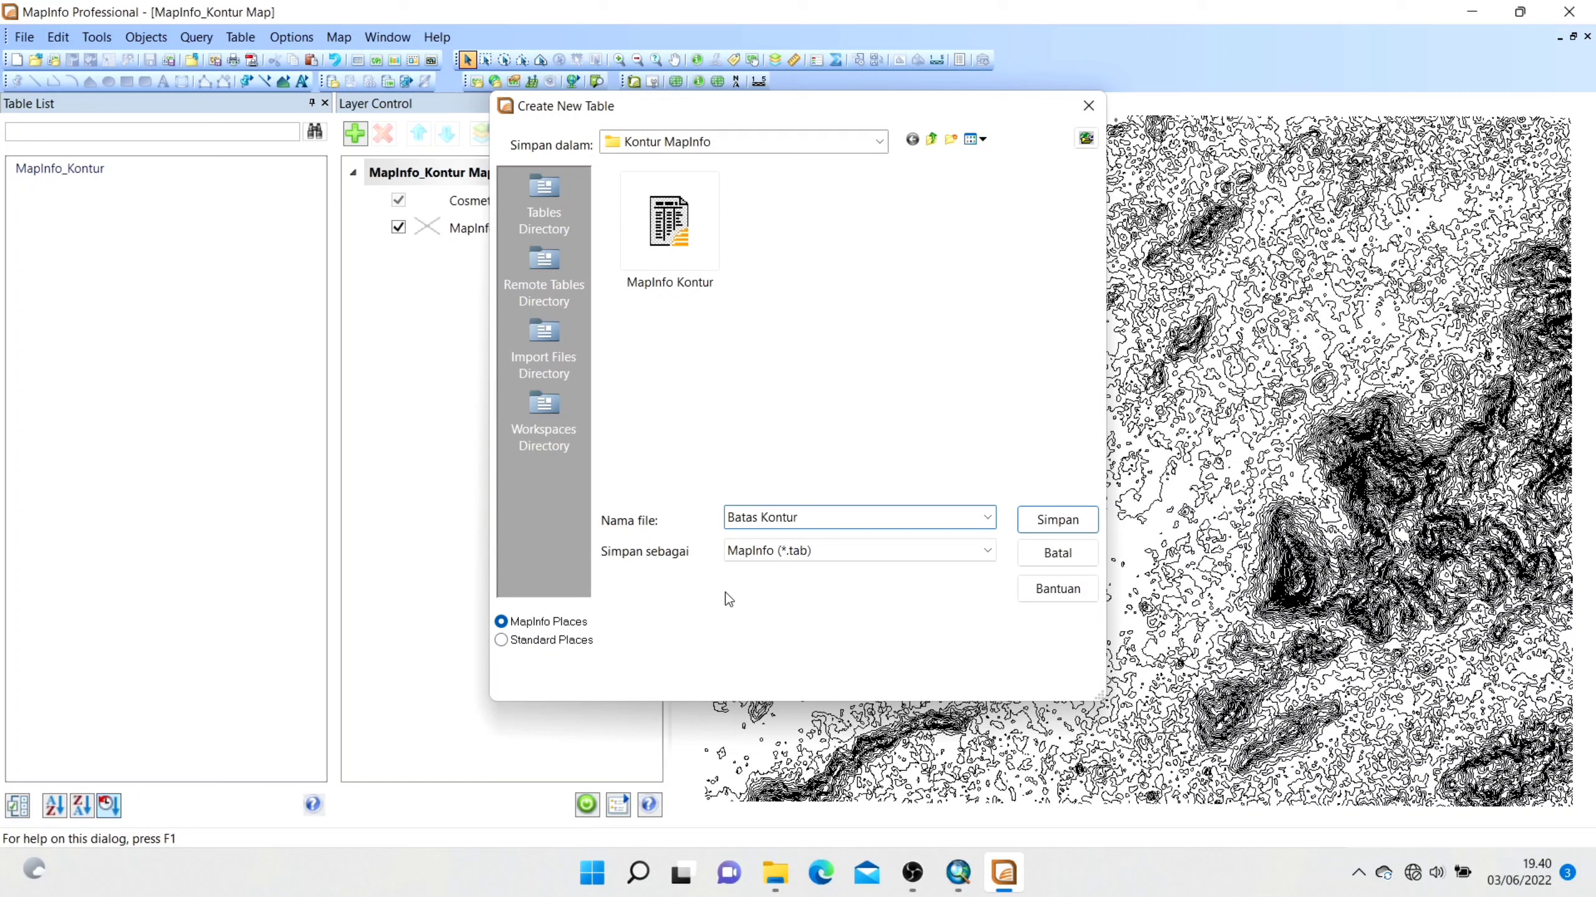
left_click(1056, 522)
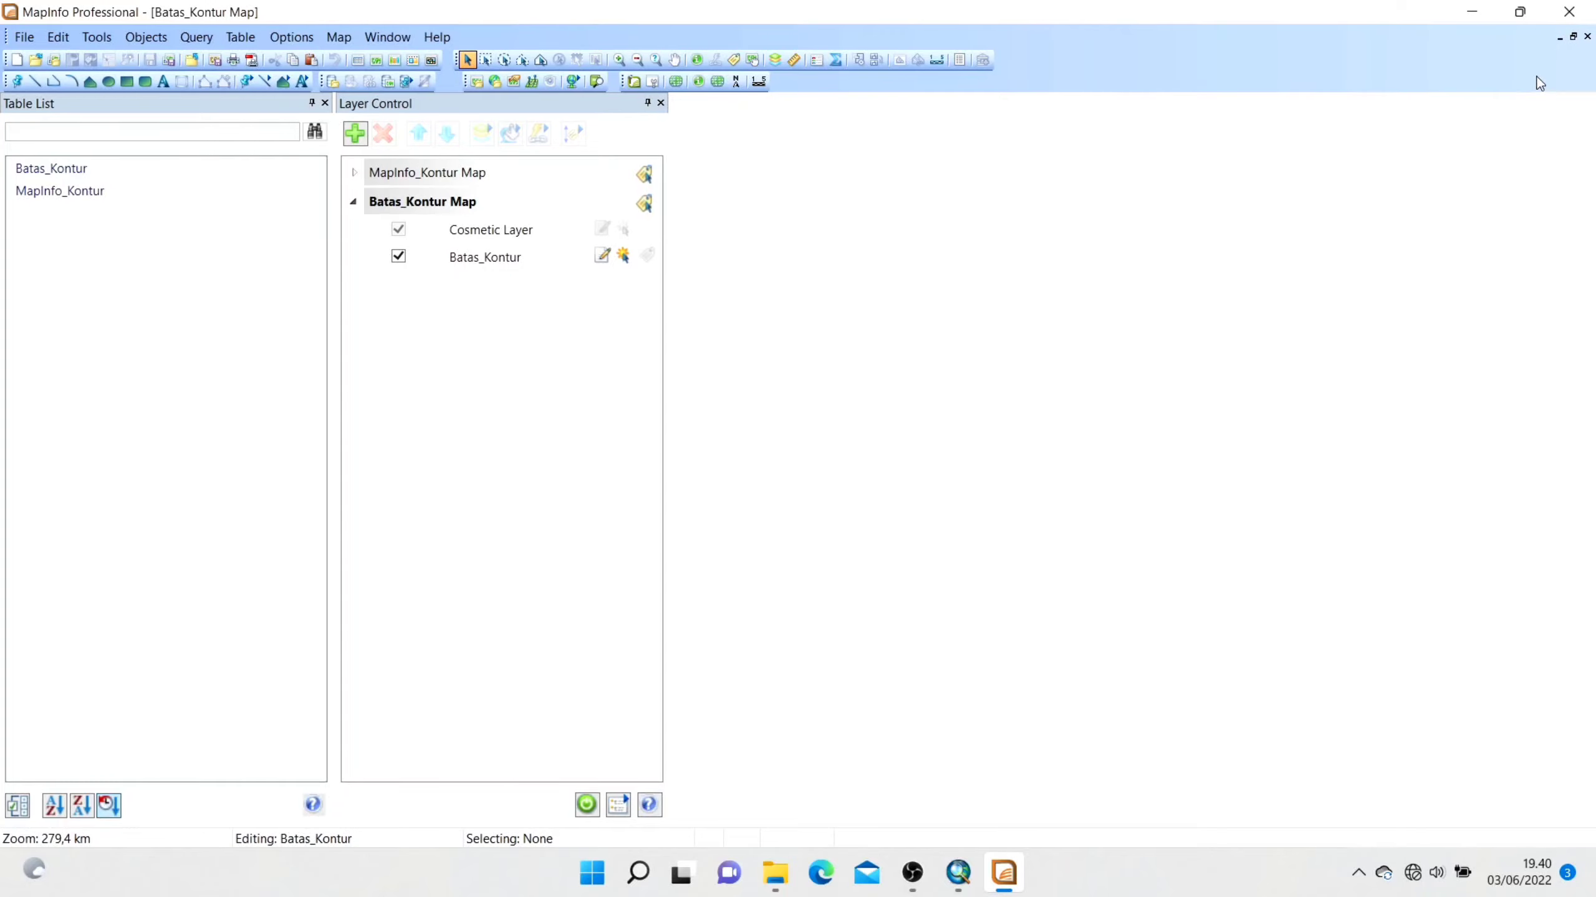
Bring back the contour map at full size and add the Batas_Kontur table to it as a layer.
left_click(1559, 36)
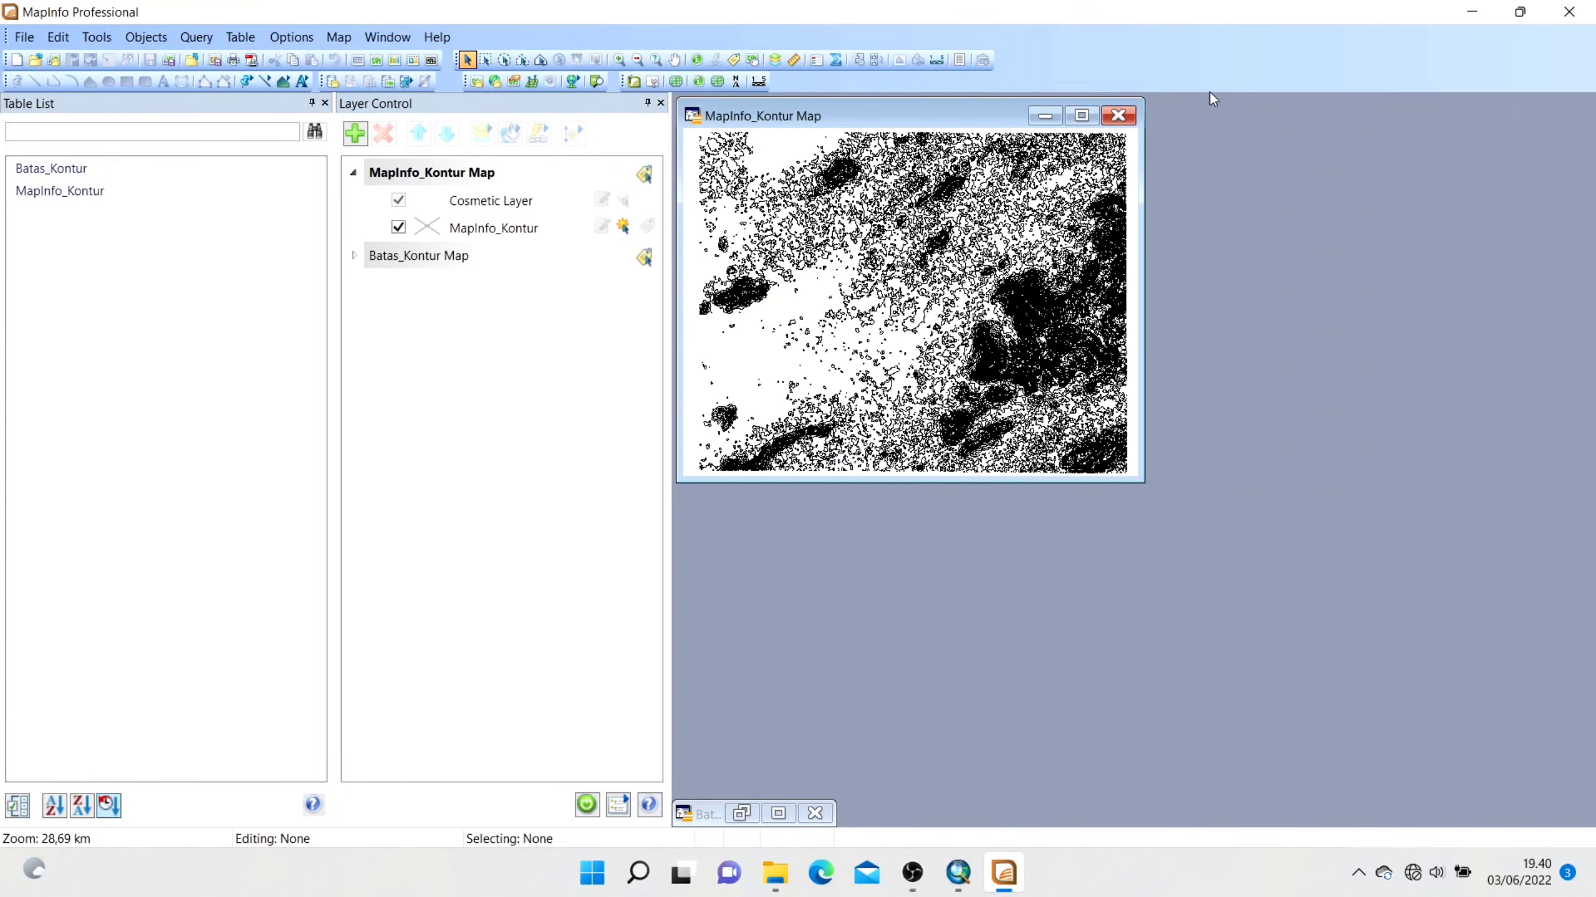
left_click(1082, 116)
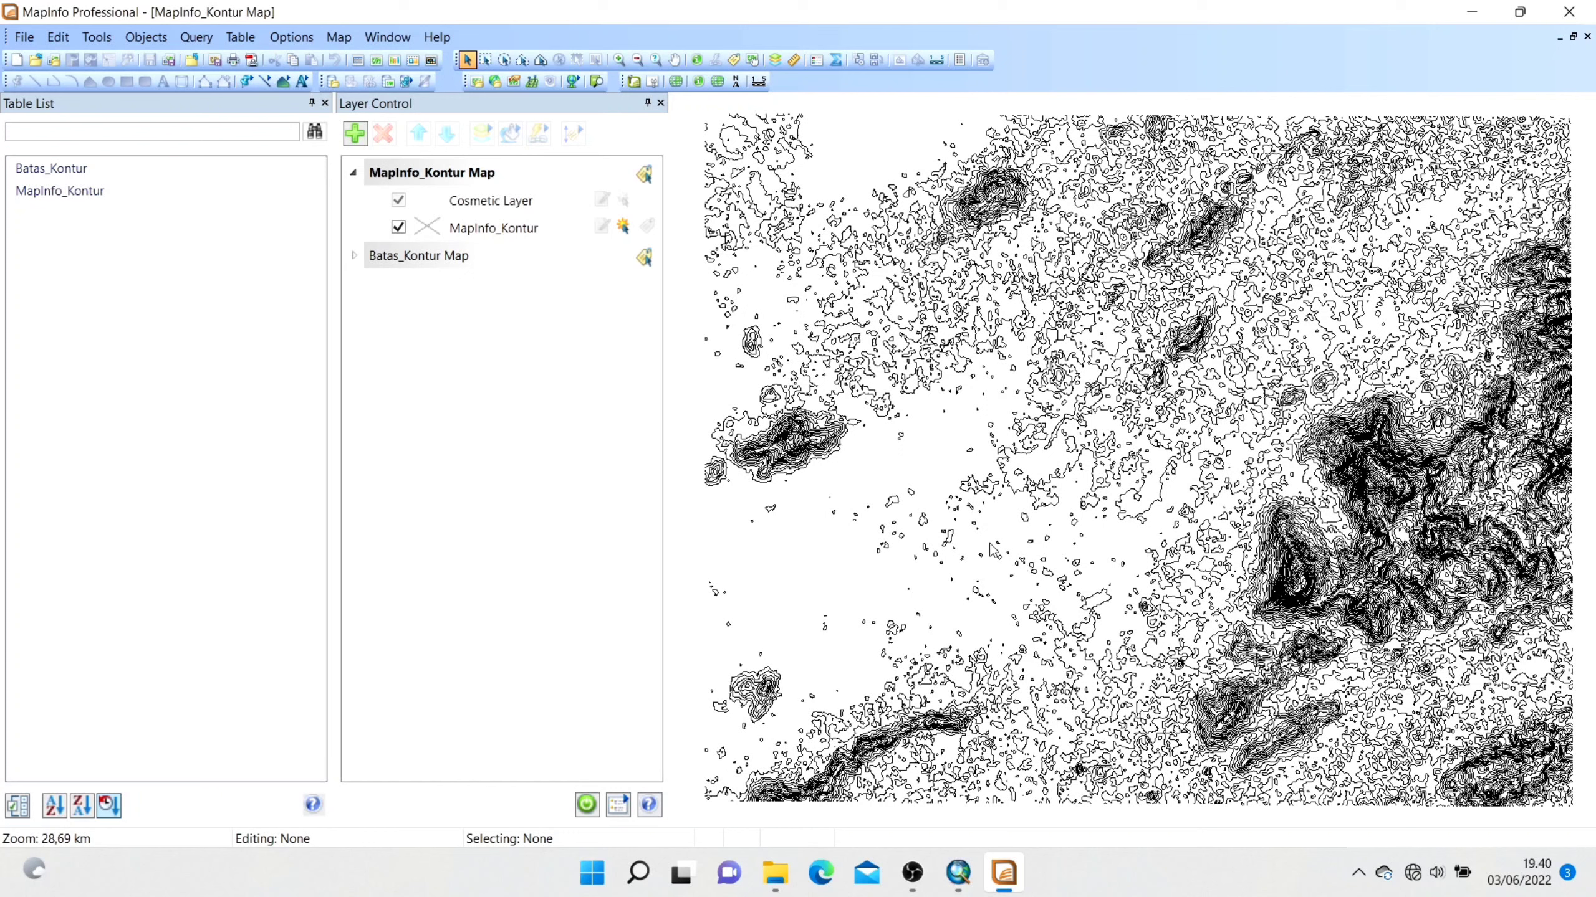
left_click(356, 140)
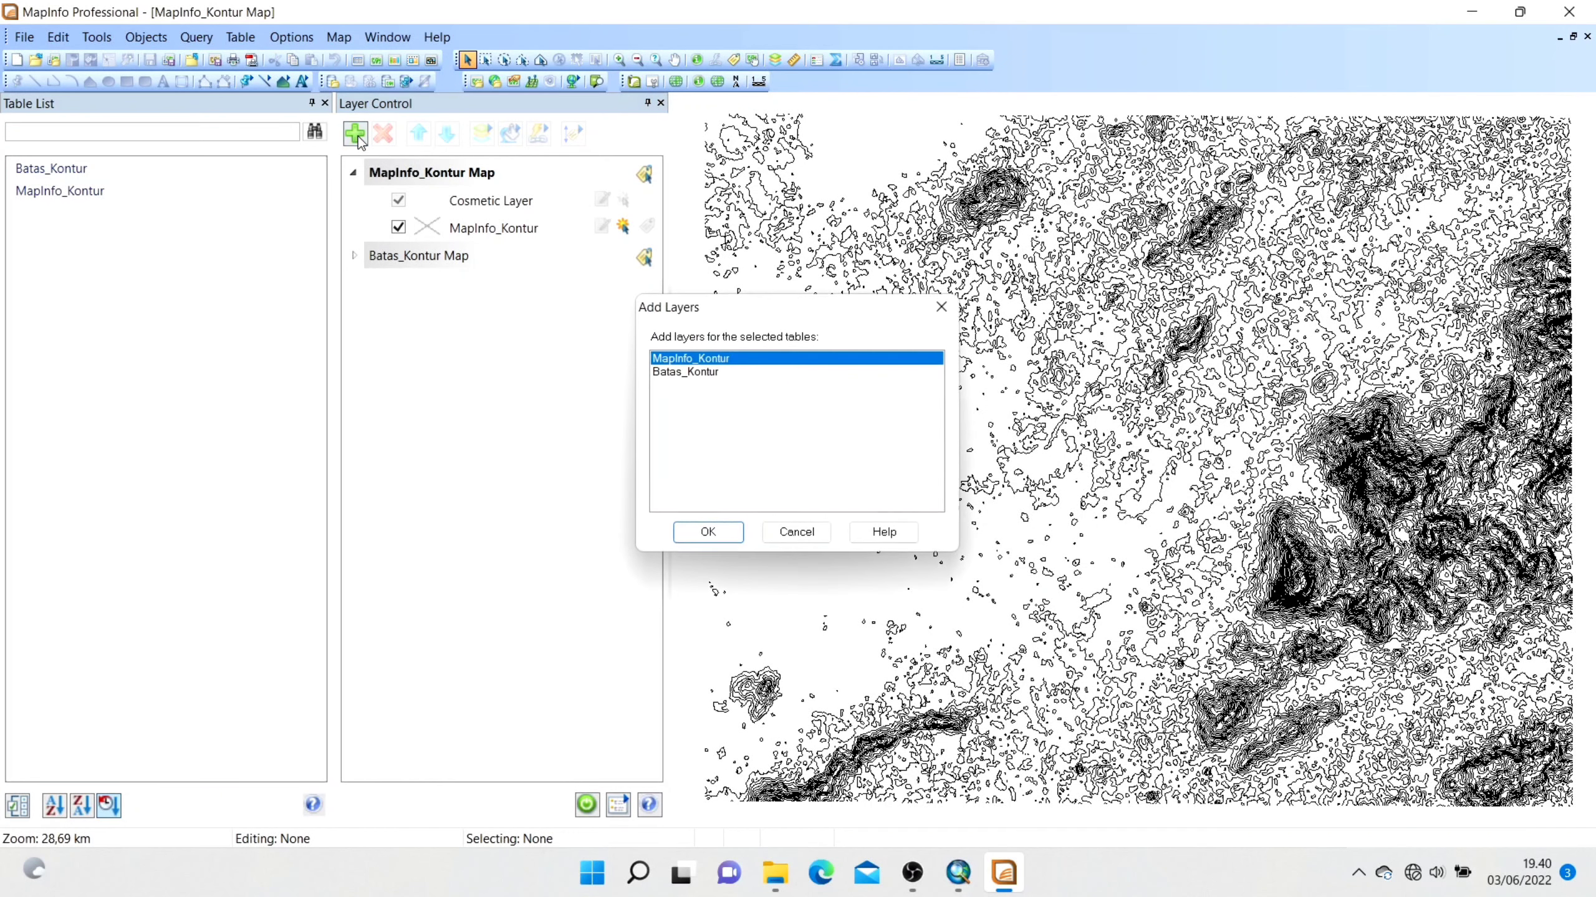
left_click(666, 371)
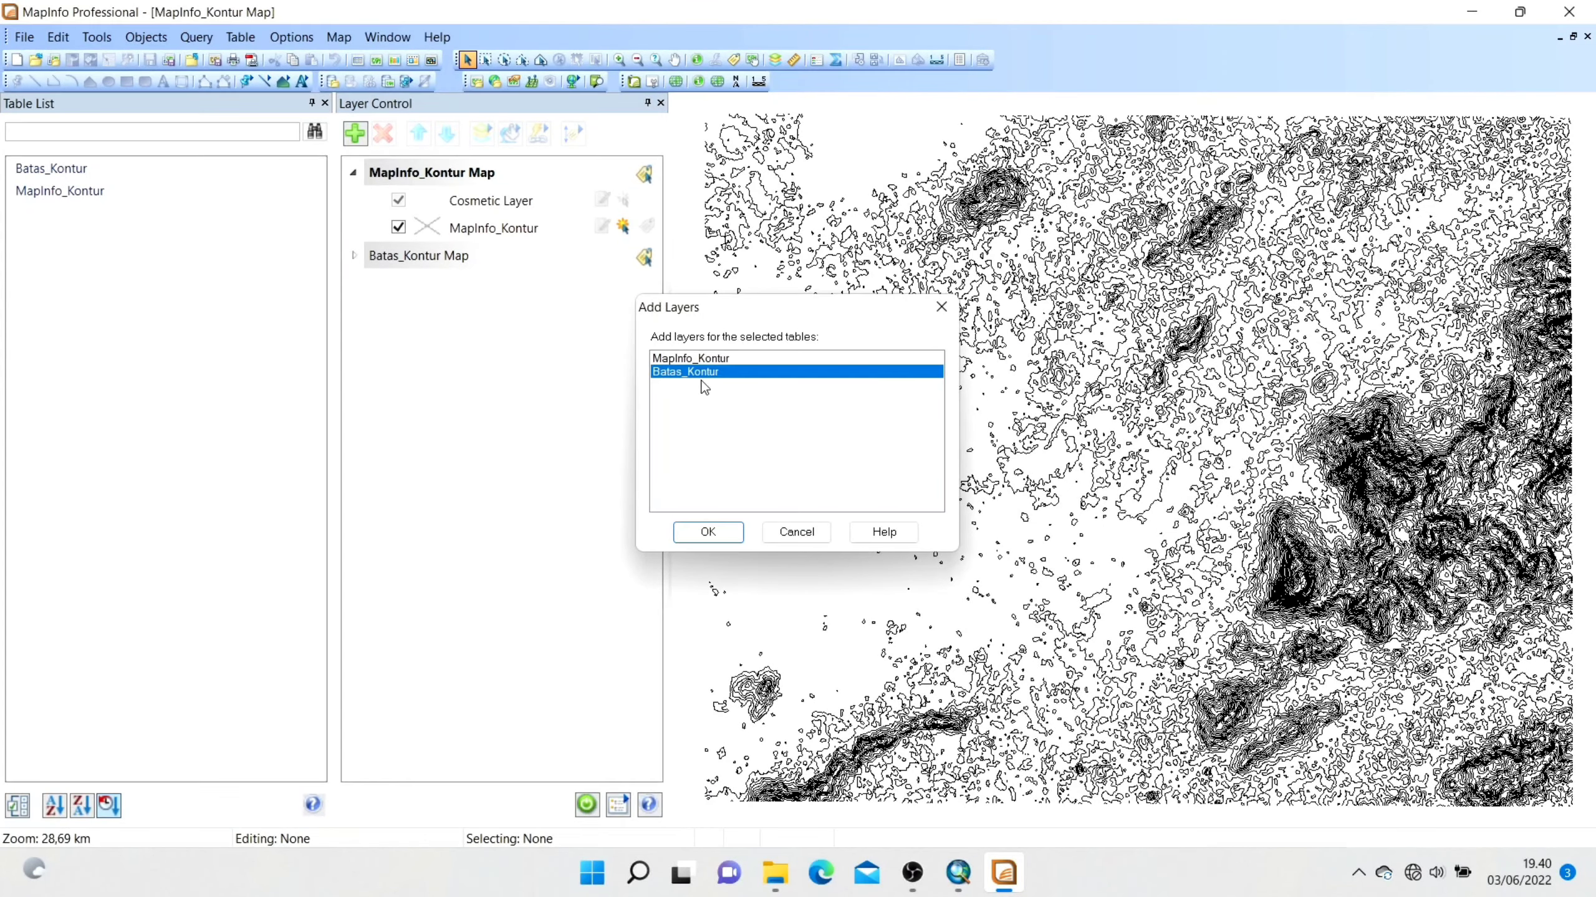
left_click(709, 531)
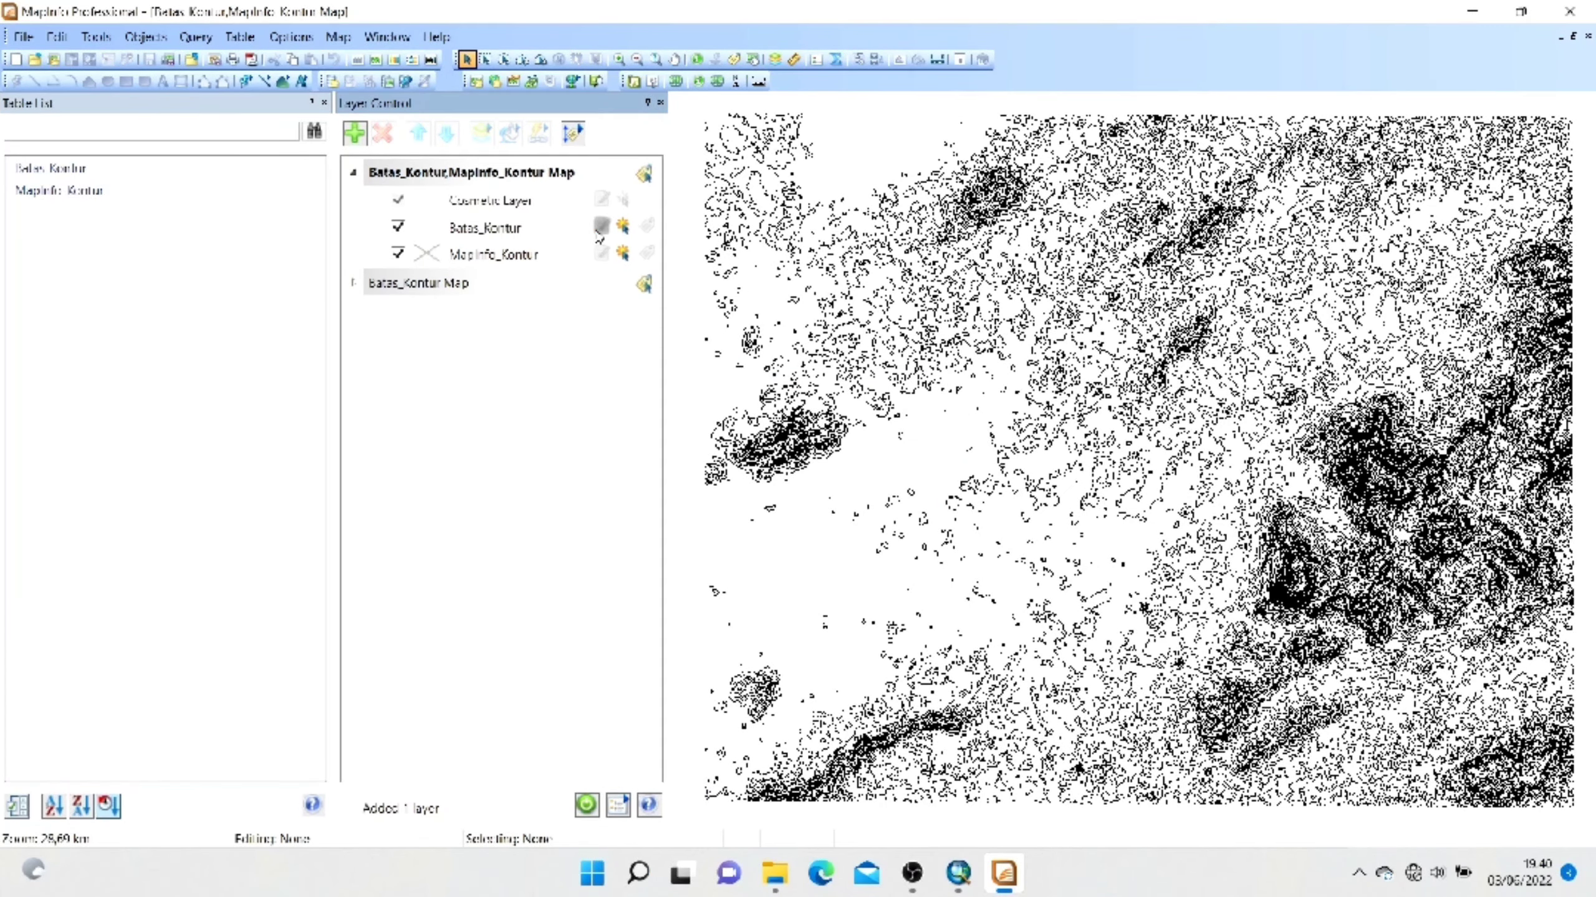
Make the Batas_Kontur layer editable and draw a rectangle without fill pattern and with a black border around the whole contour area.
left_click(601, 230)
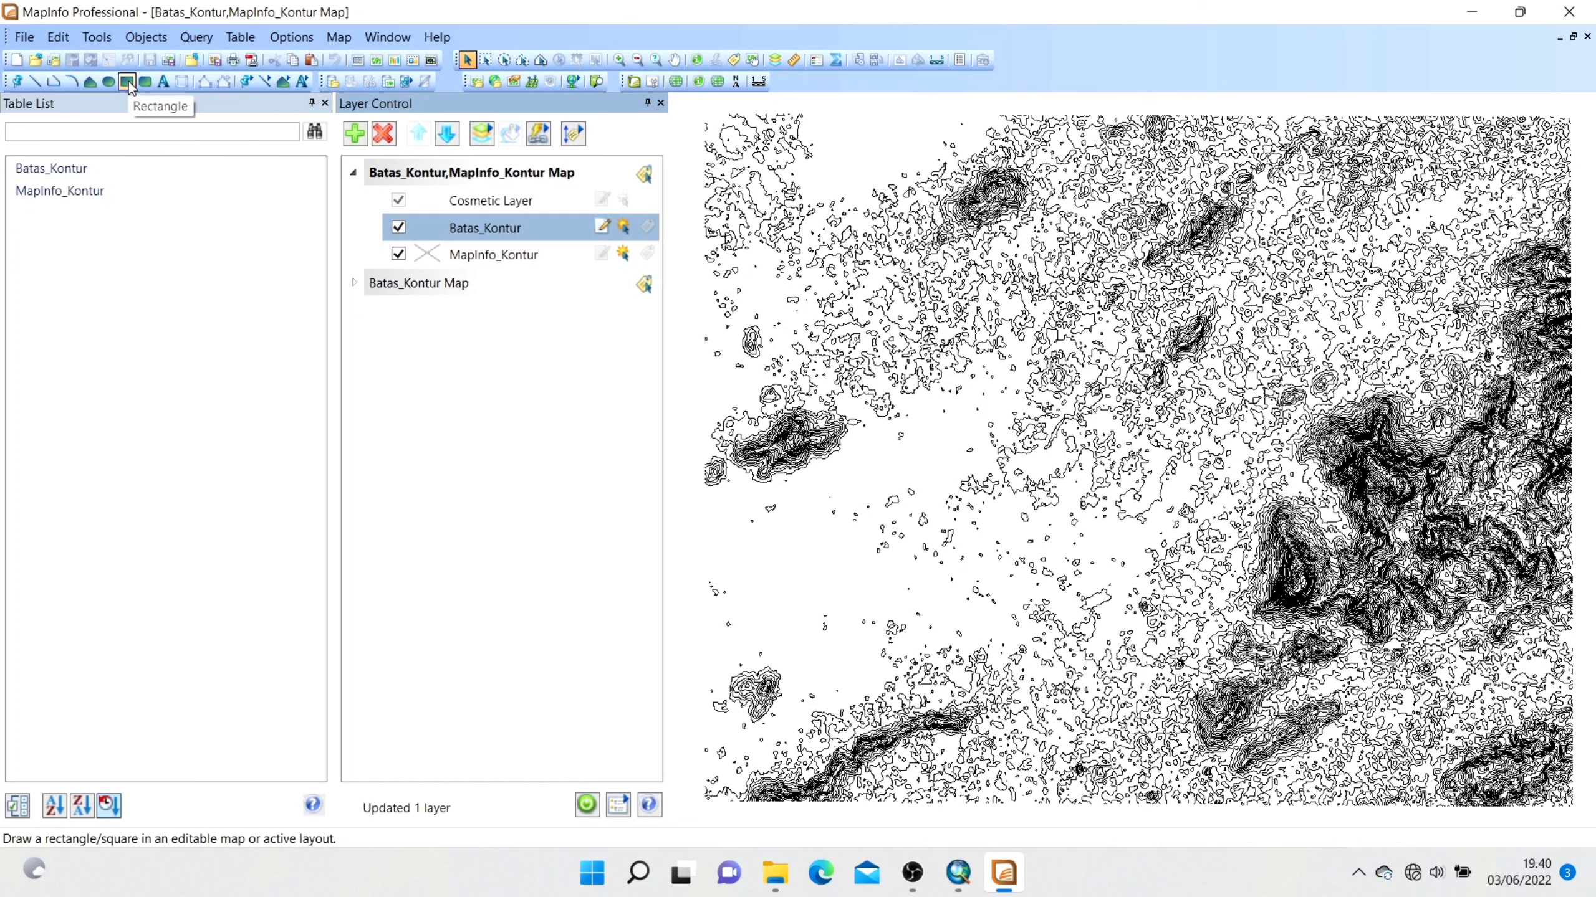
left_click(285, 82)
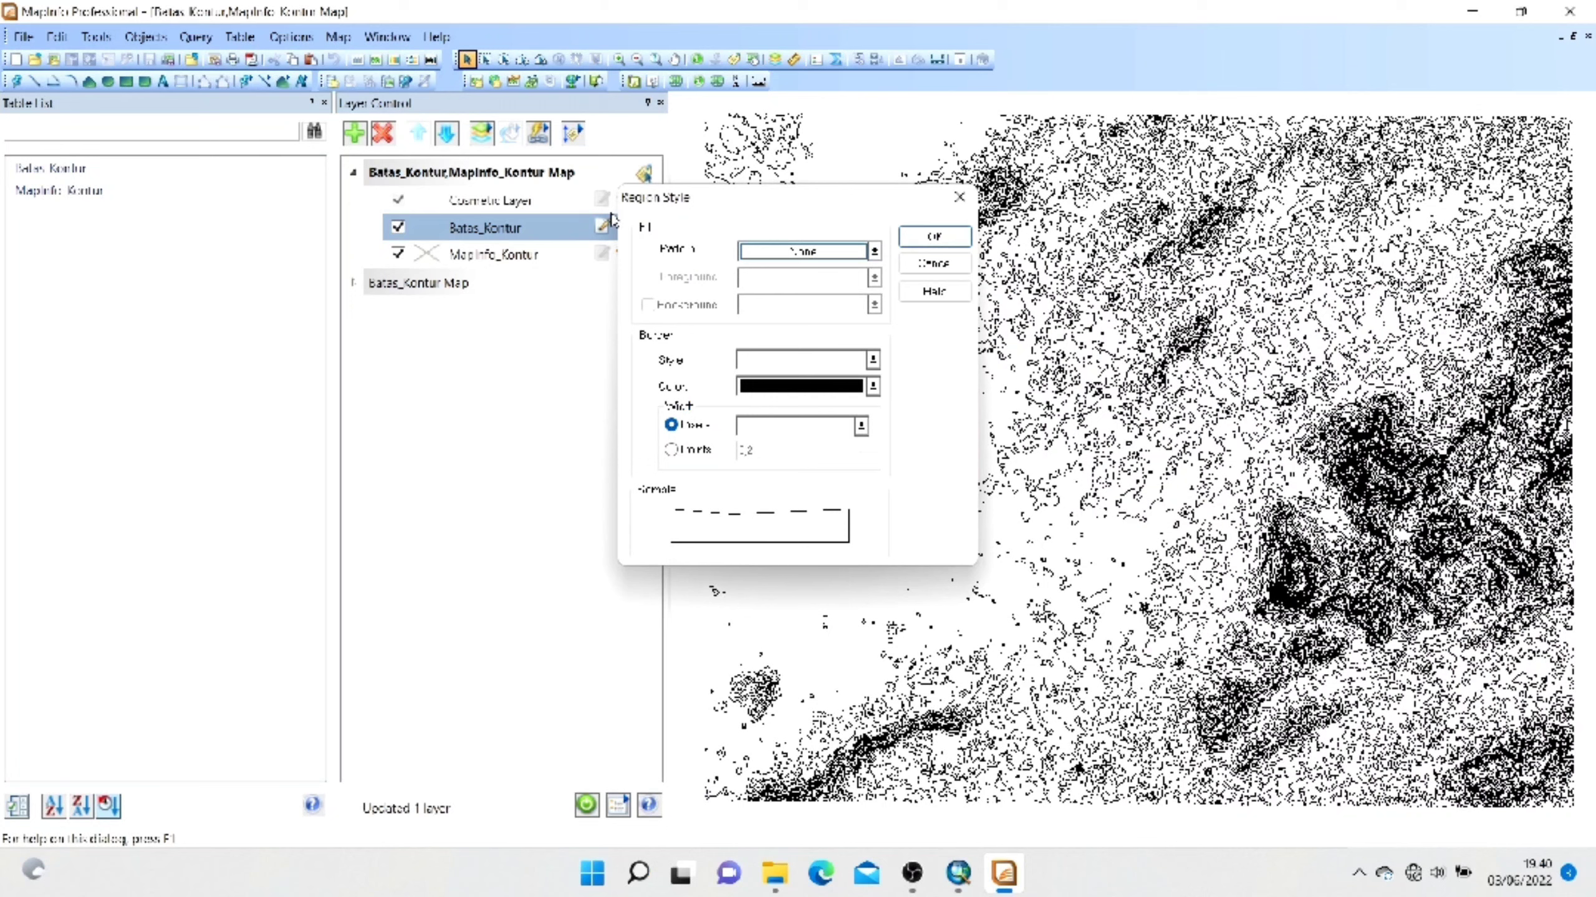
left_click(757, 252)
left_click(823, 331)
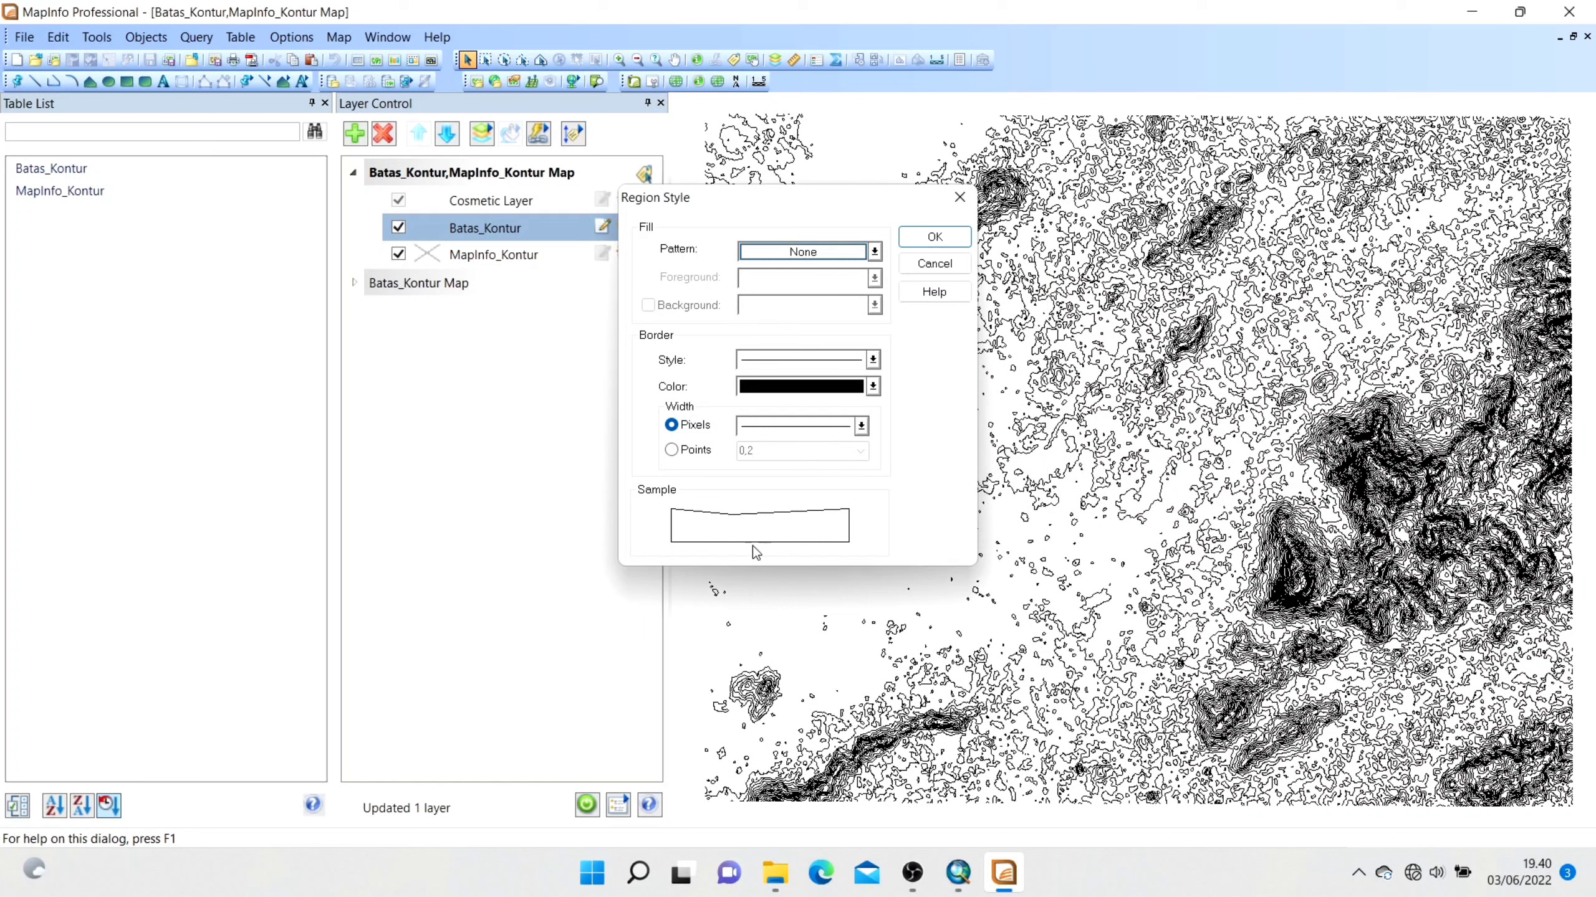
left_click(934, 236)
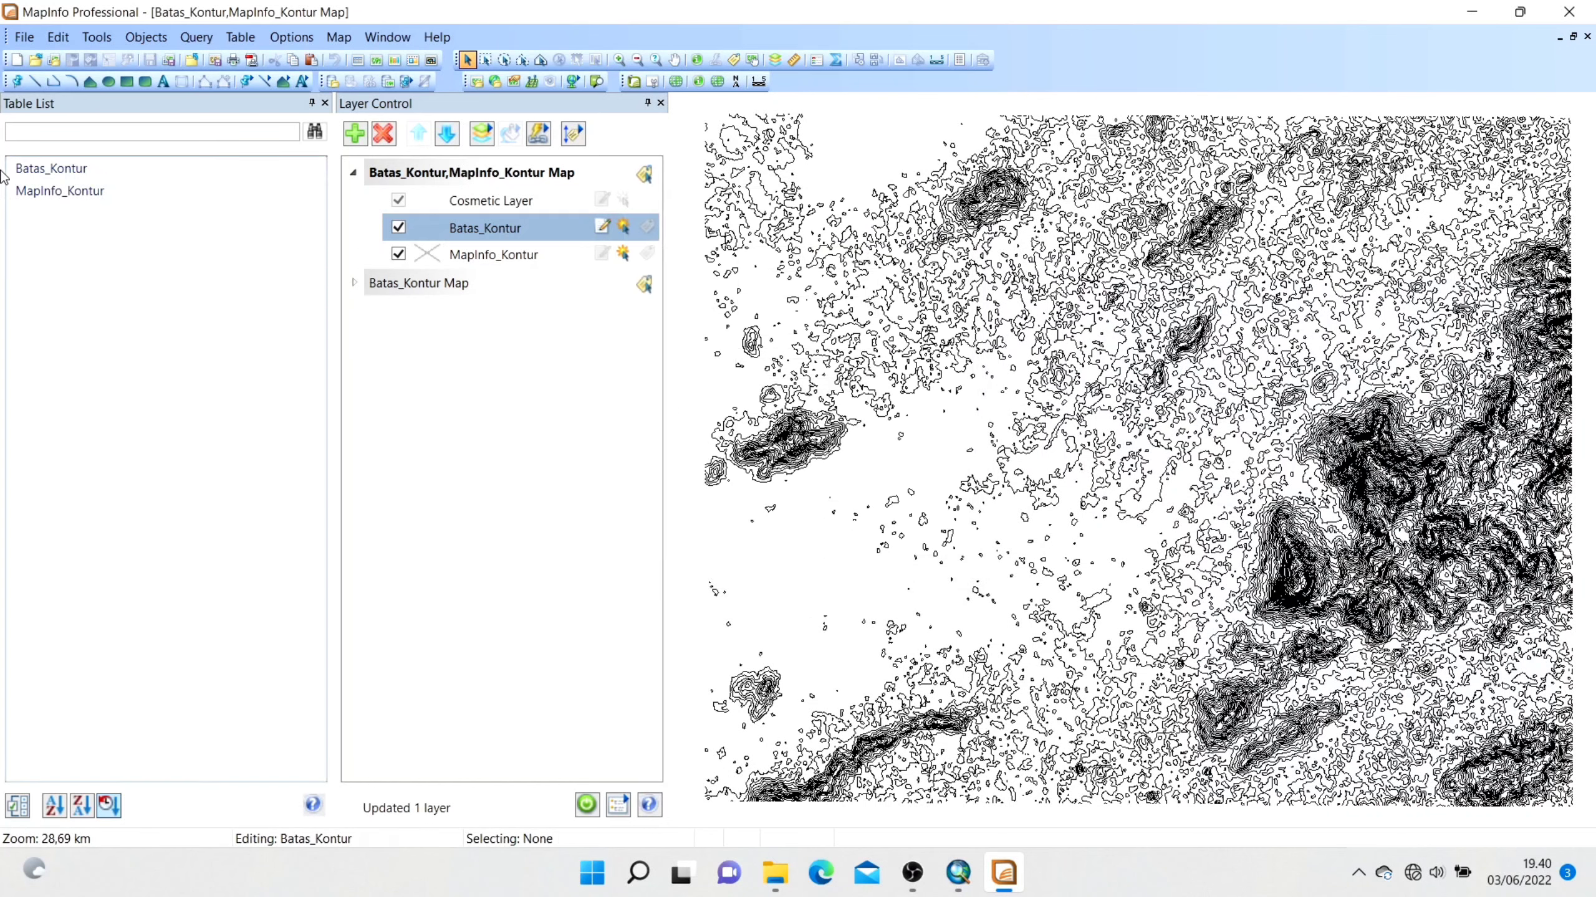
left_click(127, 82)
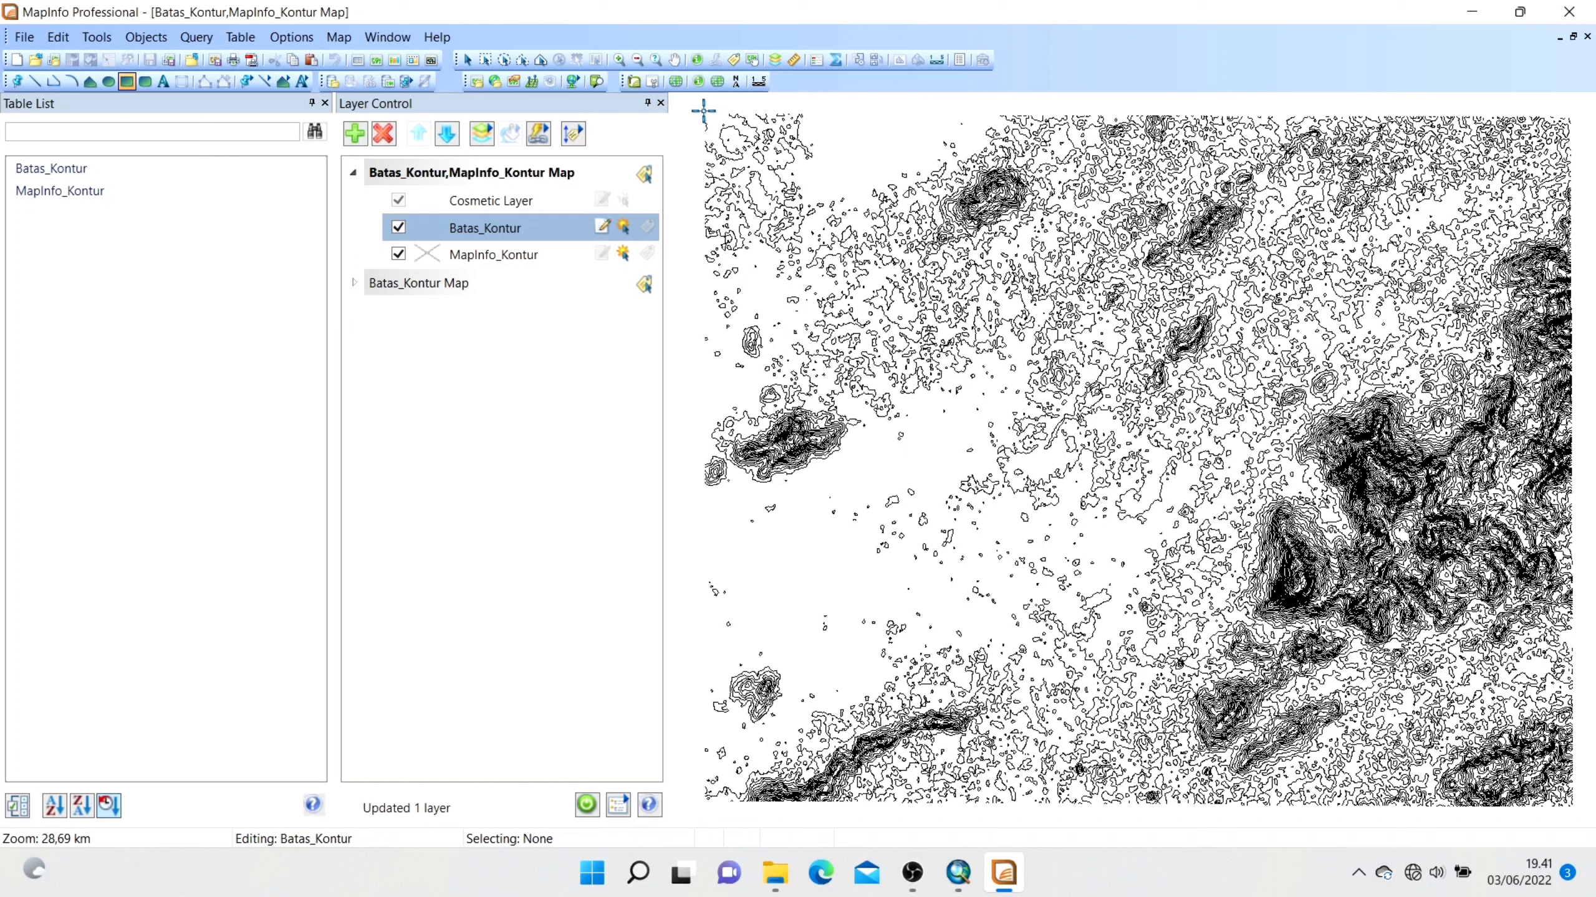
left_click_drag(703, 111, 1575, 810)
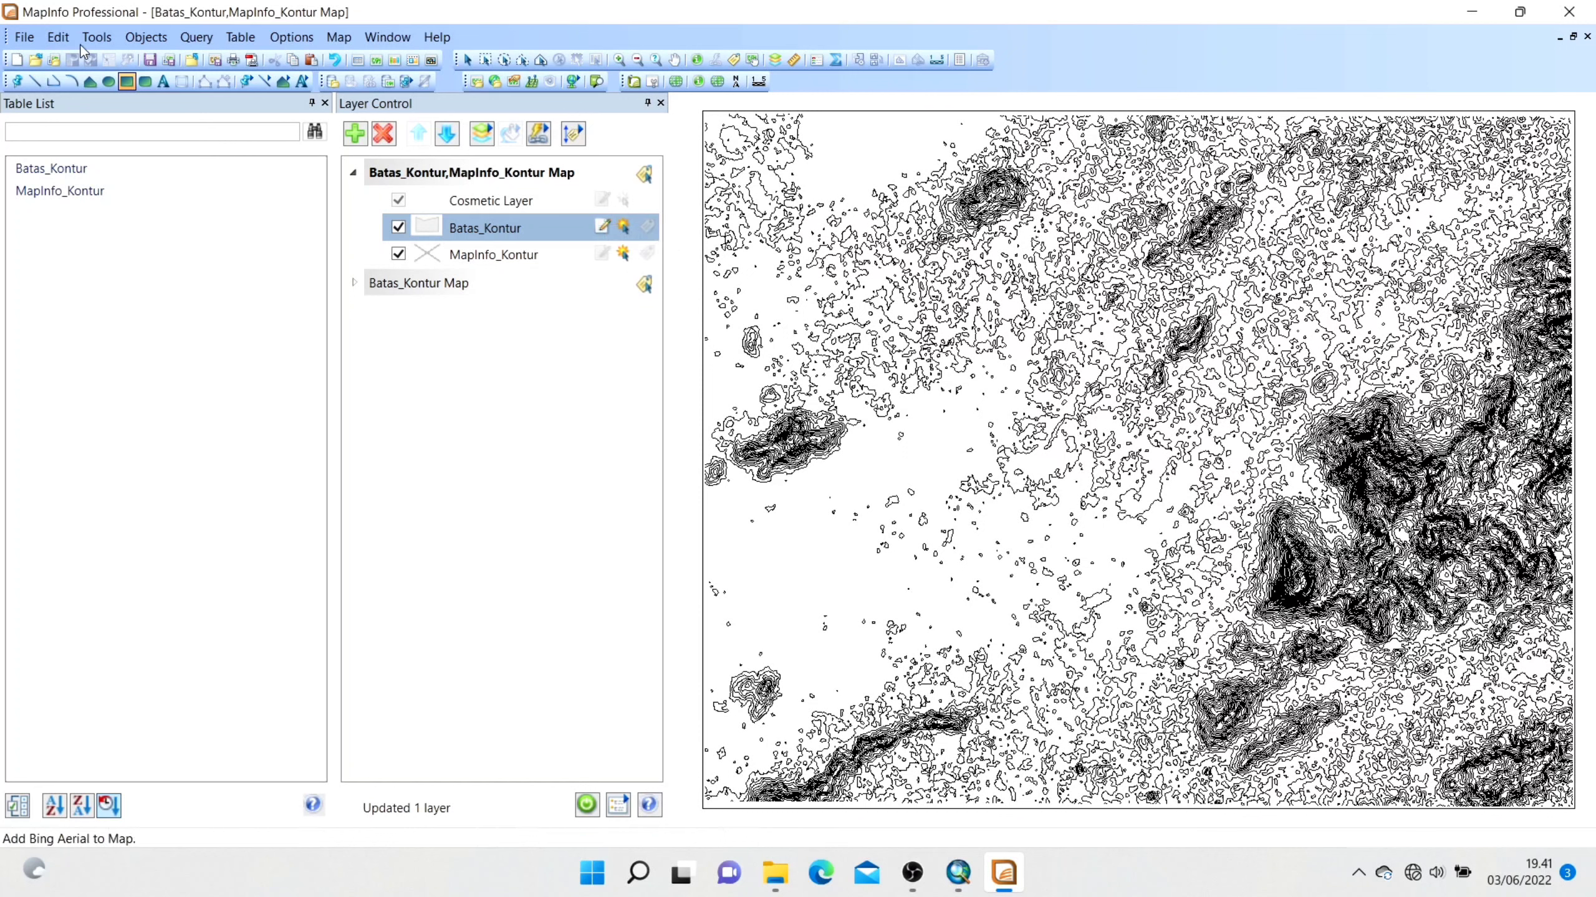
Look through the Tool Manager list to check whether Grid Maker is loaded.
left_click(96, 36)
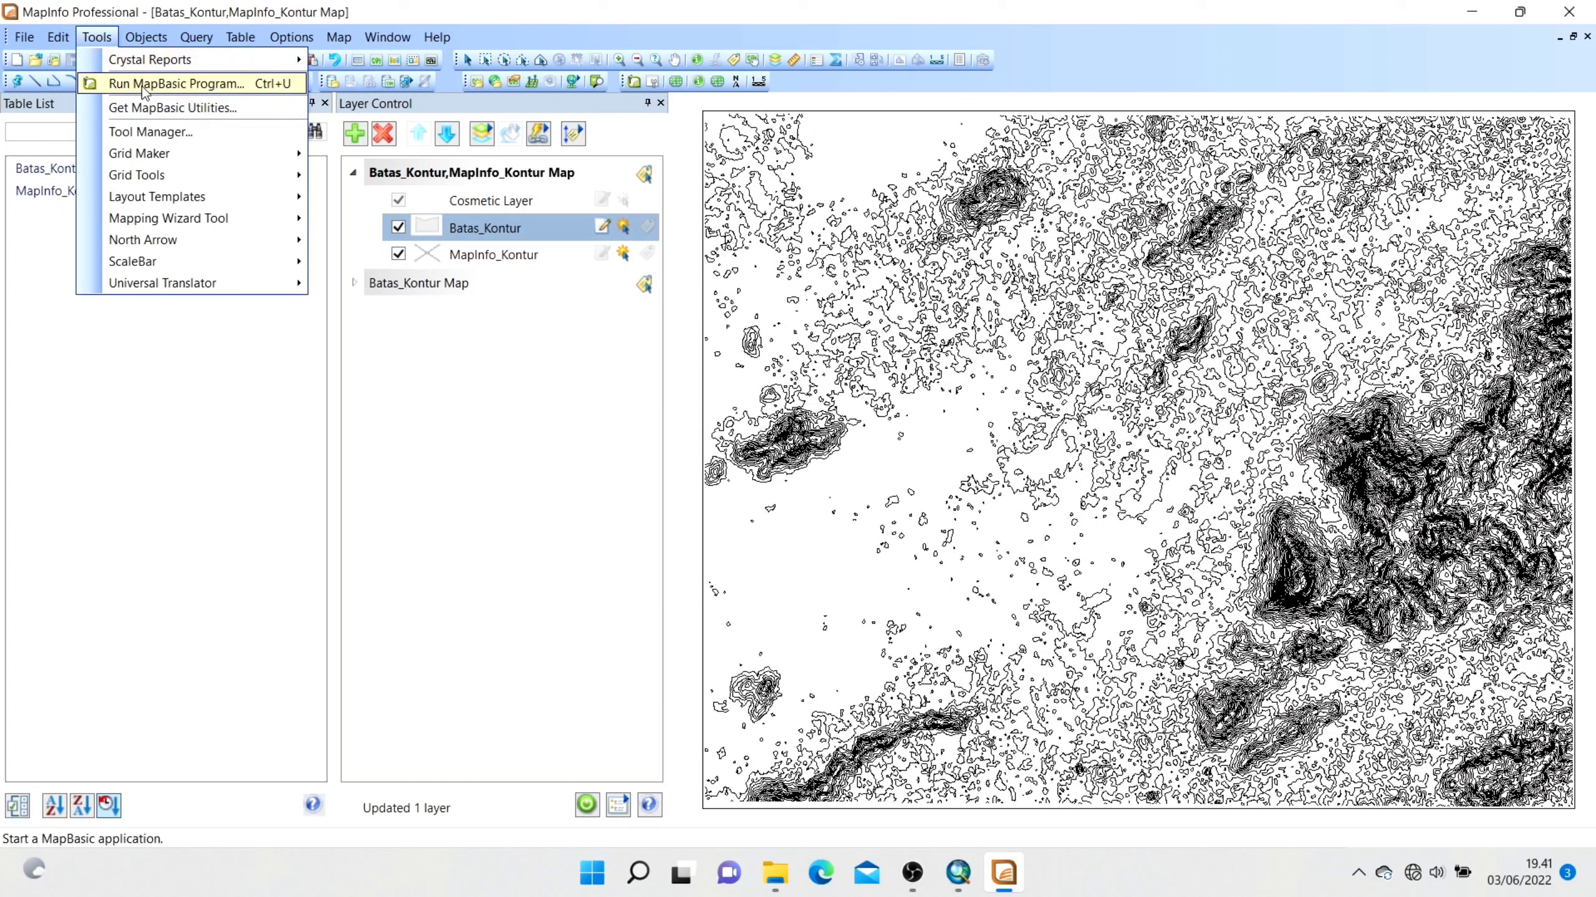
left_click(160, 133)
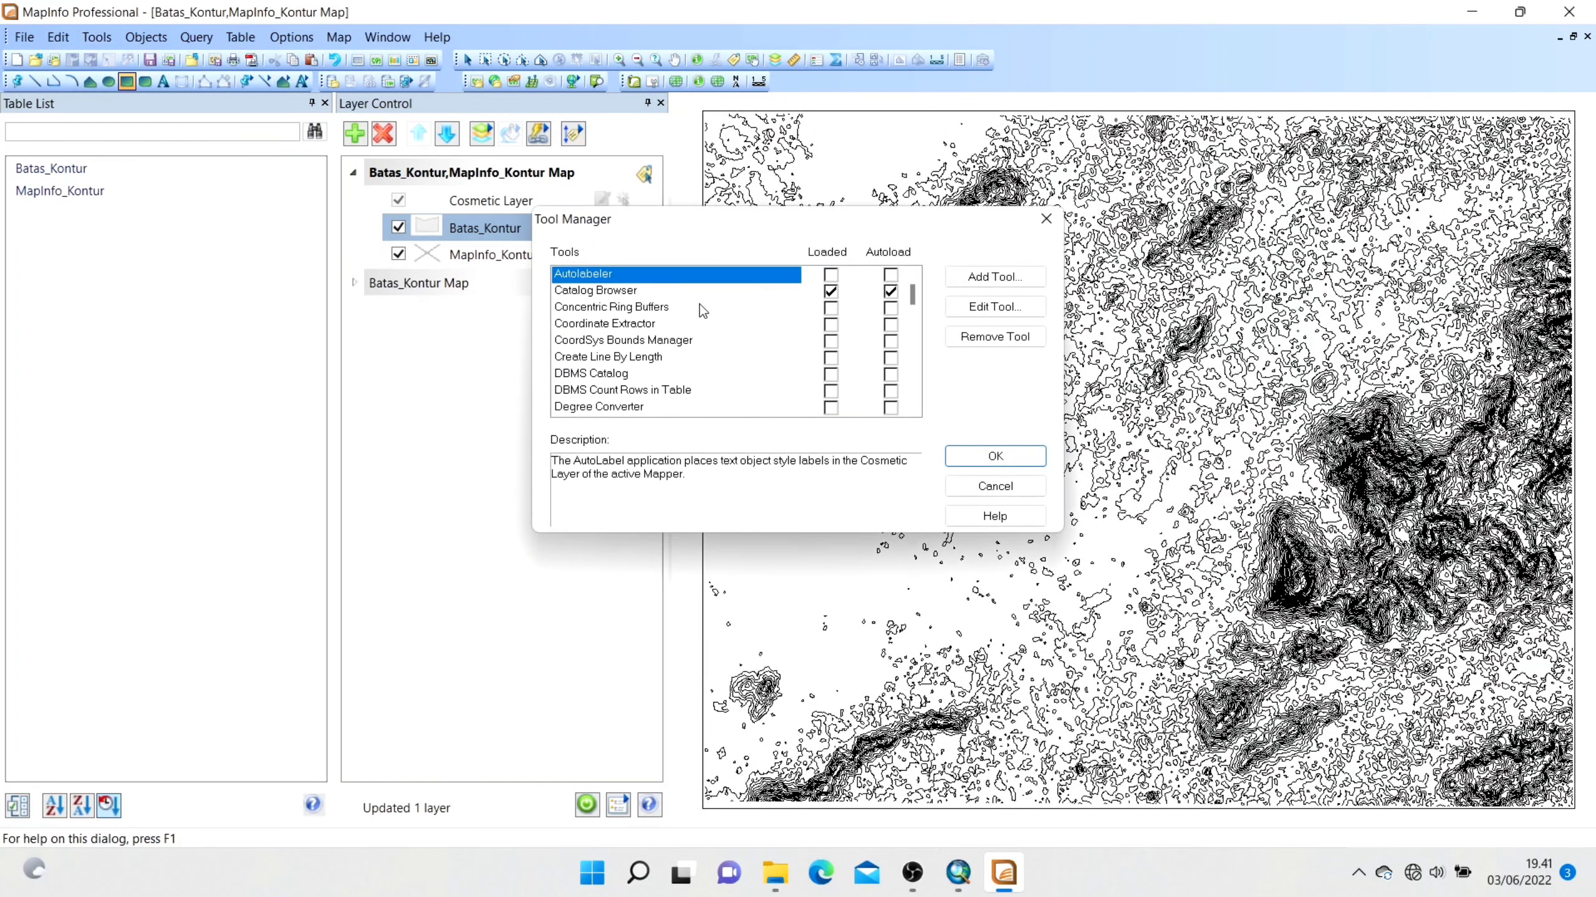
scroll(699, 304, "down", 3)
scroll(699, 315, "down", 1)
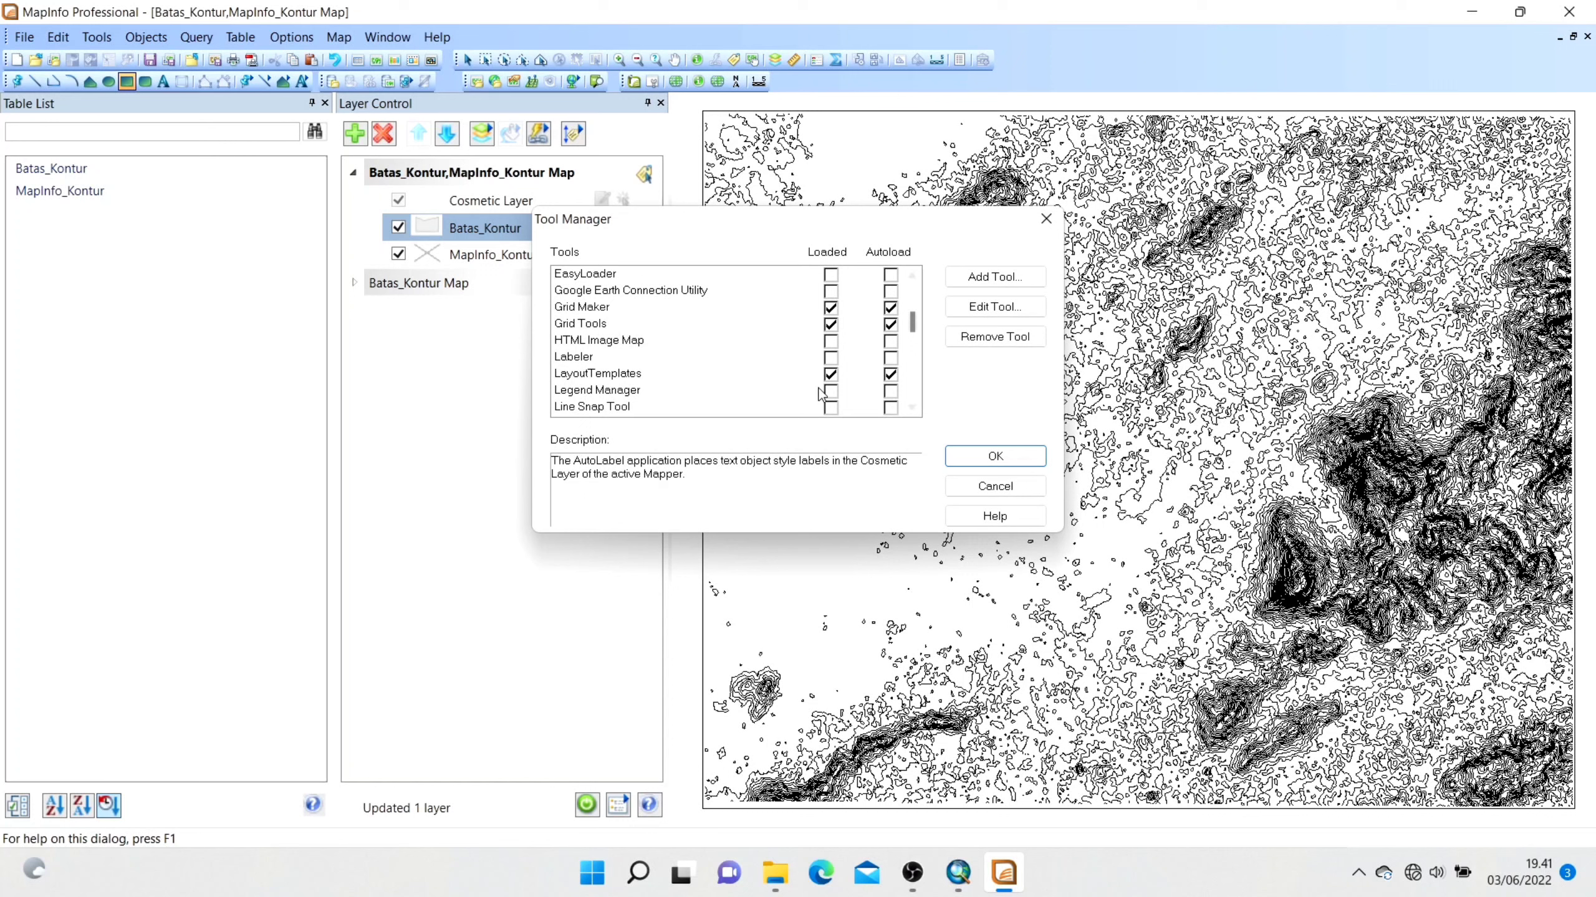
scroll(867, 369, "down", 3)
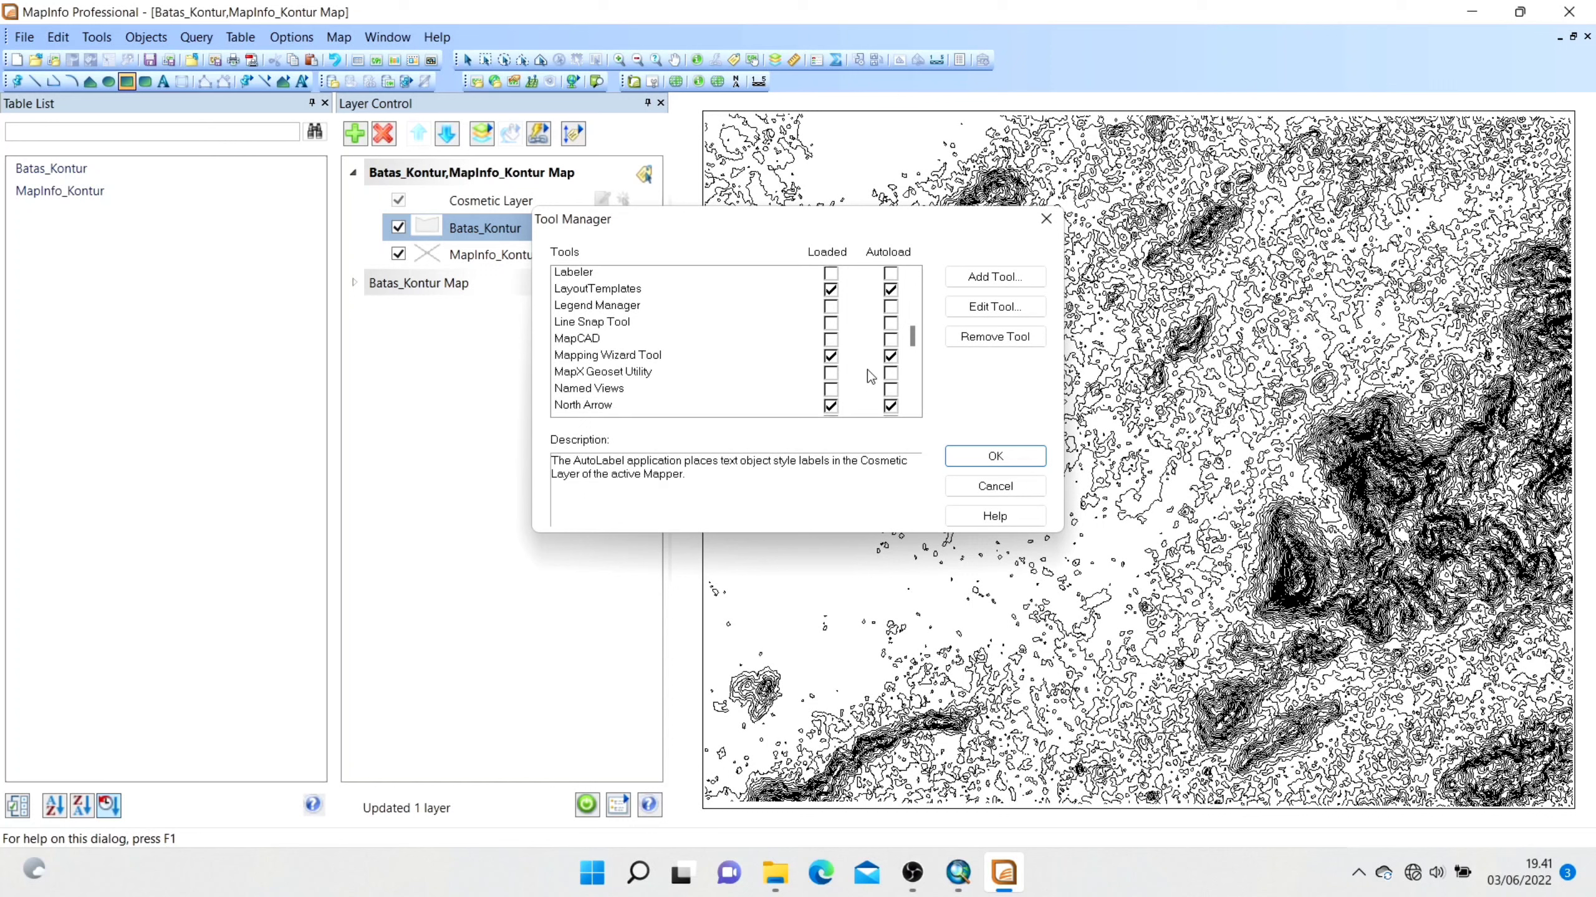
scroll(867, 369, "down", 3)
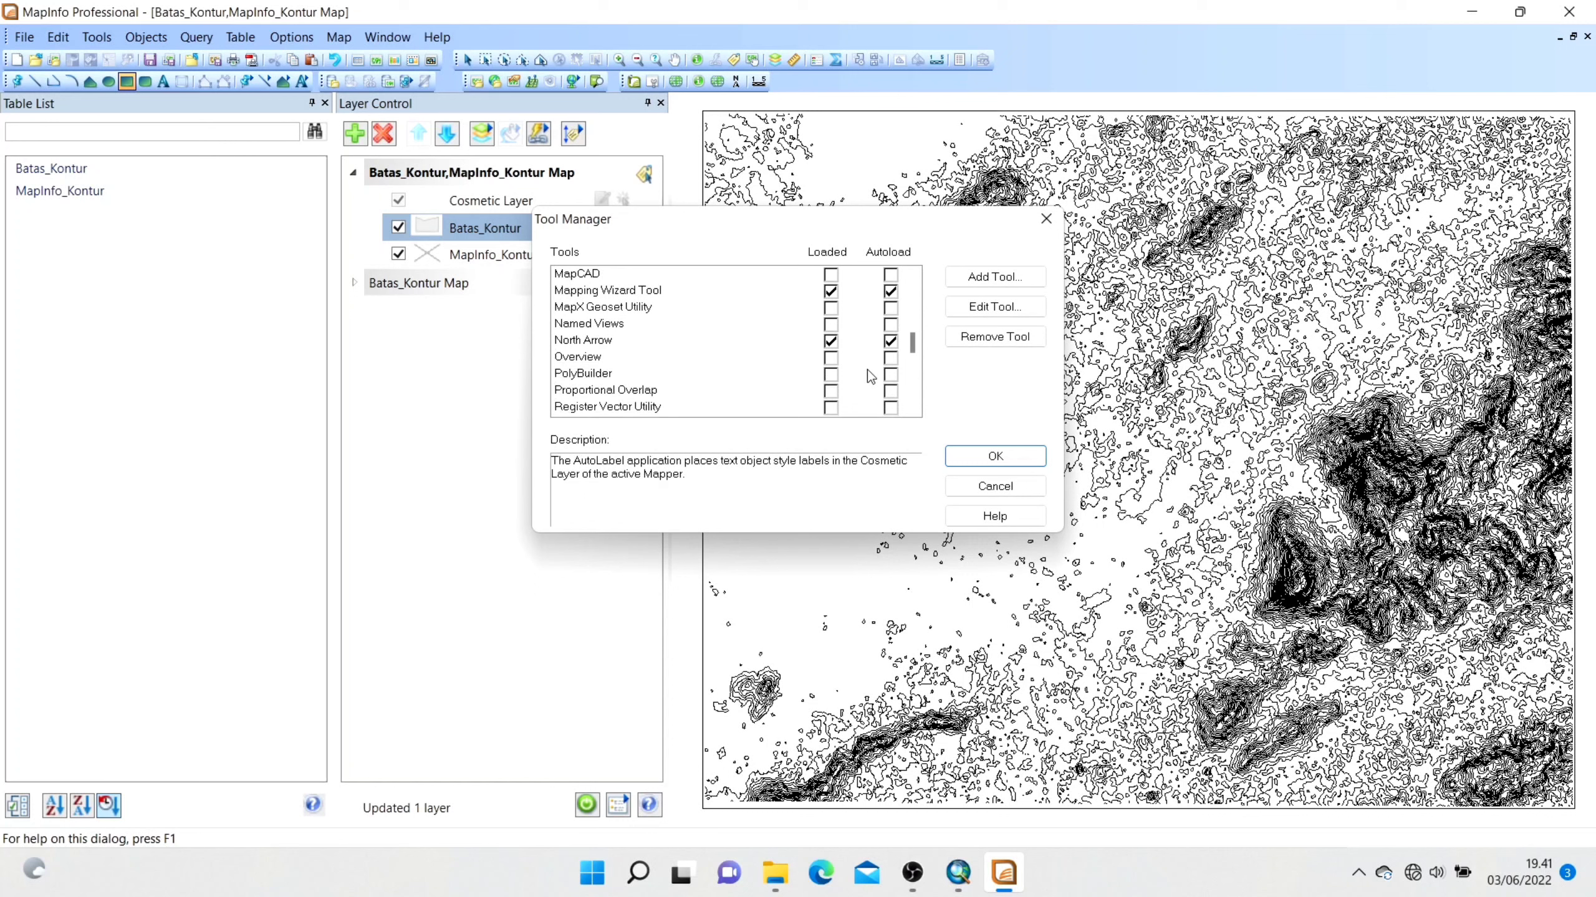
scroll(868, 369, "down", 3)
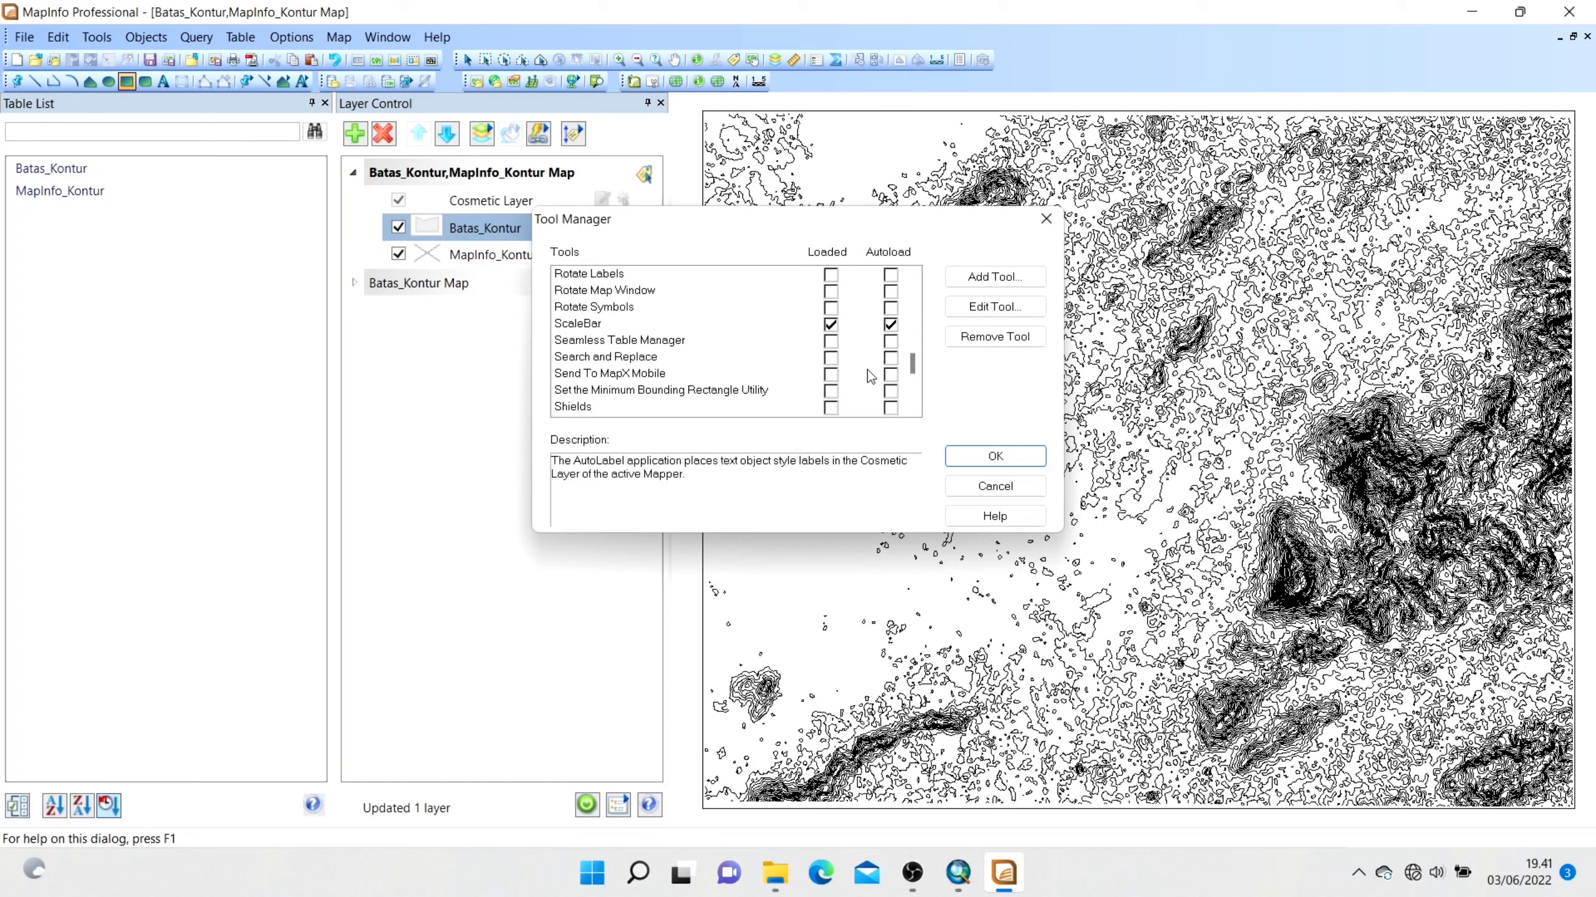
scroll(857, 348, "up", 10)
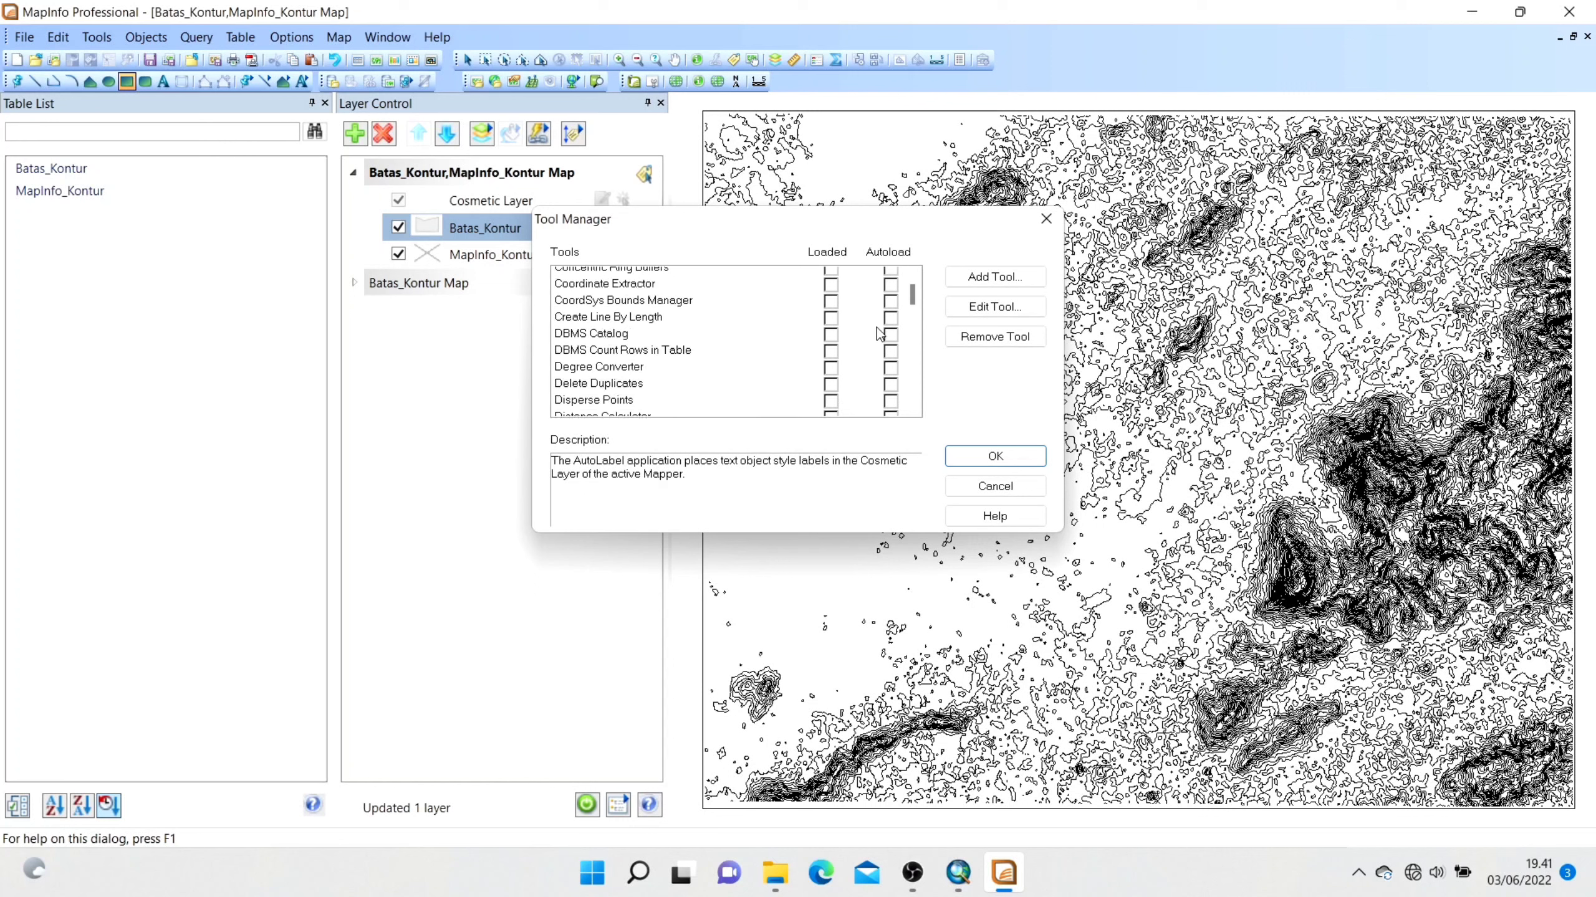
left_click(987, 455)
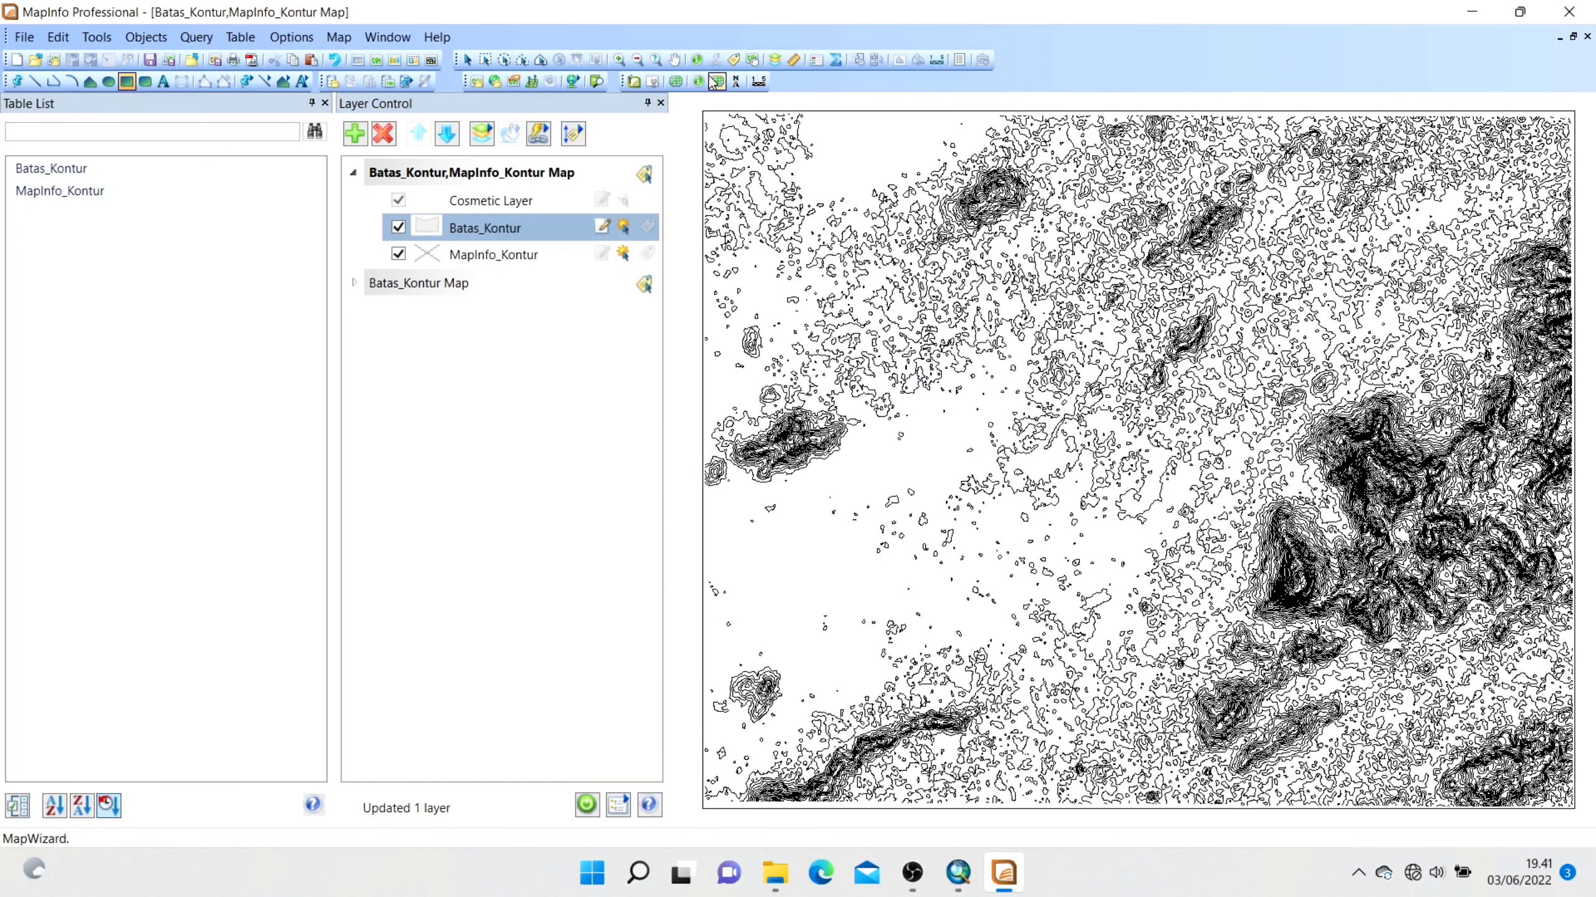
Outline a Grid Maker extent just outside the boundary rectangle and set the line spacing unit to meters.
left_click(677, 83)
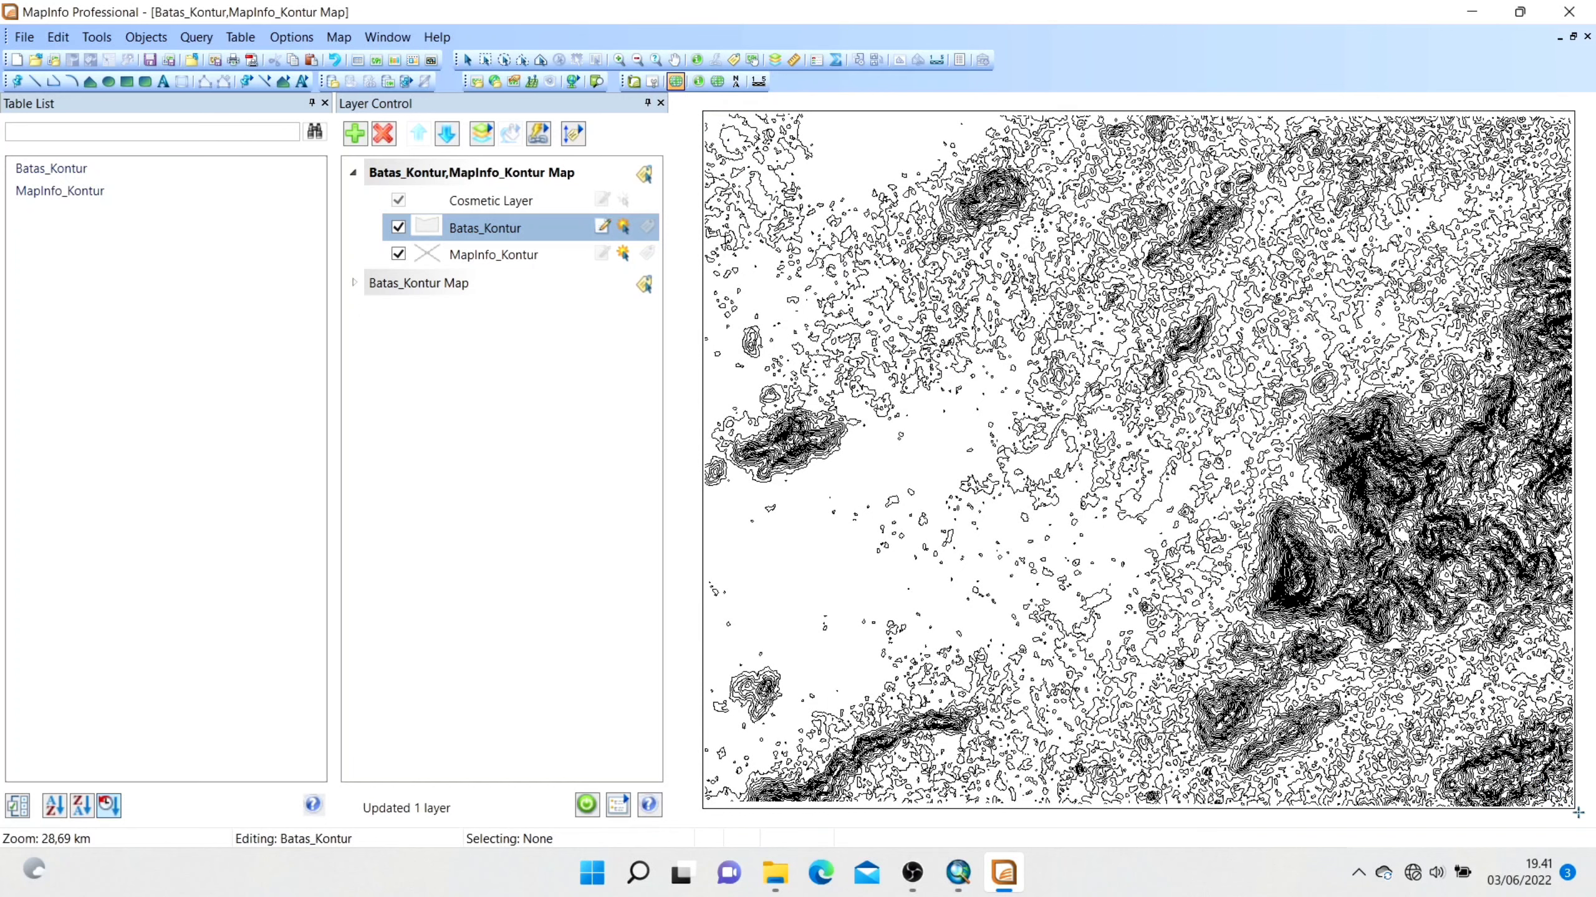
left_click_drag(1579, 813, 1579, 813)
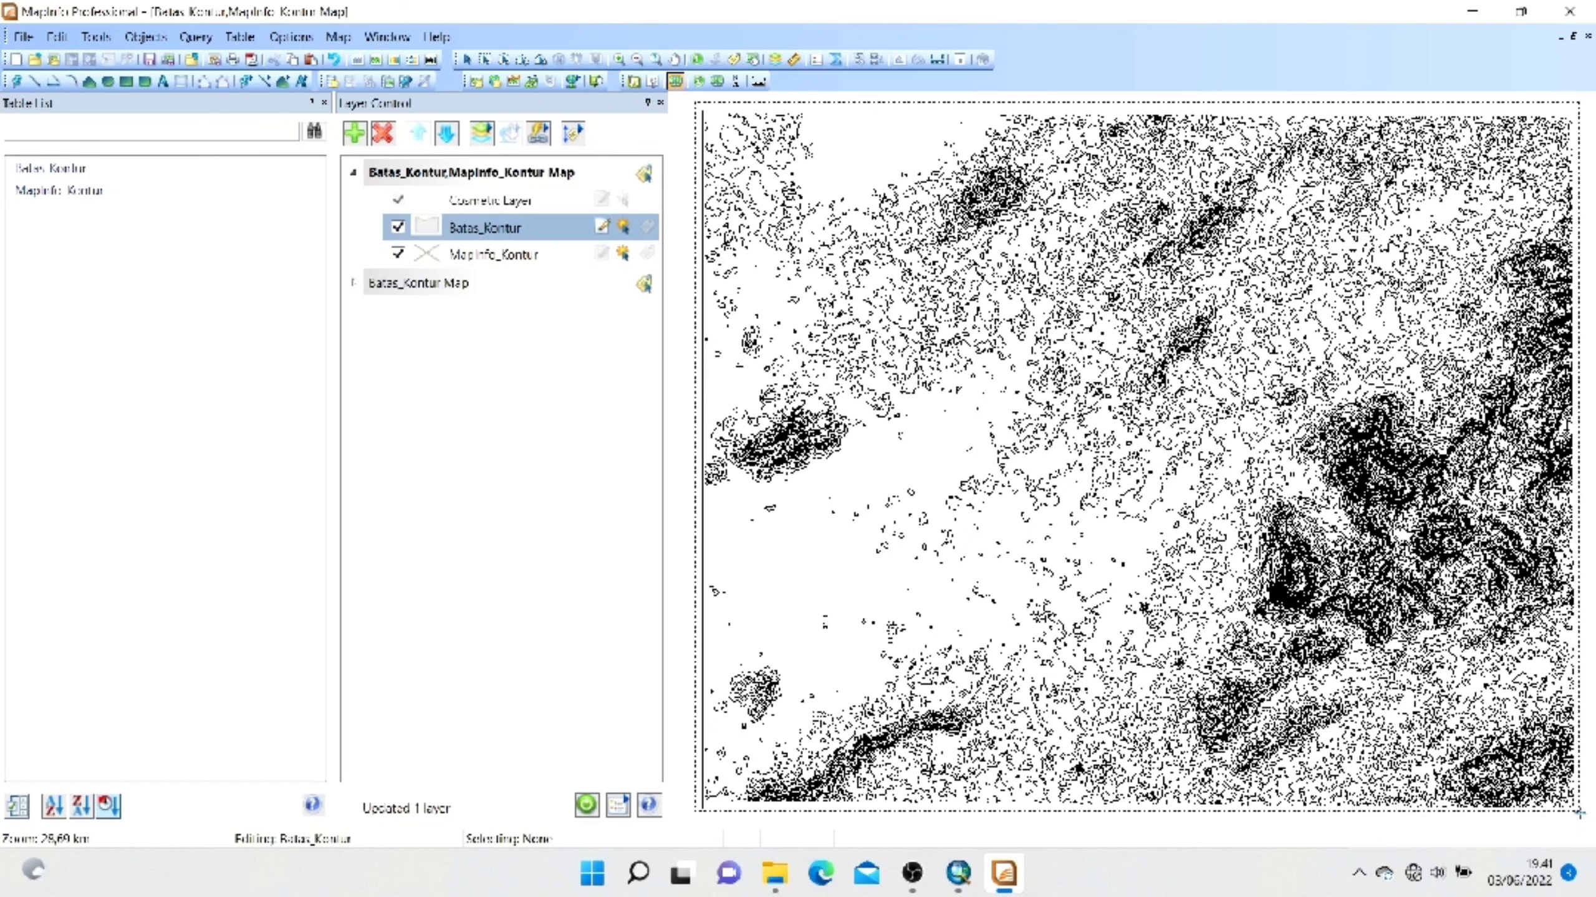
left_click_drag(1579, 813, 1579, 813)
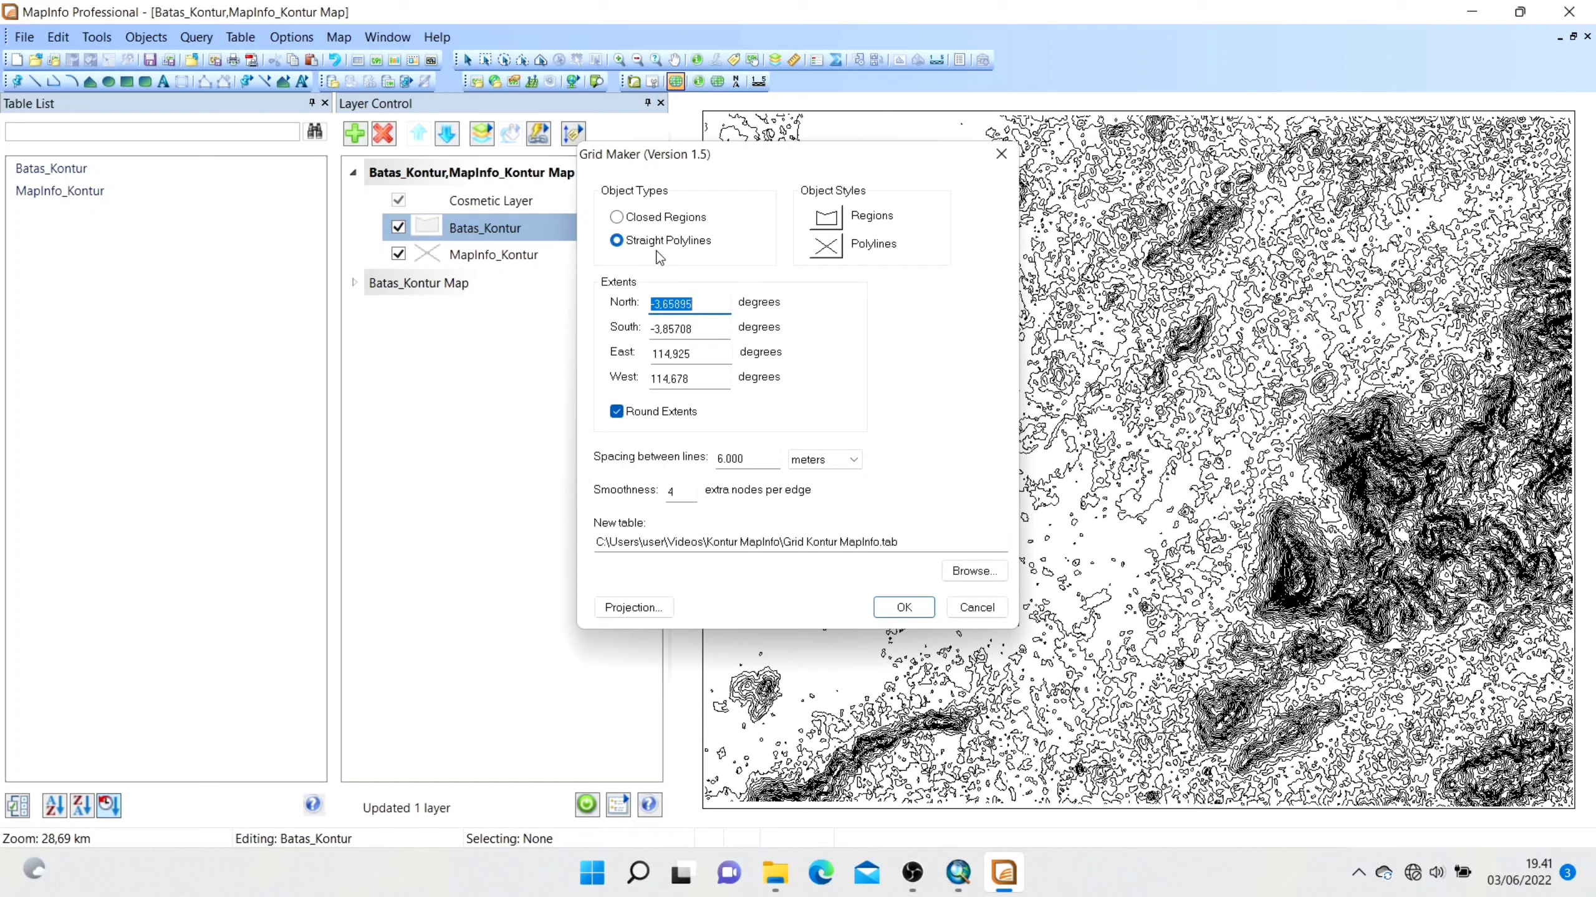
left_click(811, 460)
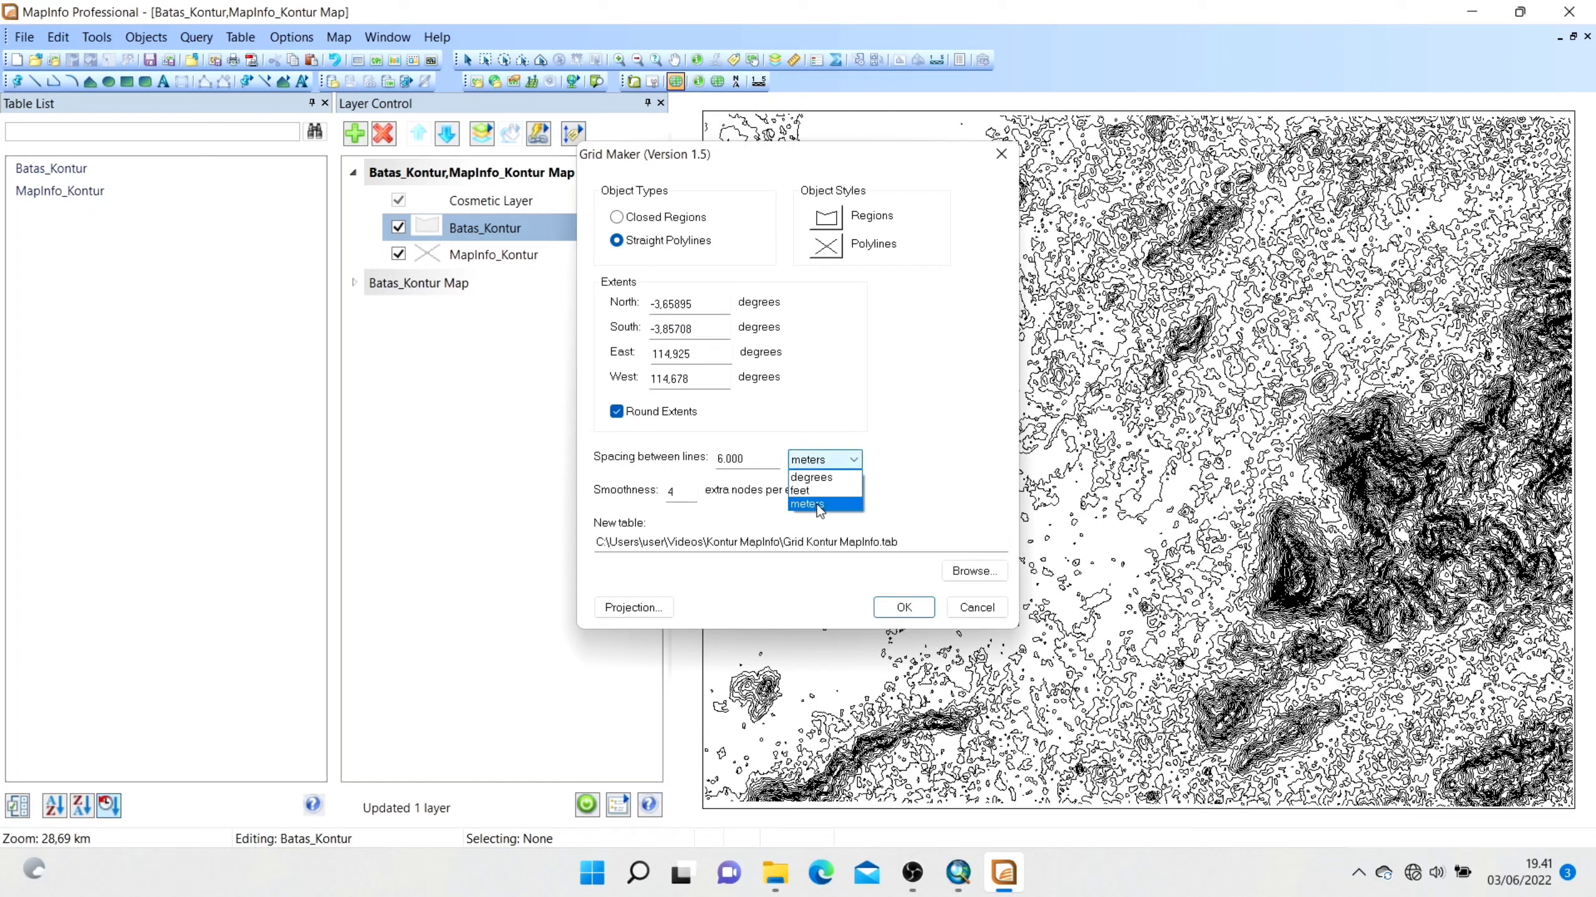
left_click(817, 504)
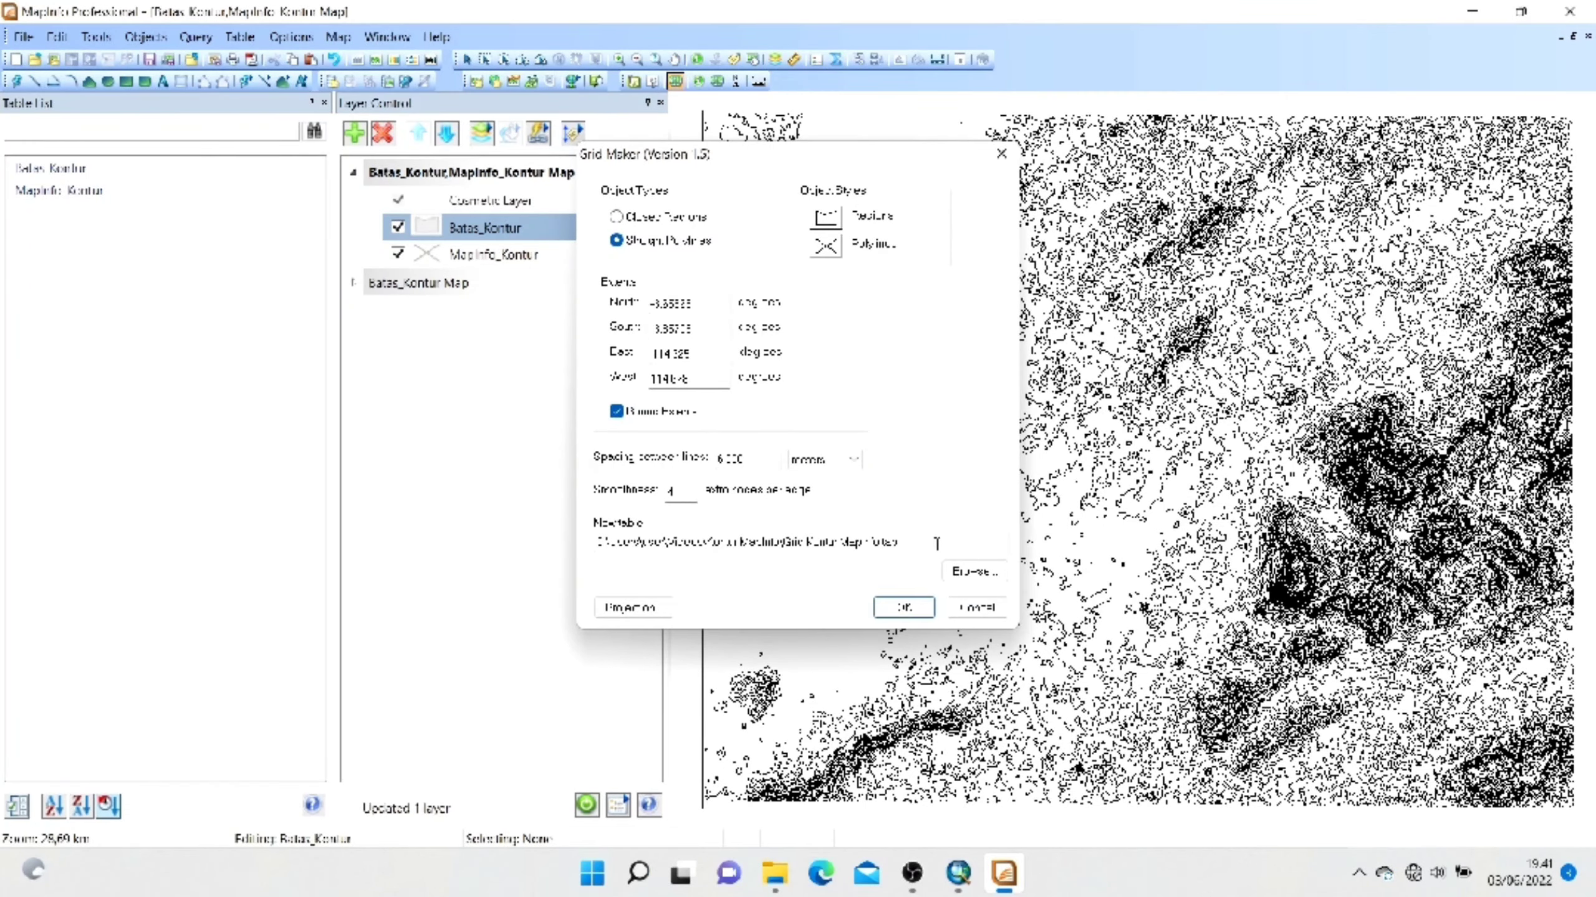
Set the new grid table to be stored as Batas Kontur Grid in the Kontur MapInfo folder.
left_click(974, 572)
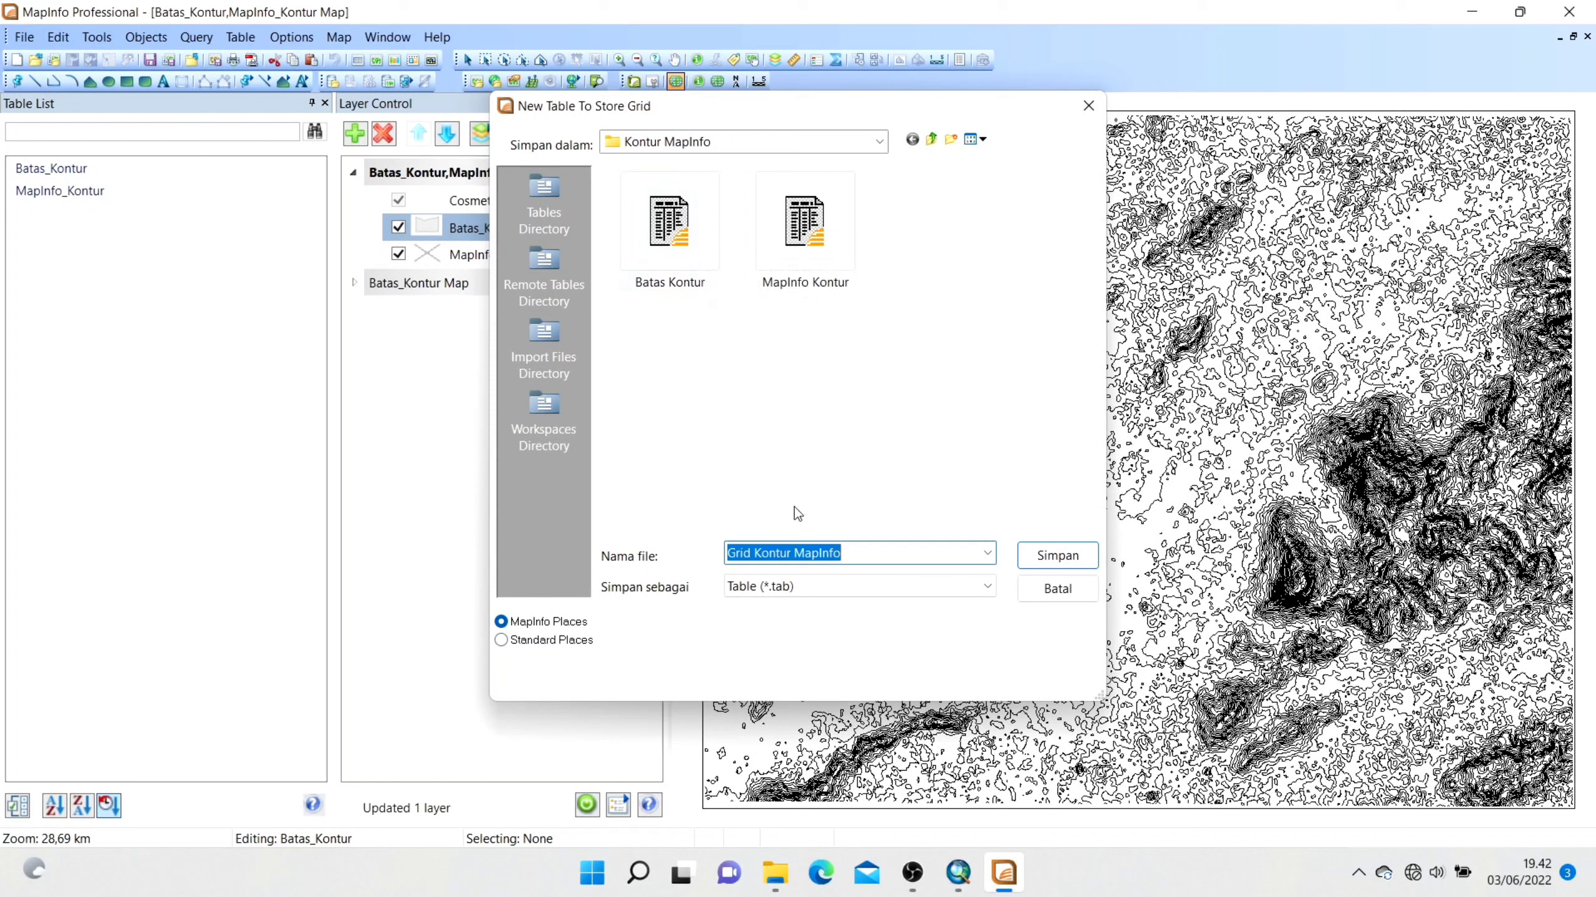
left_click(688, 252)
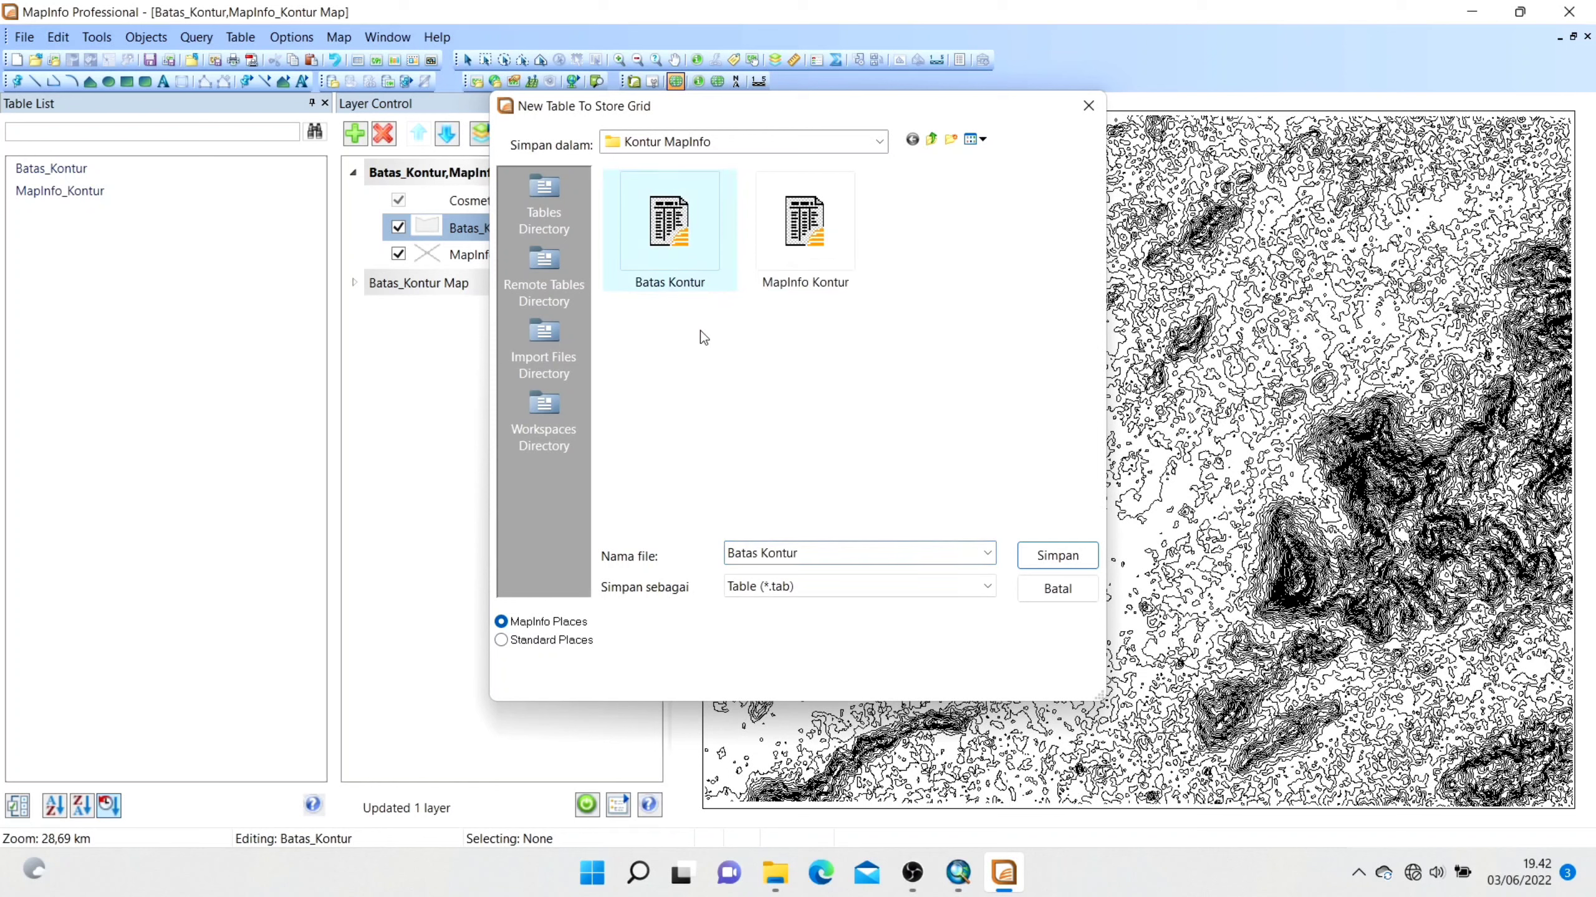
left_click(804, 559)
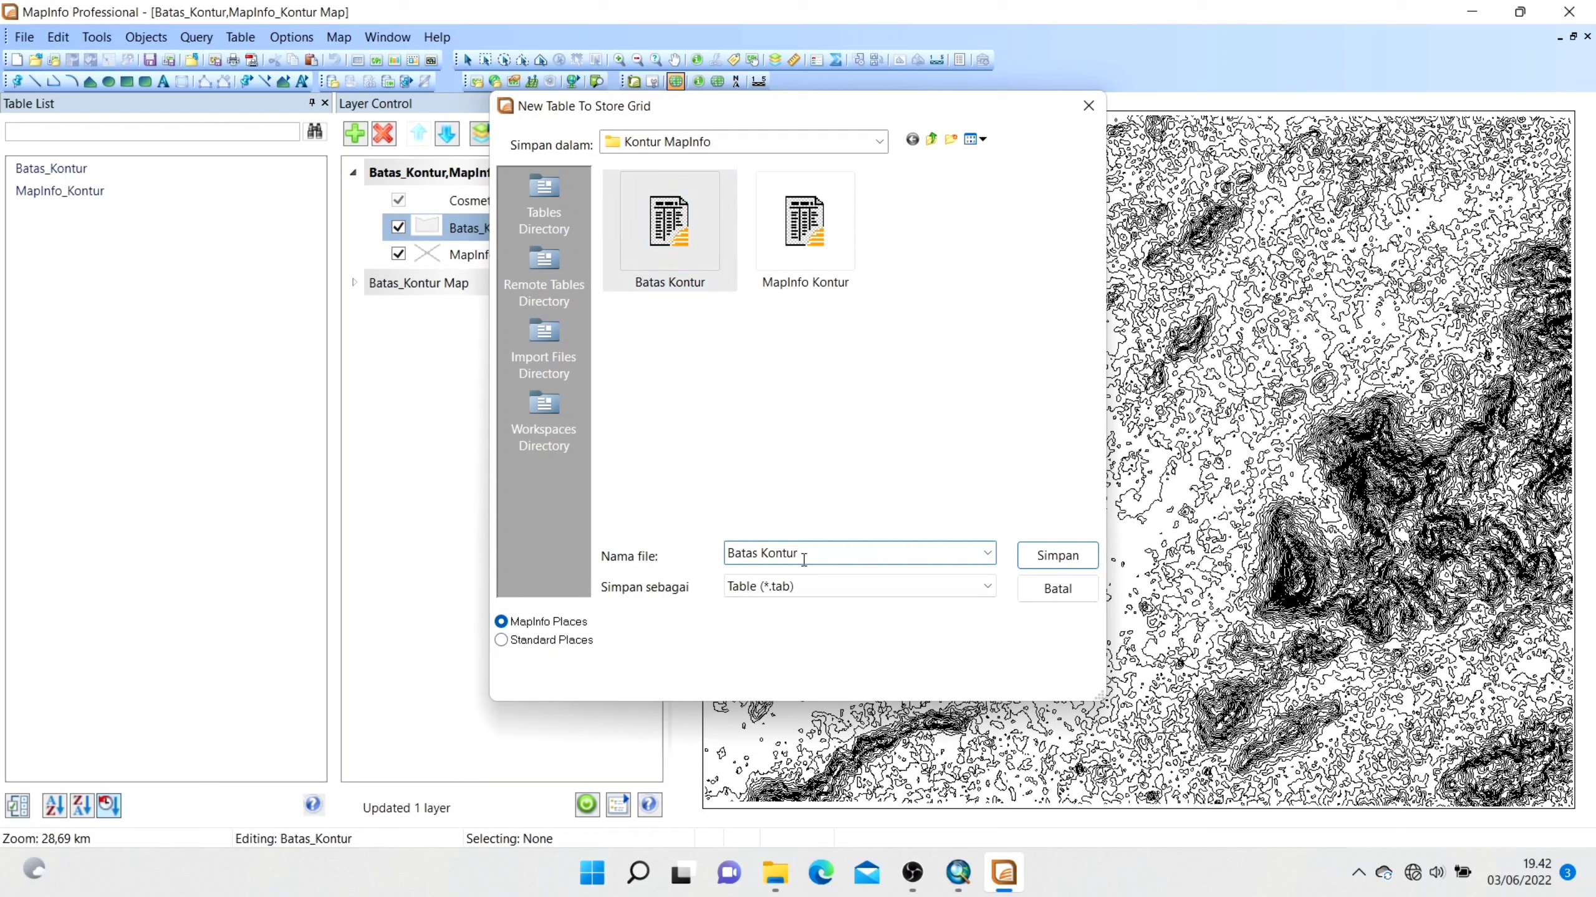
type("Grid")
left_click(1066, 556)
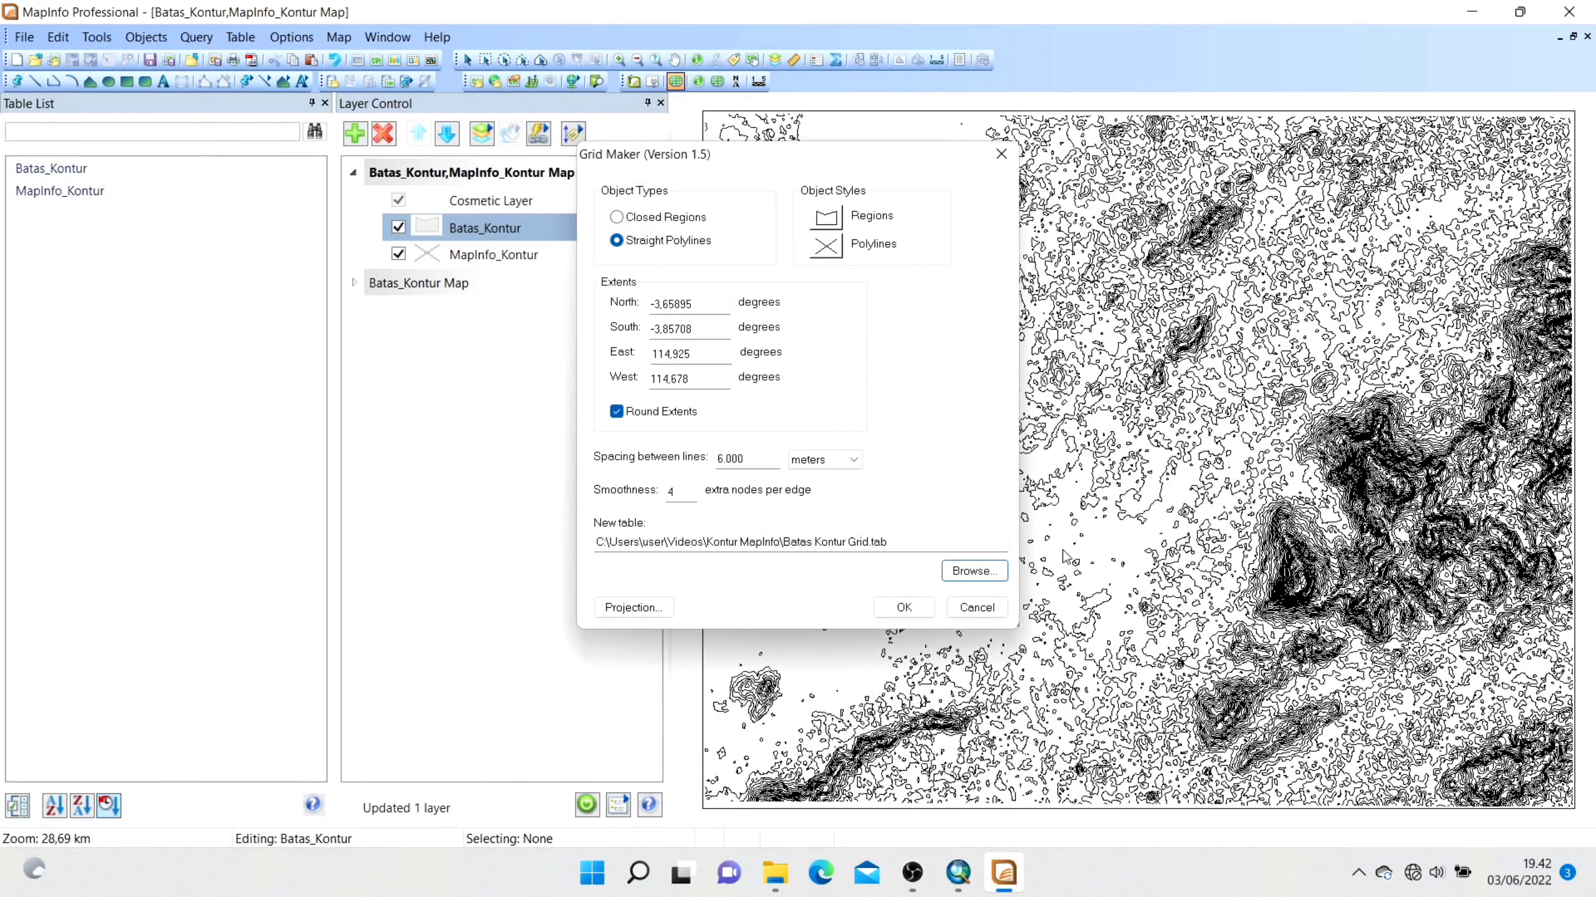
Generate the straight-polyline grid over the outlined extent and confirm its creation.
left_click(905, 607)
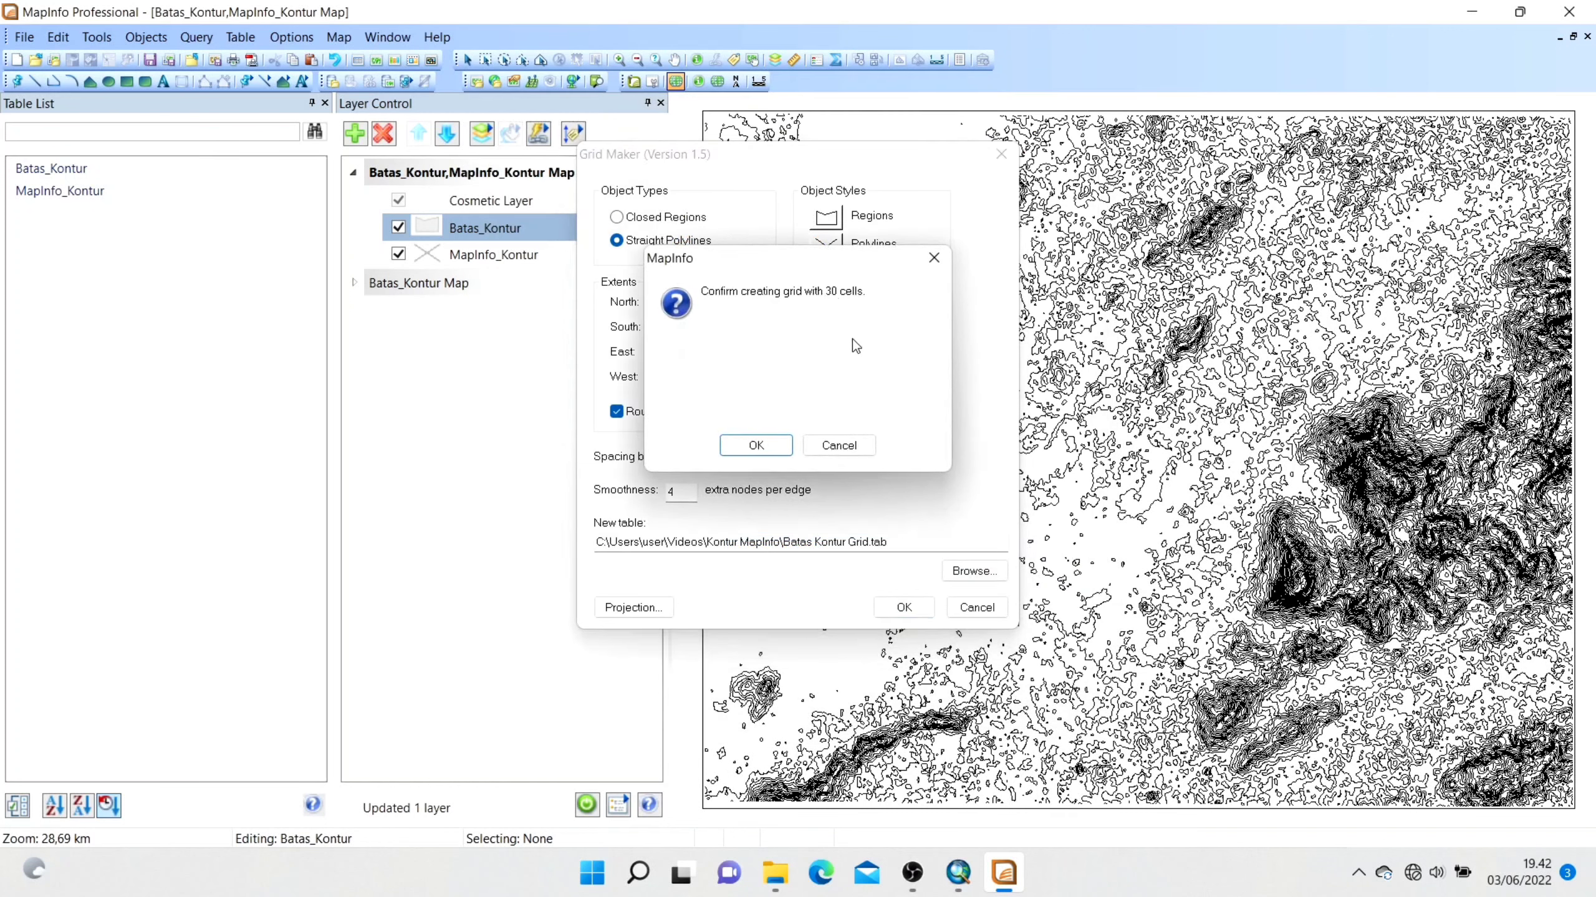
left_click(768, 449)
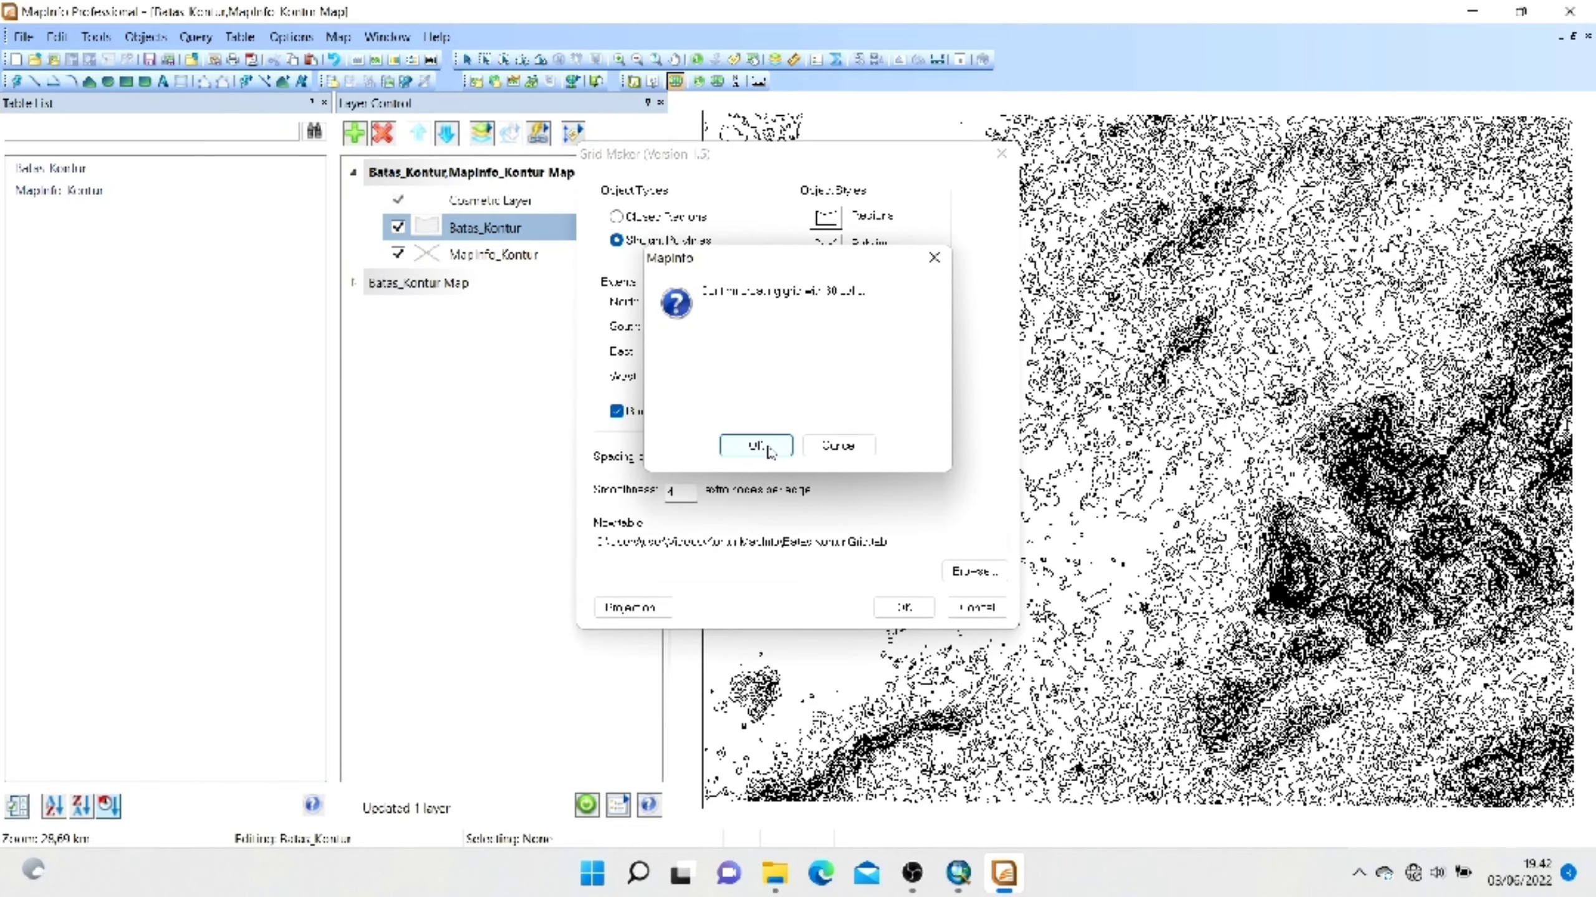
left_click(756, 445)
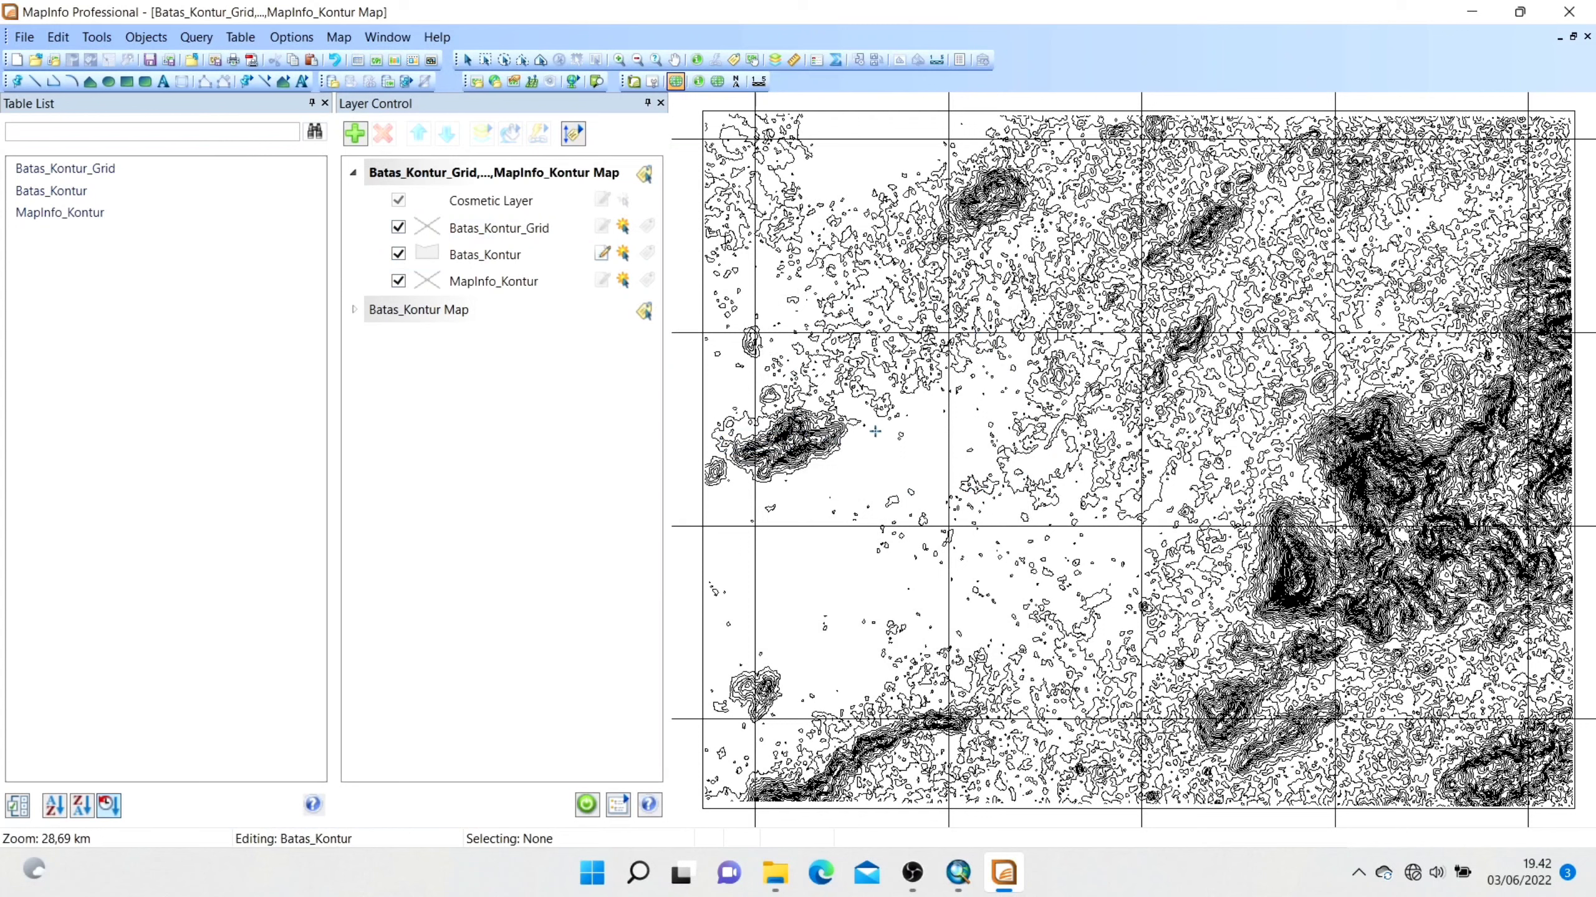
scroll(875, 431, "down", 1)
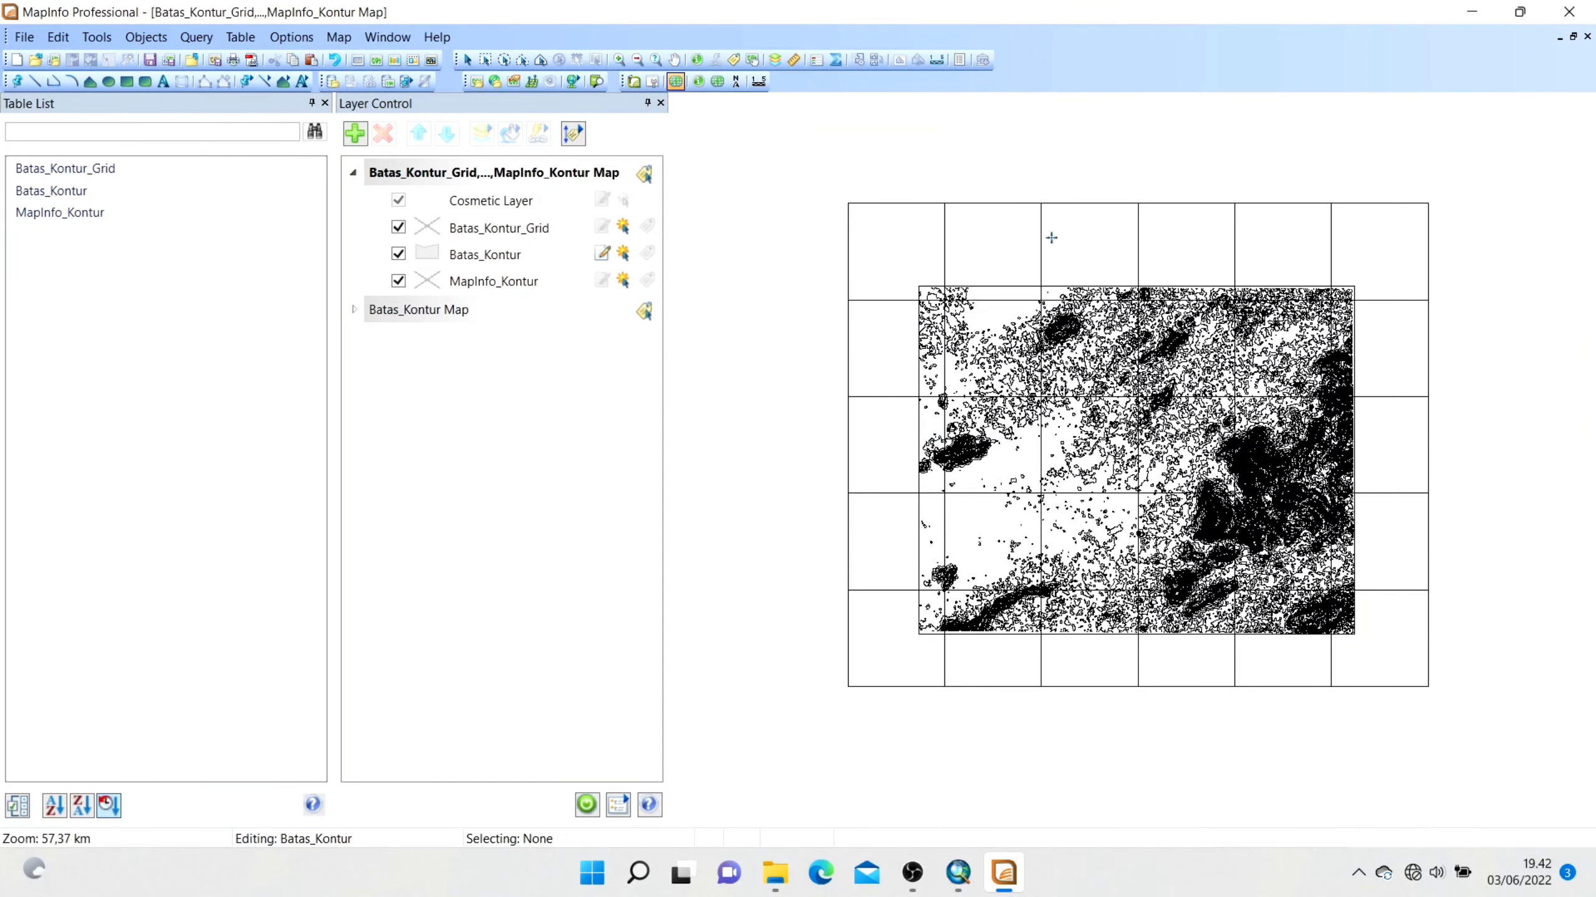
Select all the grid lines, make the Batas_Kontur_Grid layer editable and set the lines as the editing target.
left_click(486, 61)
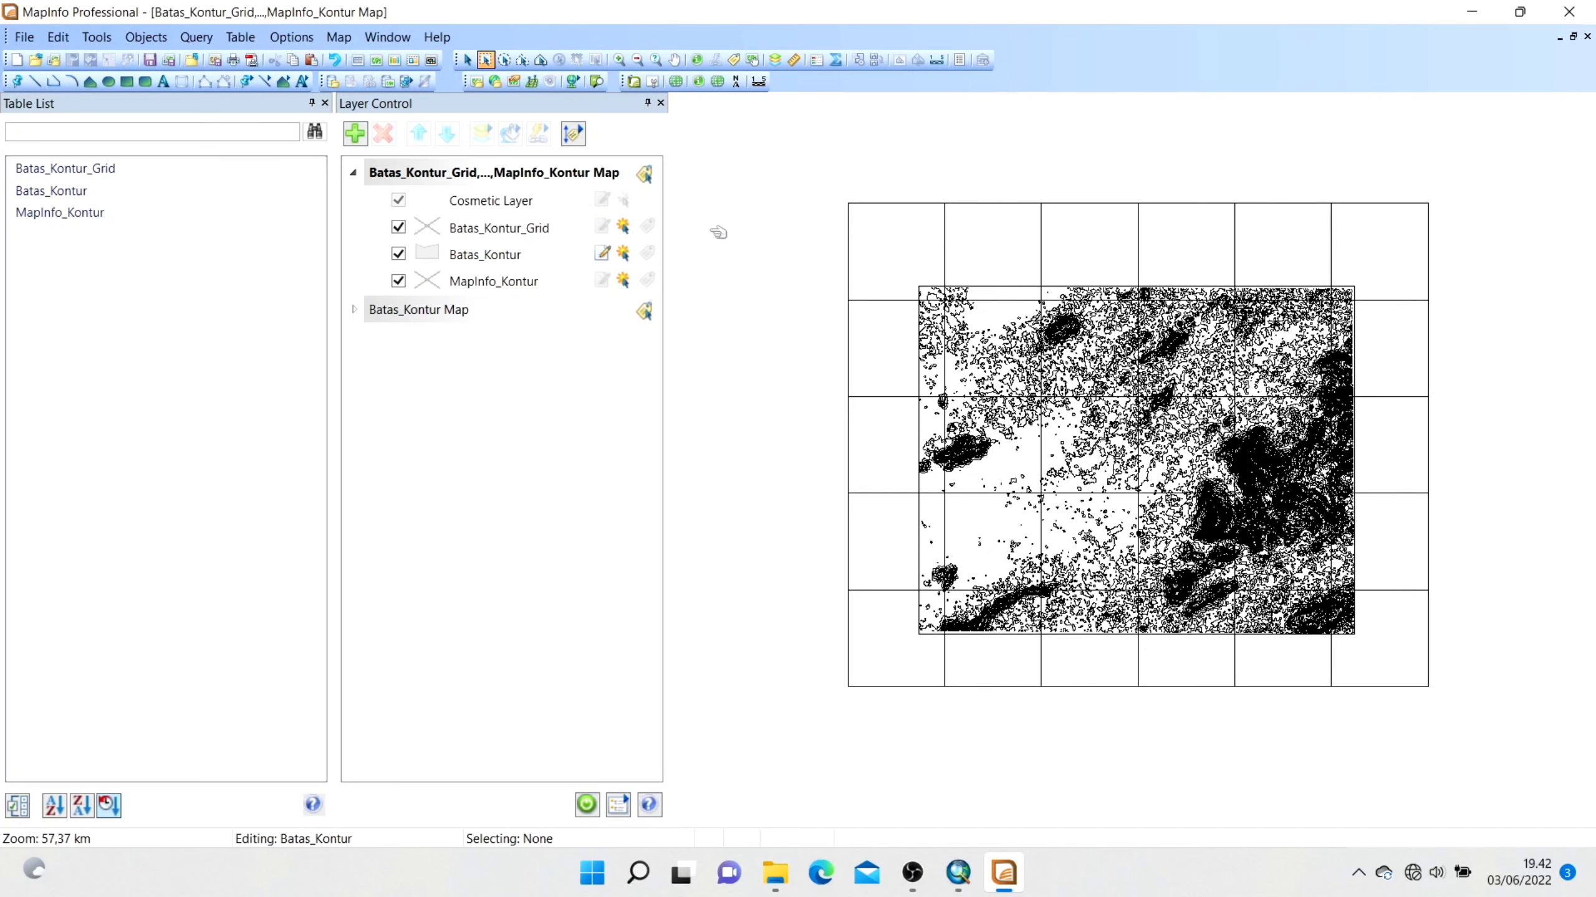
left_click_drag(836, 188, 1451, 692)
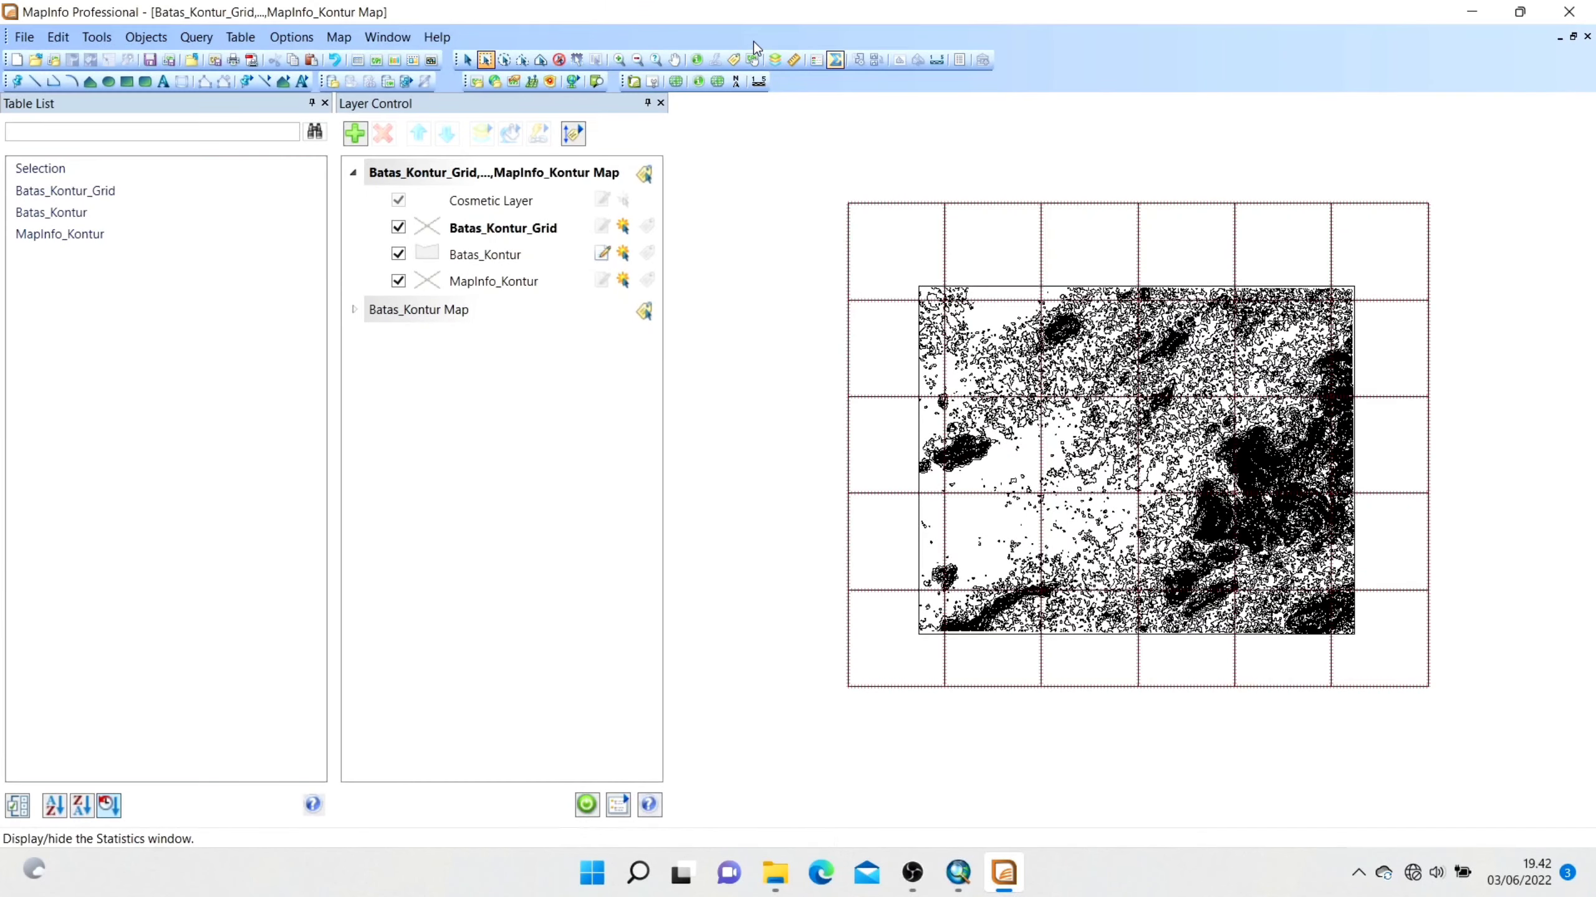
left_click(602, 226)
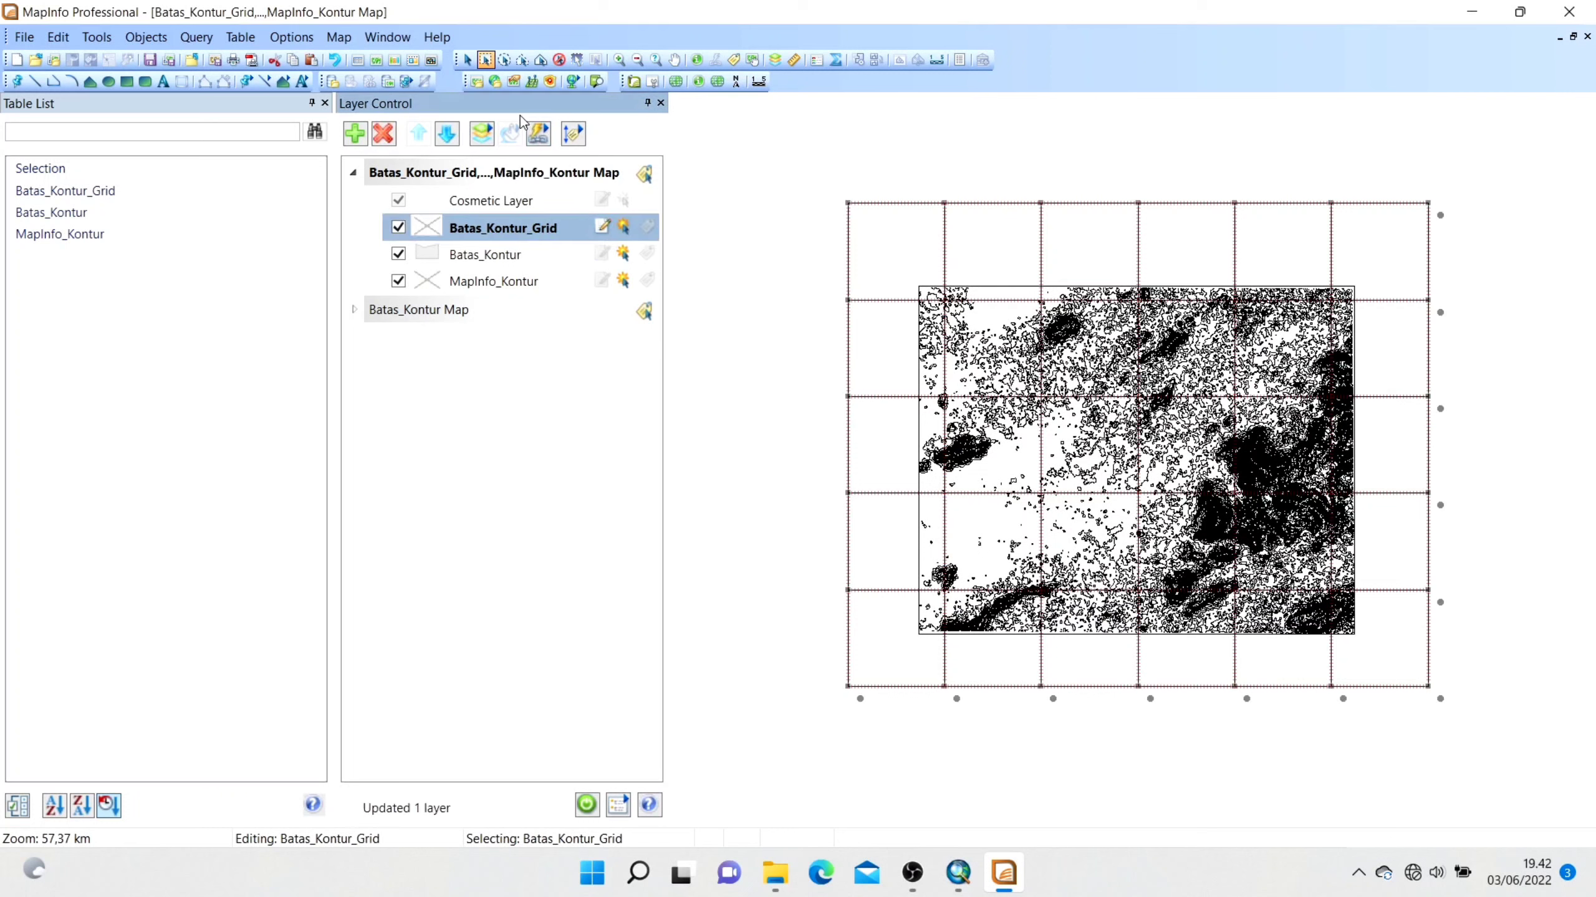
left_click(467, 60)
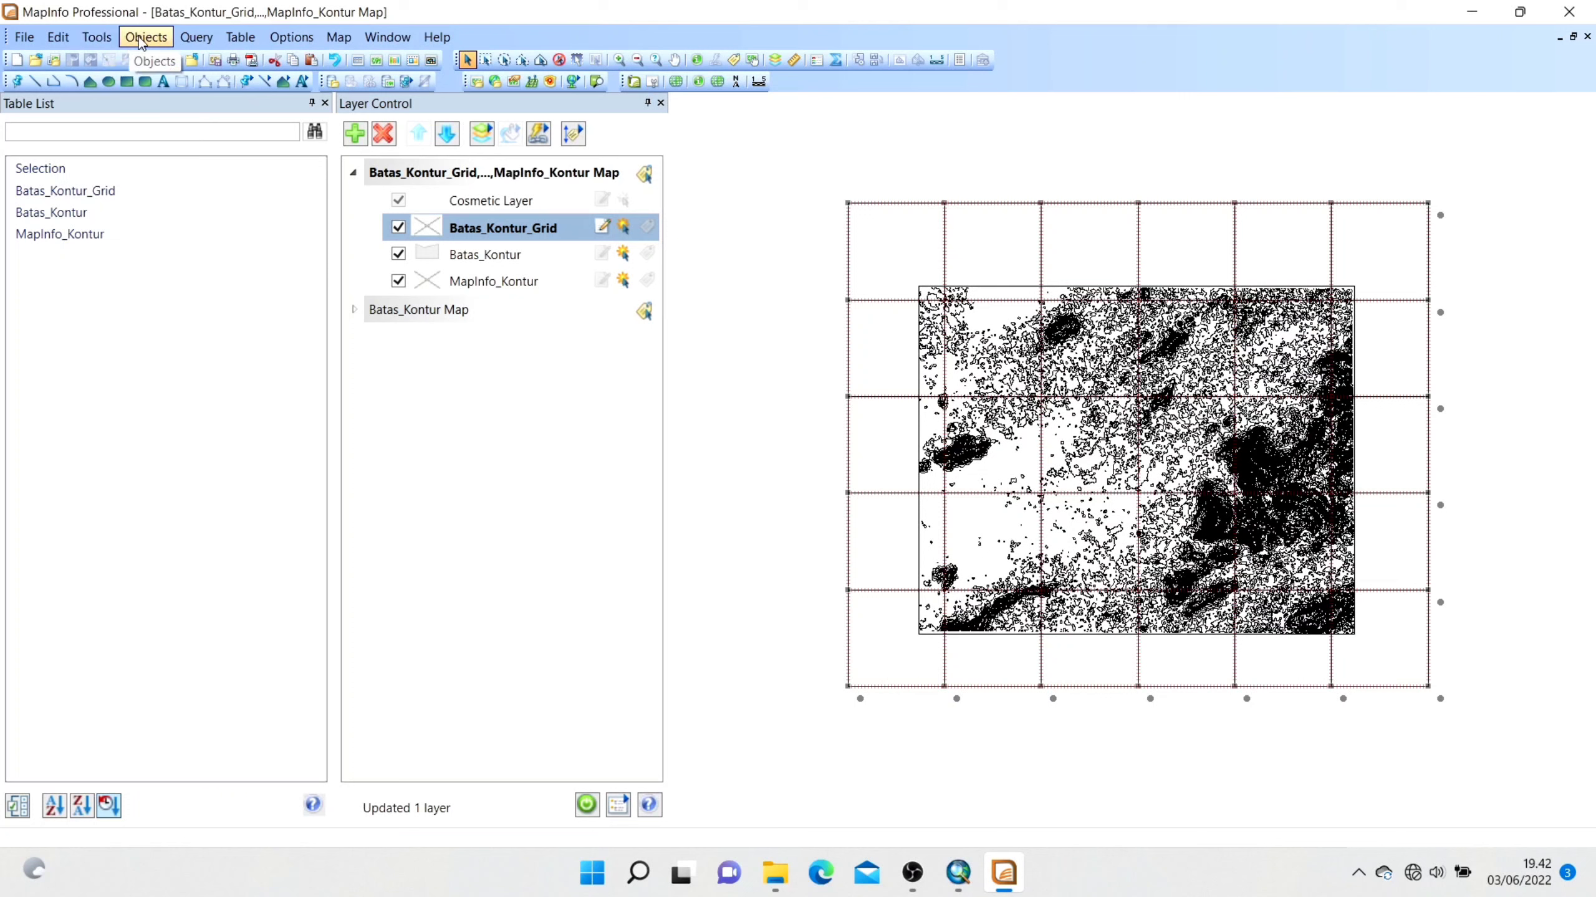
left_click(163, 39)
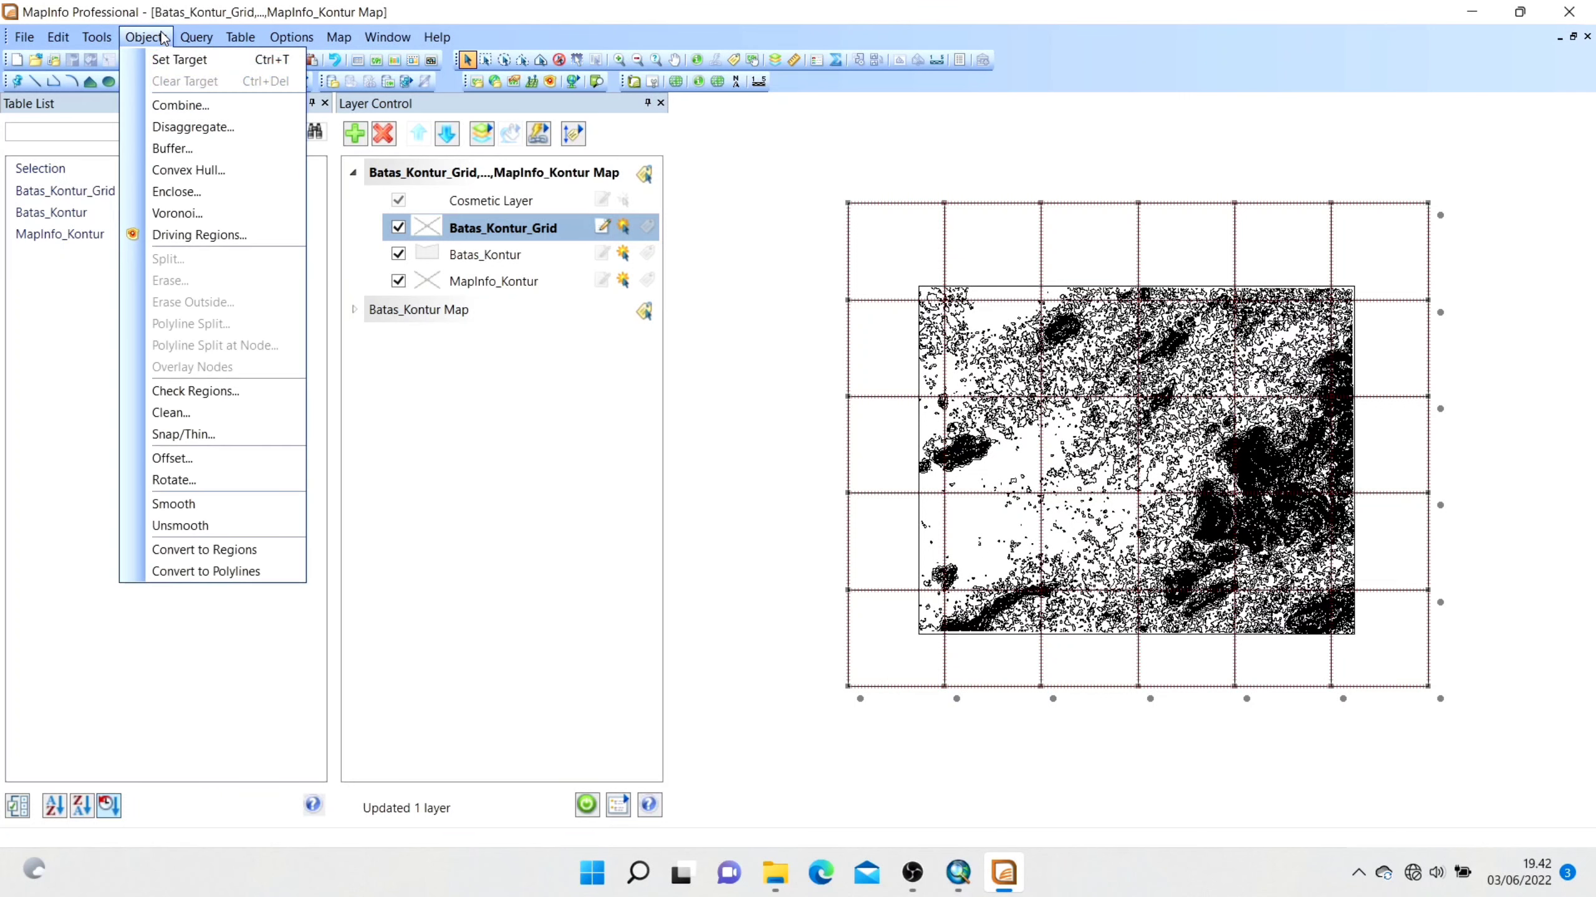
left_click(175, 58)
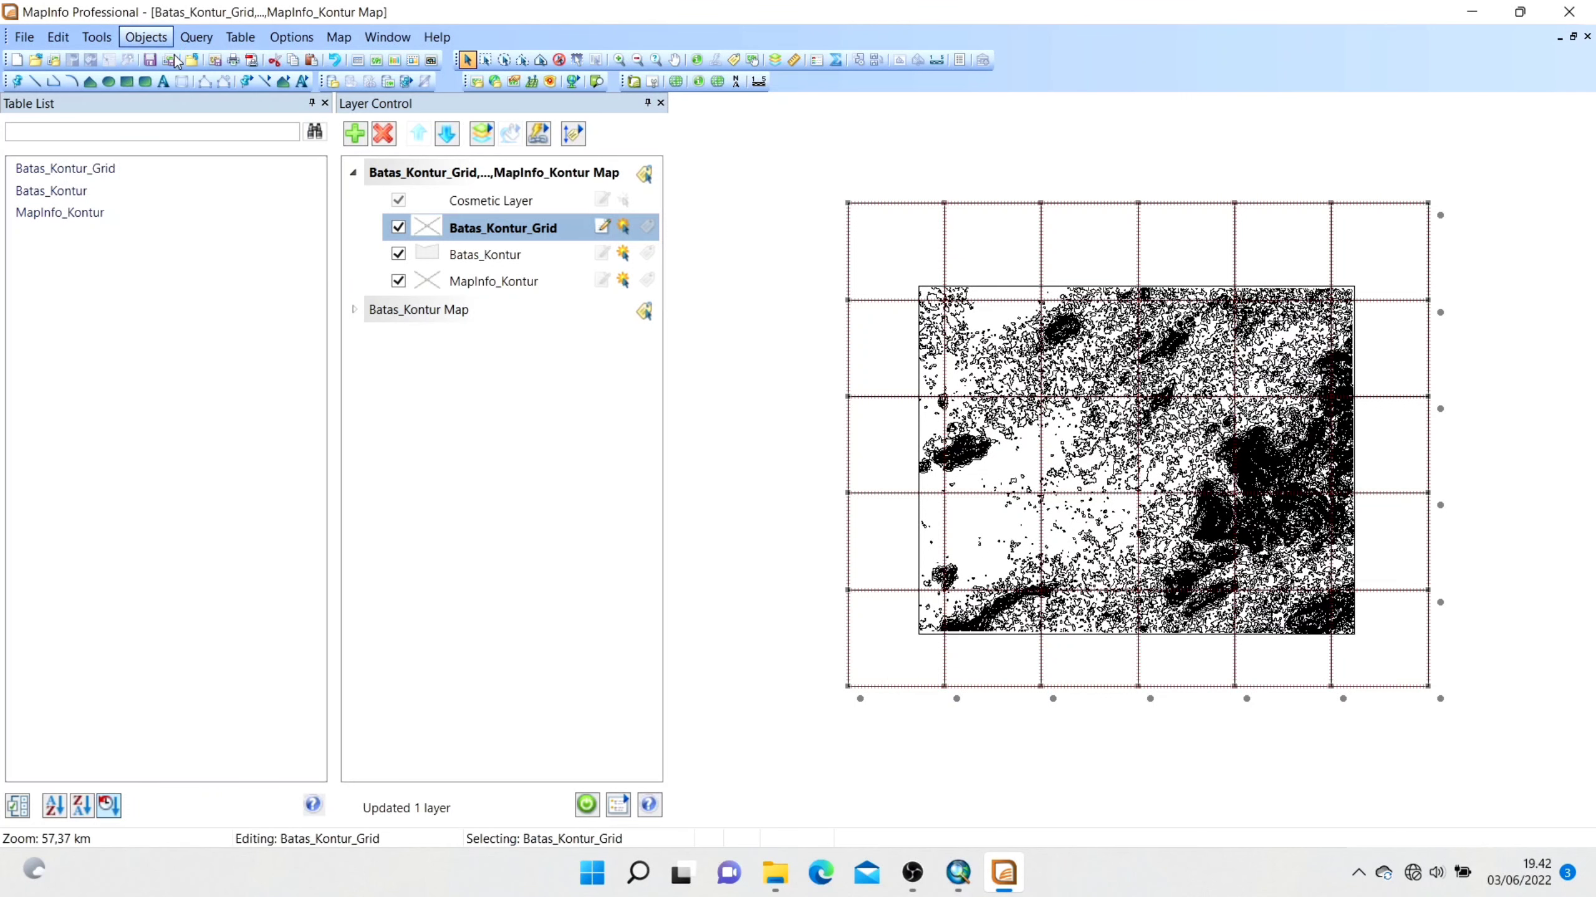
Erase the target grid lines outside the Batas_Kontur rectangle, keeping the Value disaggregation method, and clear the selection.
left_click(994, 377)
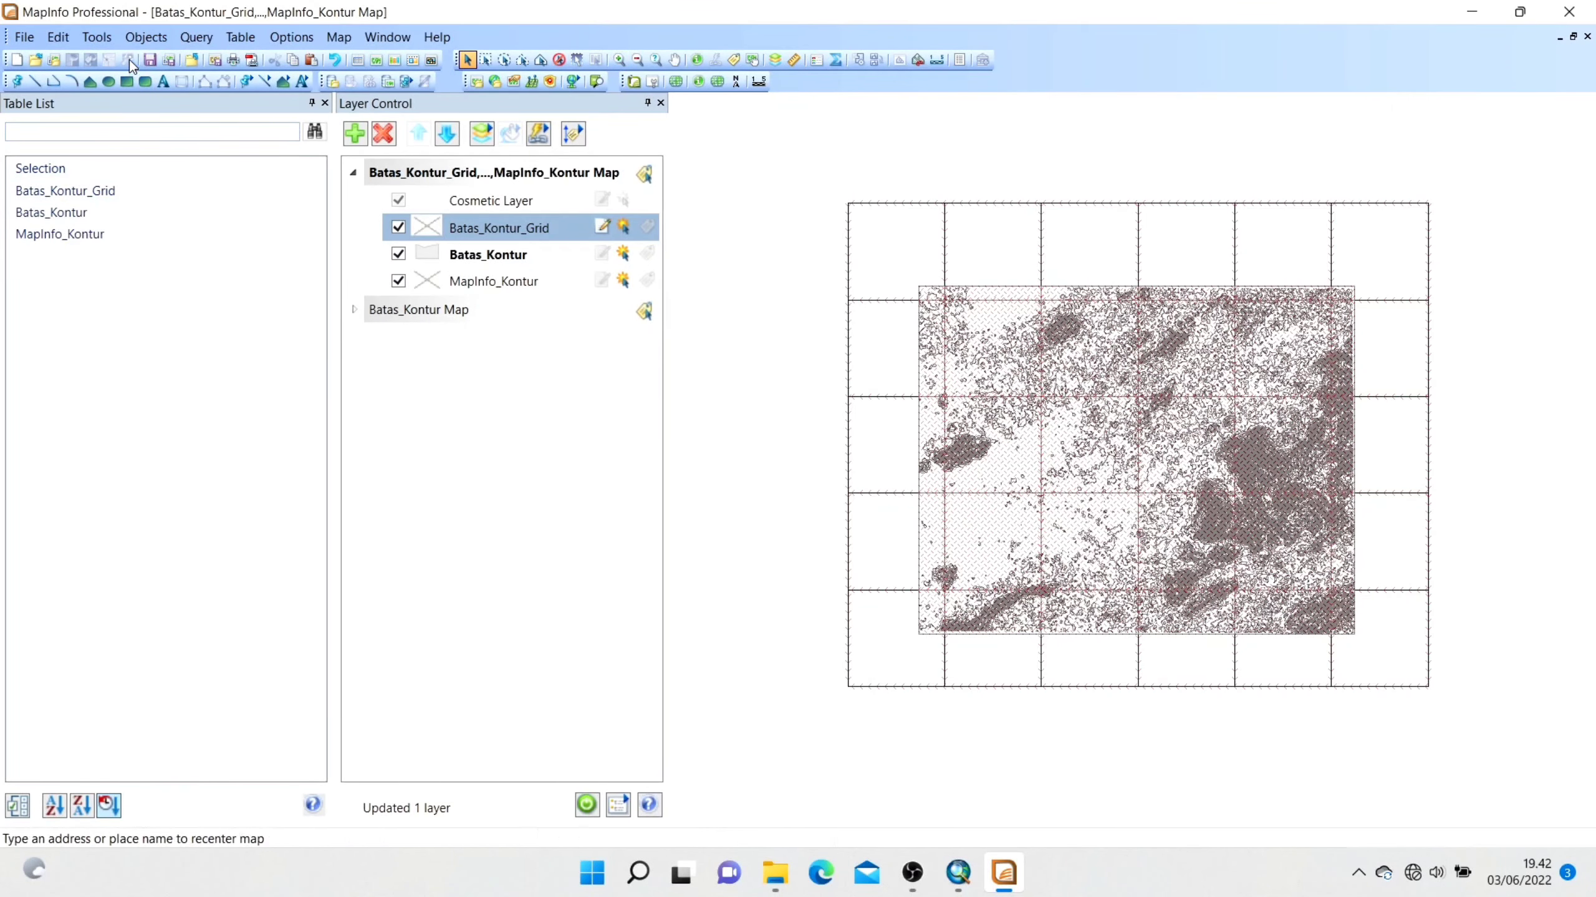
left_click(147, 38)
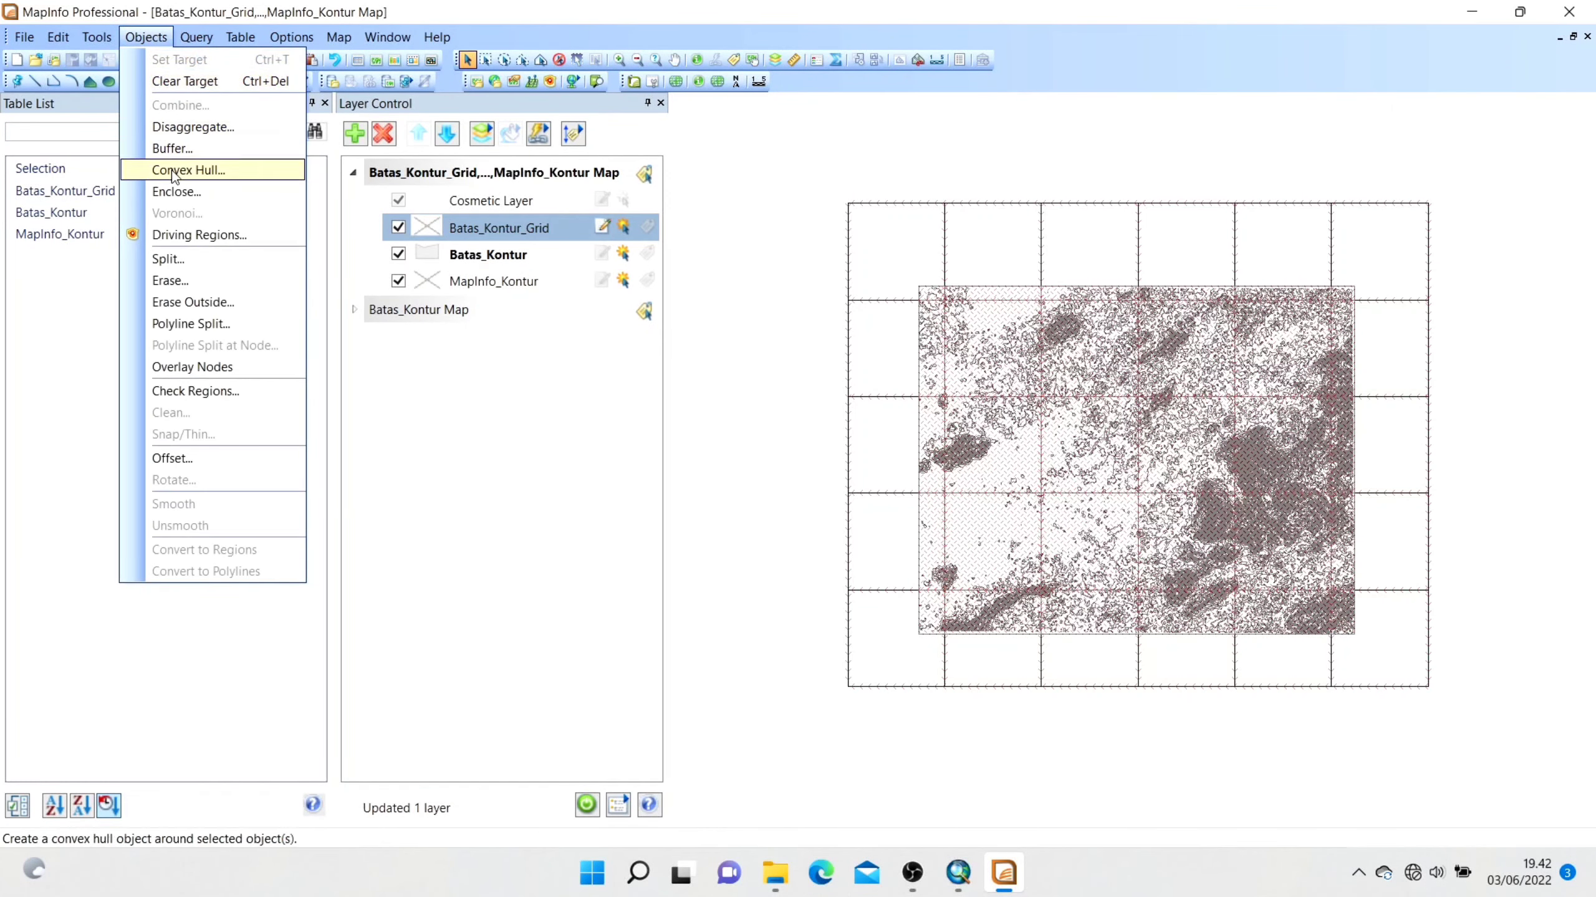
left_click(212, 302)
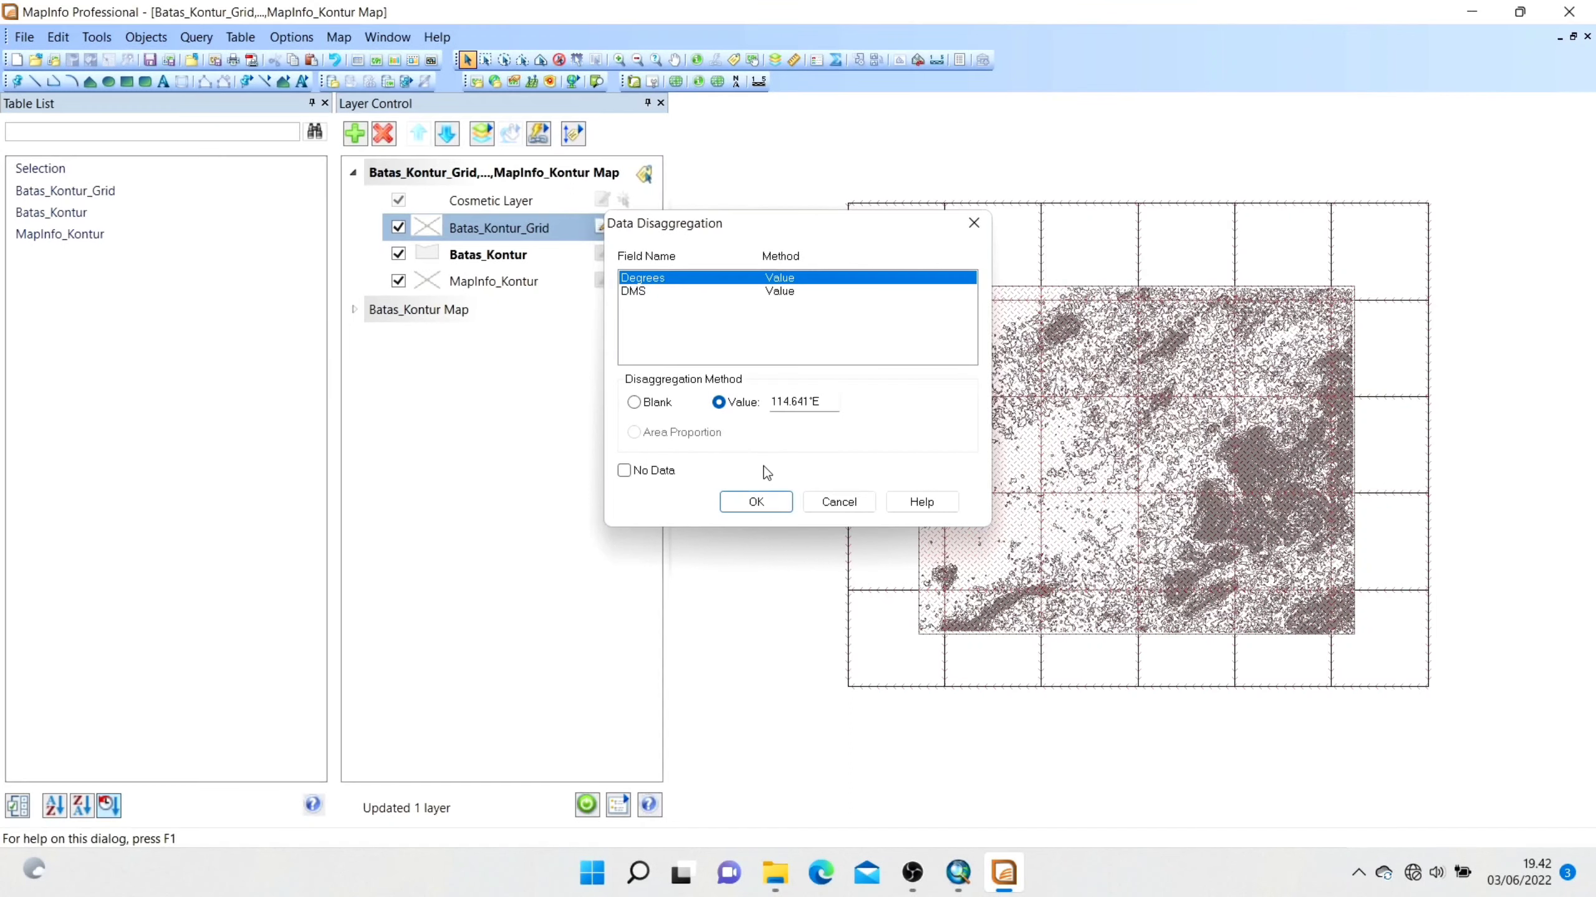
left_click(759, 503)
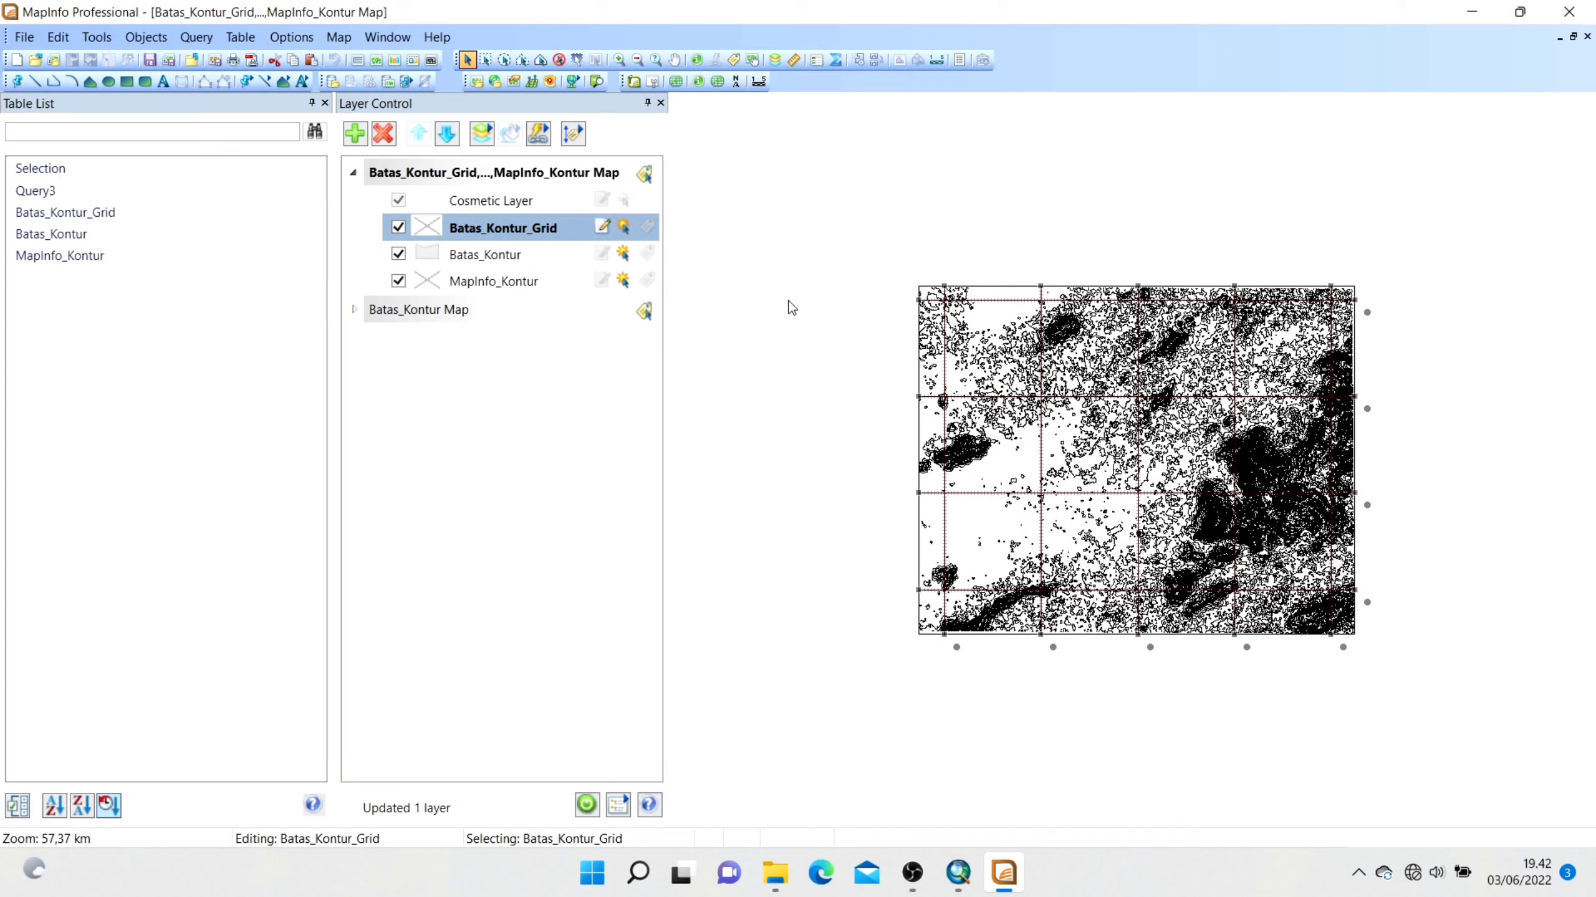
left_click(790, 301)
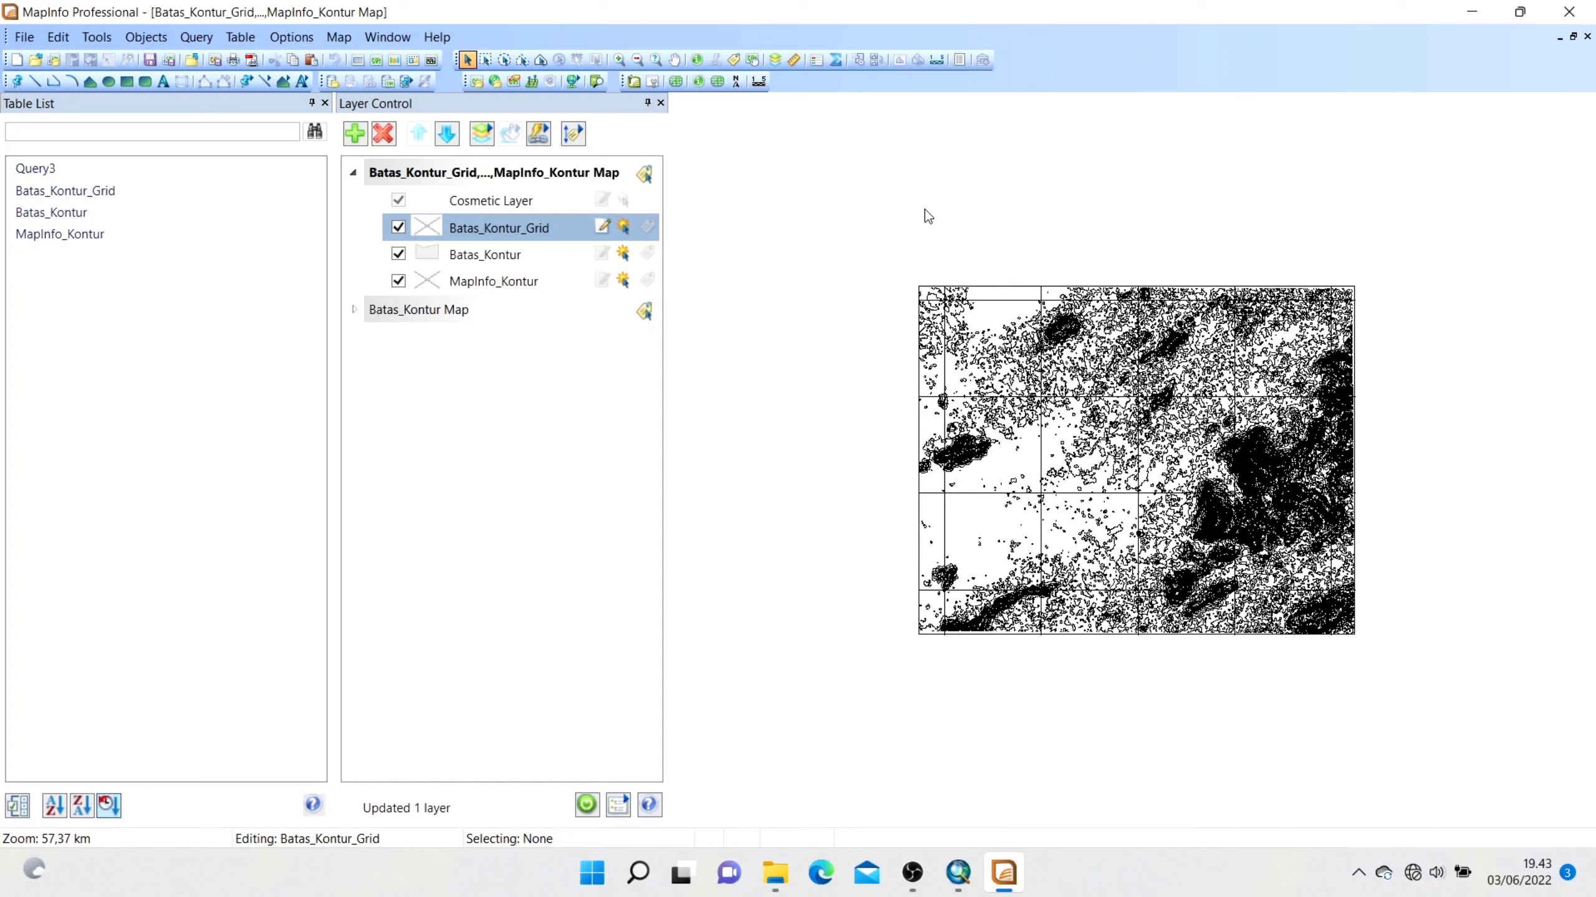
Start a new table added only to the current mapper, with its structure based on the Batas_Kontur_Grid table.
left_click(29, 41)
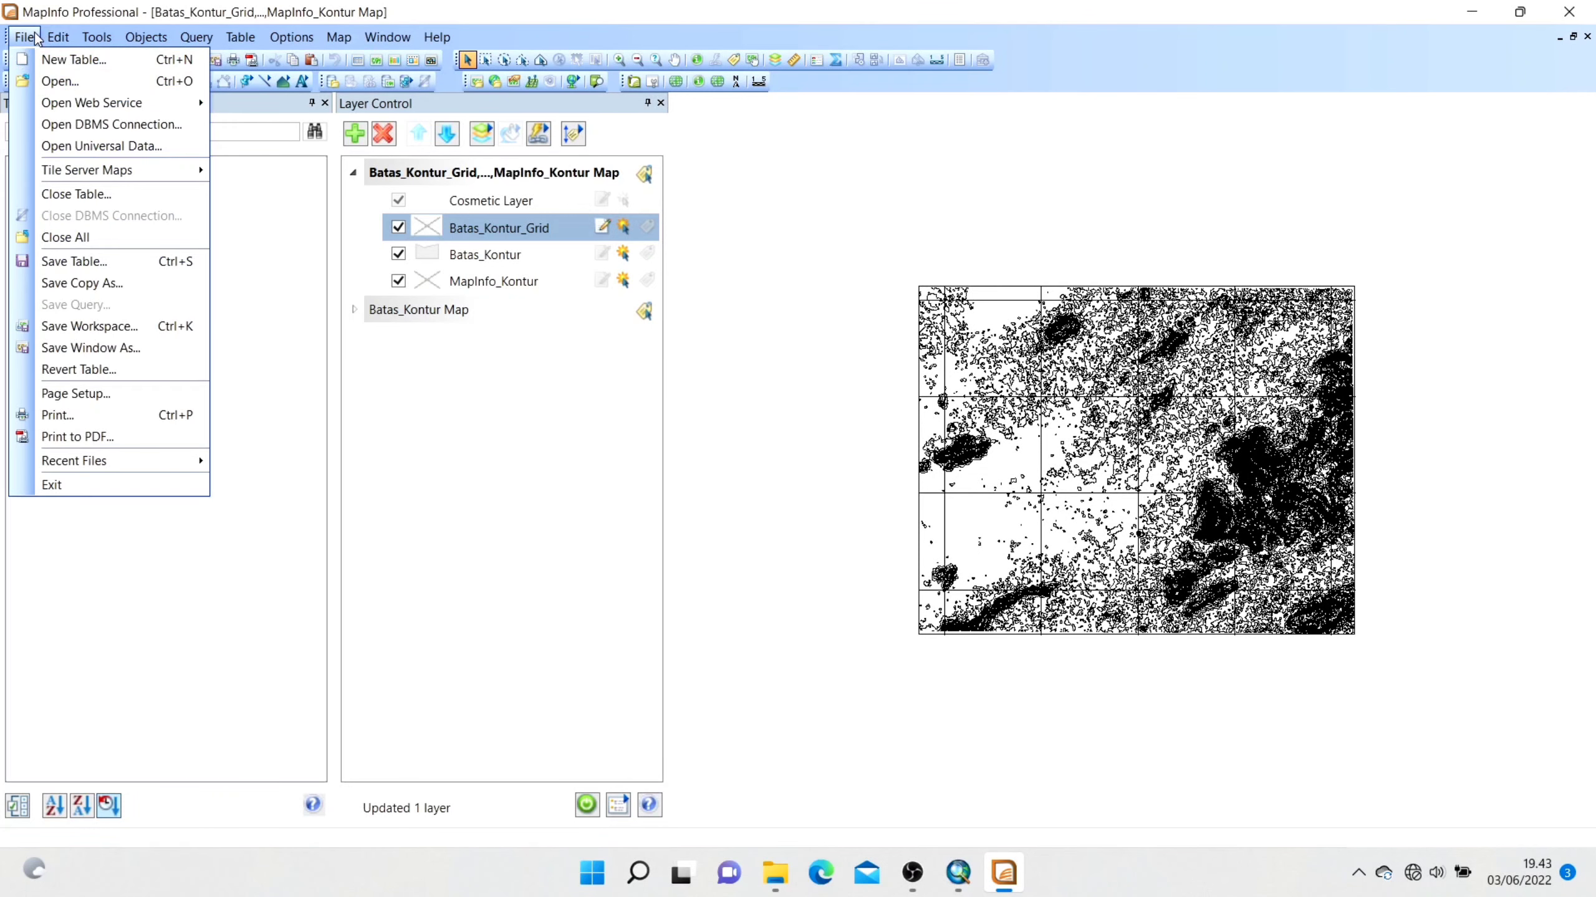
mouse_move(58, 39)
left_click(41, 60)
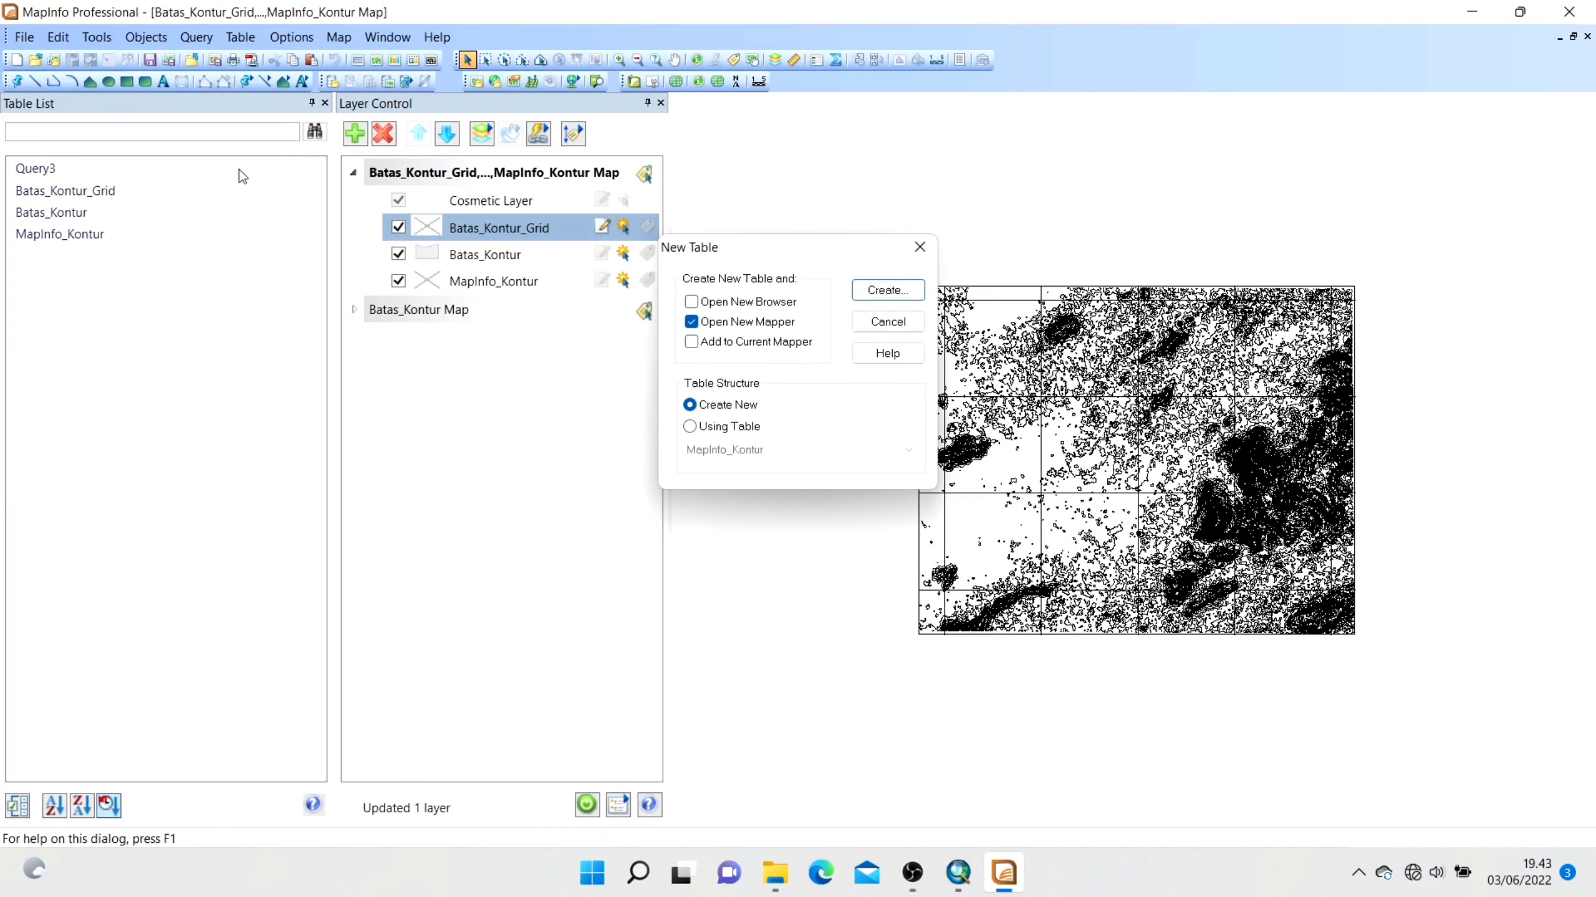
left_click(710, 344)
left_click(729, 322)
left_click(734, 429)
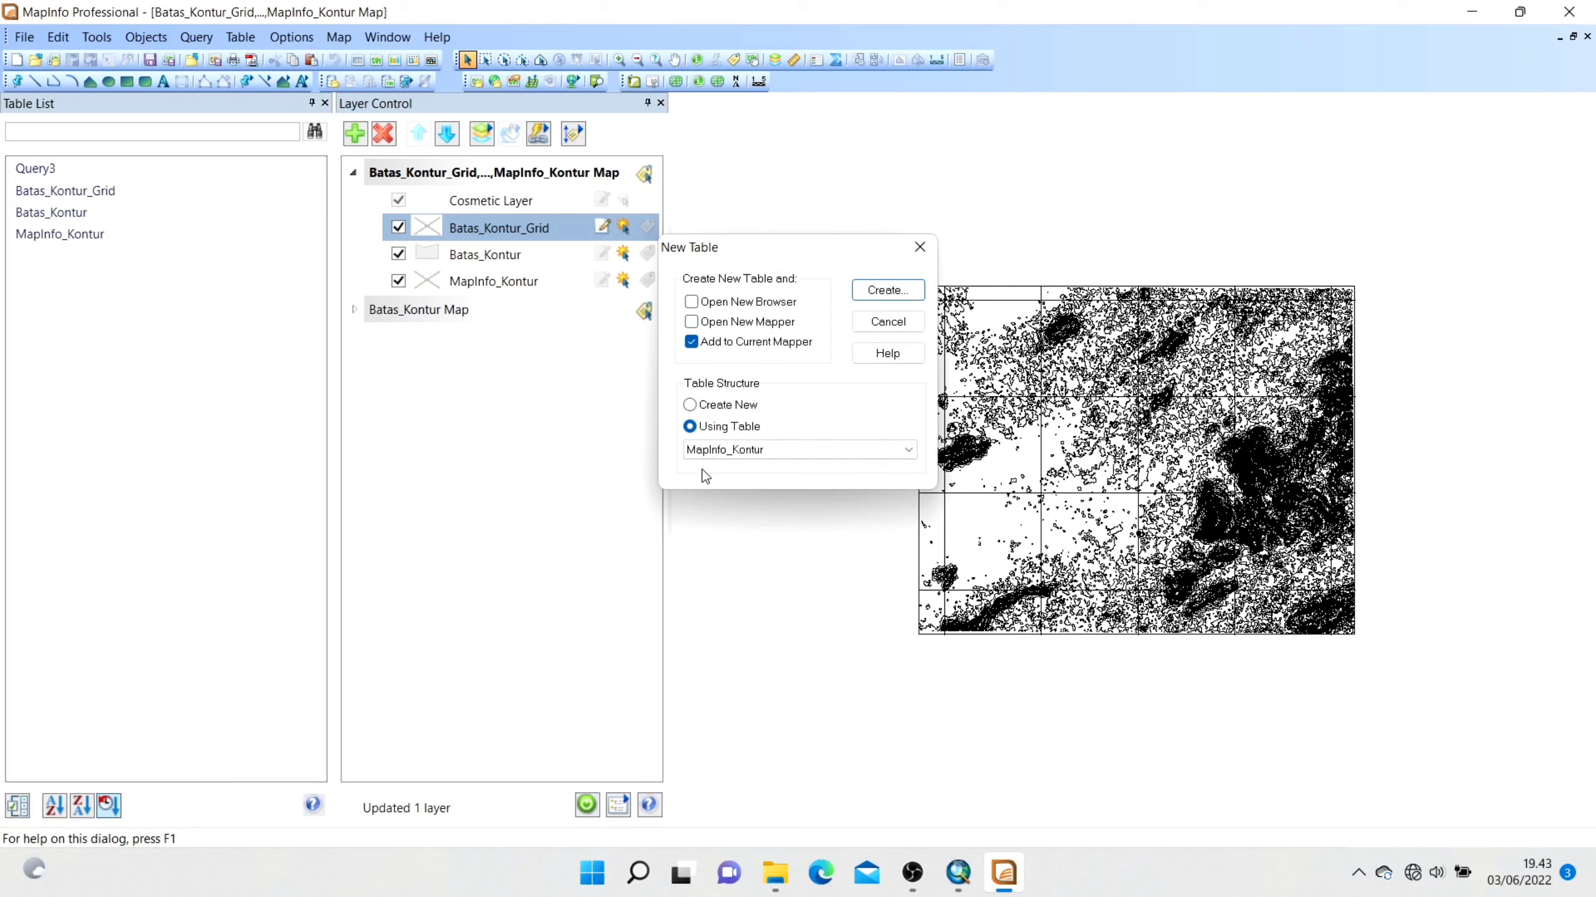
left_click(742, 447)
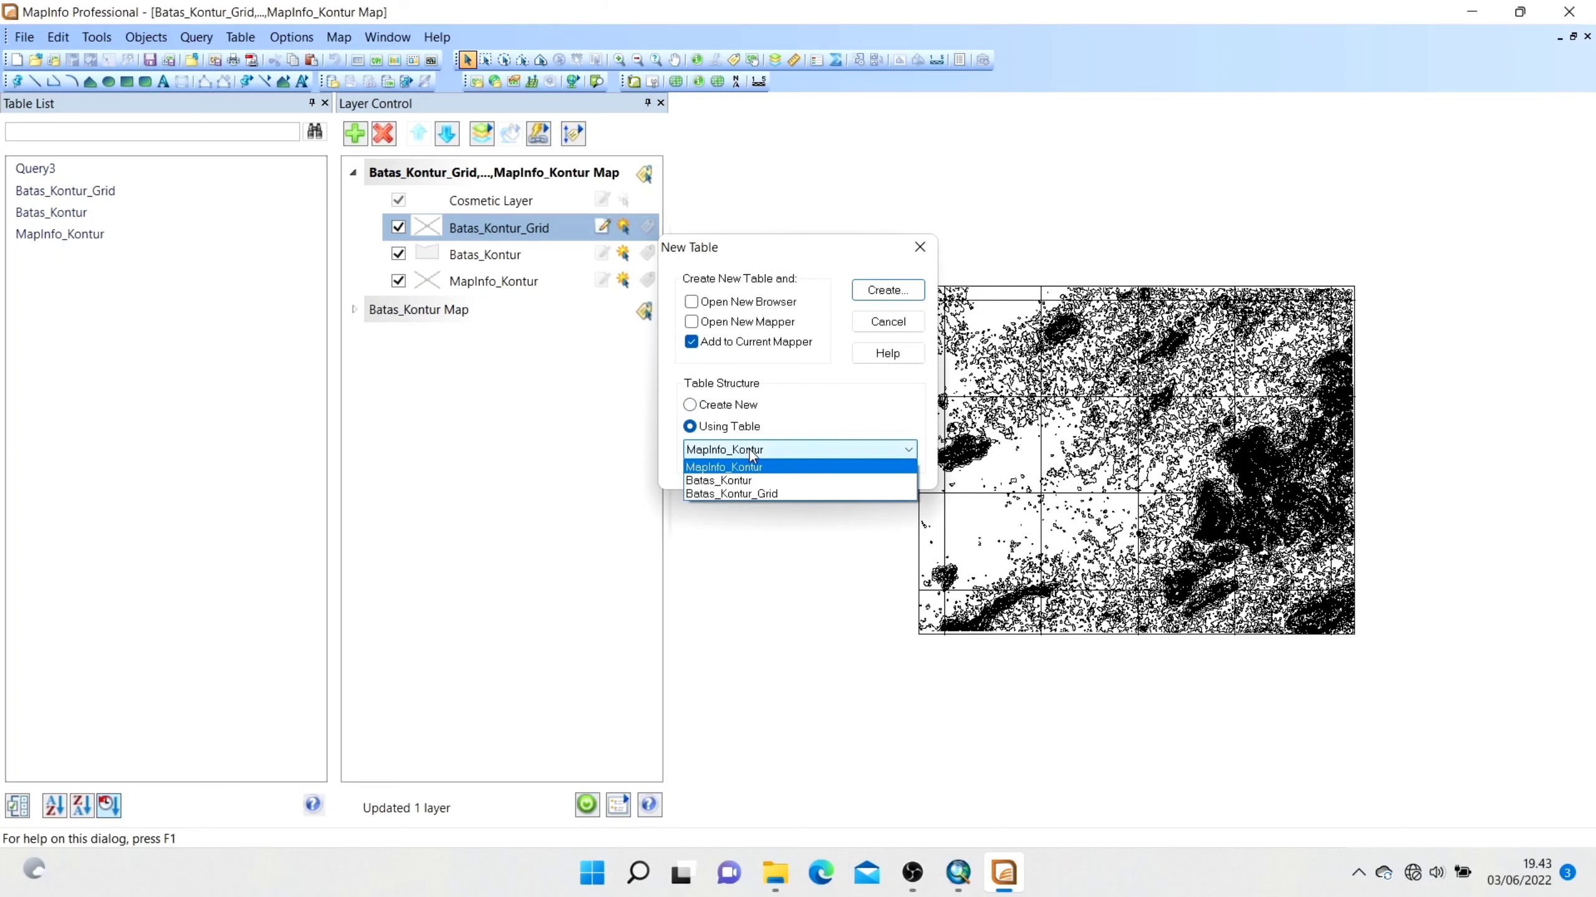
left_click(746, 494)
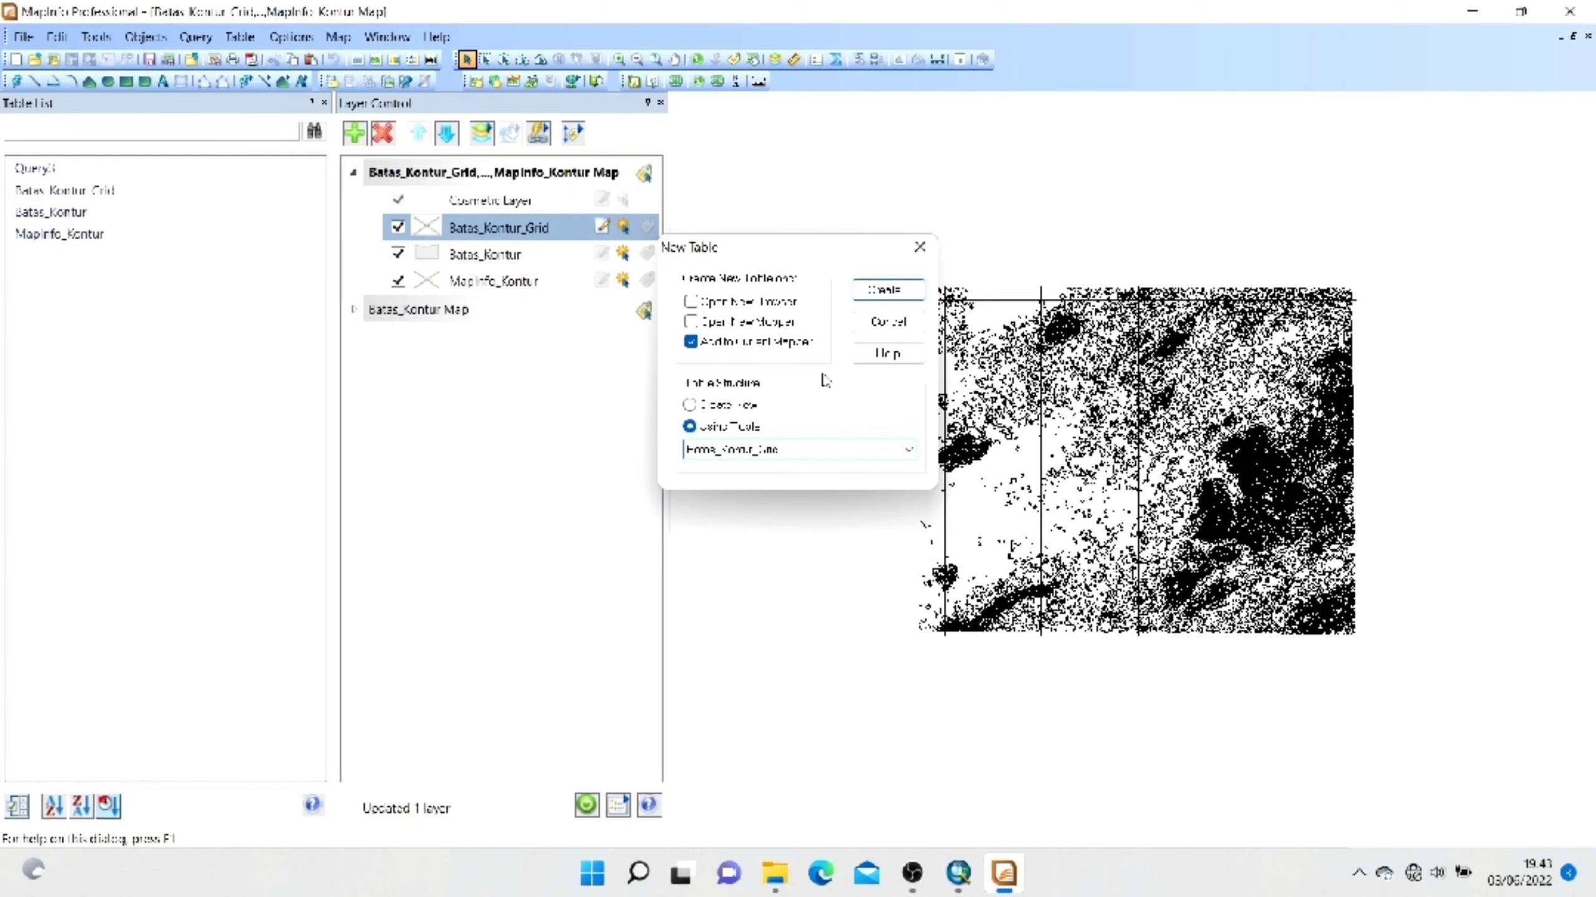
left_click(878, 289)
Add a field named Nilai with type Float to the new table's structure.
left_click(952, 262)
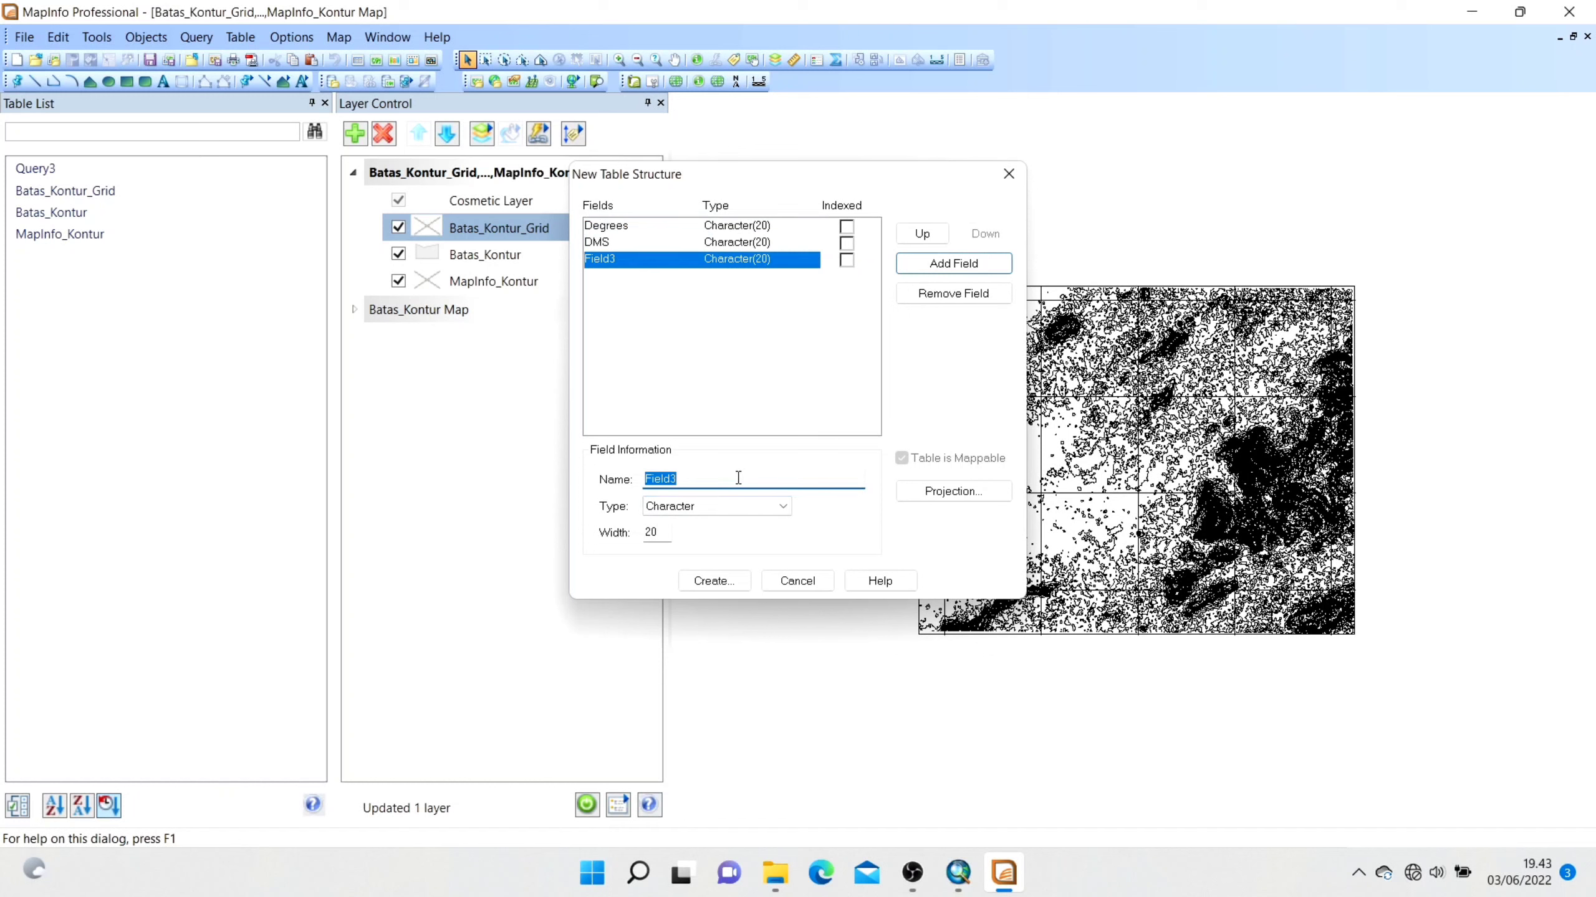
type("Nilai")
left_click(741, 504)
left_click(686, 577)
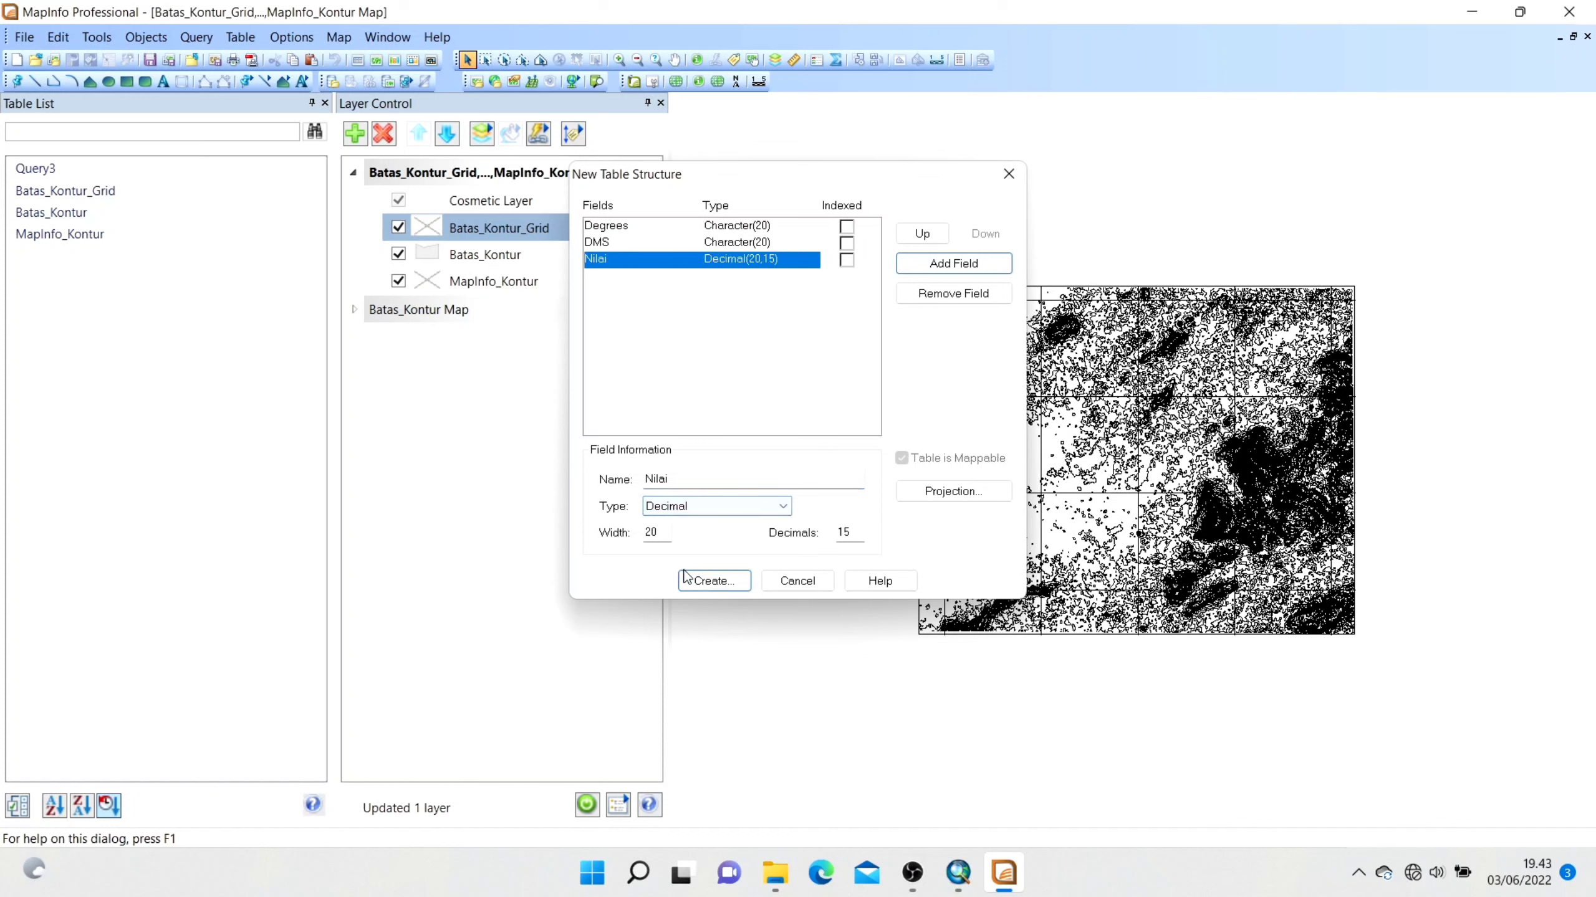
left_click(719, 512)
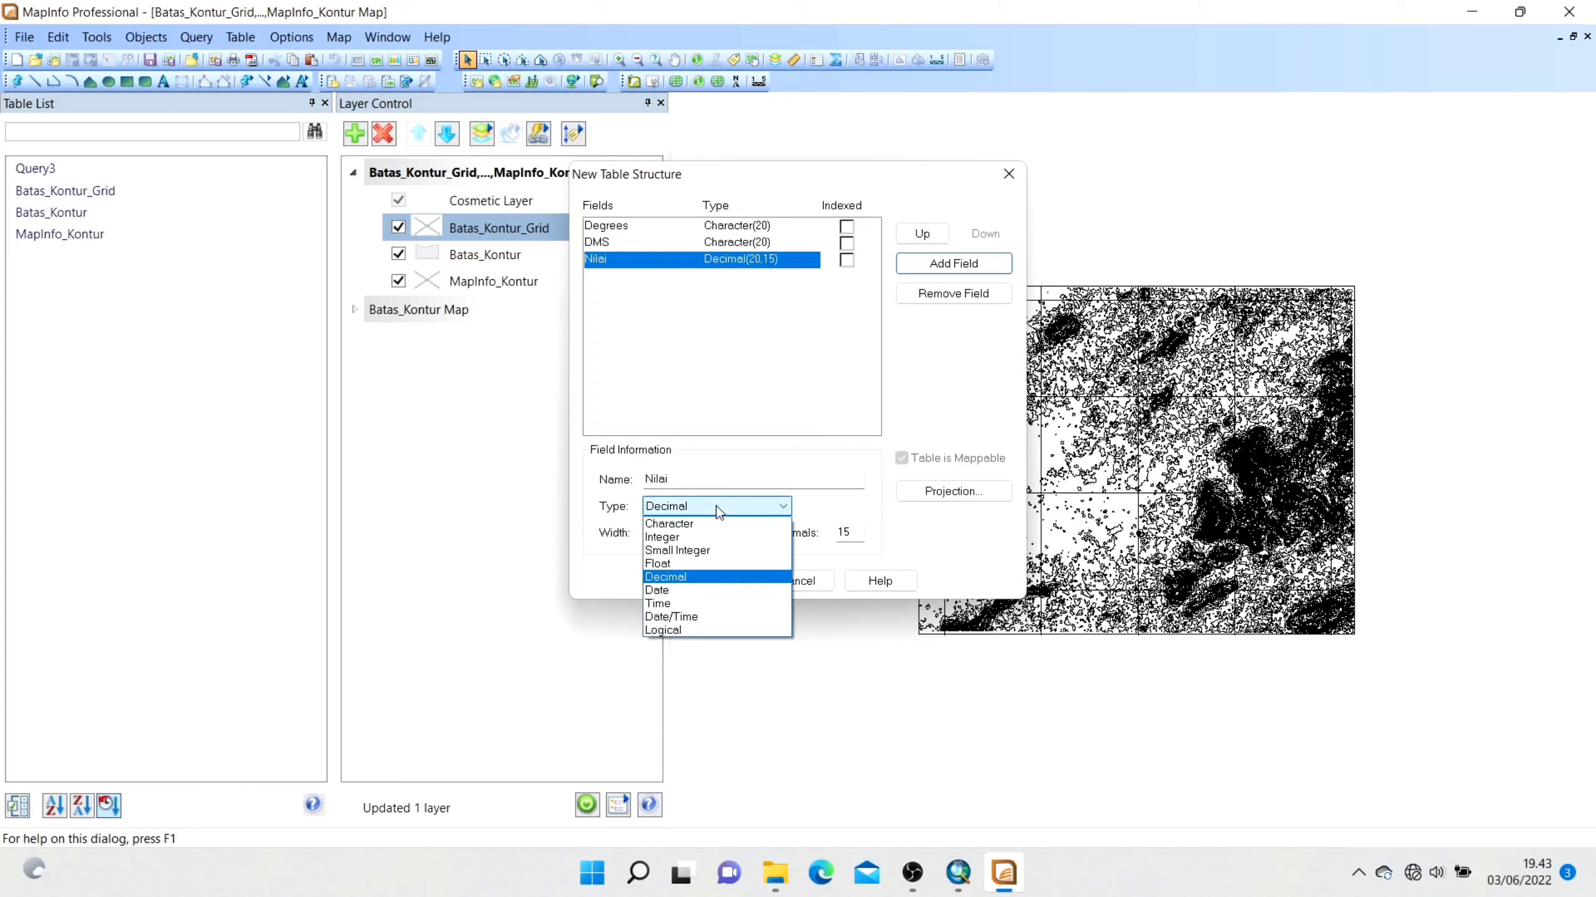
left_click(705, 563)
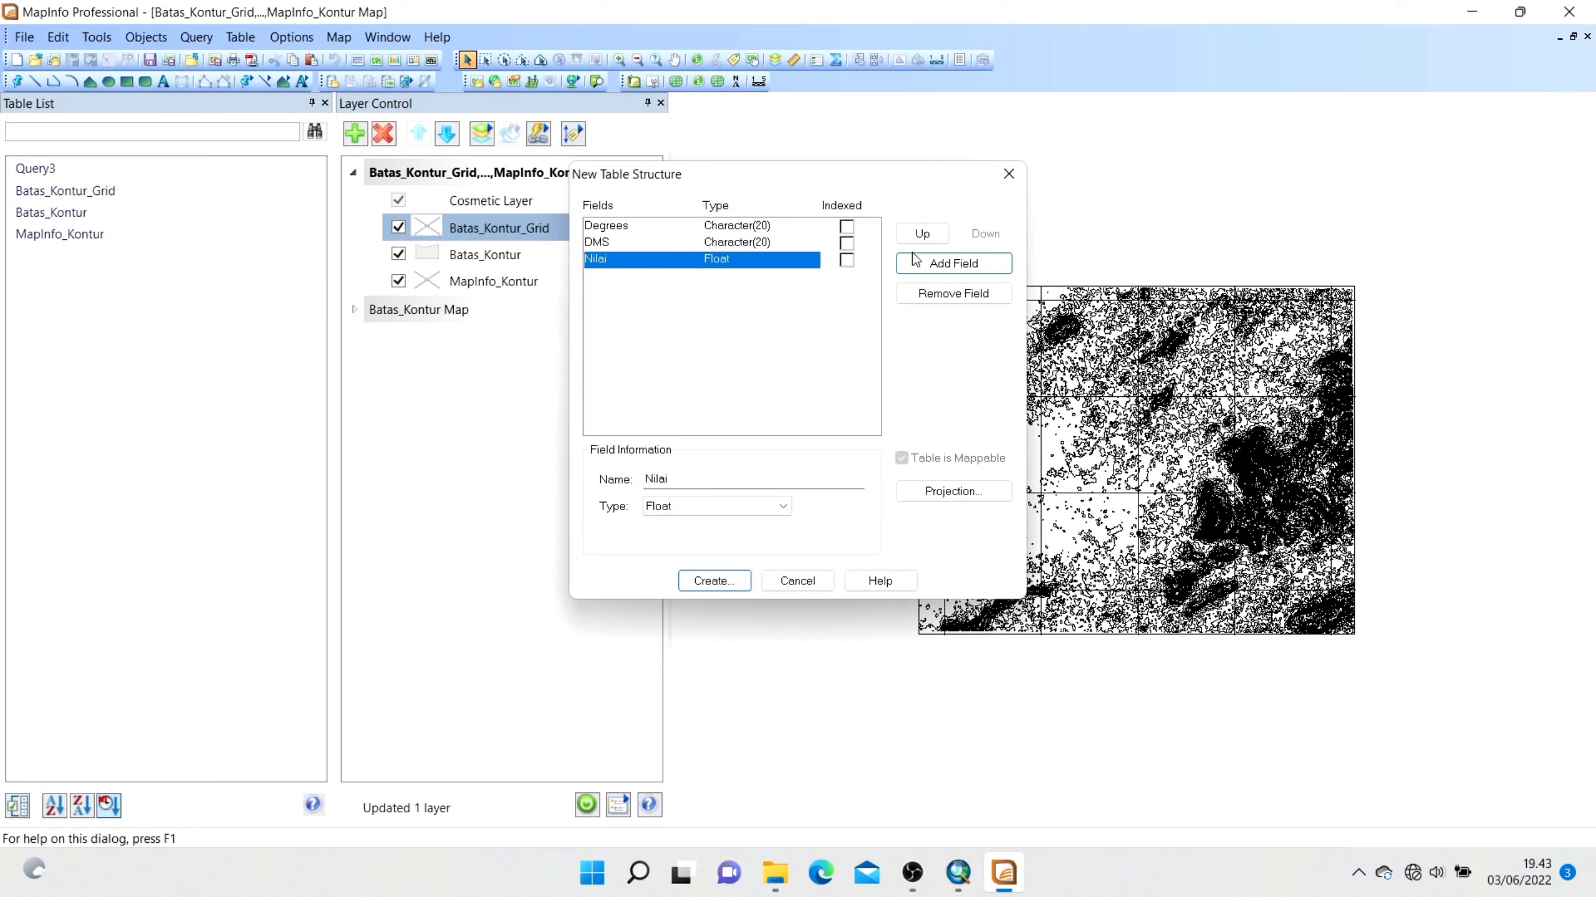
Create the table in the Kontur MapInfo folder under the name Batas Kontur Grid X.
left_click(714, 581)
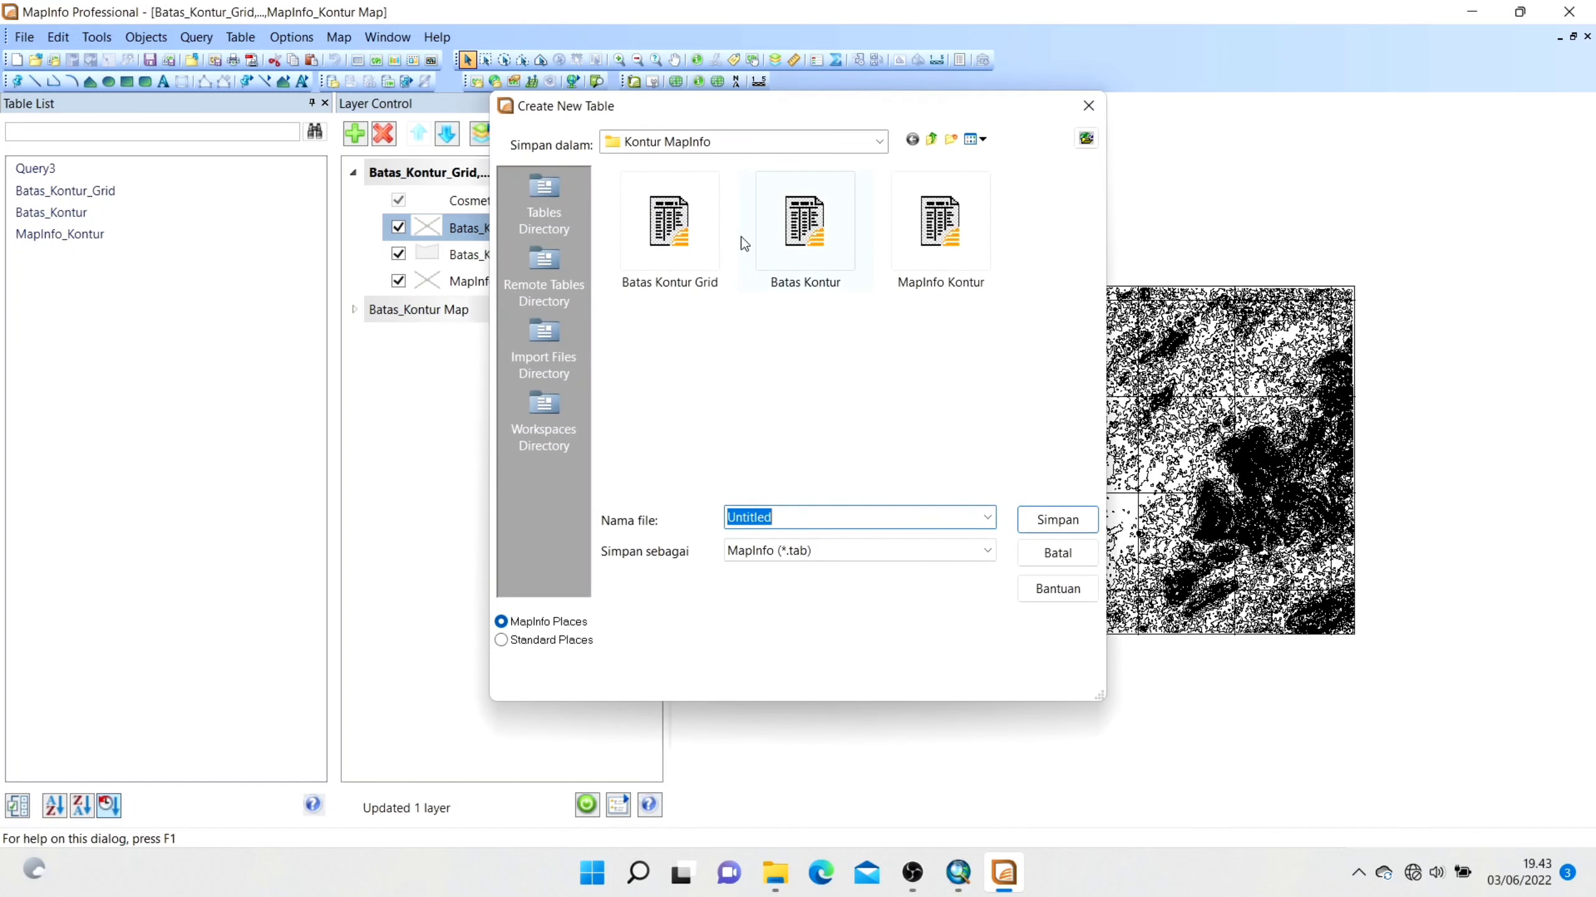
left_click(699, 257)
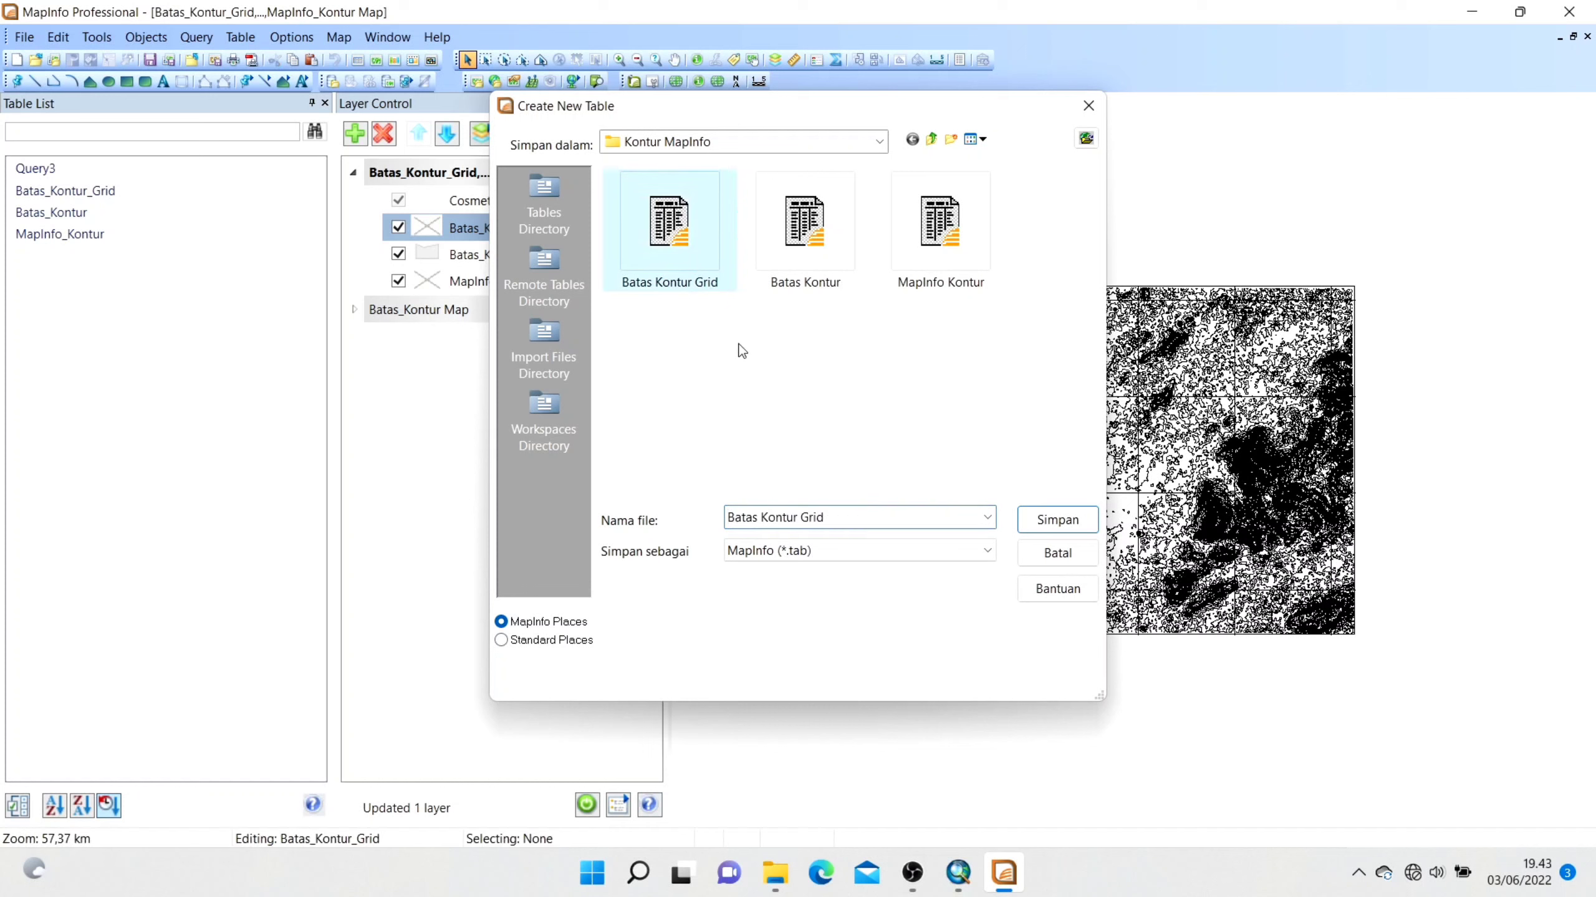
left_click(819, 514)
double_click(819, 514)
left_click(829, 519)
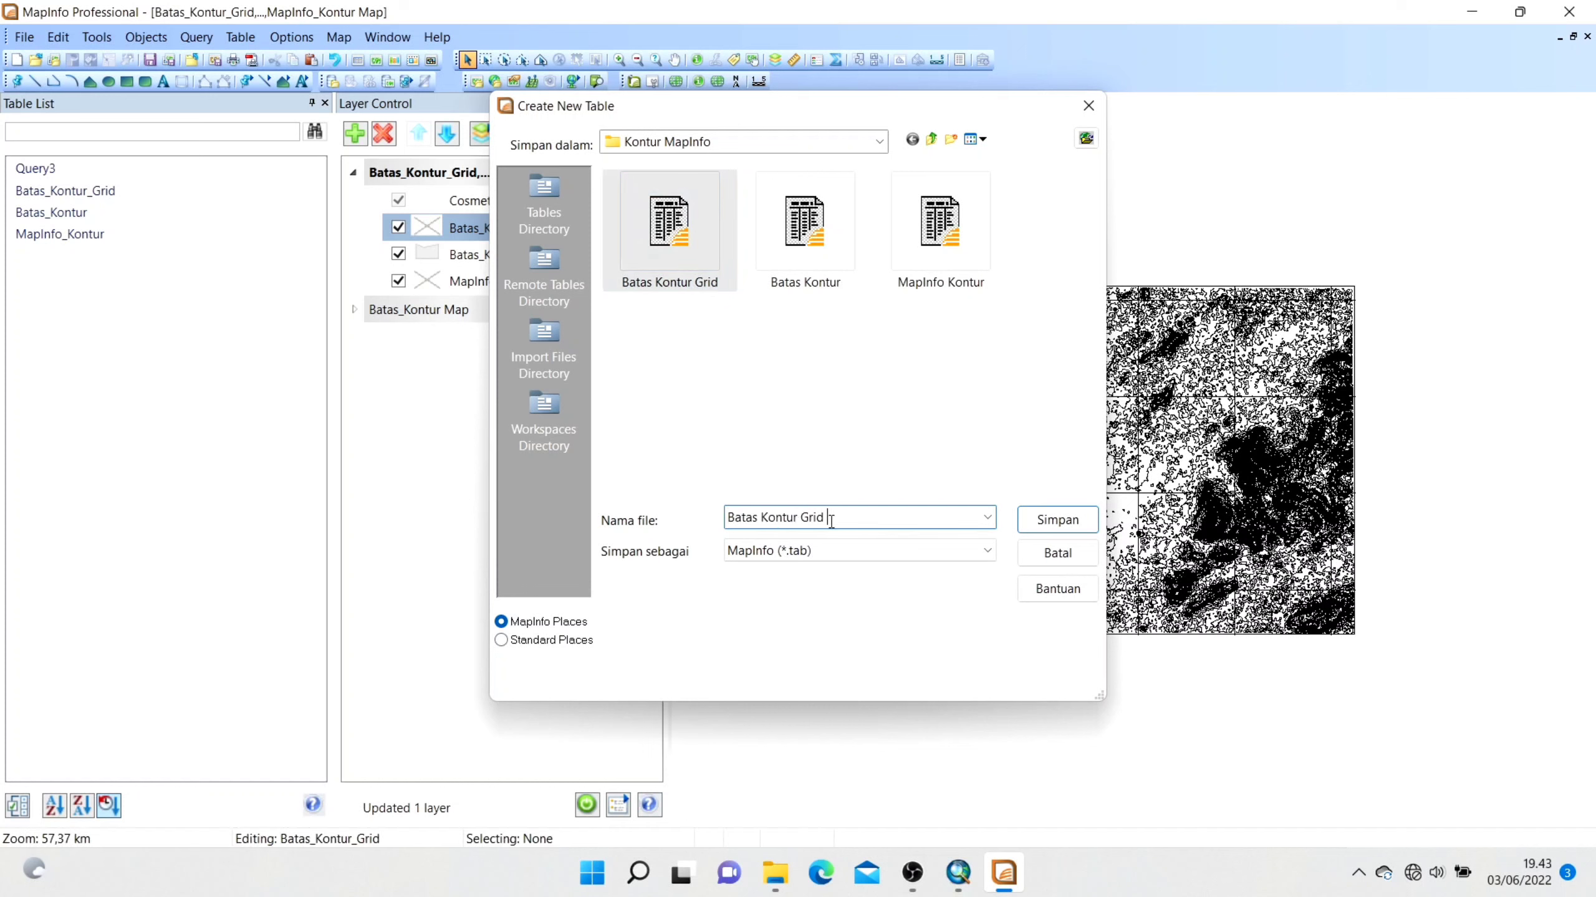
type("X")
left_click(1044, 525)
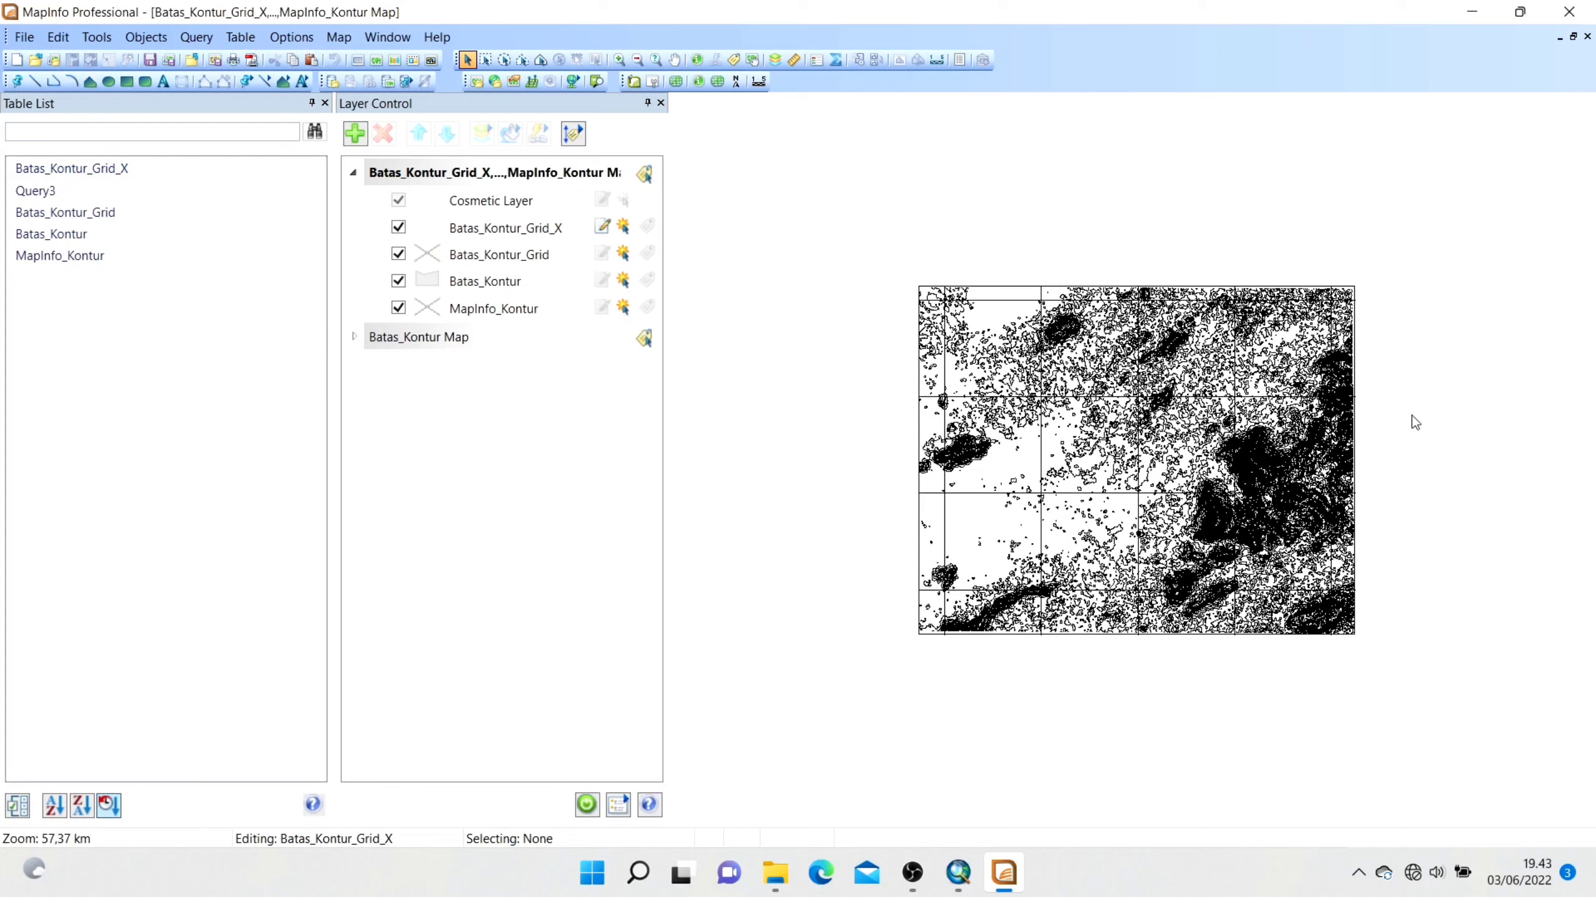
Start another new table added only to the current mapper, reusing the structure of the Batas_Kontur_Grid table.
left_click(25, 39)
left_click(69, 58)
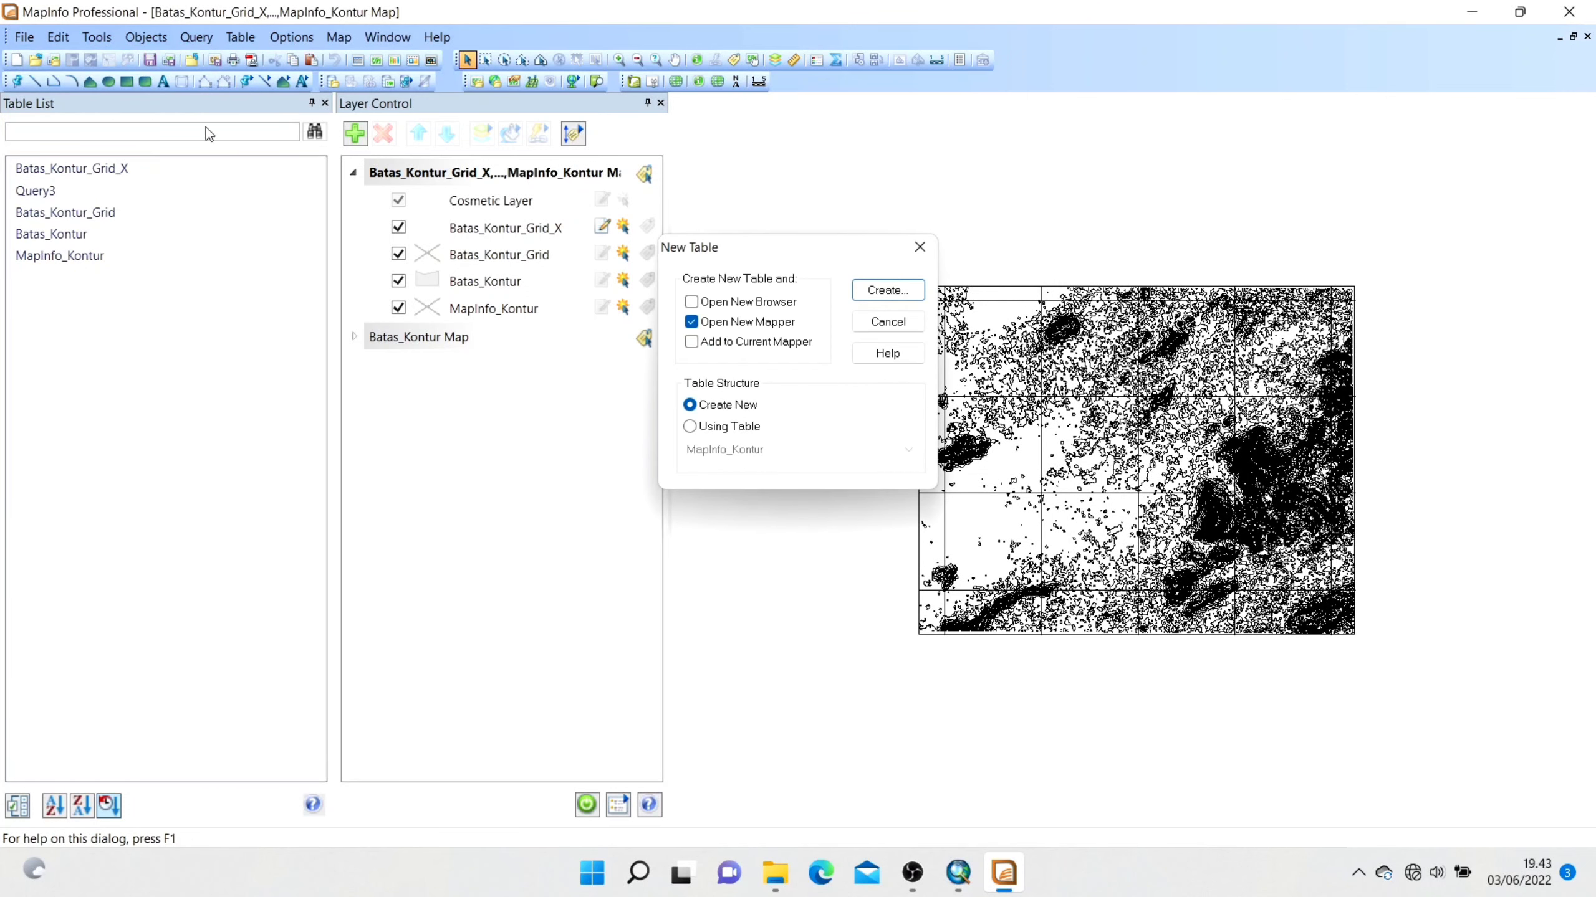
left_click(733, 430)
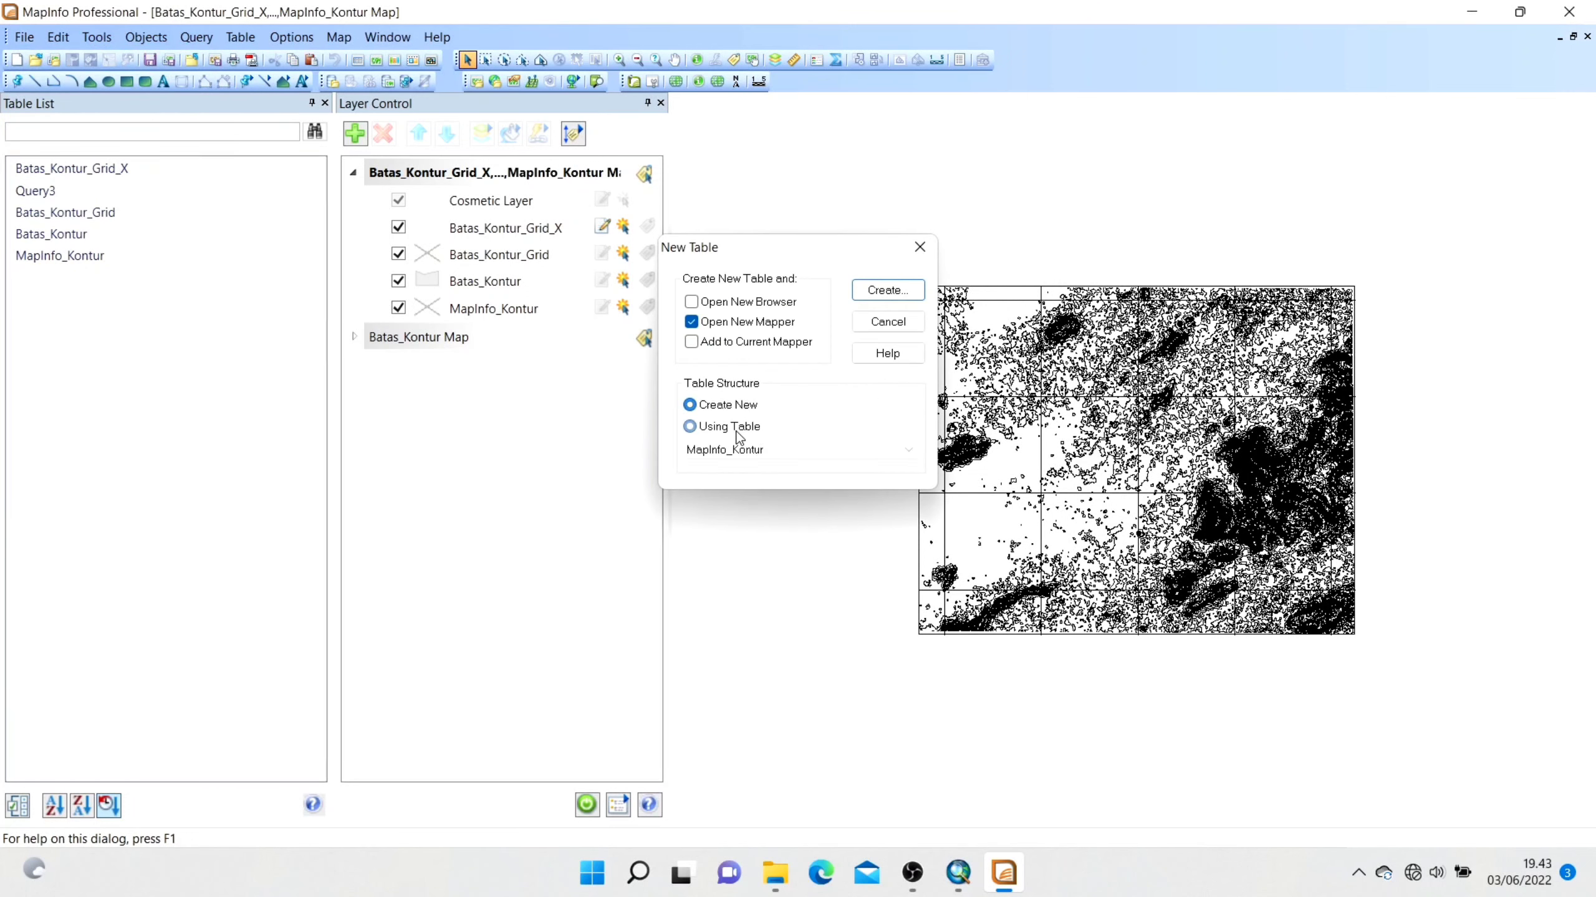
left_click(746, 342)
left_click(745, 322)
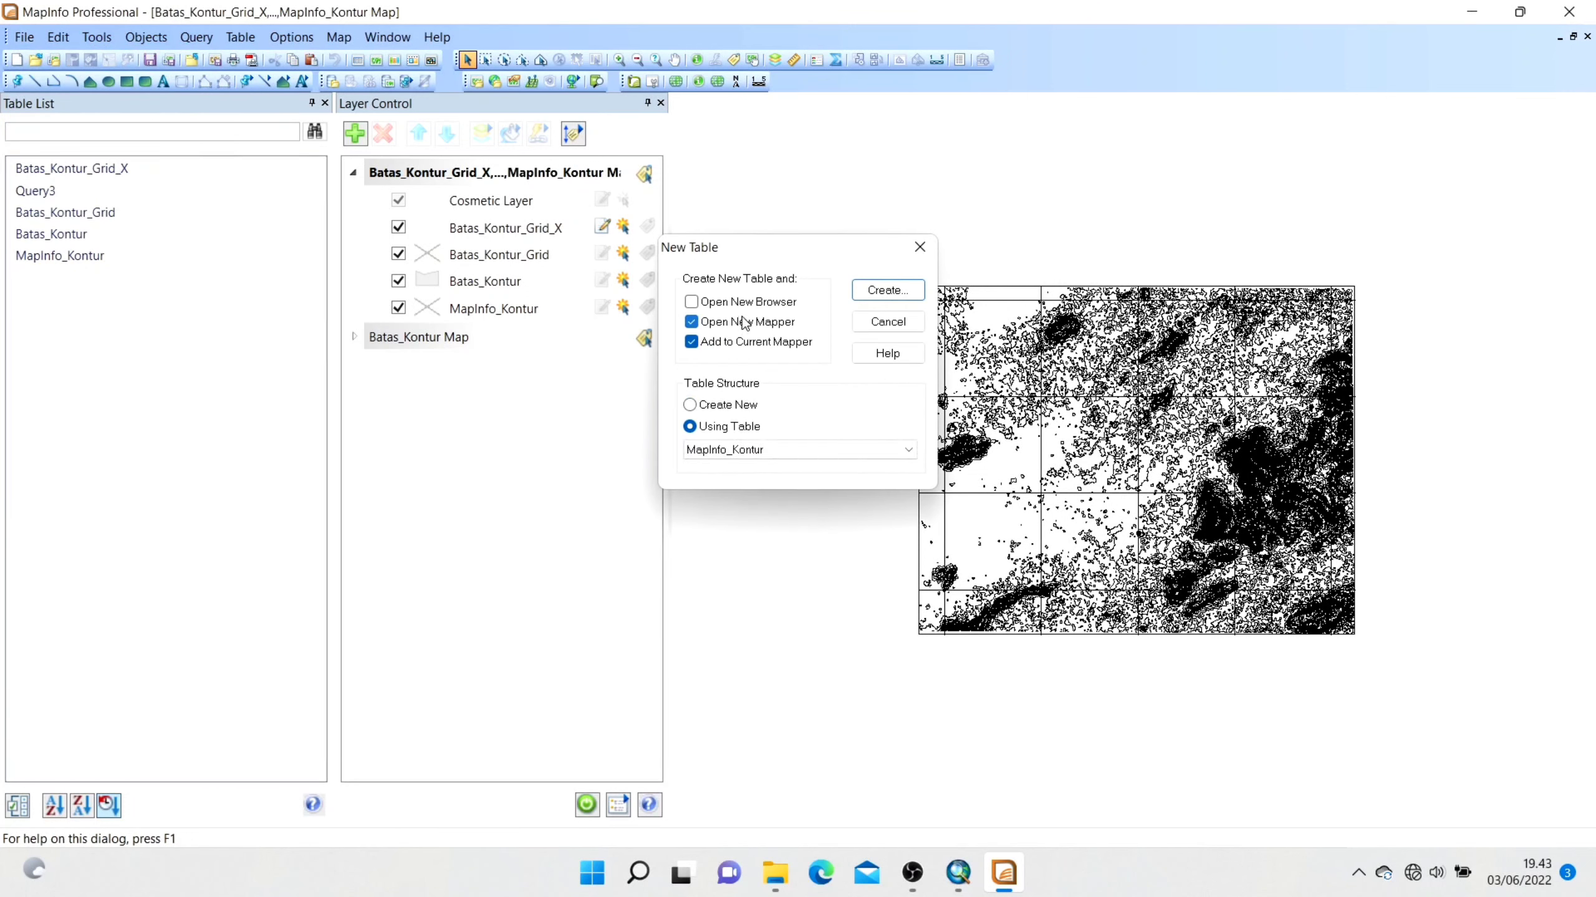
left_click(751, 450)
left_click(762, 497)
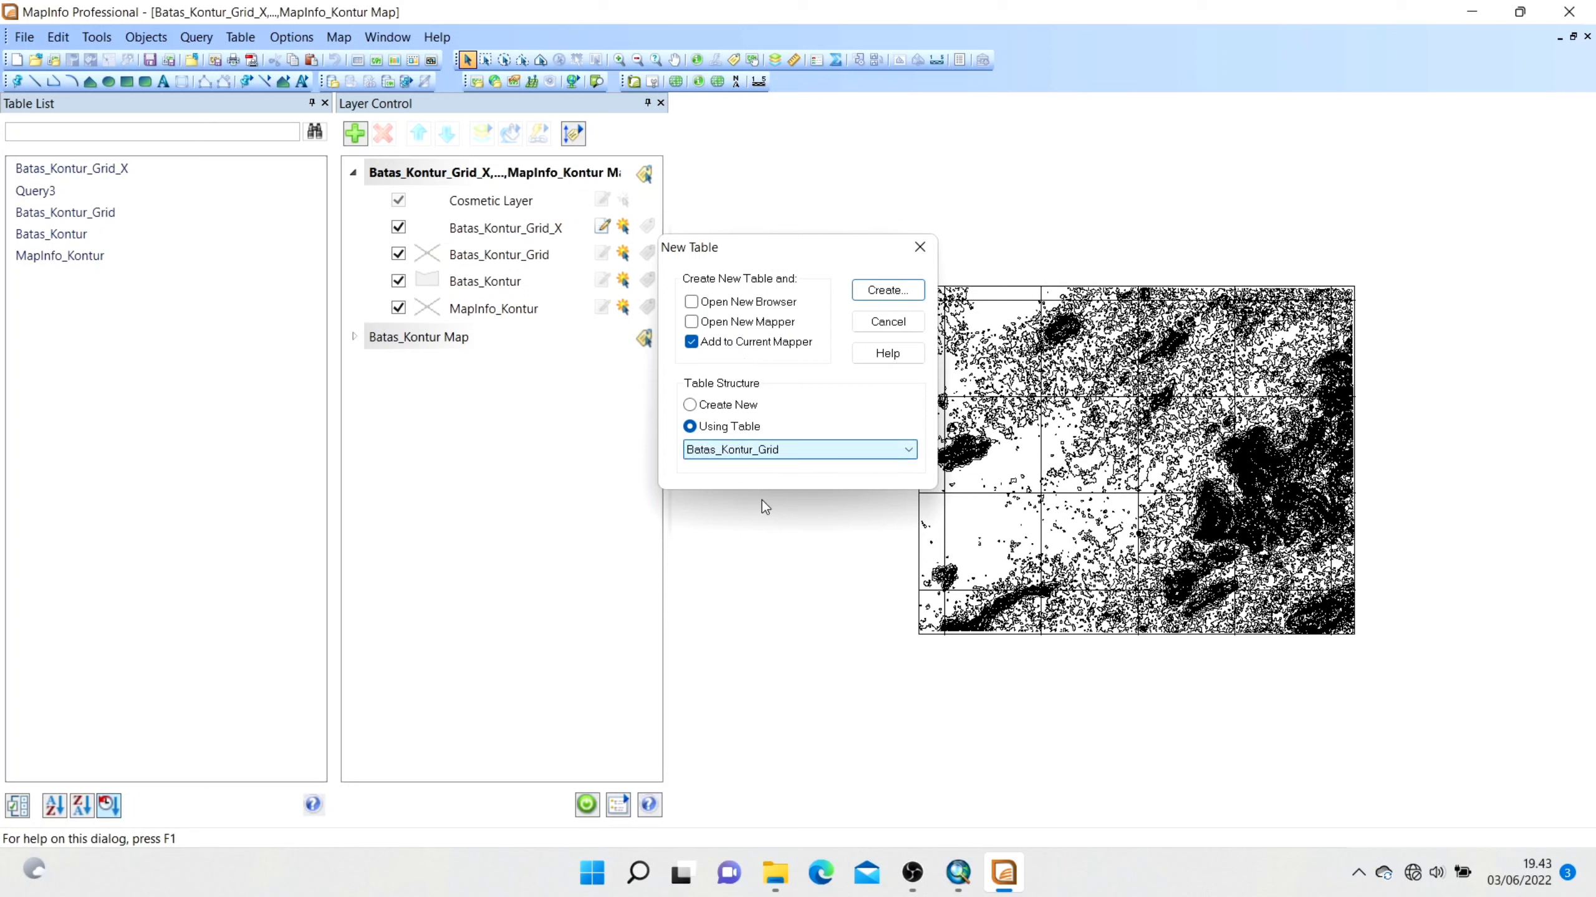
left_click(885, 291)
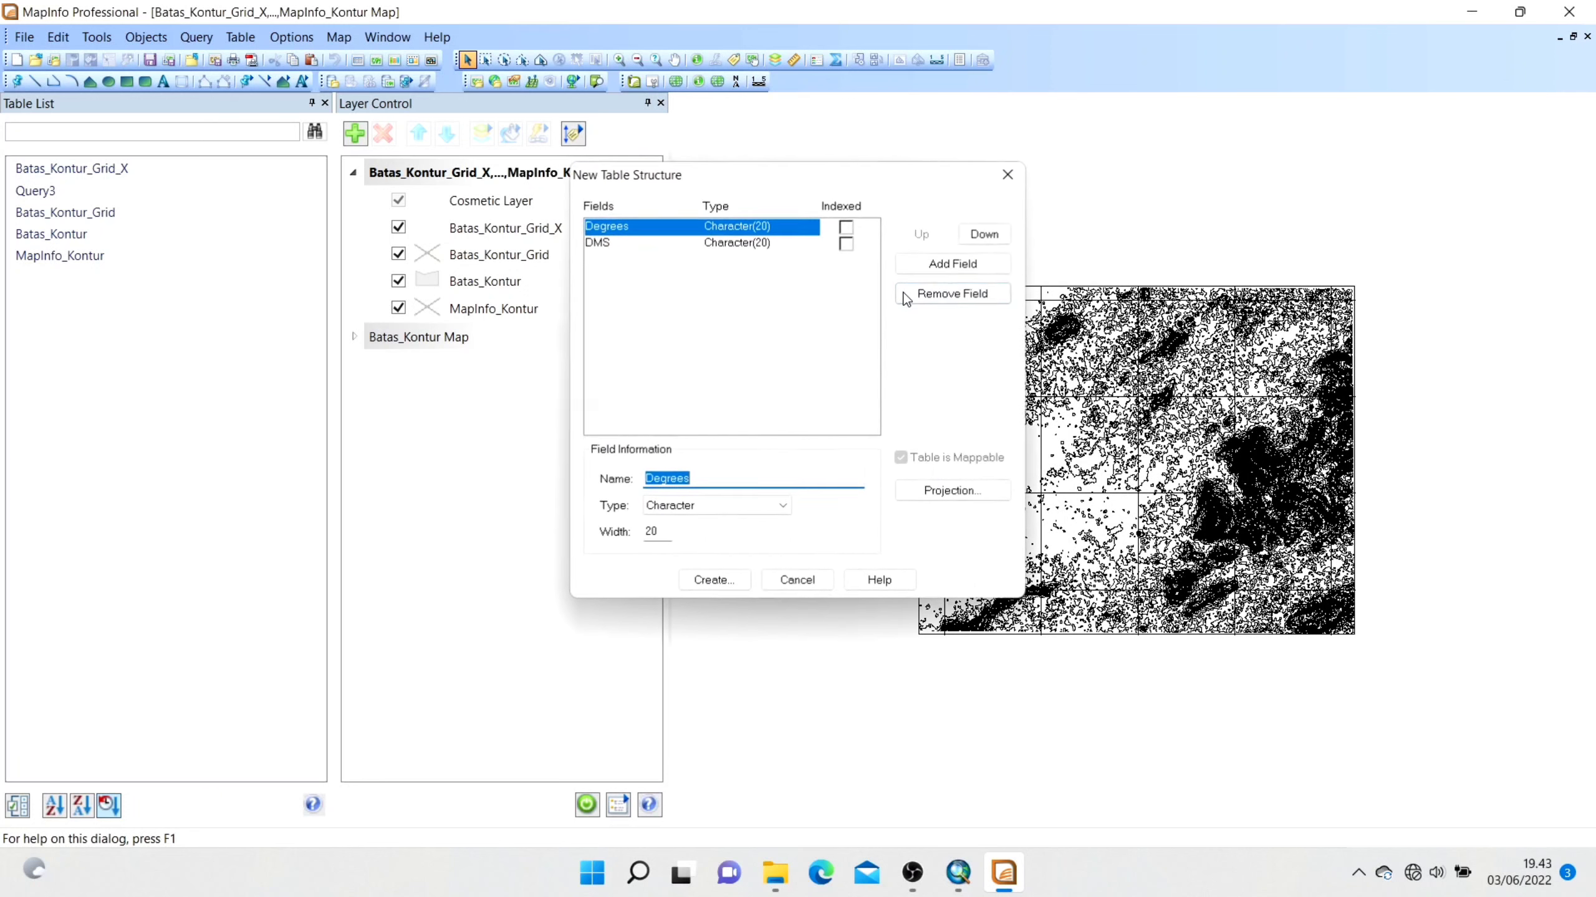
Add a Float field named Nilai to the structure of the second new table.
left_click(945, 265)
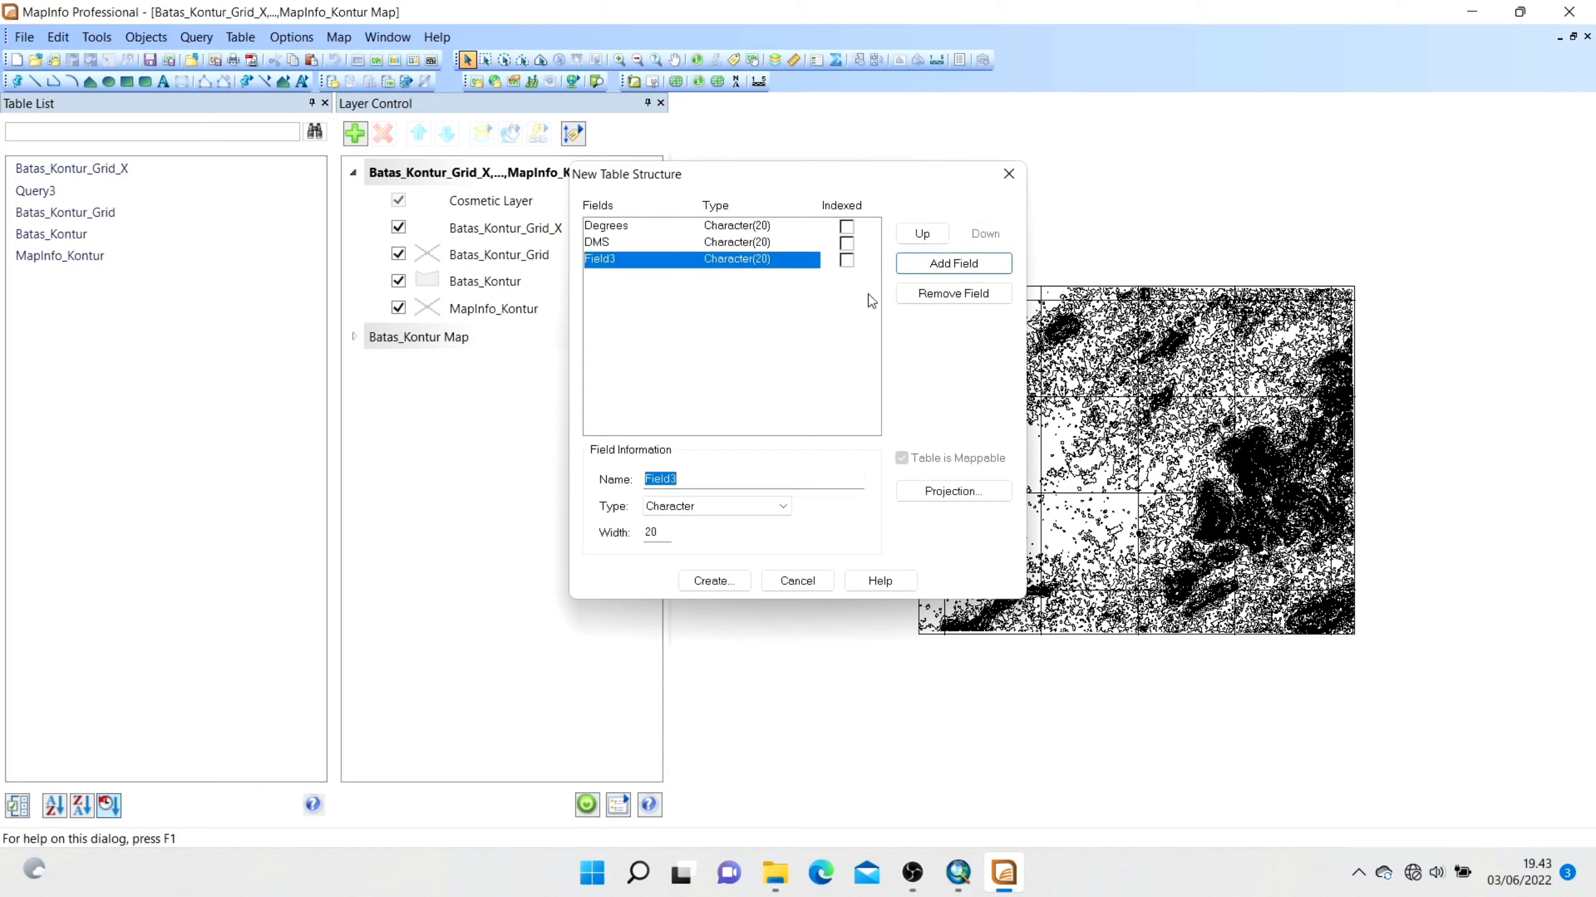
type("Nilai")
left_click(763, 504)
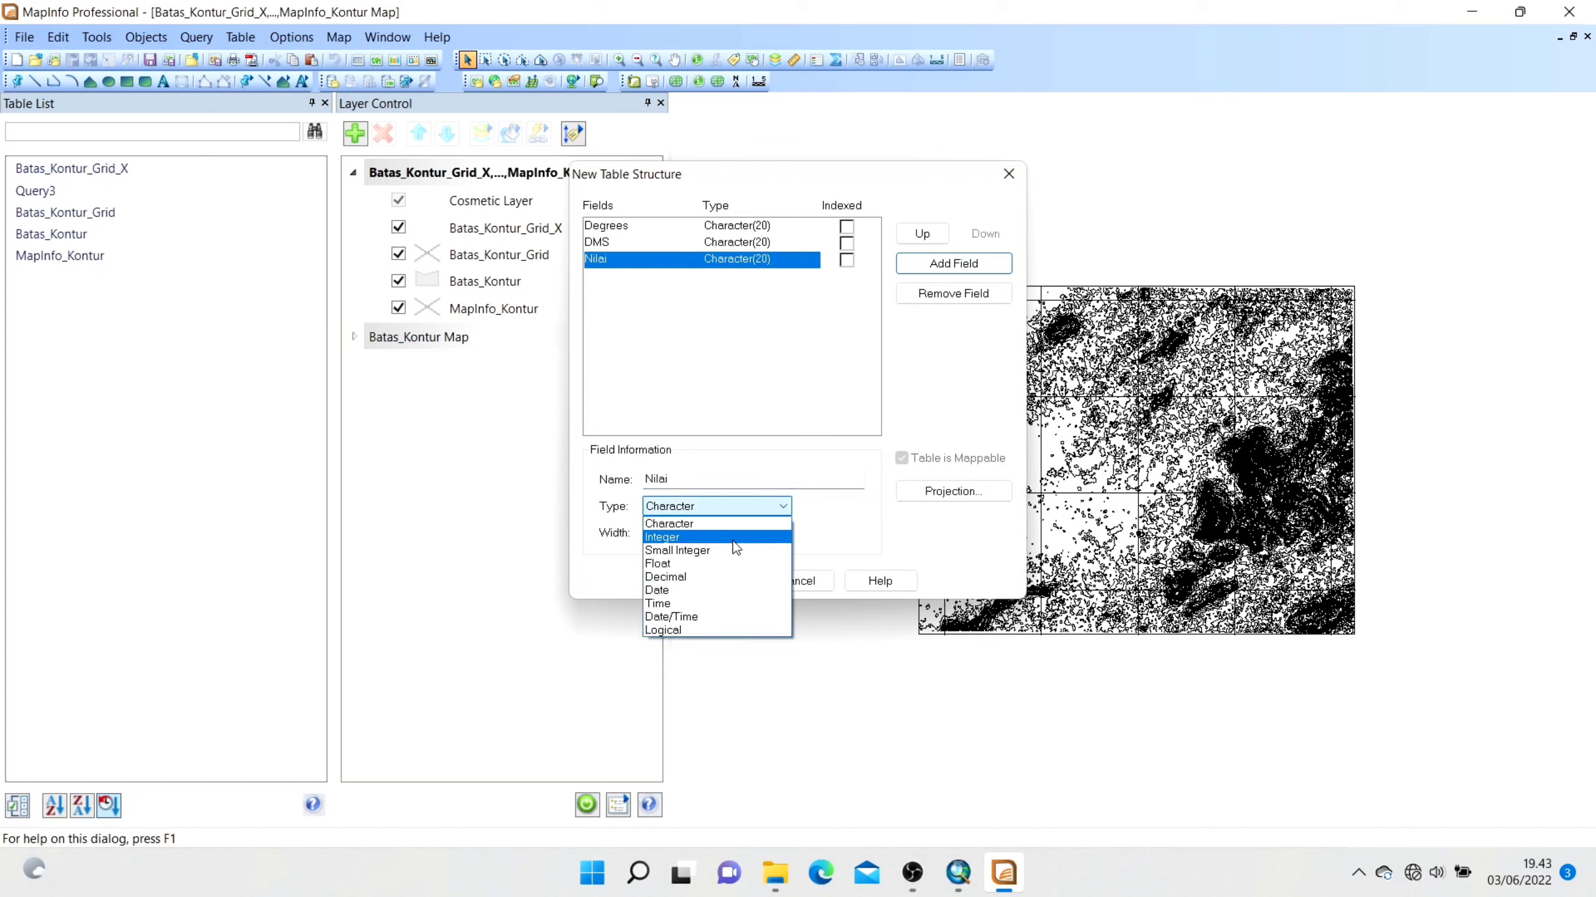
left_click(718, 564)
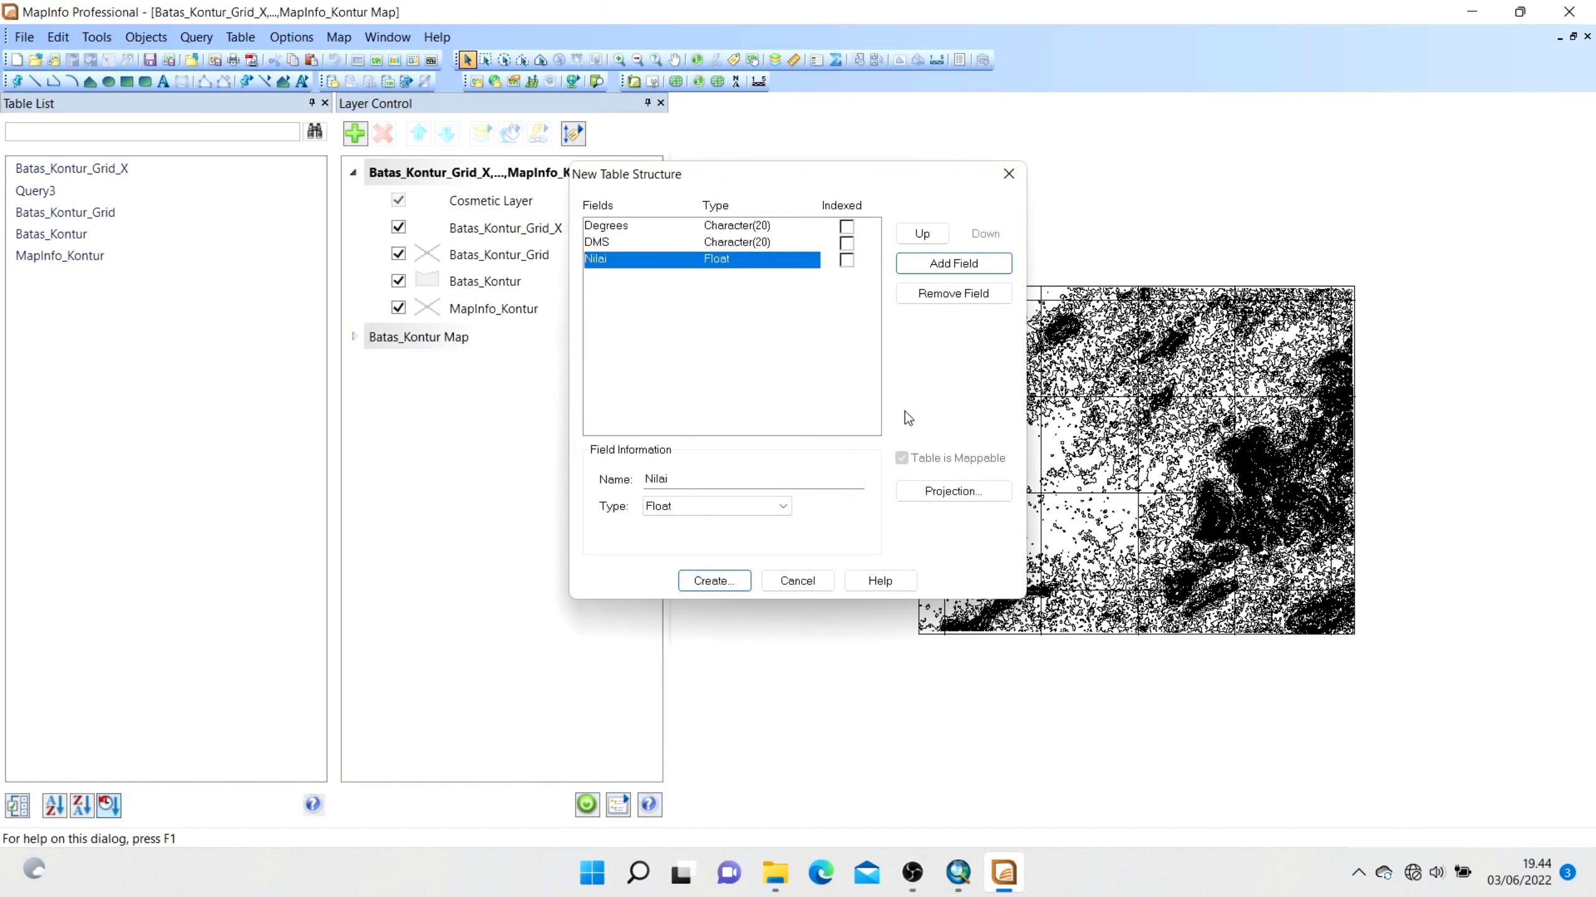
Create the table in the Kontur MapInfo folder under the name Batas Kontur Grid Y.
left_click(732, 583)
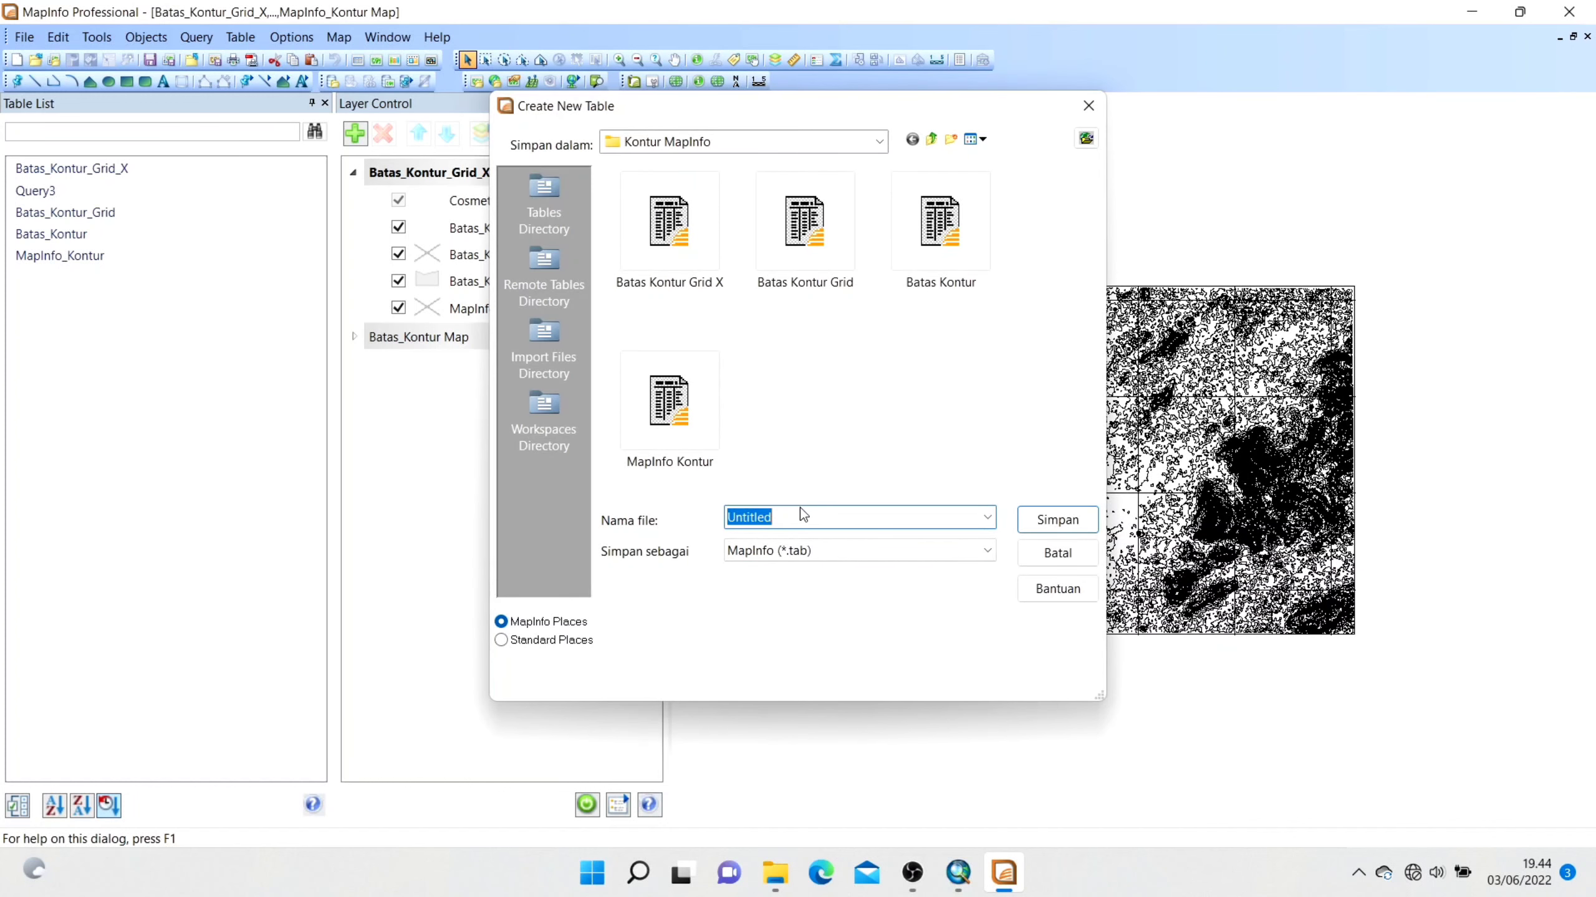
left_click(799, 509)
left_click(665, 280)
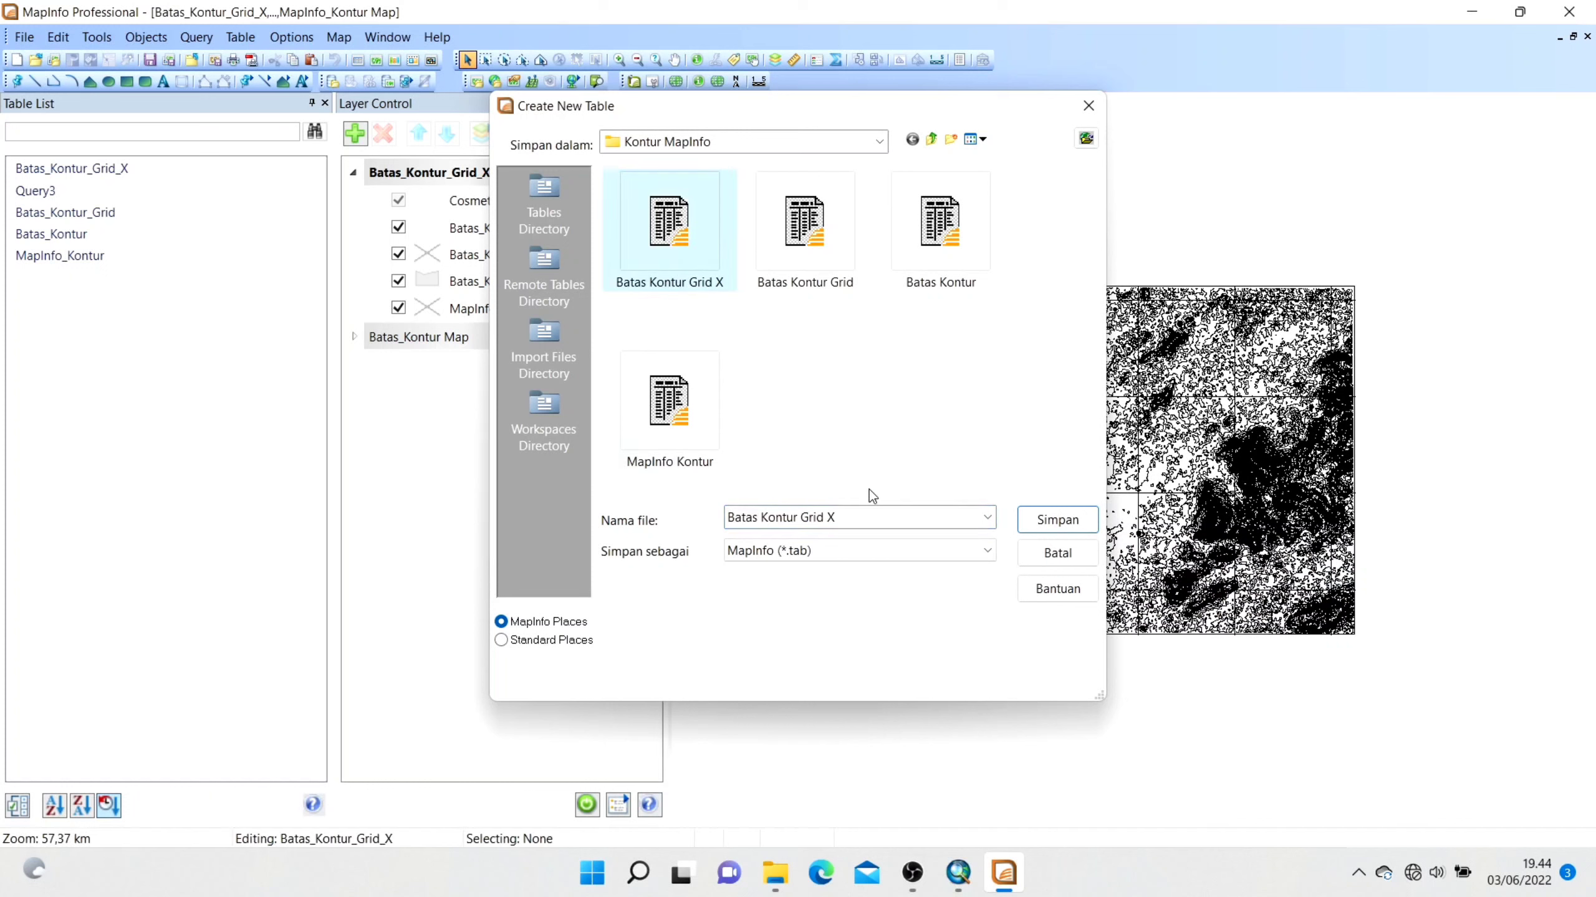
left_click(869, 517)
mouse_move(837, 516)
left_mouse_down()
mouse_move(813, 517)
mouse_move(823, 531)
left_mouse_up()
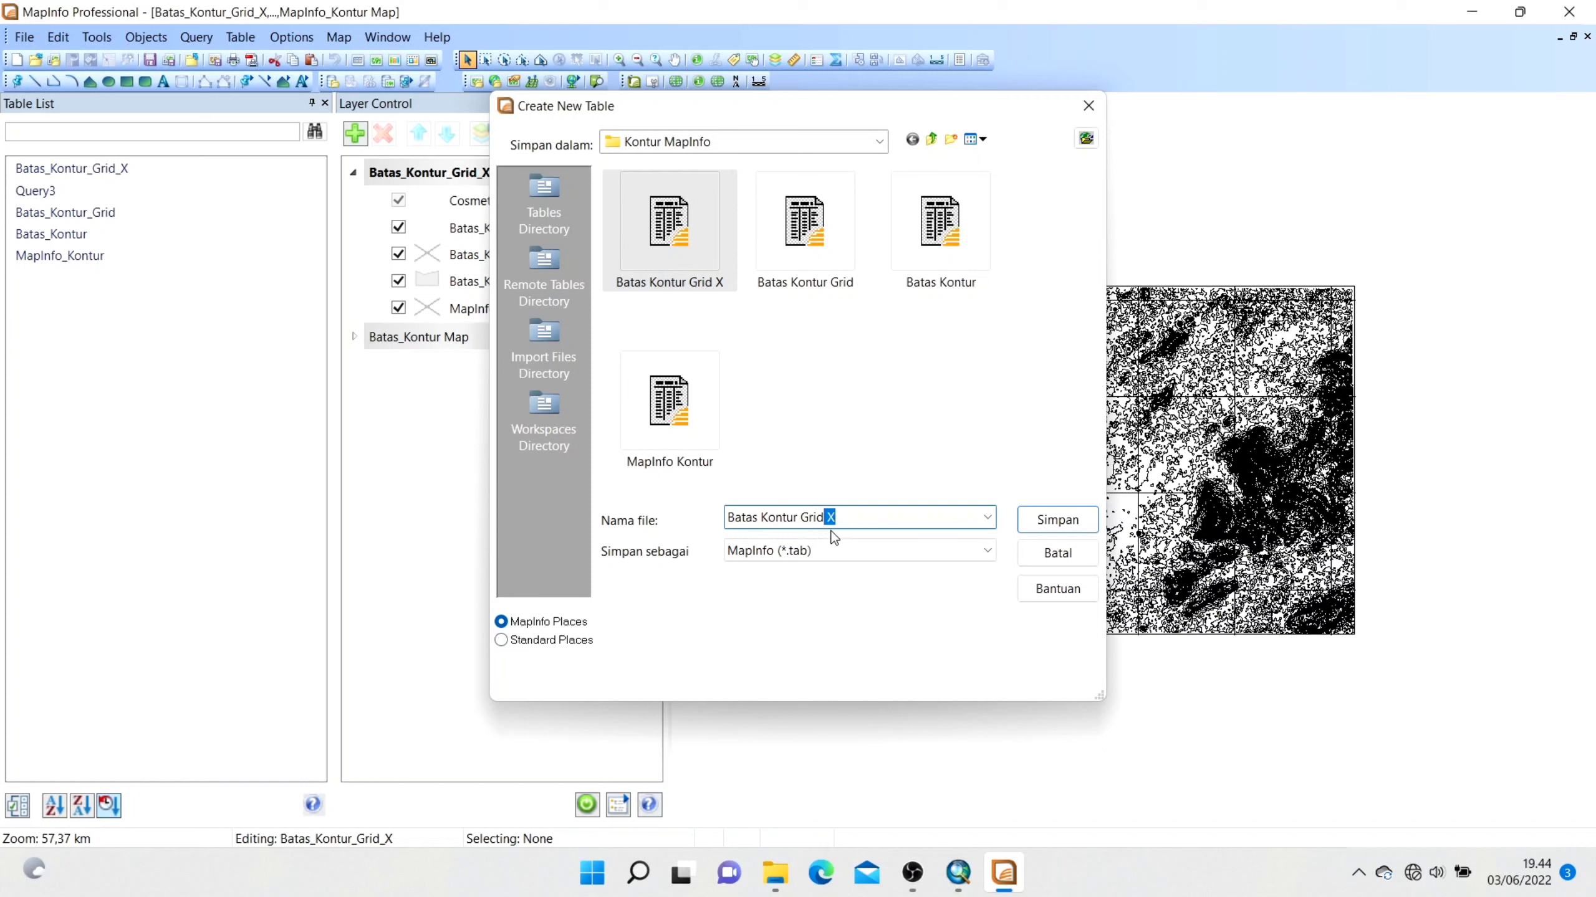
type("Y")
left_click(1061, 517)
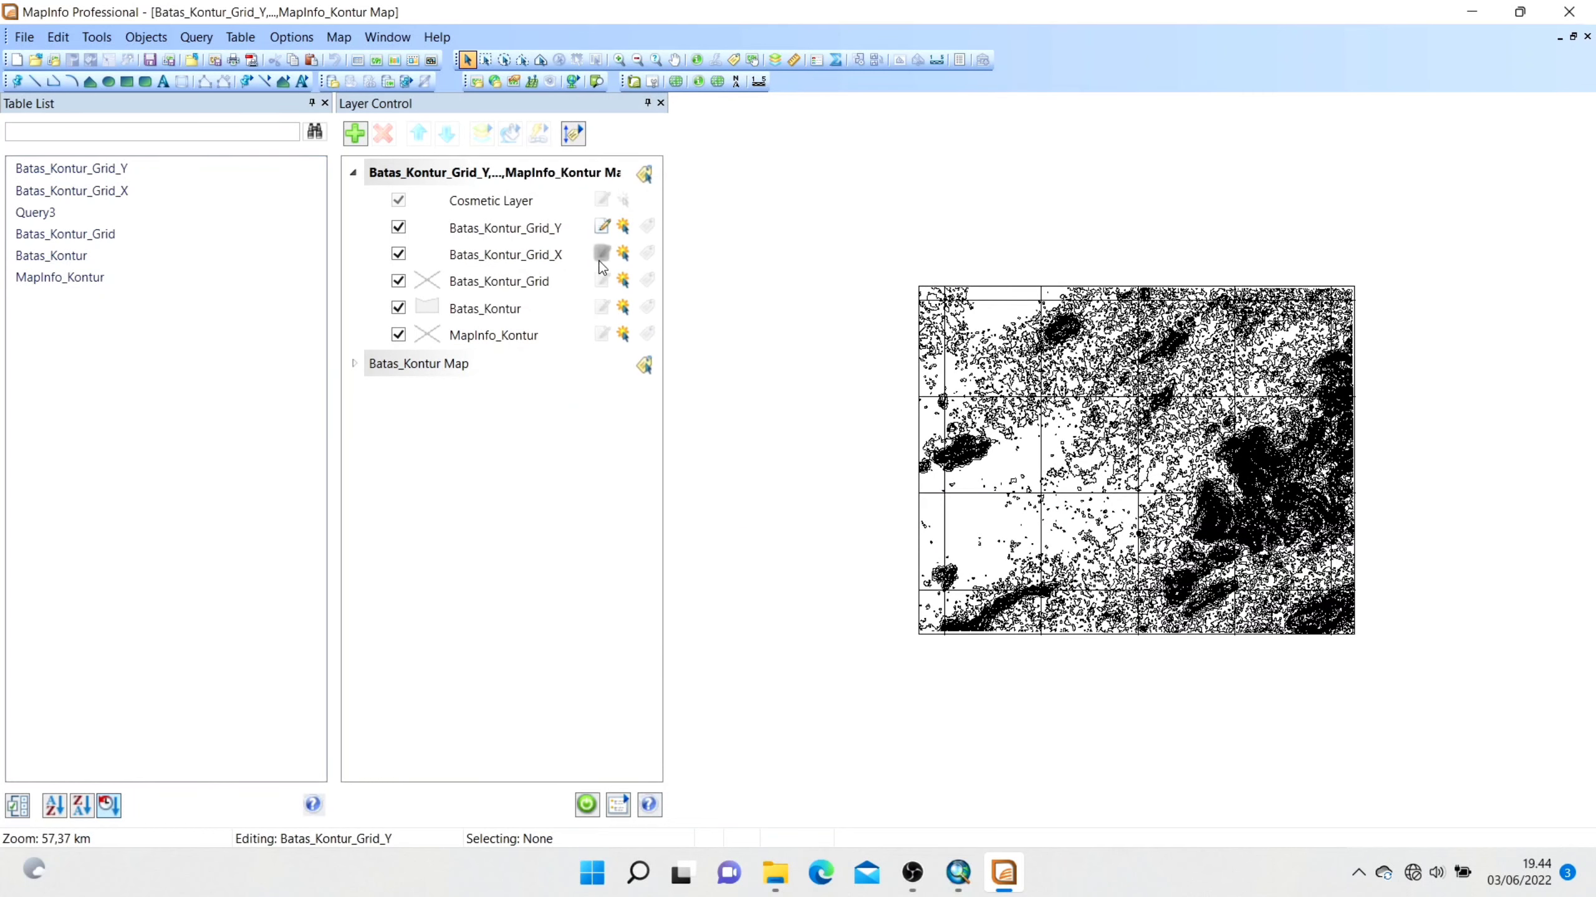
Make the Batas_Kontur_Grid_X layer editable and set the point symbol style to the thin plus sign from the MapInfo 3.0 Compatible font.
left_click(602, 253)
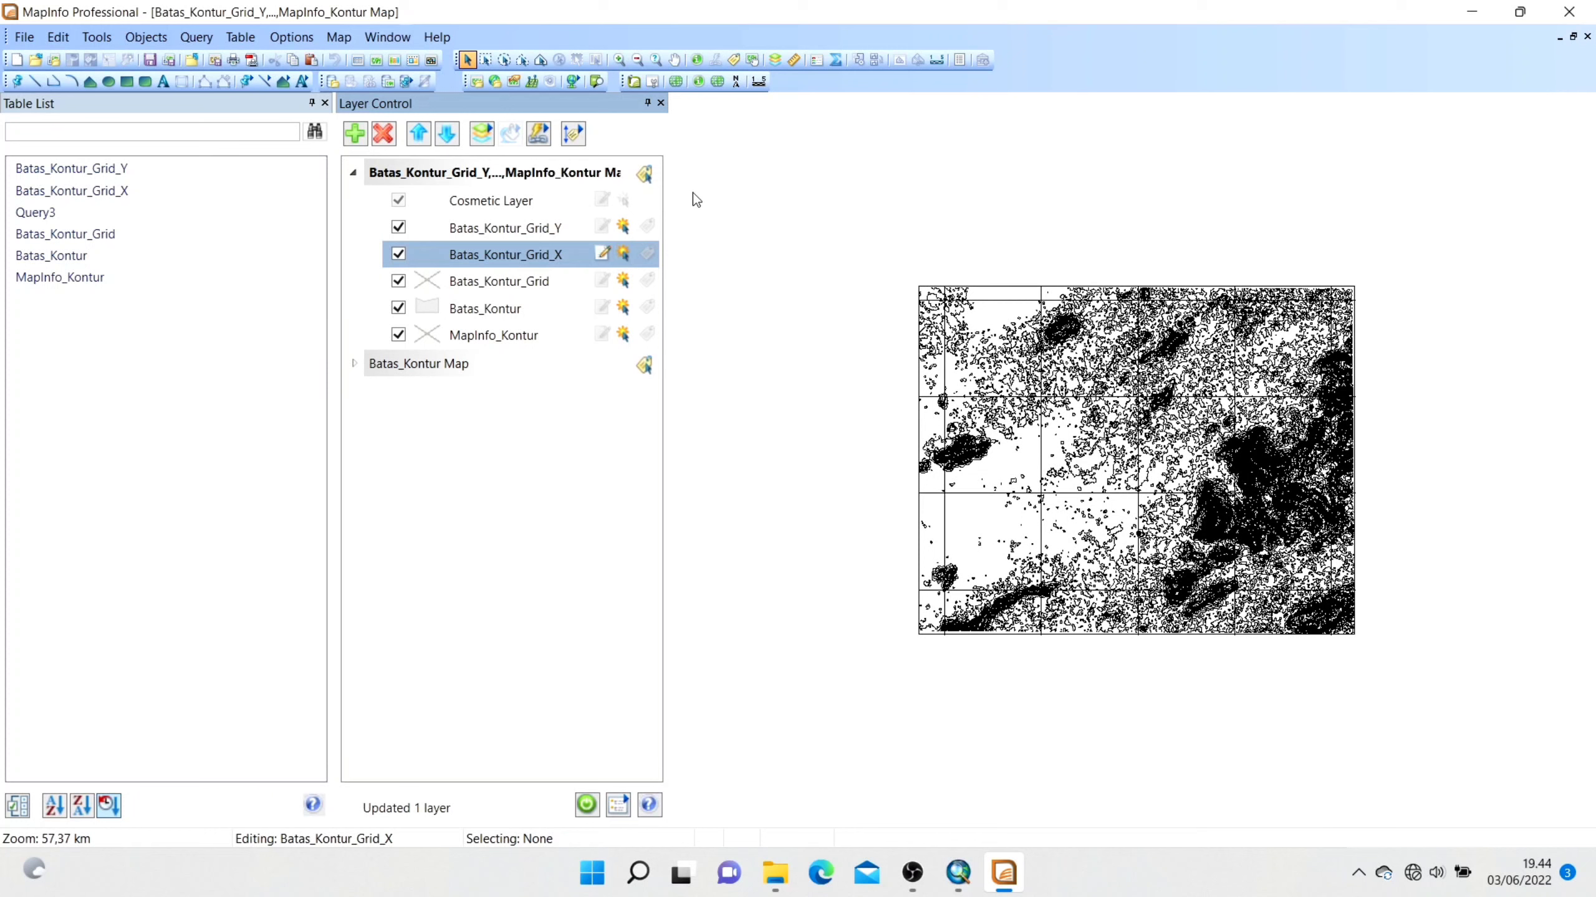
left_click(619, 59)
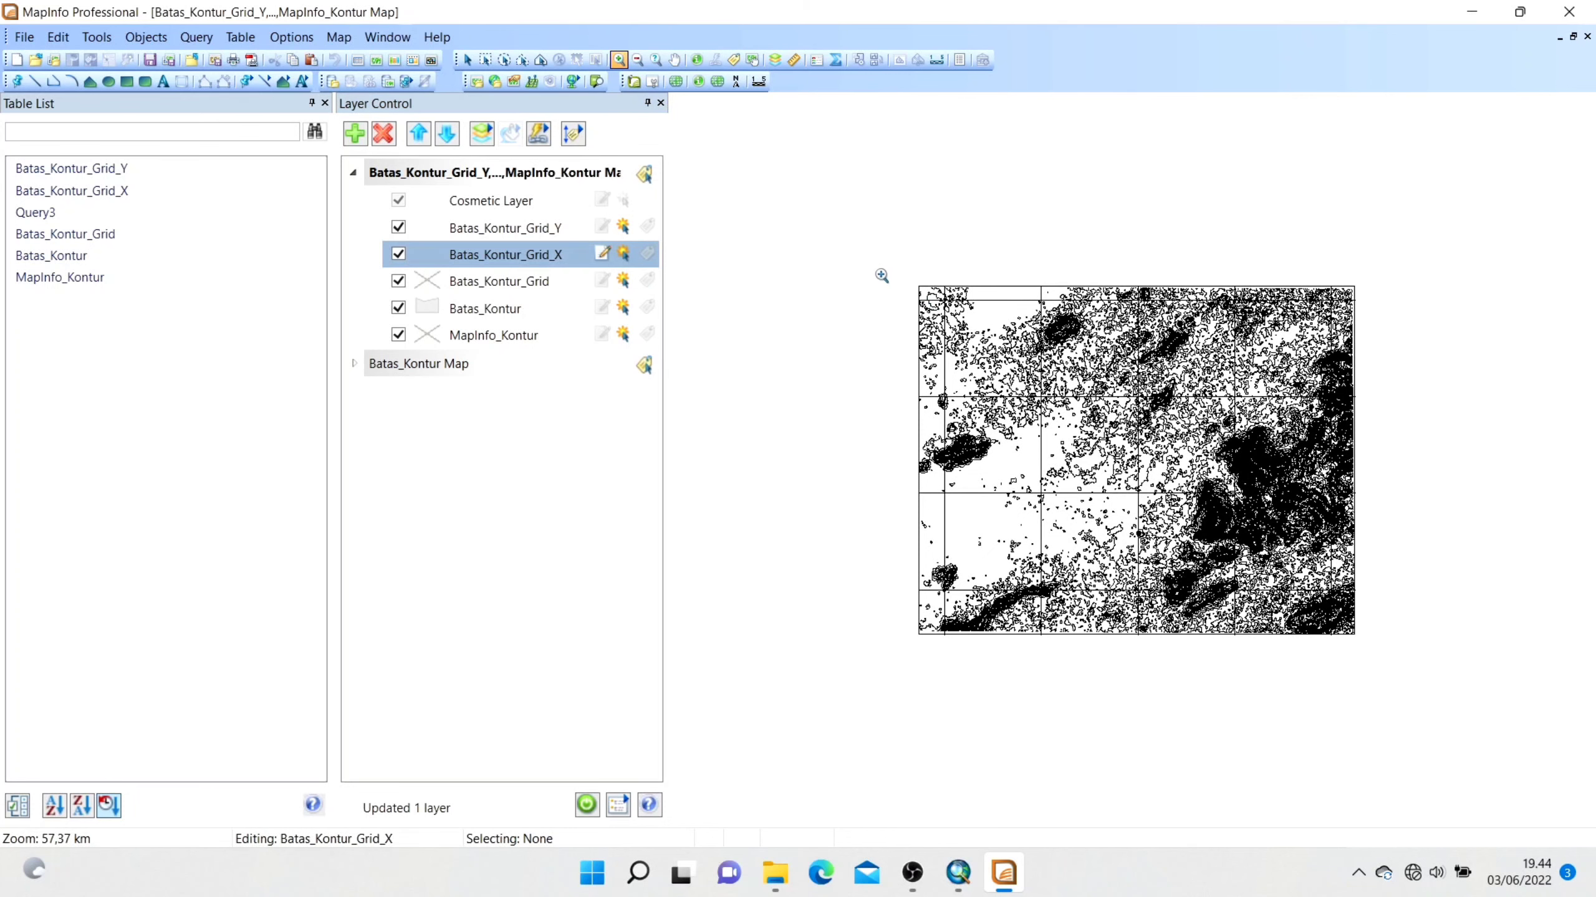
left_click_drag(879, 275, 1377, 629)
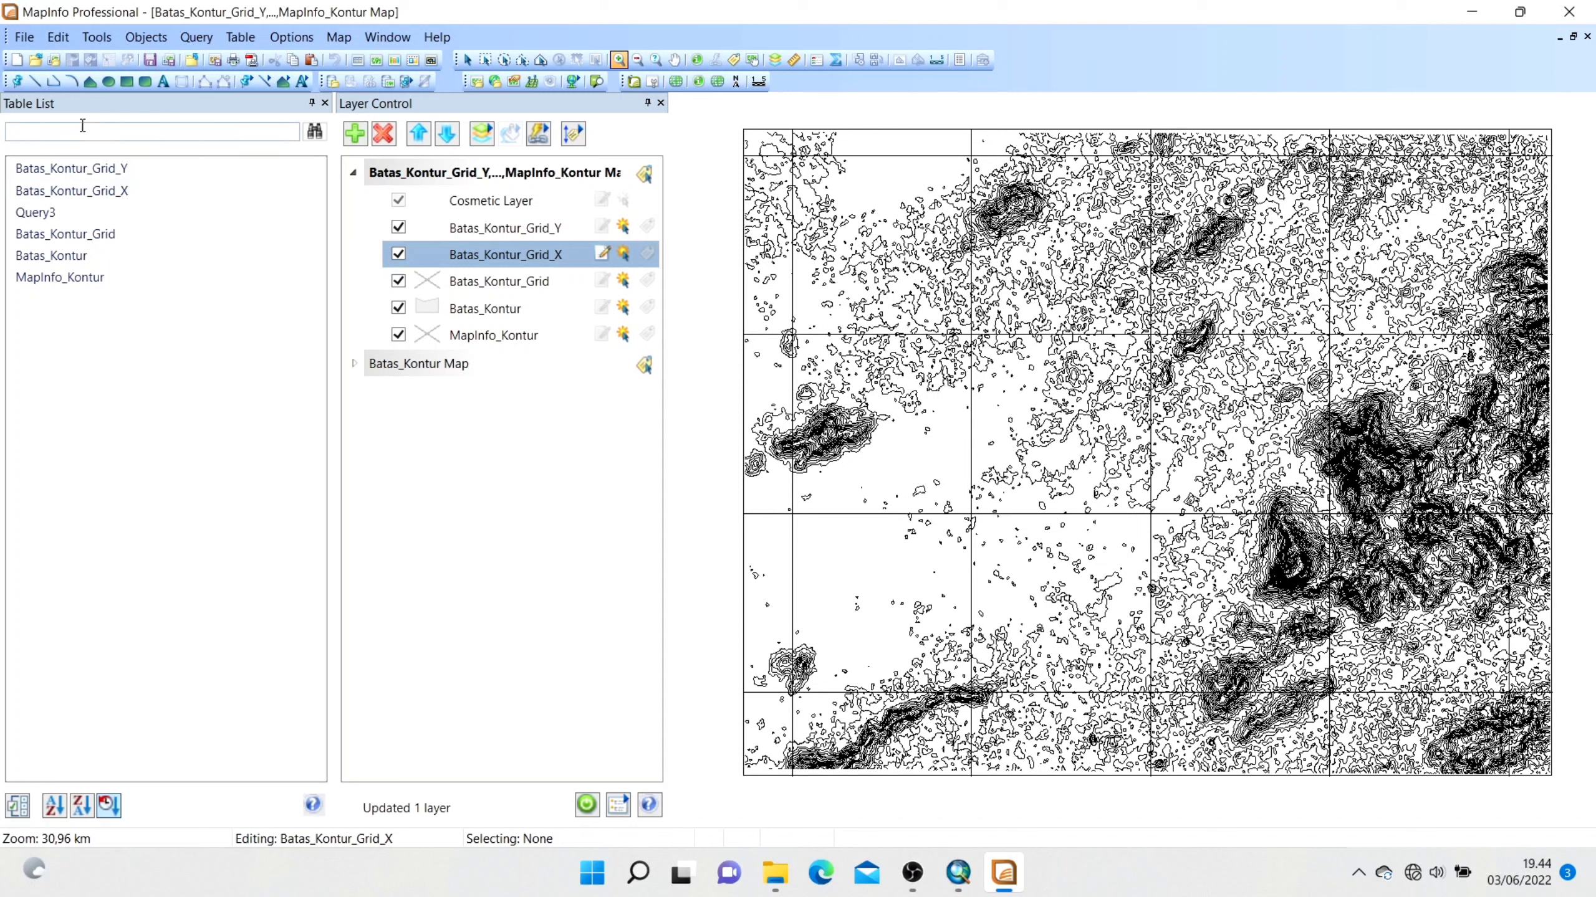
left_click(17, 81)
left_click(247, 83)
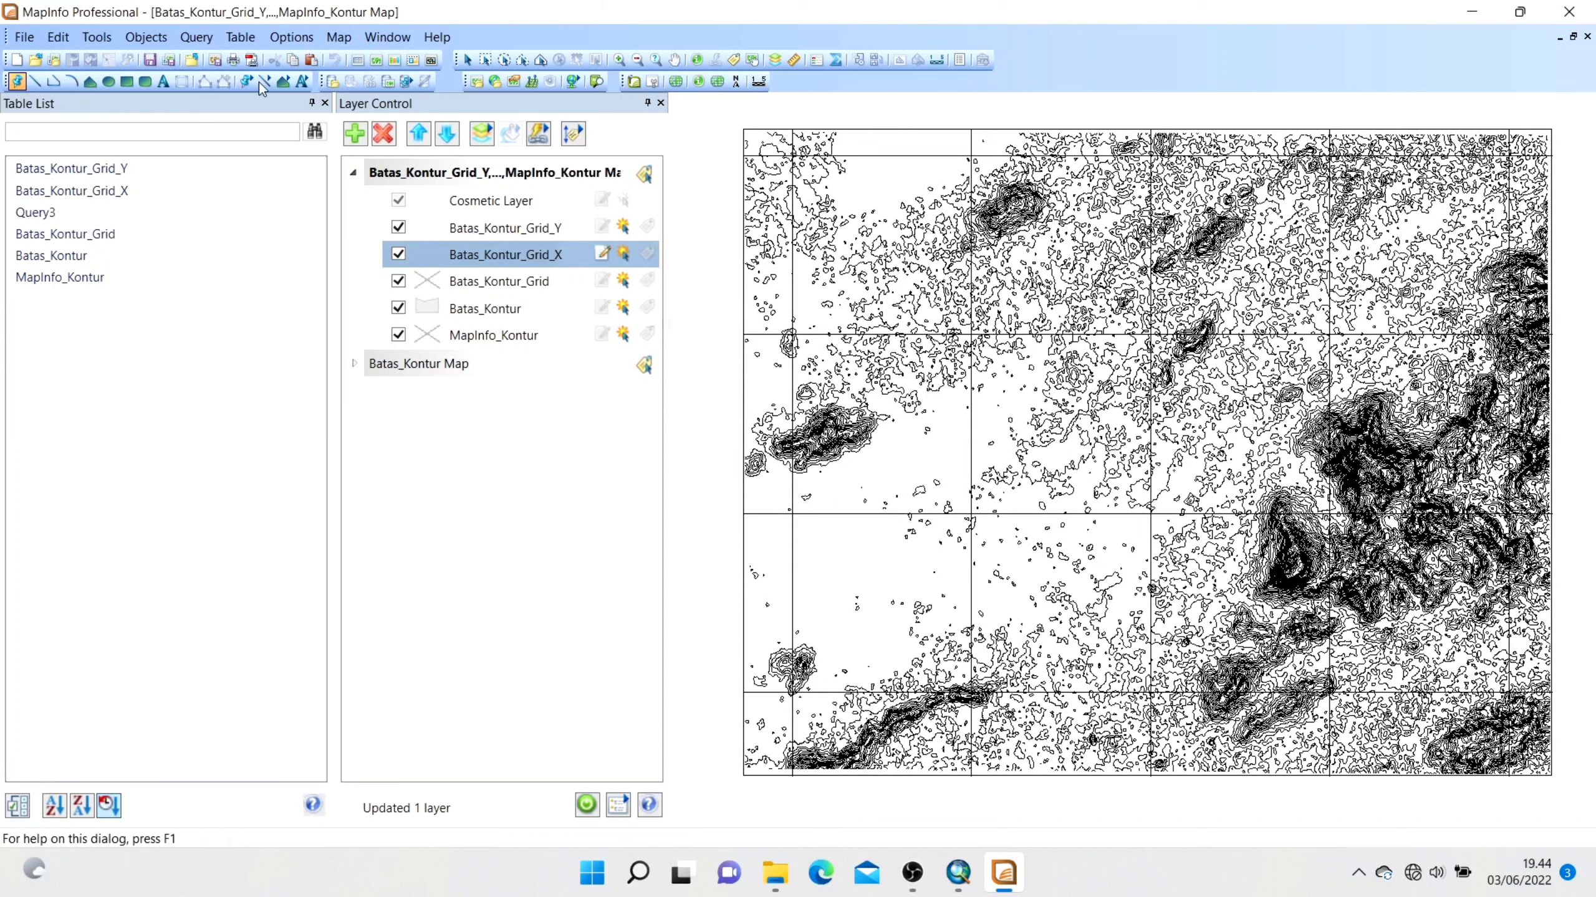
left_click(640, 293)
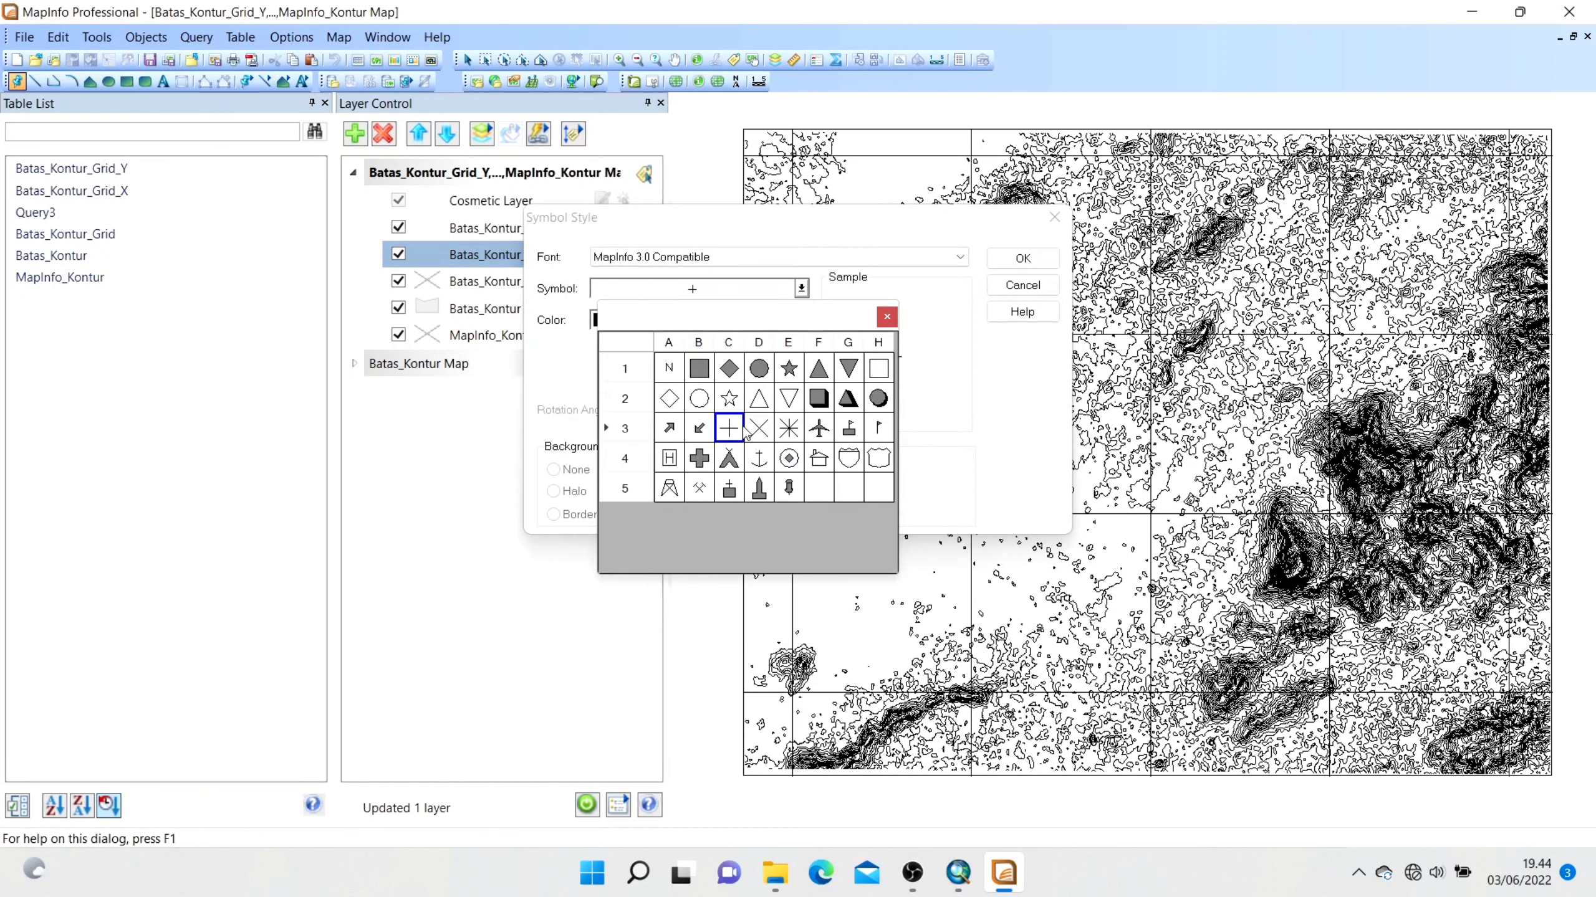
left_click(738, 434)
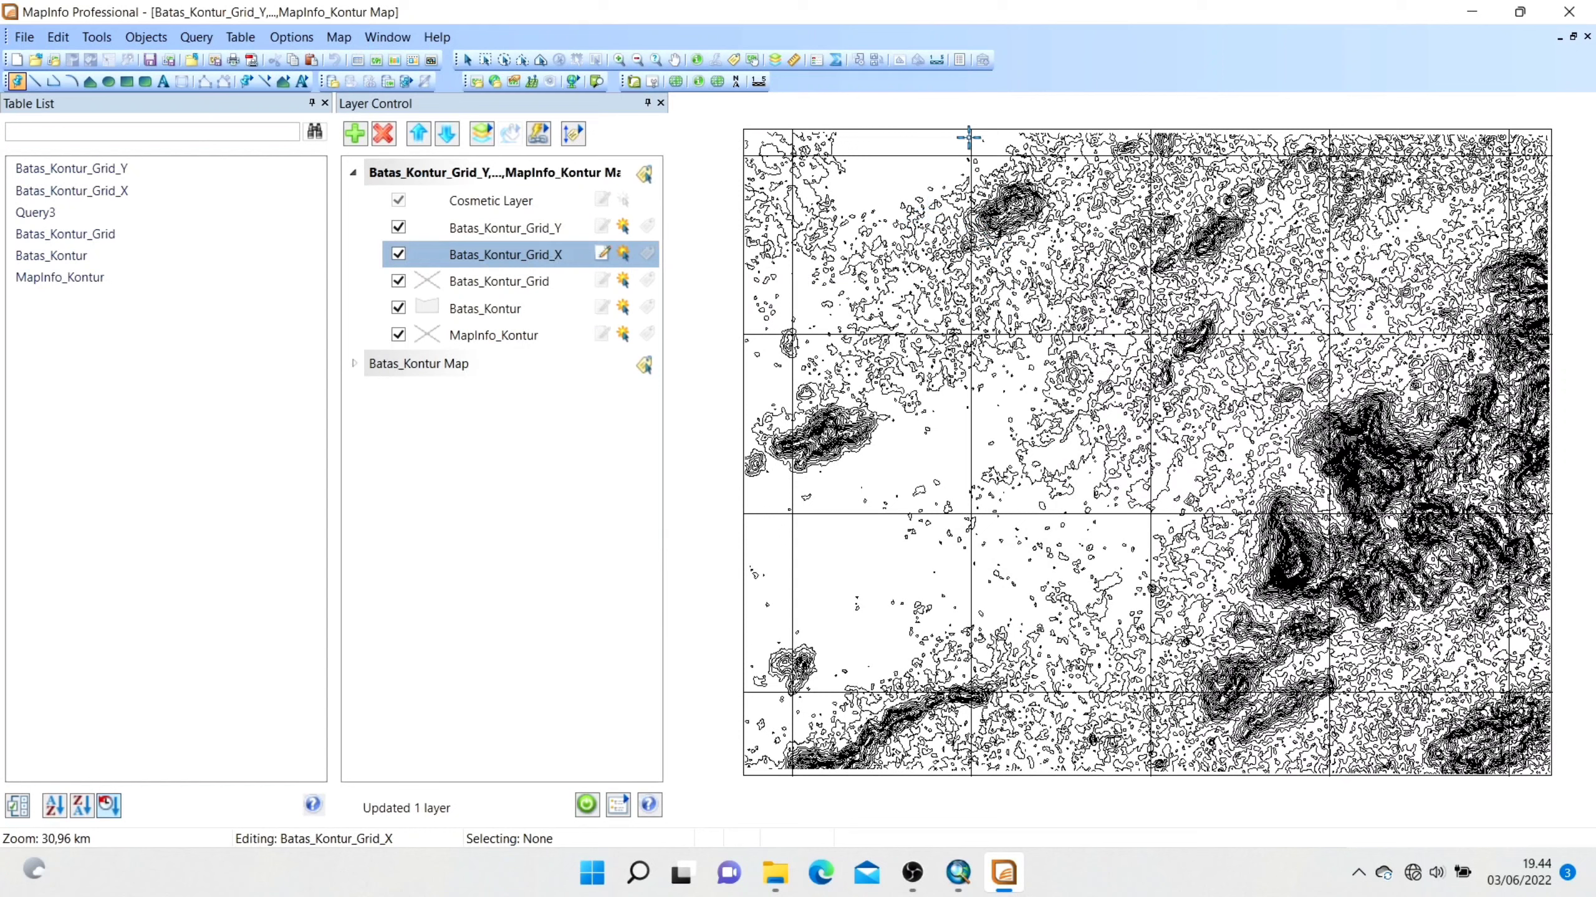
Place plus symbols where the grid lines meet the rectangle's top edge in Batas_Kontur_Grid_X and its left edge in Batas_Kontur_Grid_Y.
left_click(793, 131)
left_click(602, 226)
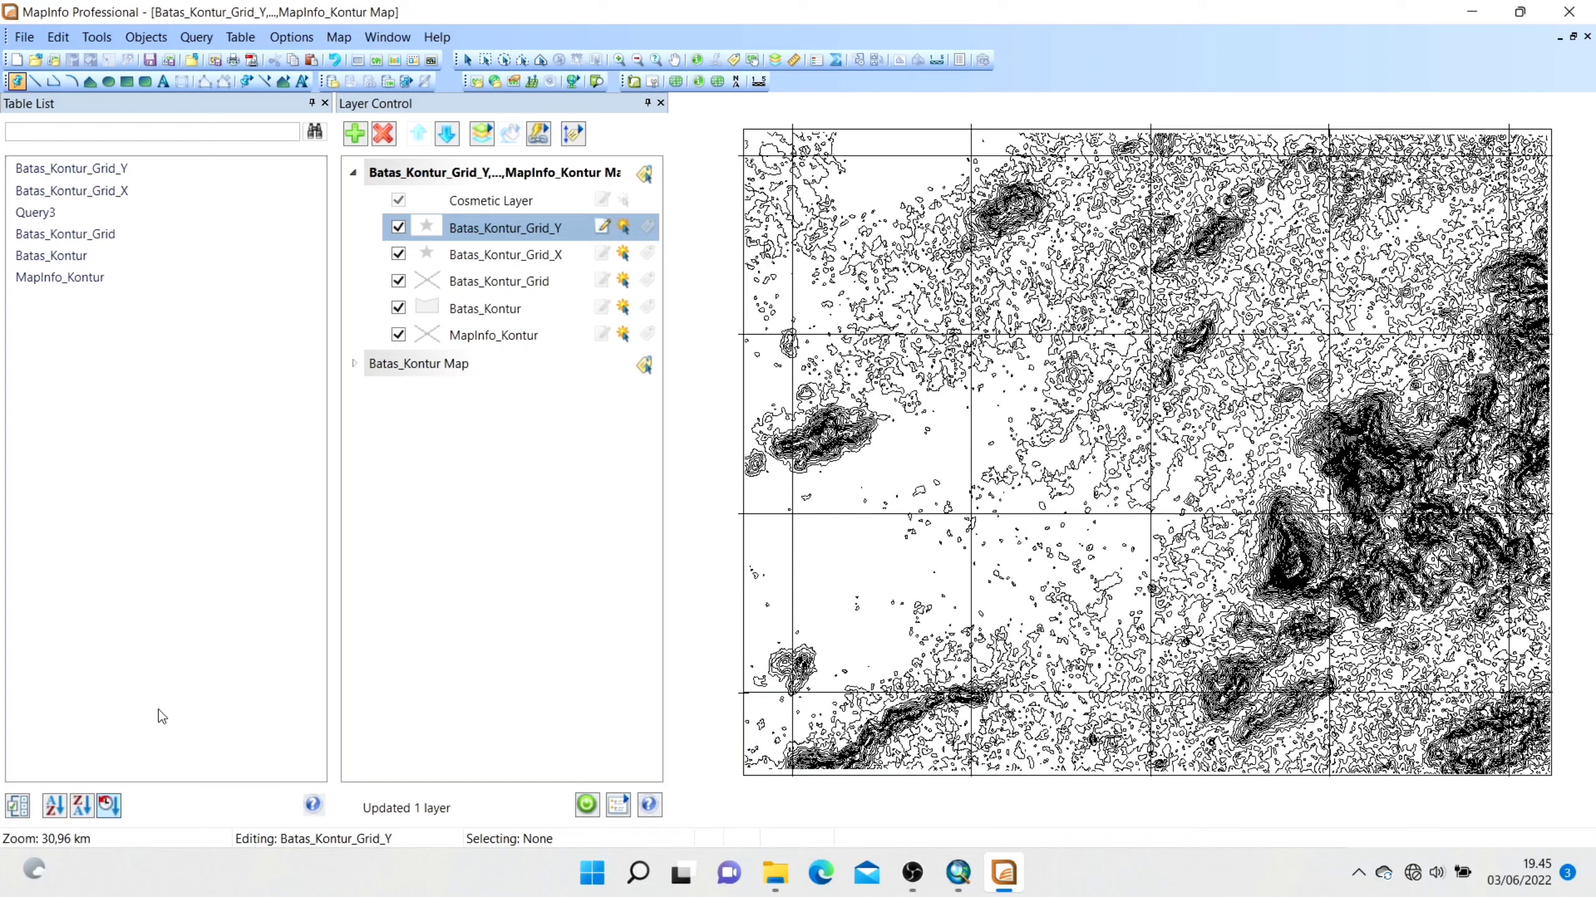
Make Batas_Kontur_Grid_X editable and start a column update targeting that table's Nilai column.
left_click(602, 253)
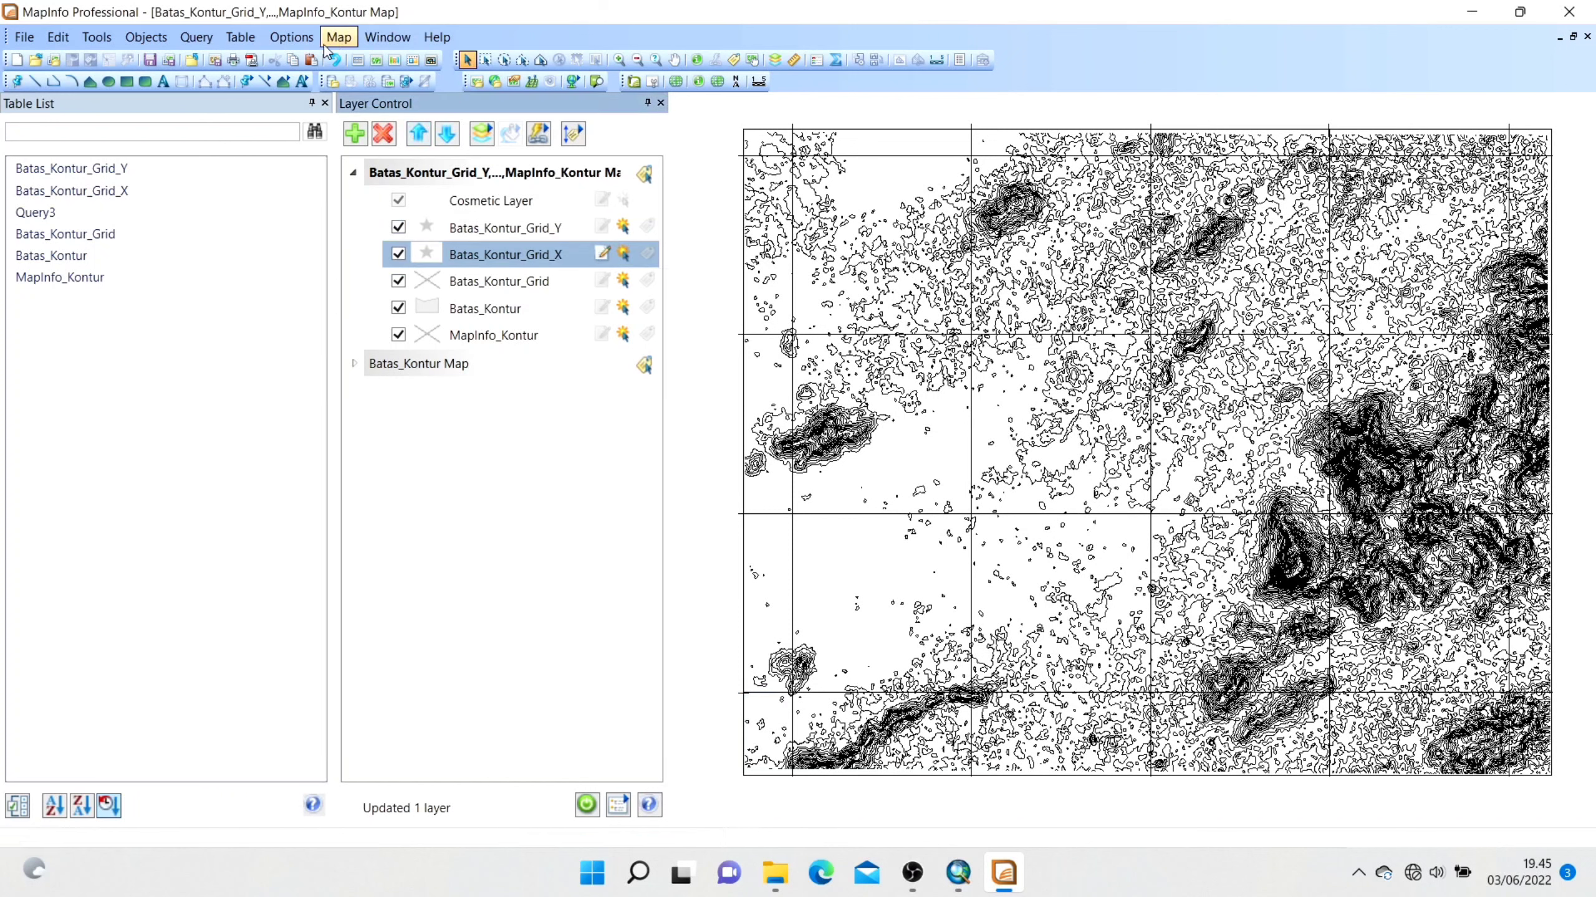
left_click(240, 36)
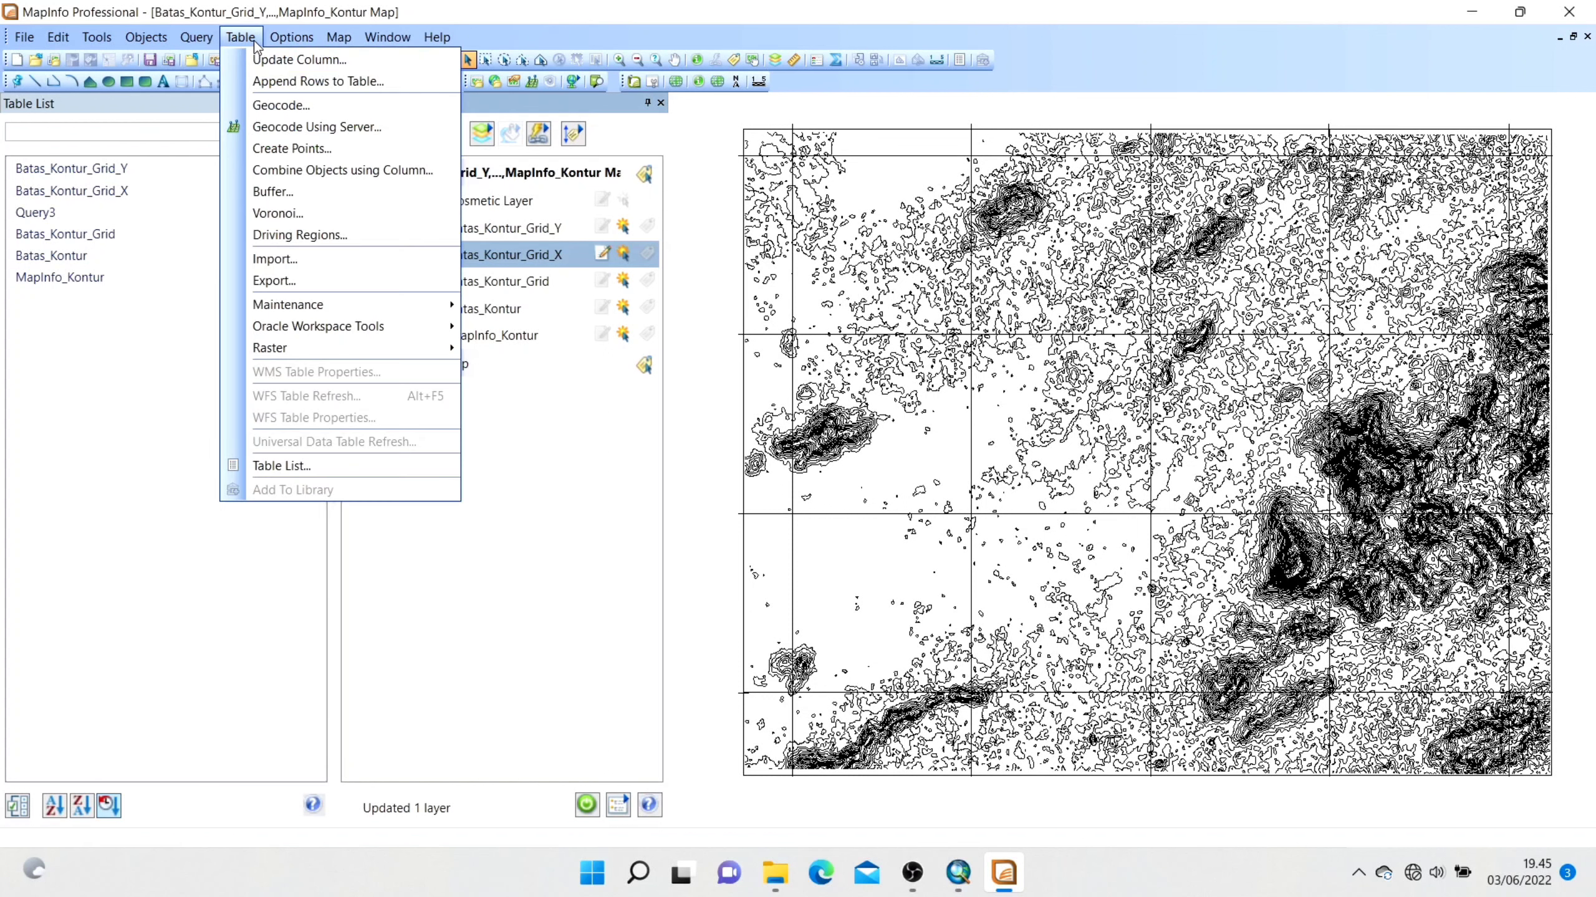
left_click(296, 58)
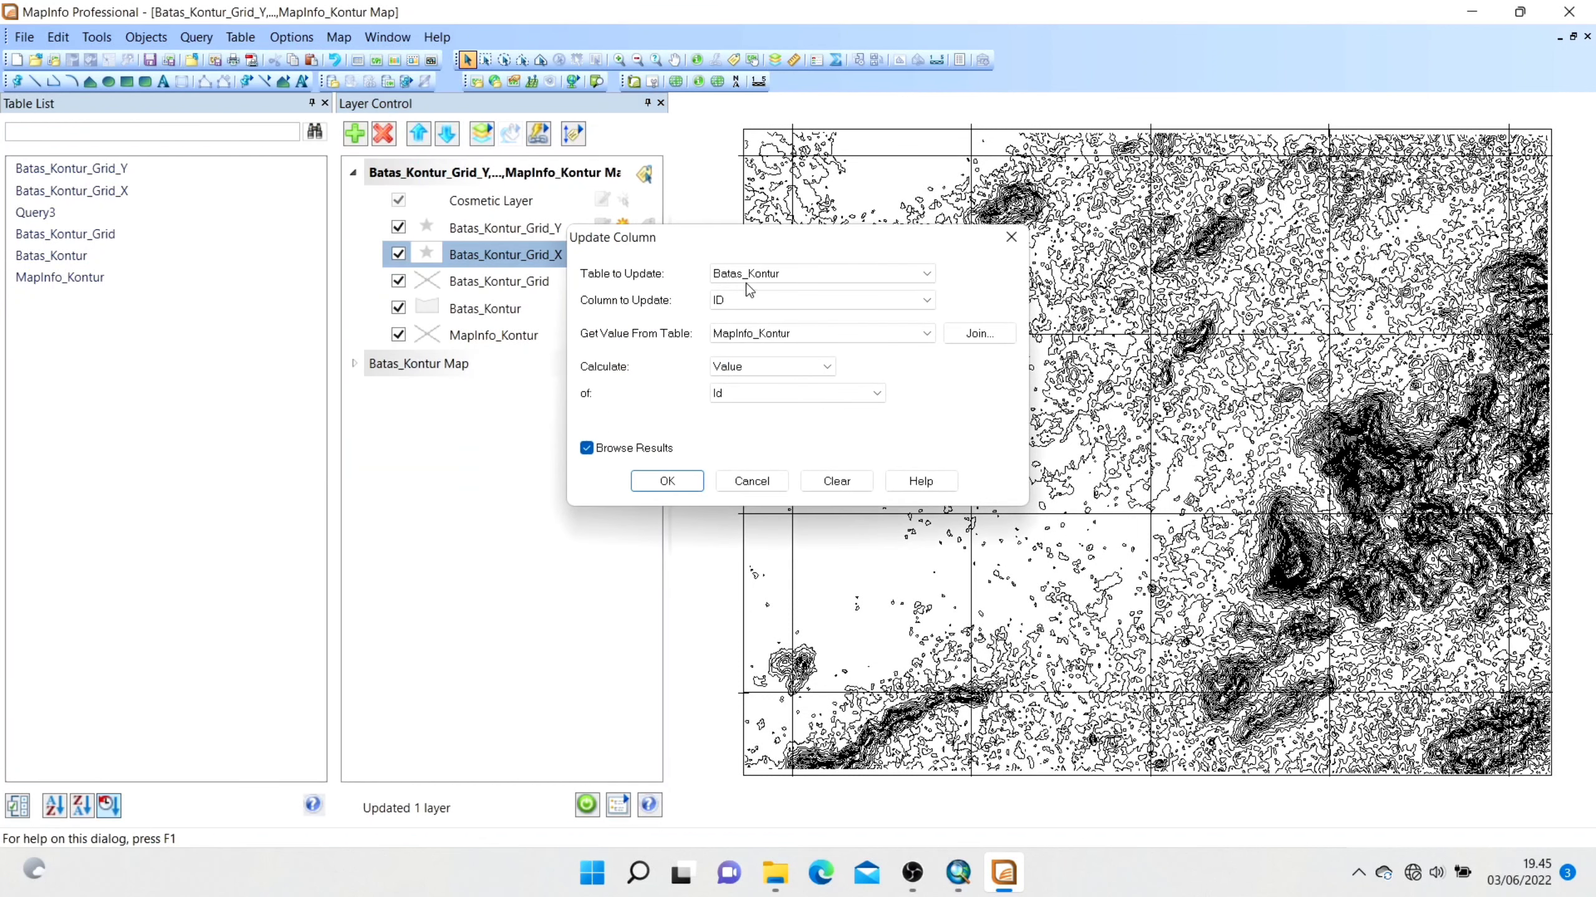
left_click(892, 273)
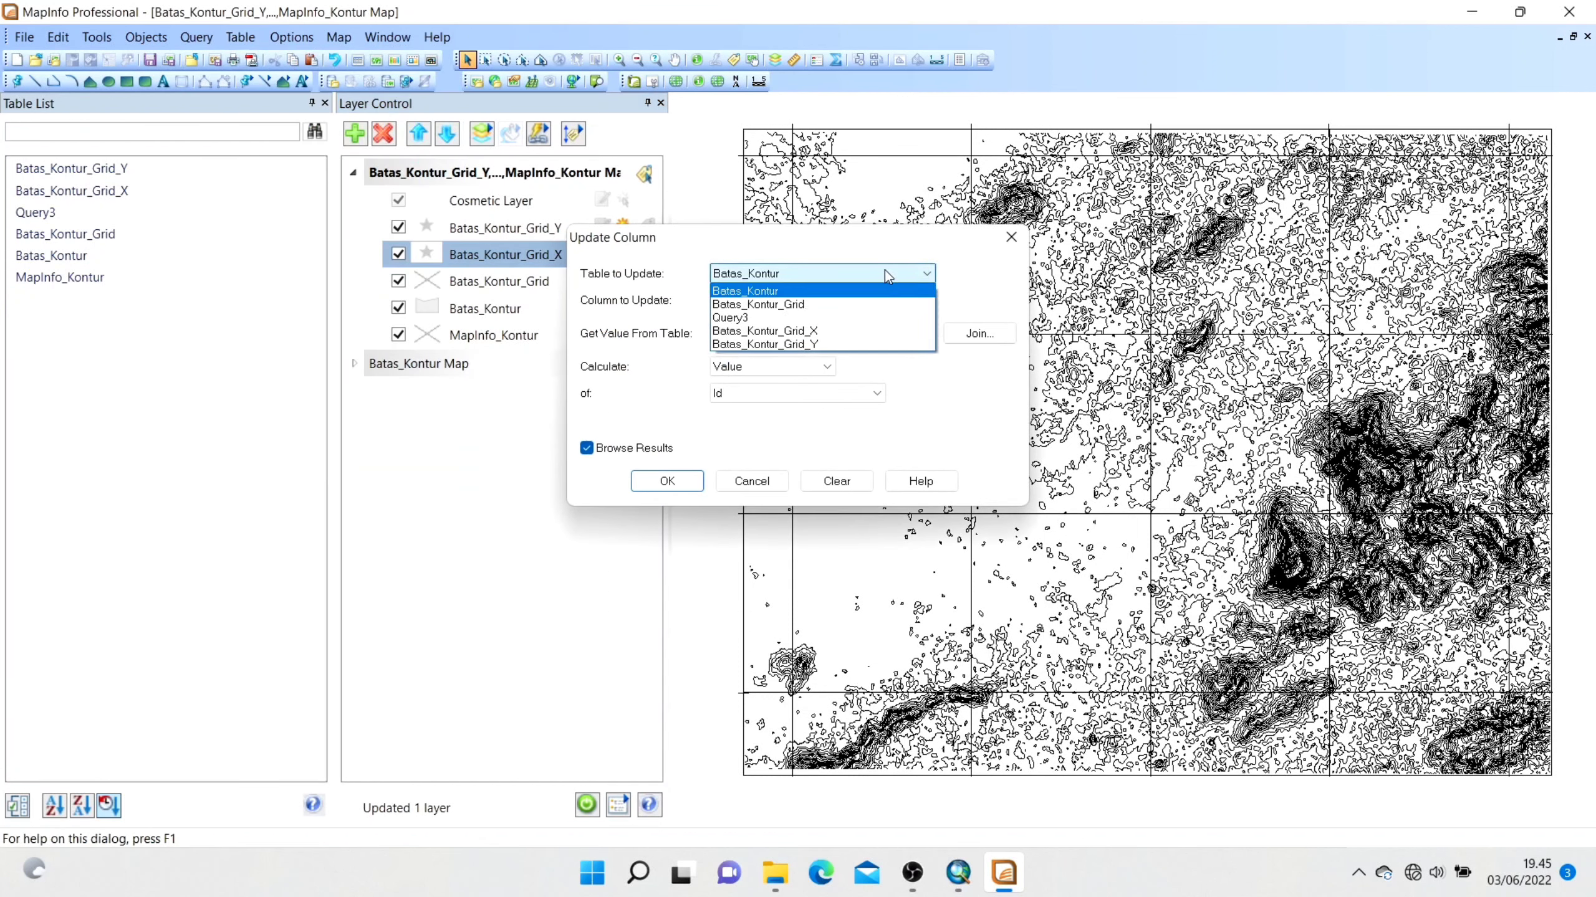
left_click(839, 331)
left_click(827, 301)
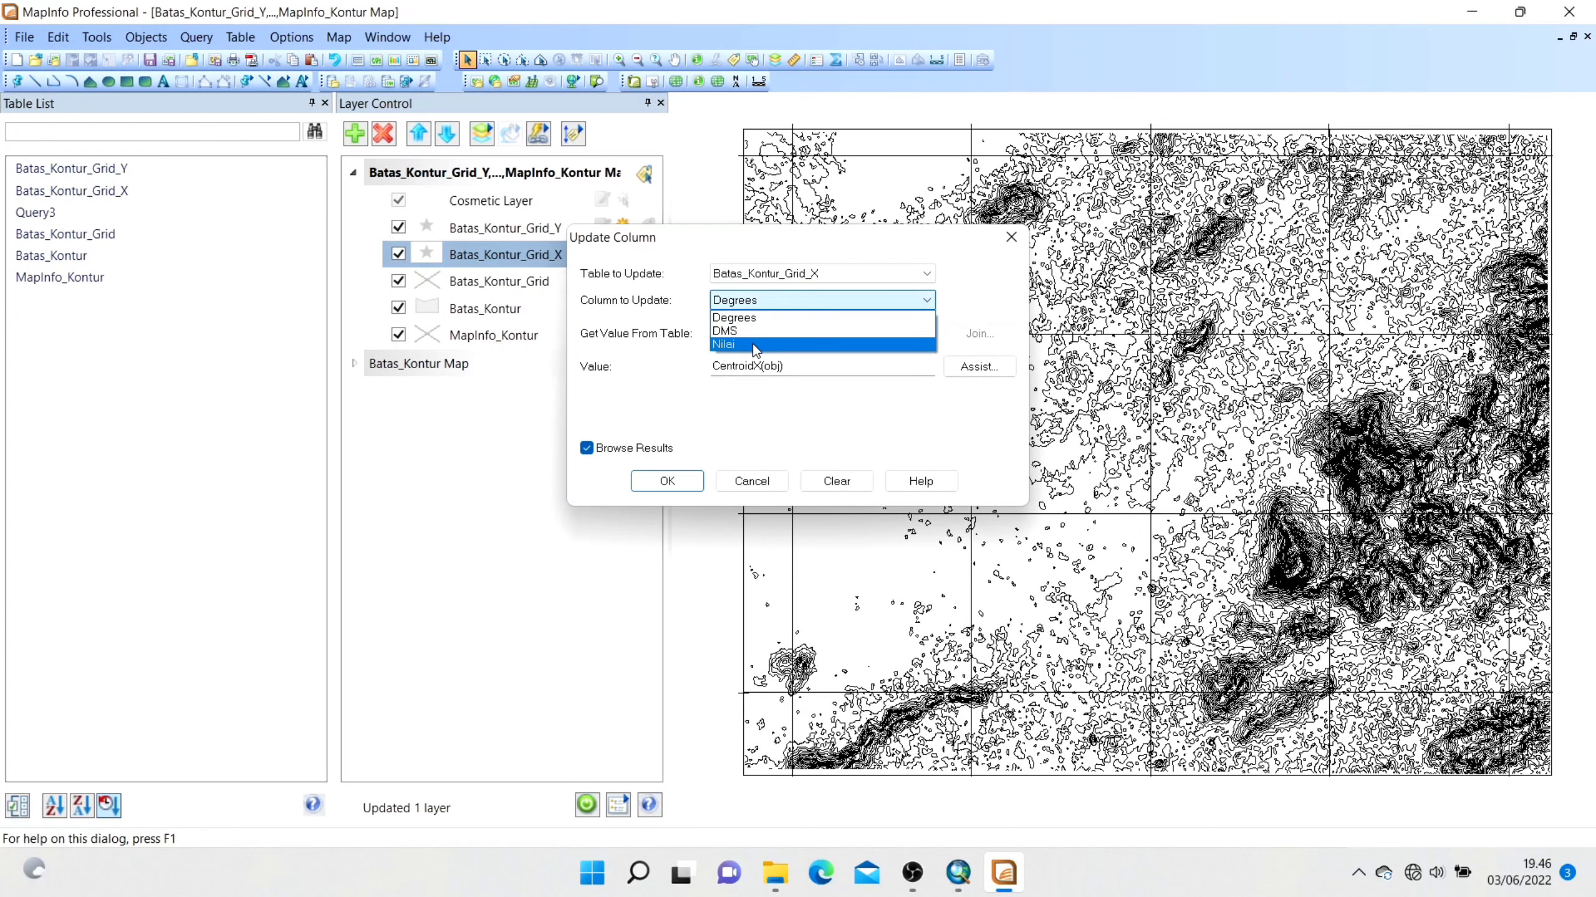
left_click(752, 345)
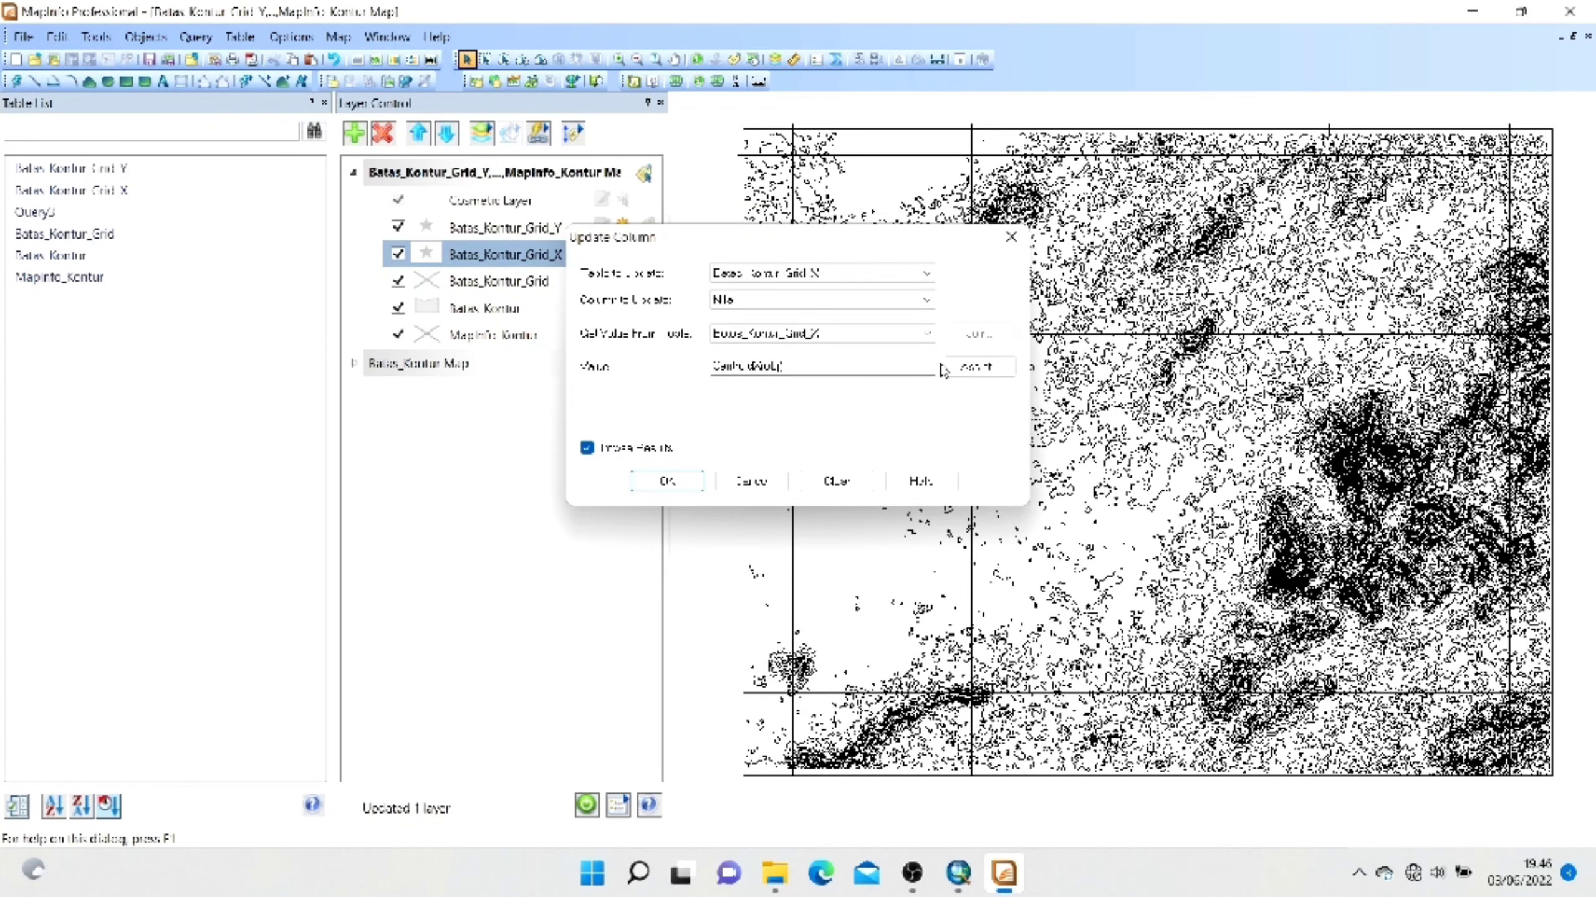
Fill the Nilai column using the expression CentroidX(obj) with Browse Results enabled, then return to the maximized map.
left_click(976, 368)
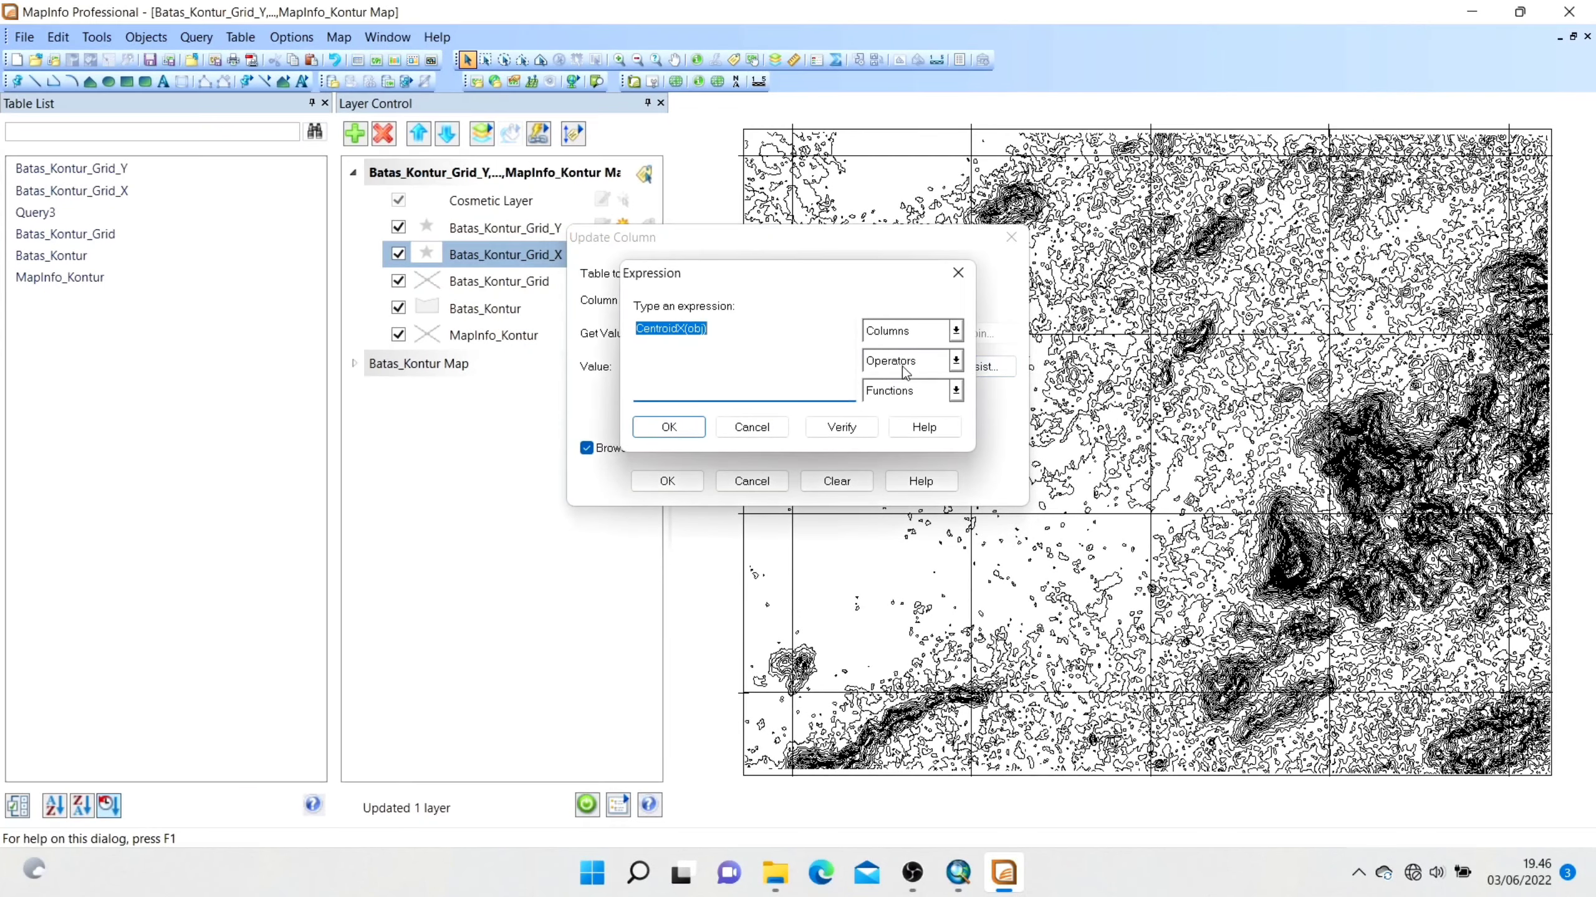
left_click(905, 390)
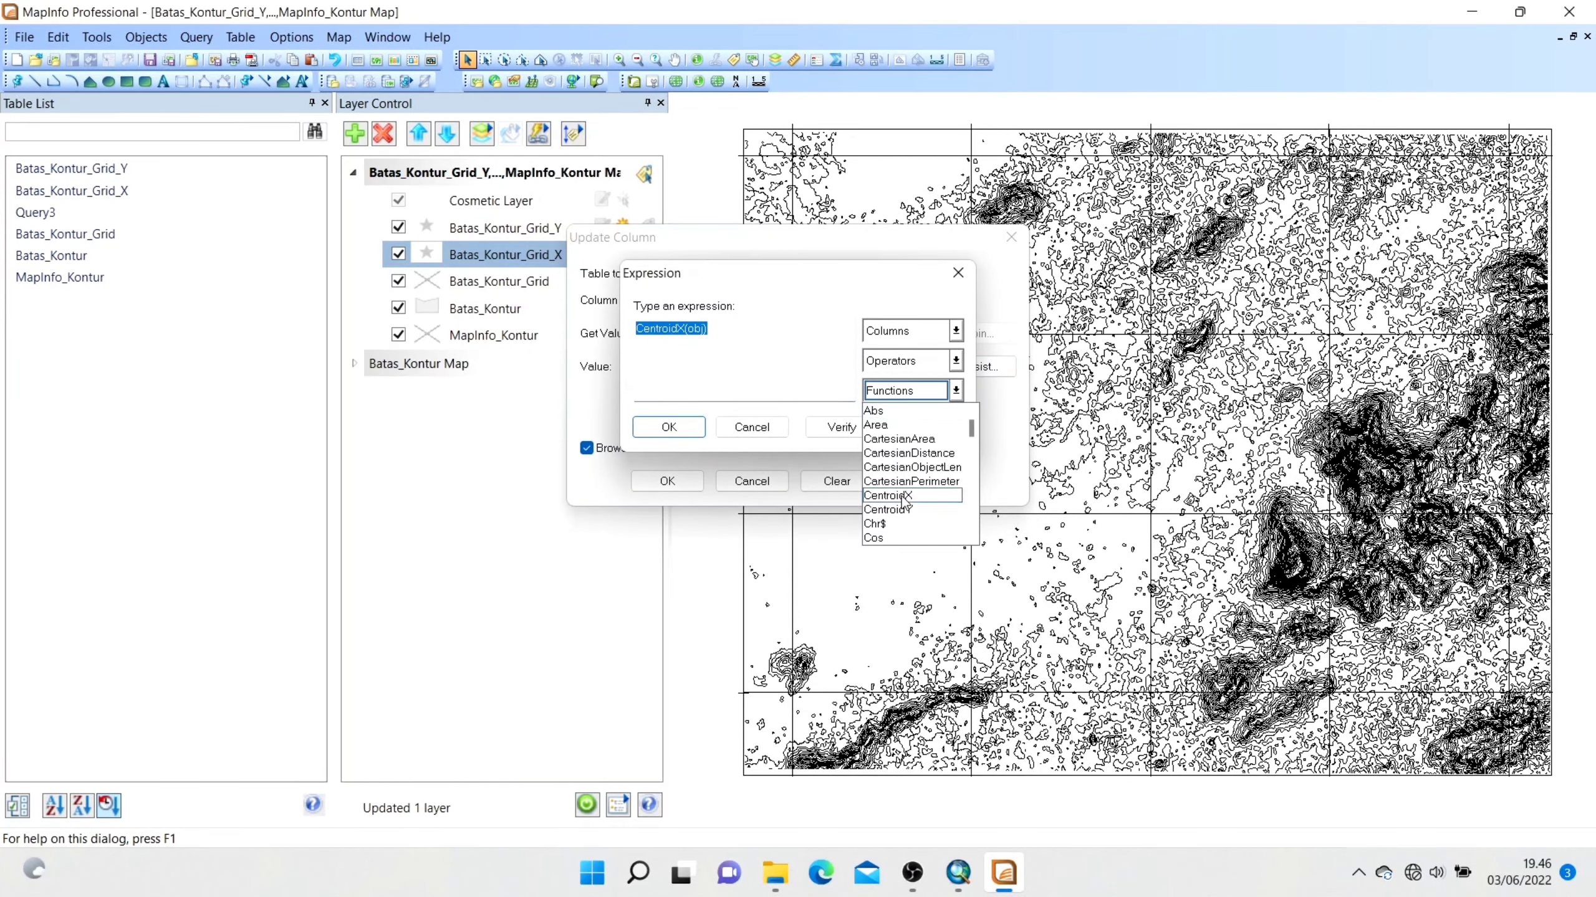
left_click(846, 415)
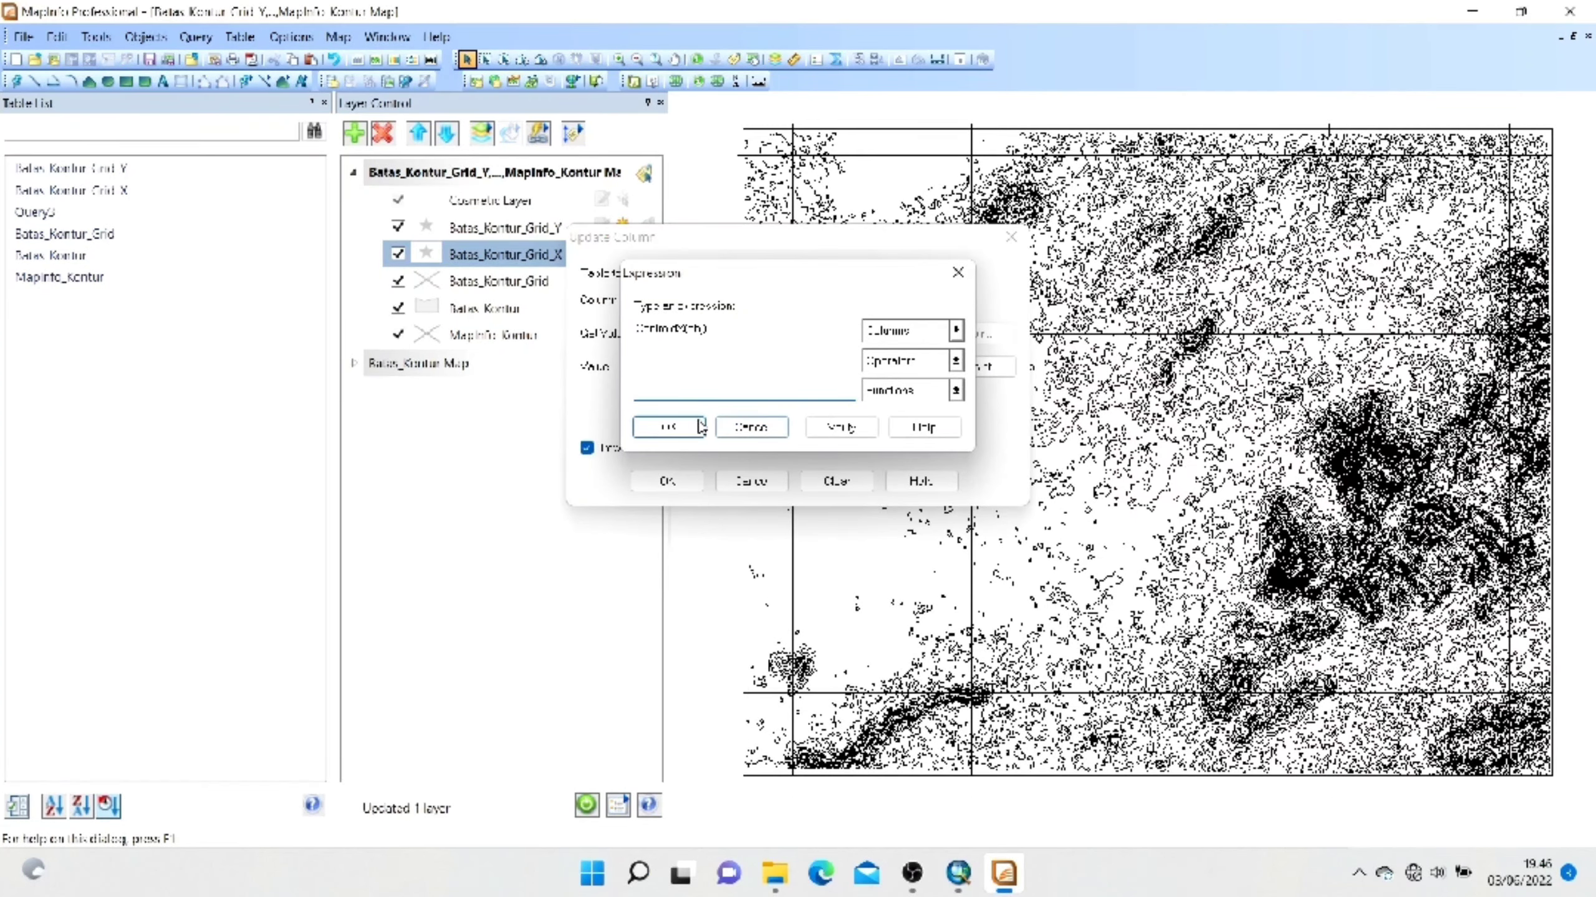
left_click(669, 427)
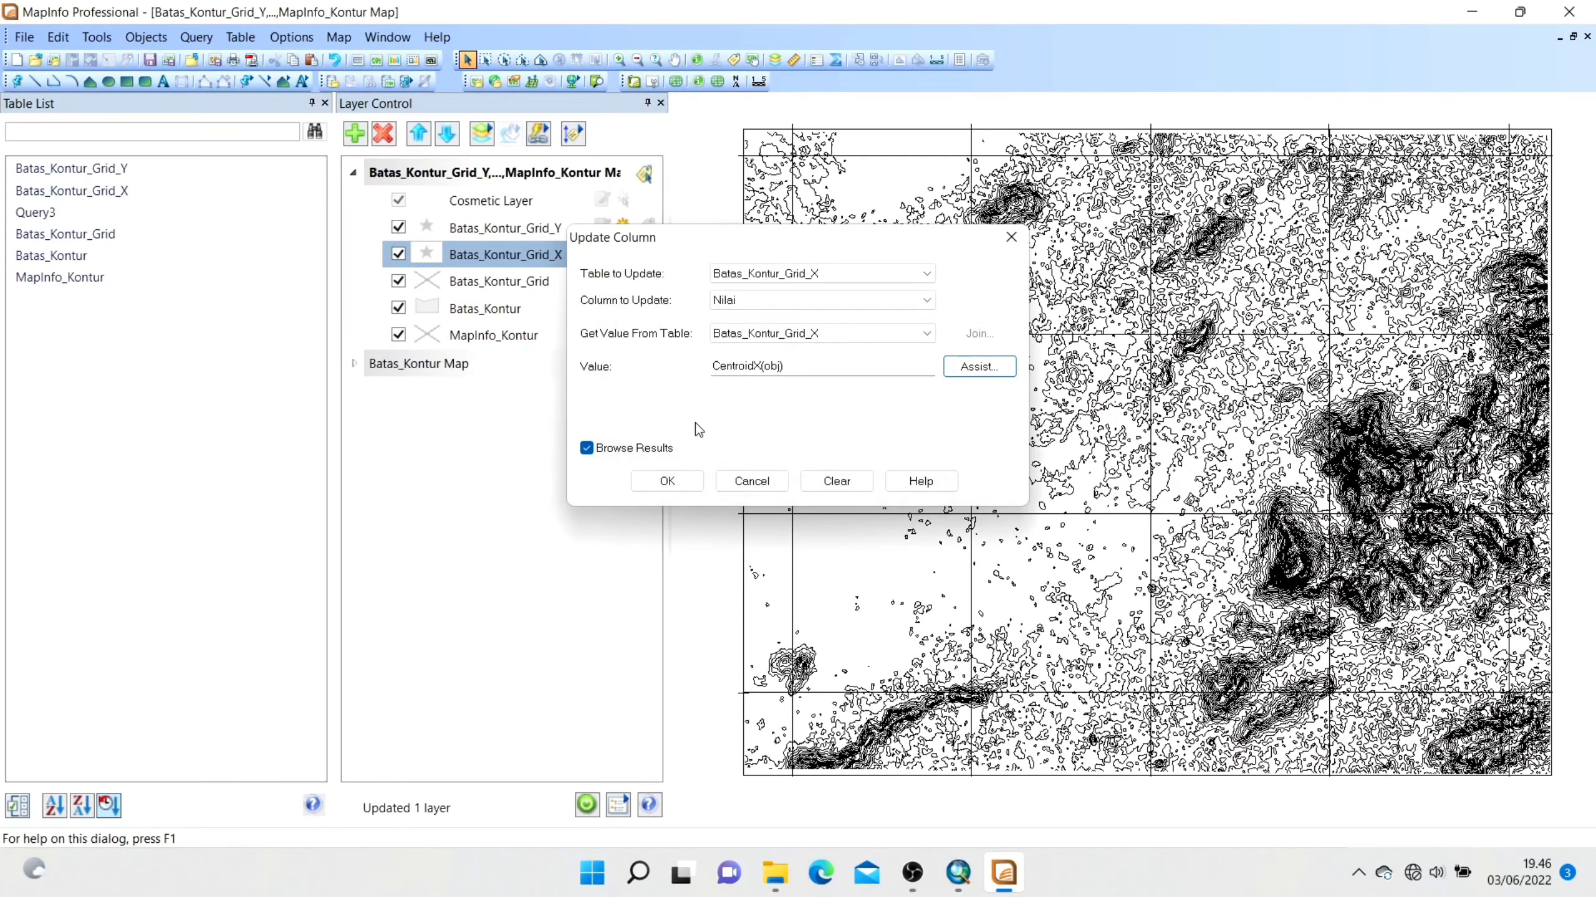
left_click(677, 481)
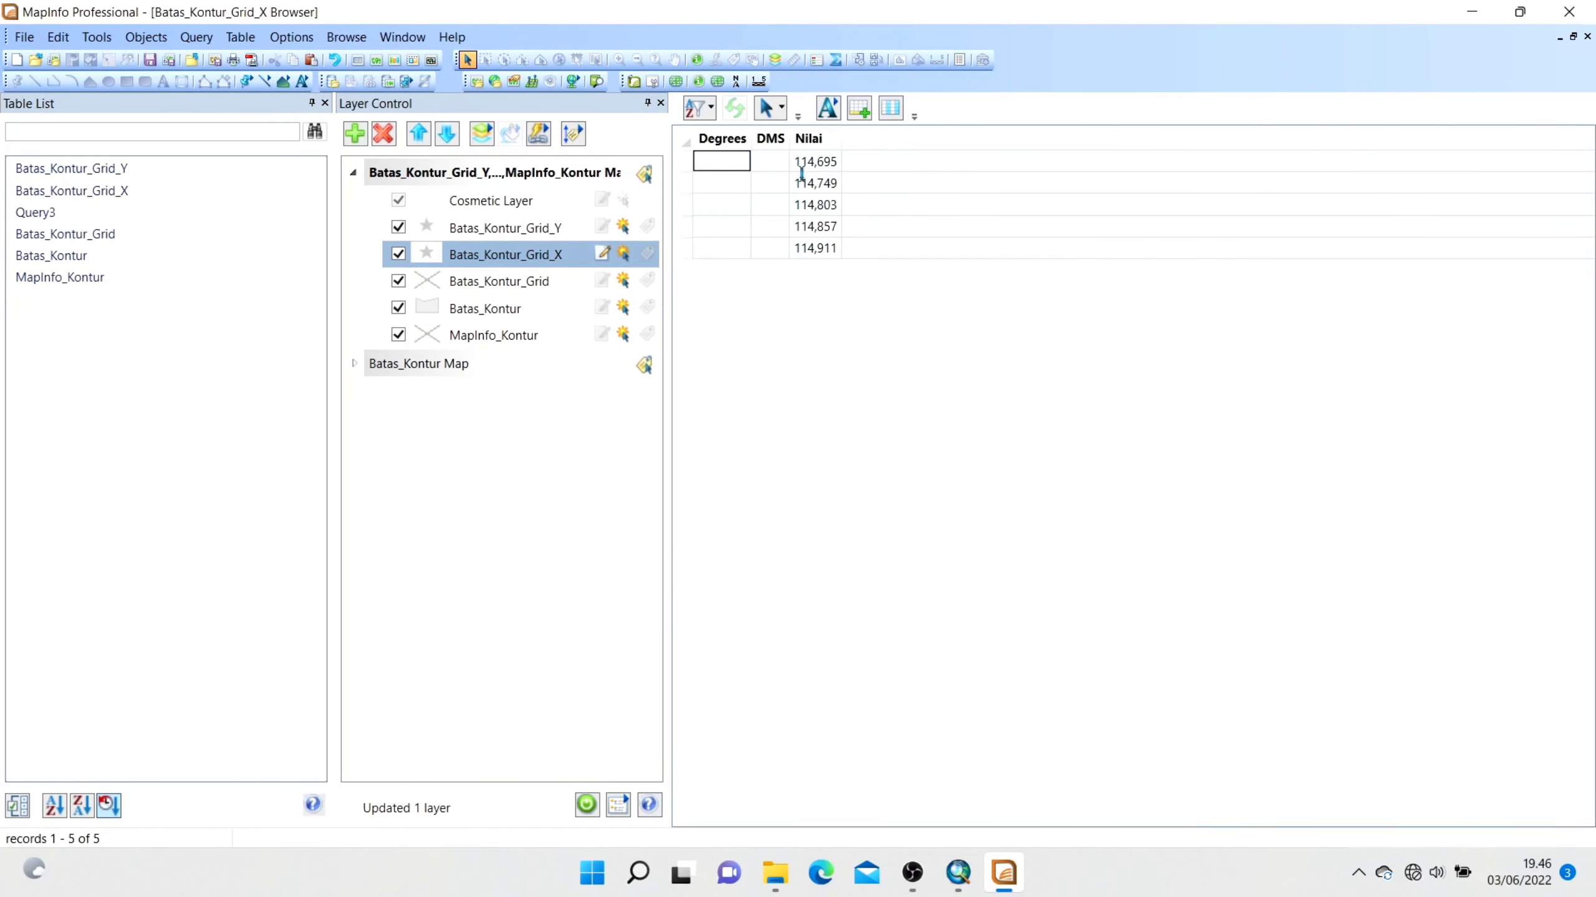
left_click(1560, 36)
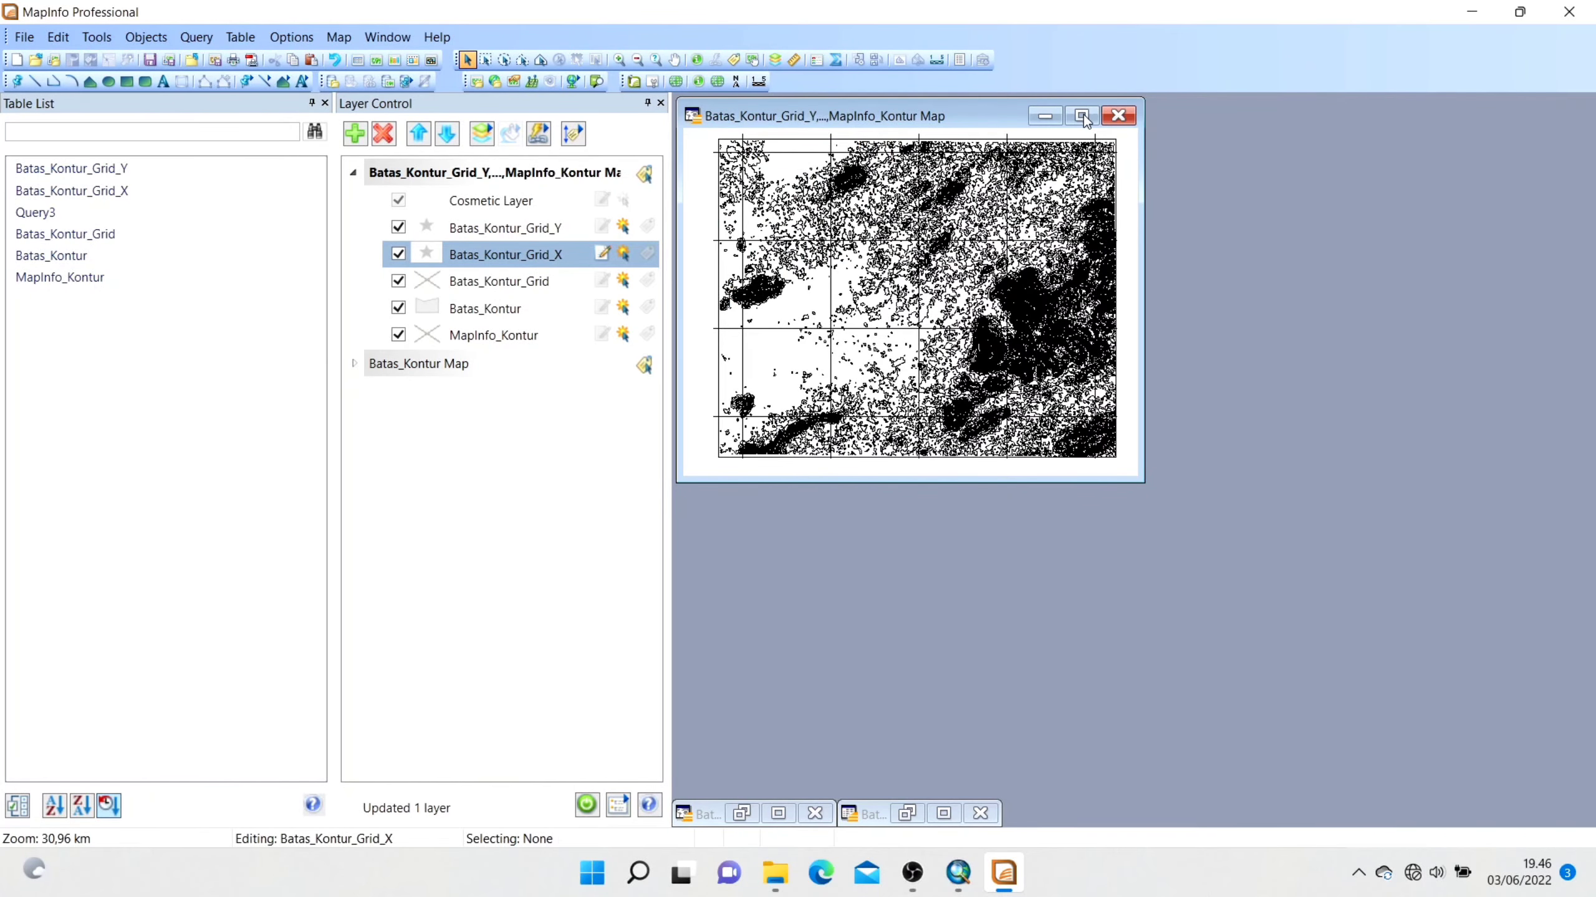
left_click(1082, 115)
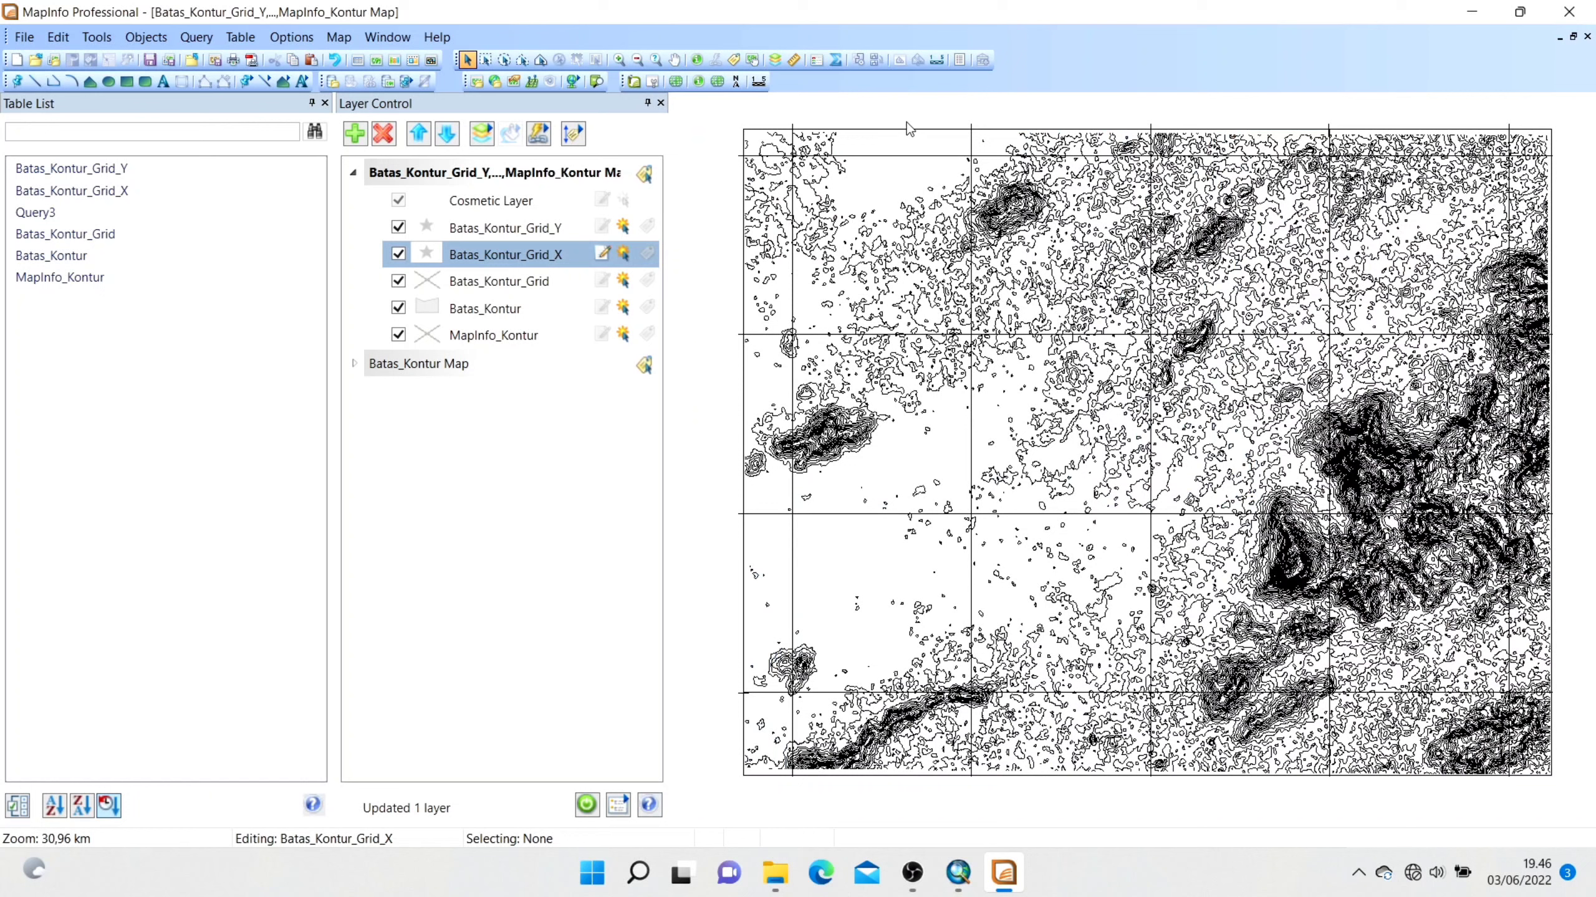
Make Batas_Kontur_Grid_Y editable and start a column update targeting that table's Nilai column.
left_click(602, 227)
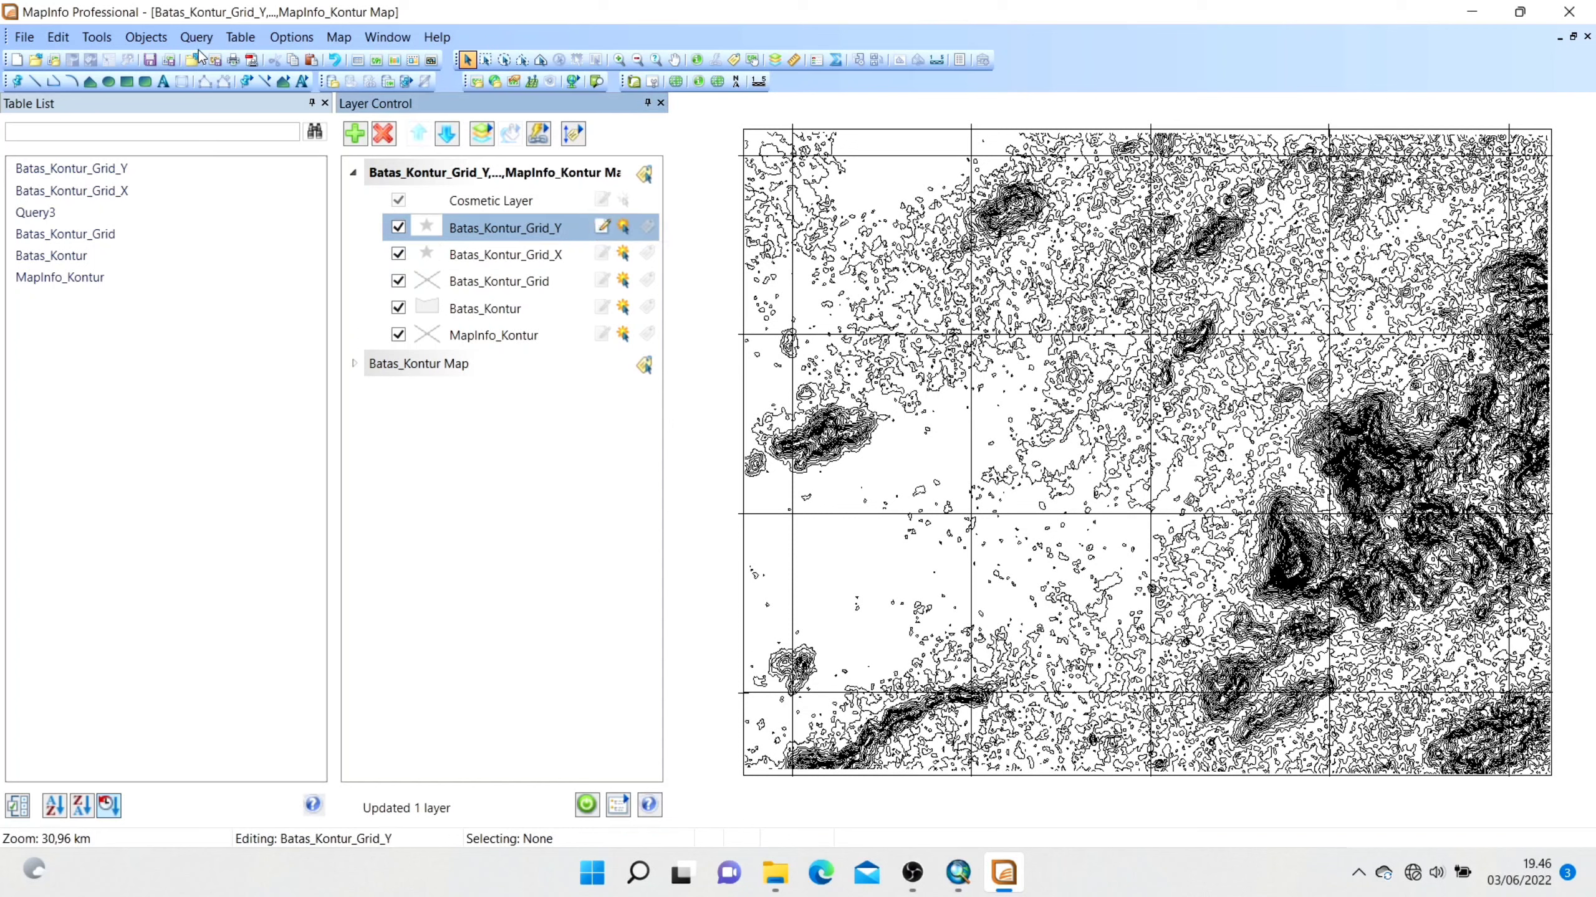
left_click(240, 36)
left_click(284, 58)
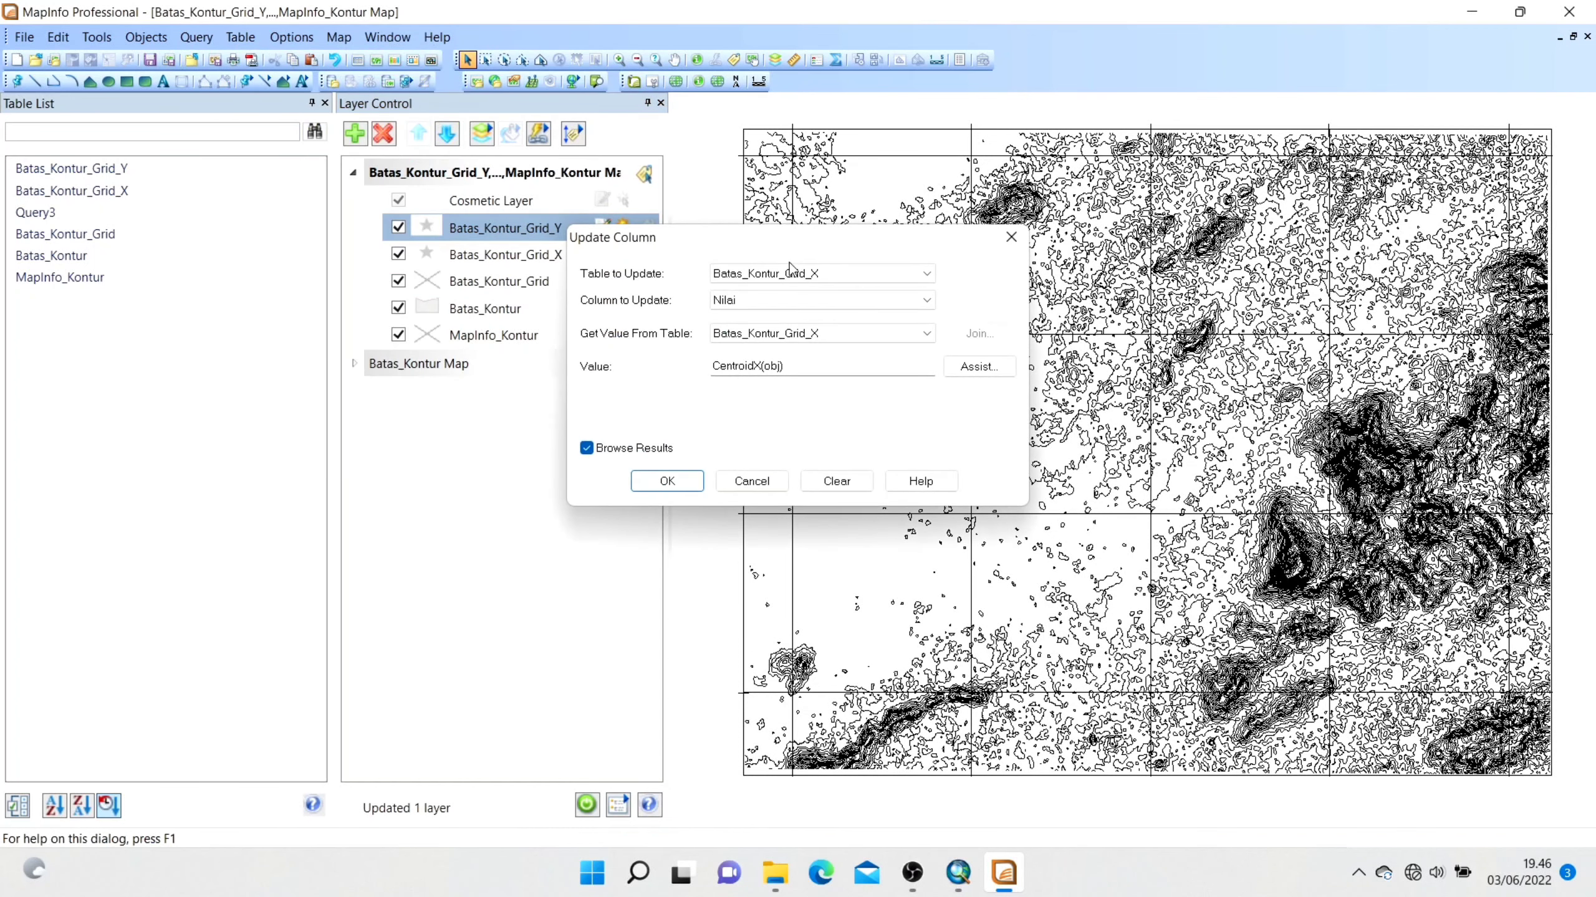
left_click(879, 273)
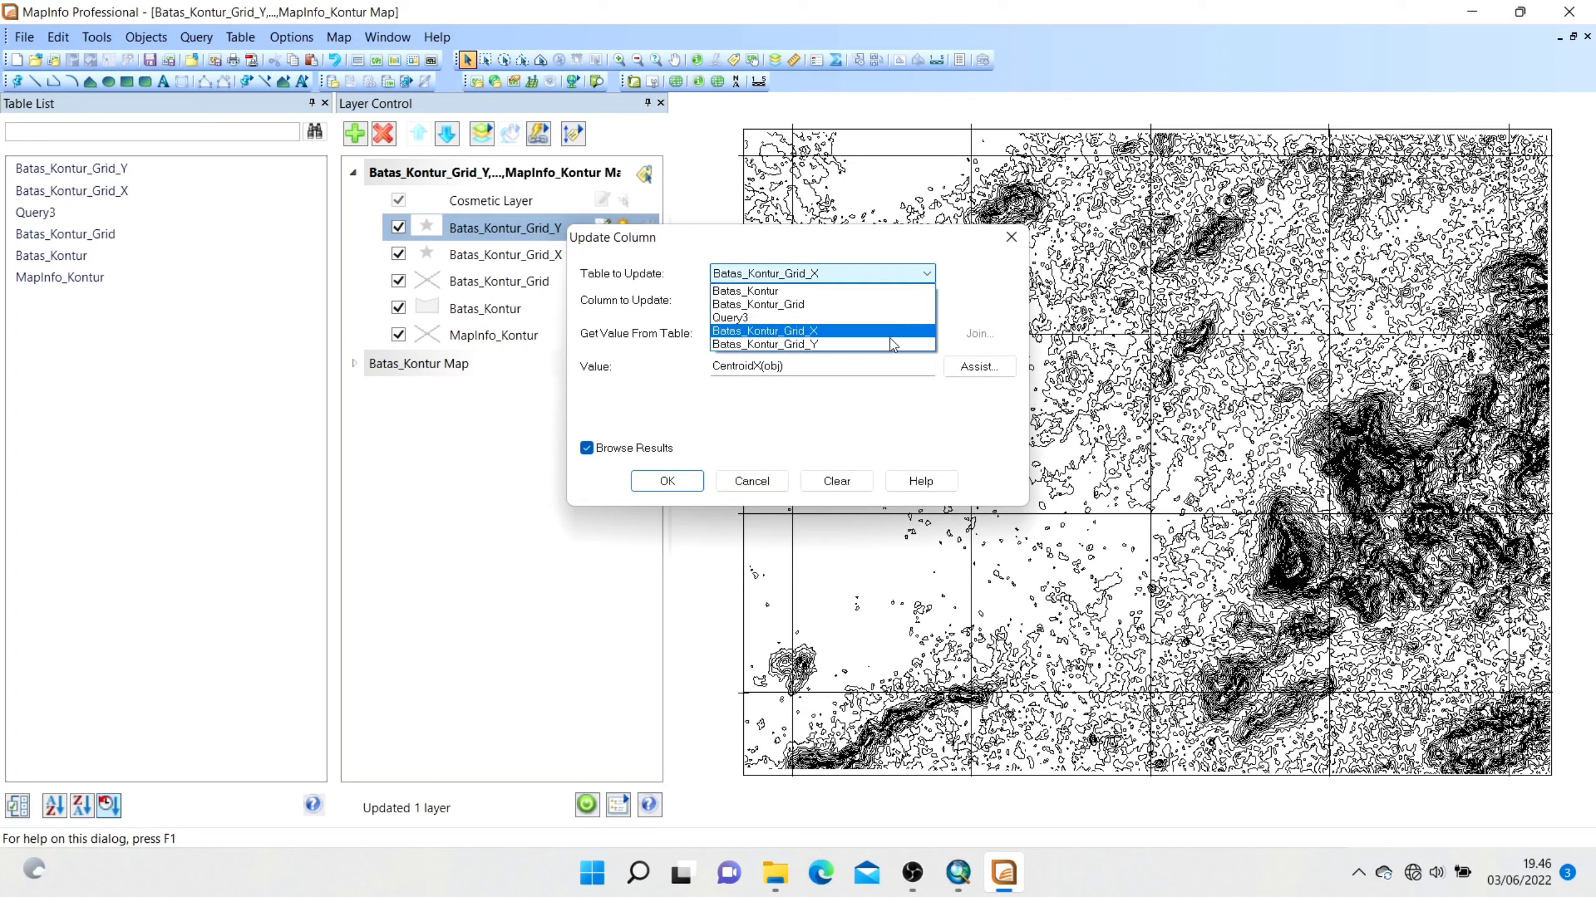
left_click(888, 340)
left_click(895, 301)
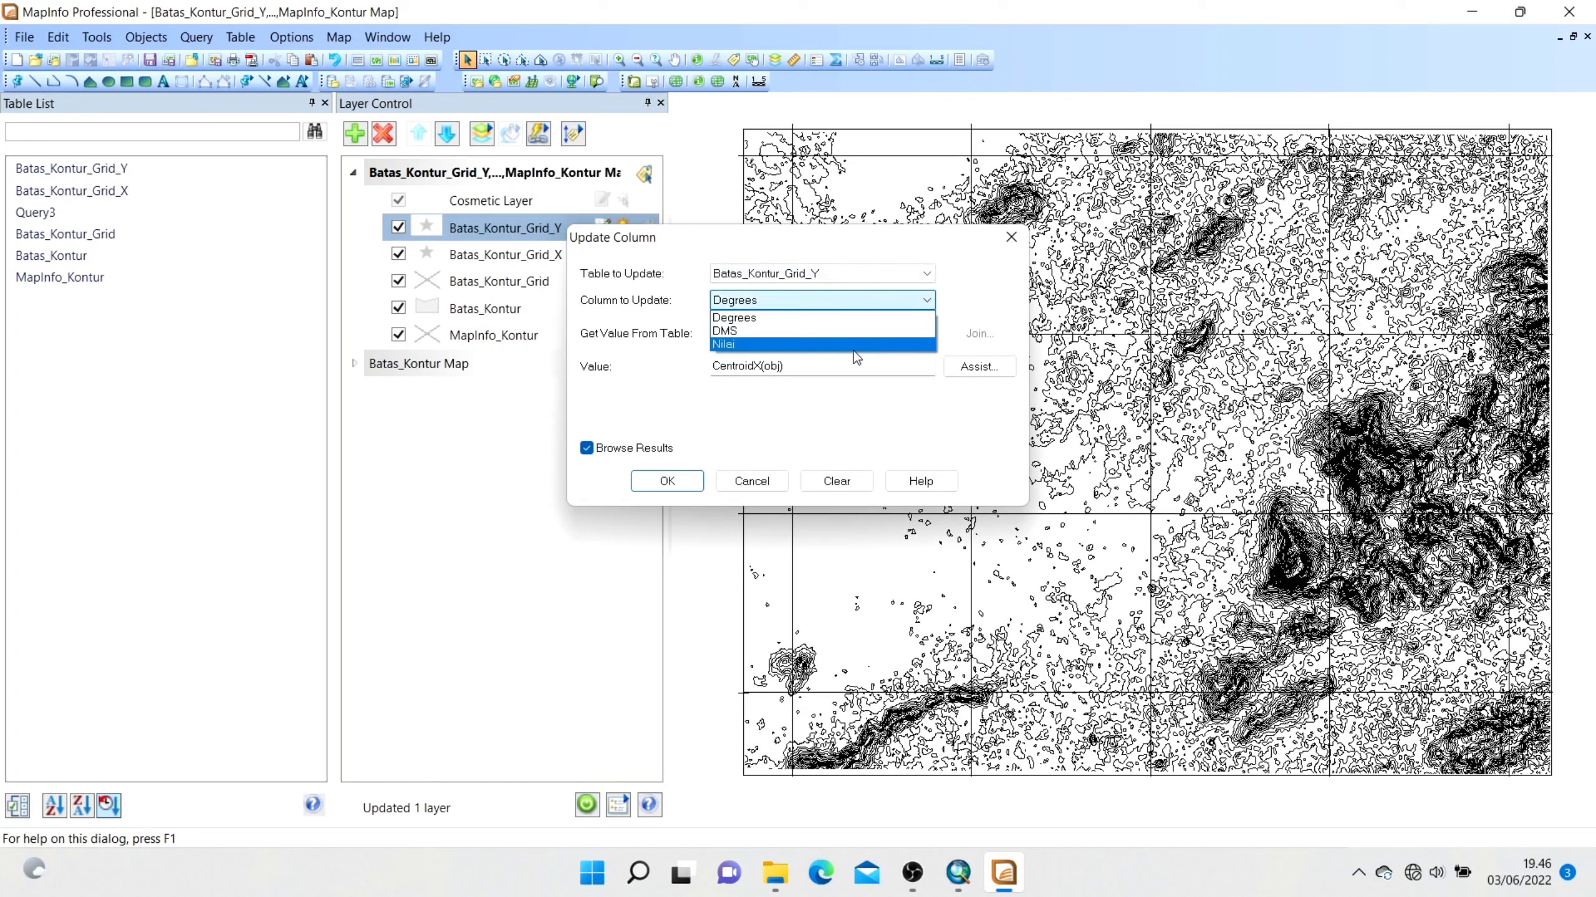
left_click(850, 347)
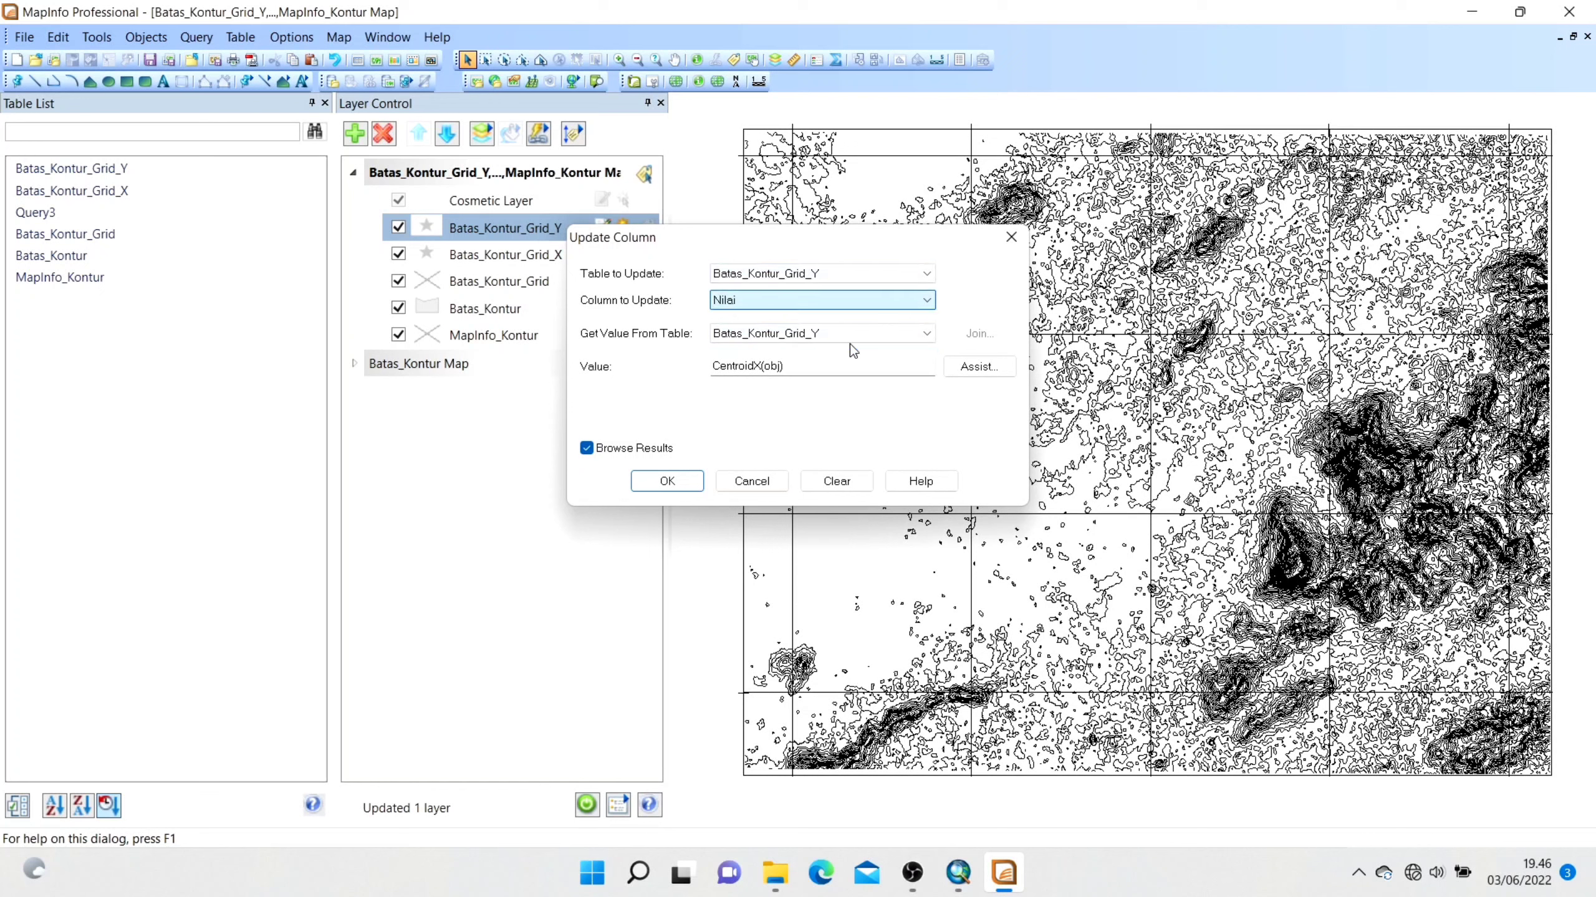
Fill Batas_Kontur_Grid_Y's Nilai column using the expression CentroidY(obj) with Browse Results enabled, then return to the map.
left_click(977, 367)
left_click(914, 391)
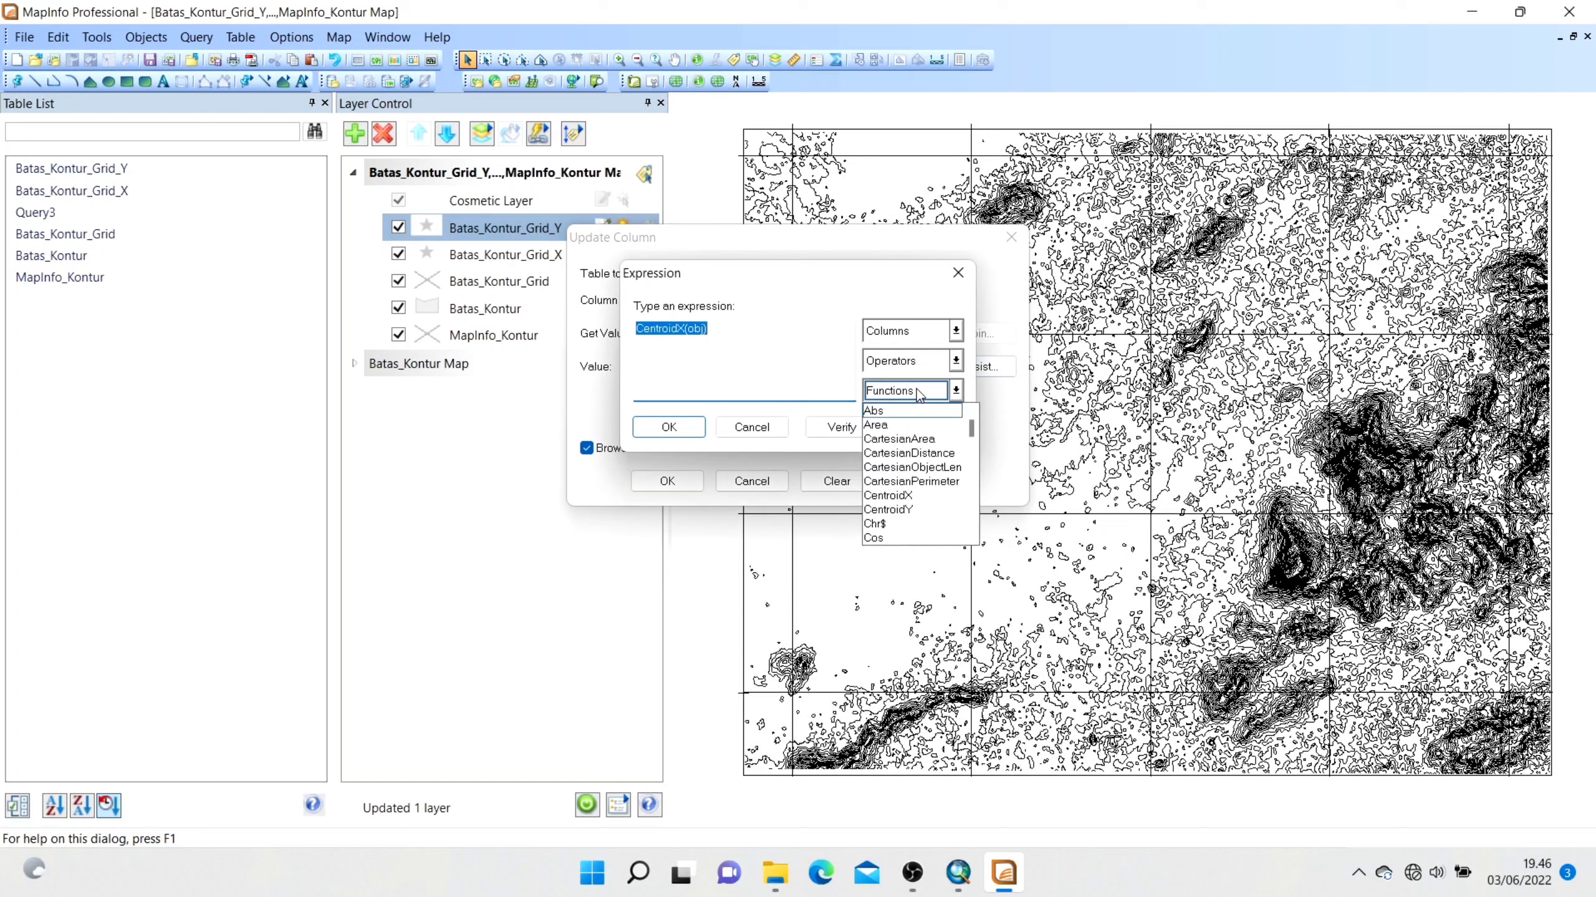
left_click(914, 510)
left_click(668, 427)
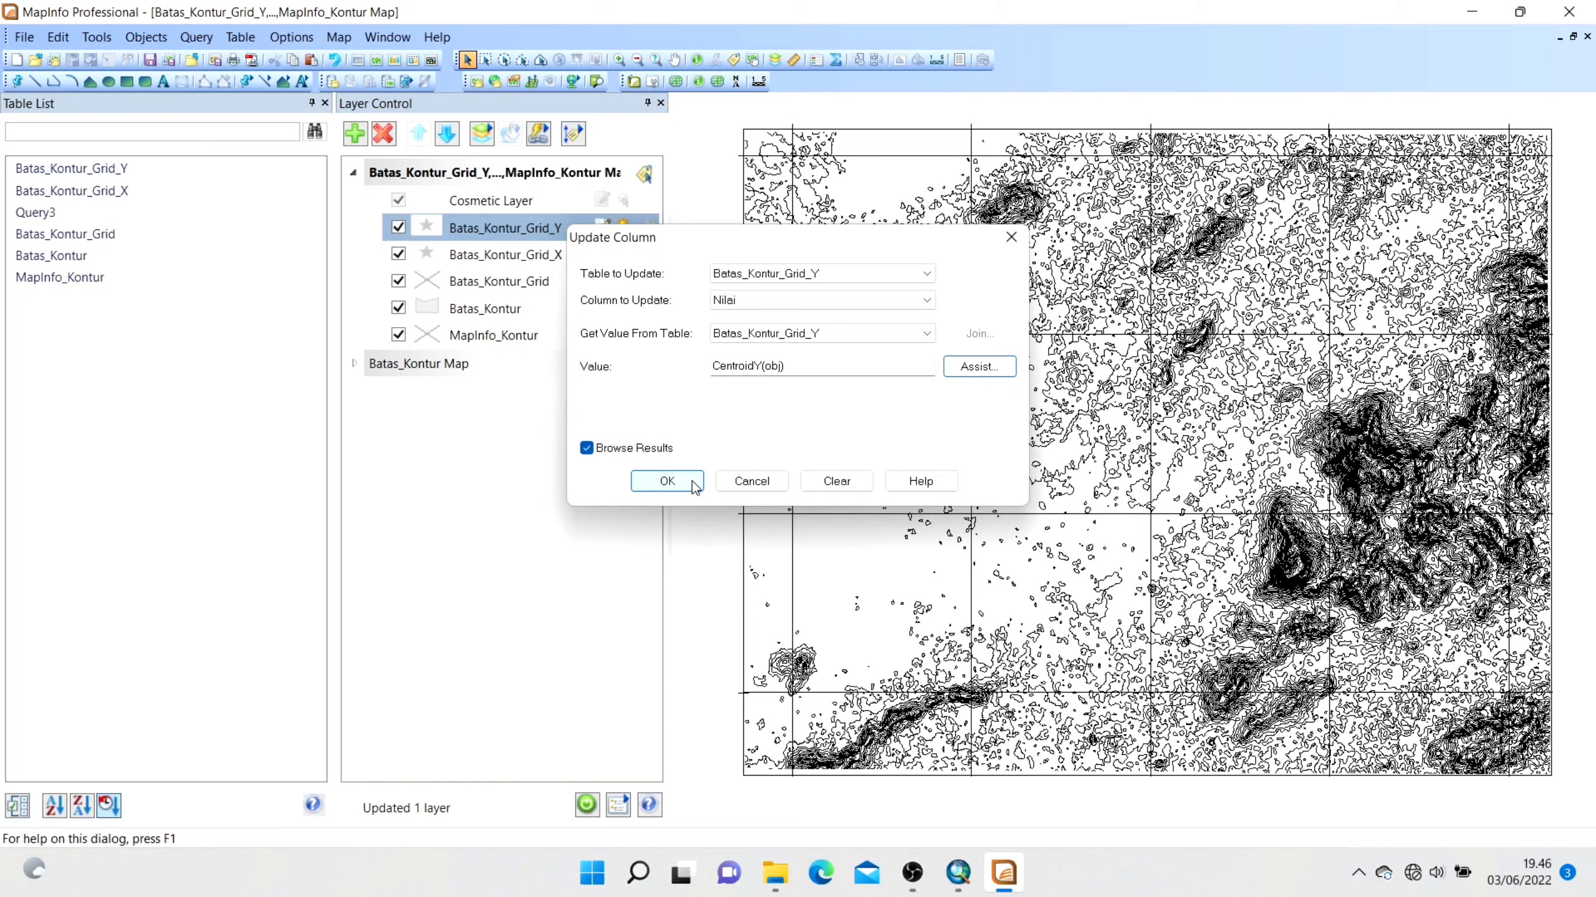
left_click(667, 481)
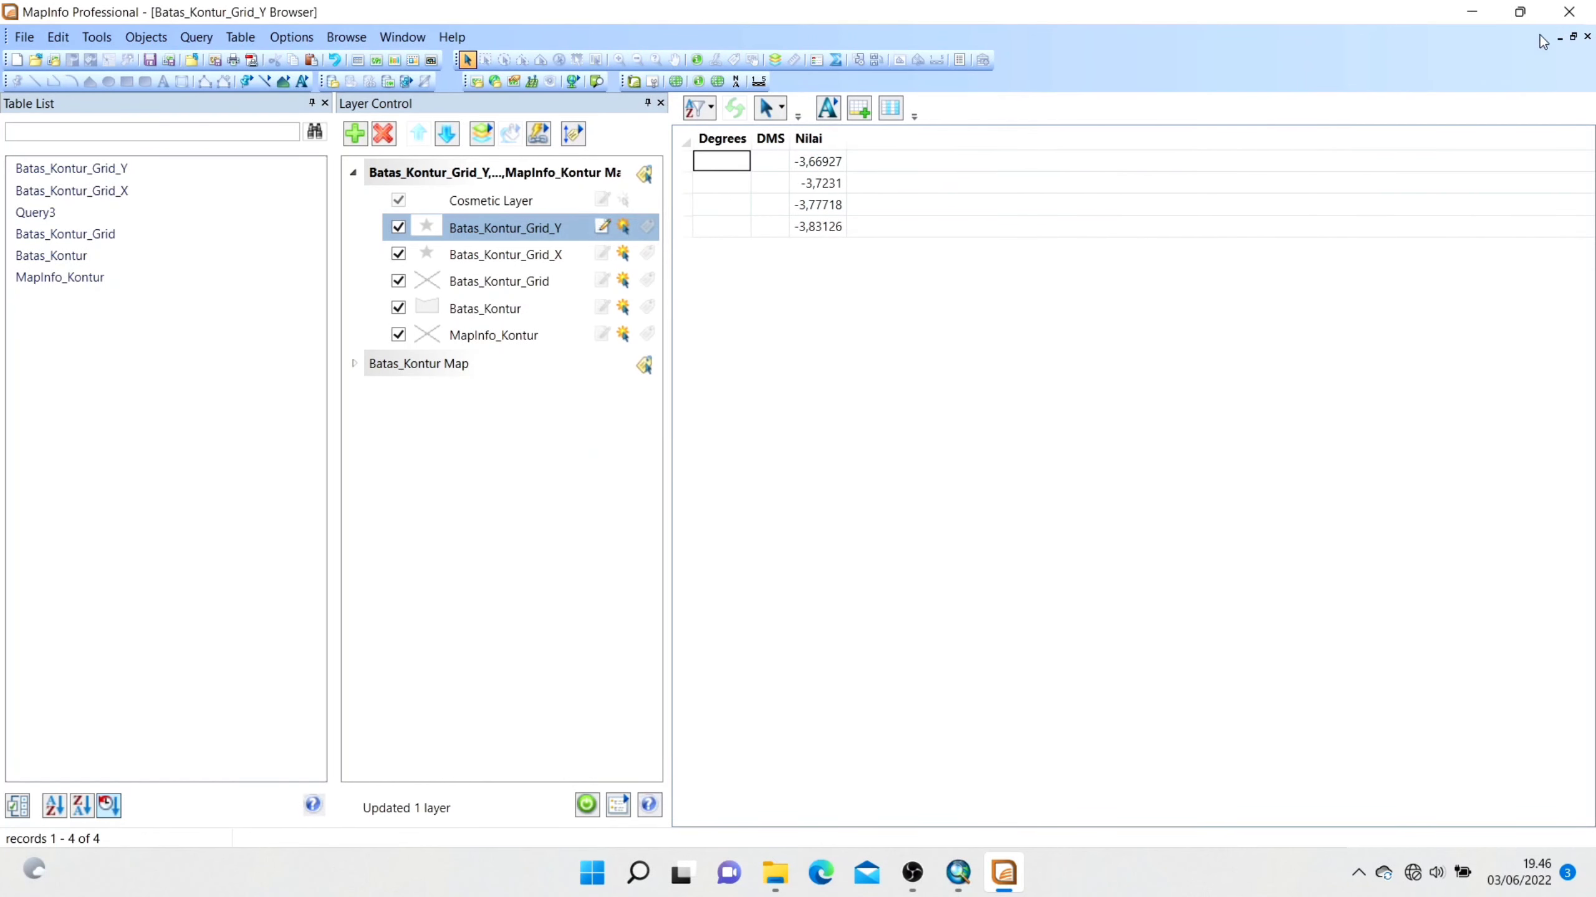
left_click(1560, 38)
left_click(1090, 116)
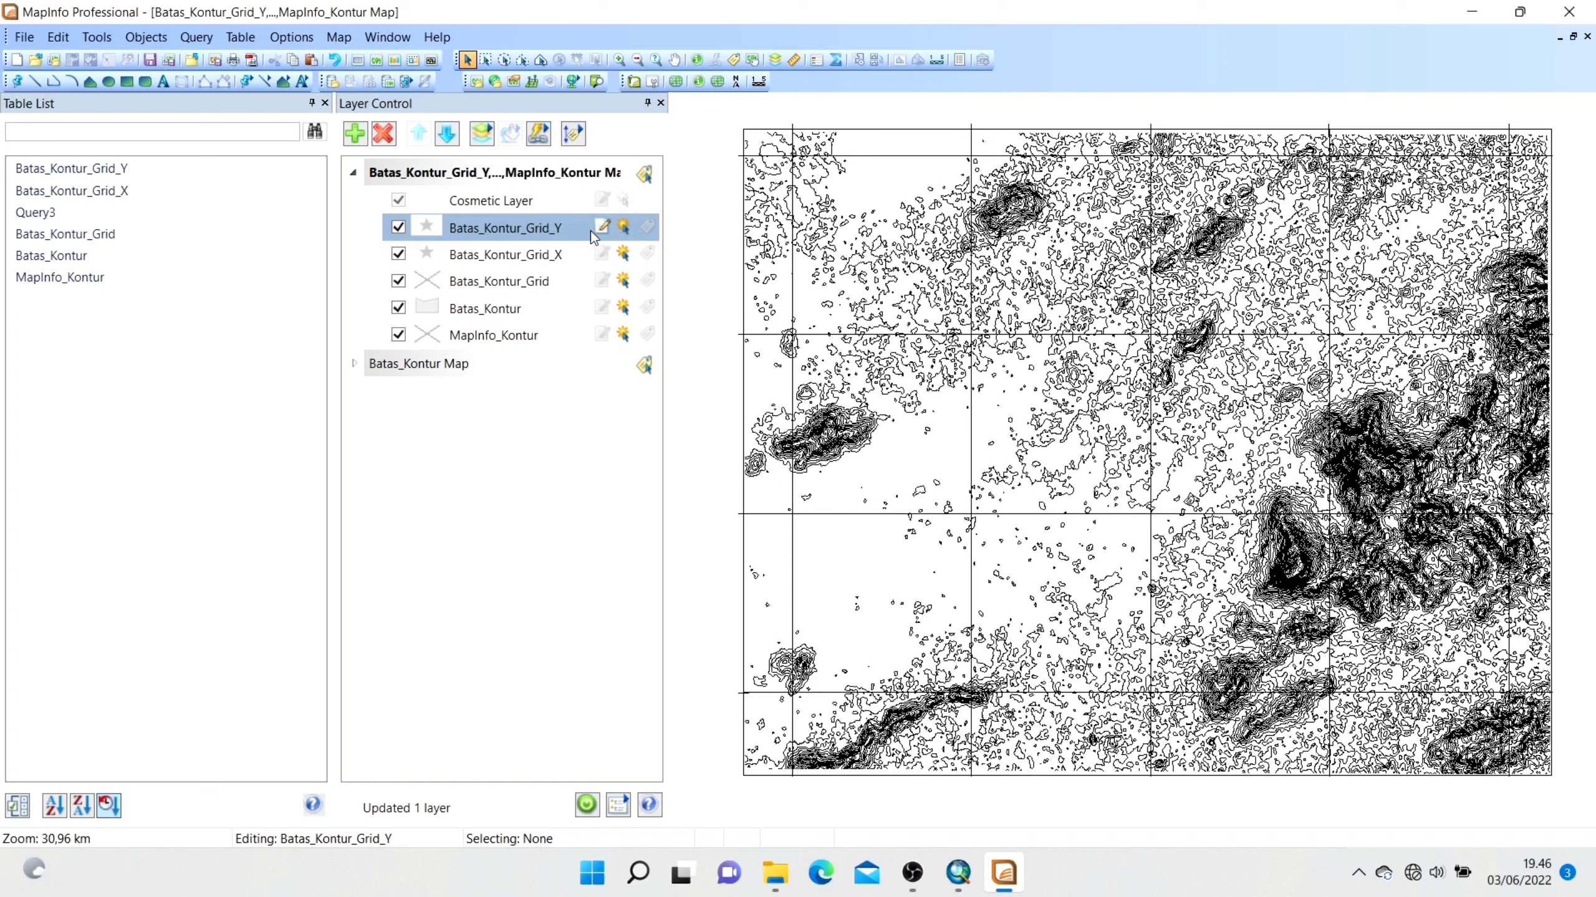
Make Batas_Kontur_Grid_X editable and try toggling automatic labels on the Grid_X and Grid_Y layers.
left_click(602, 253)
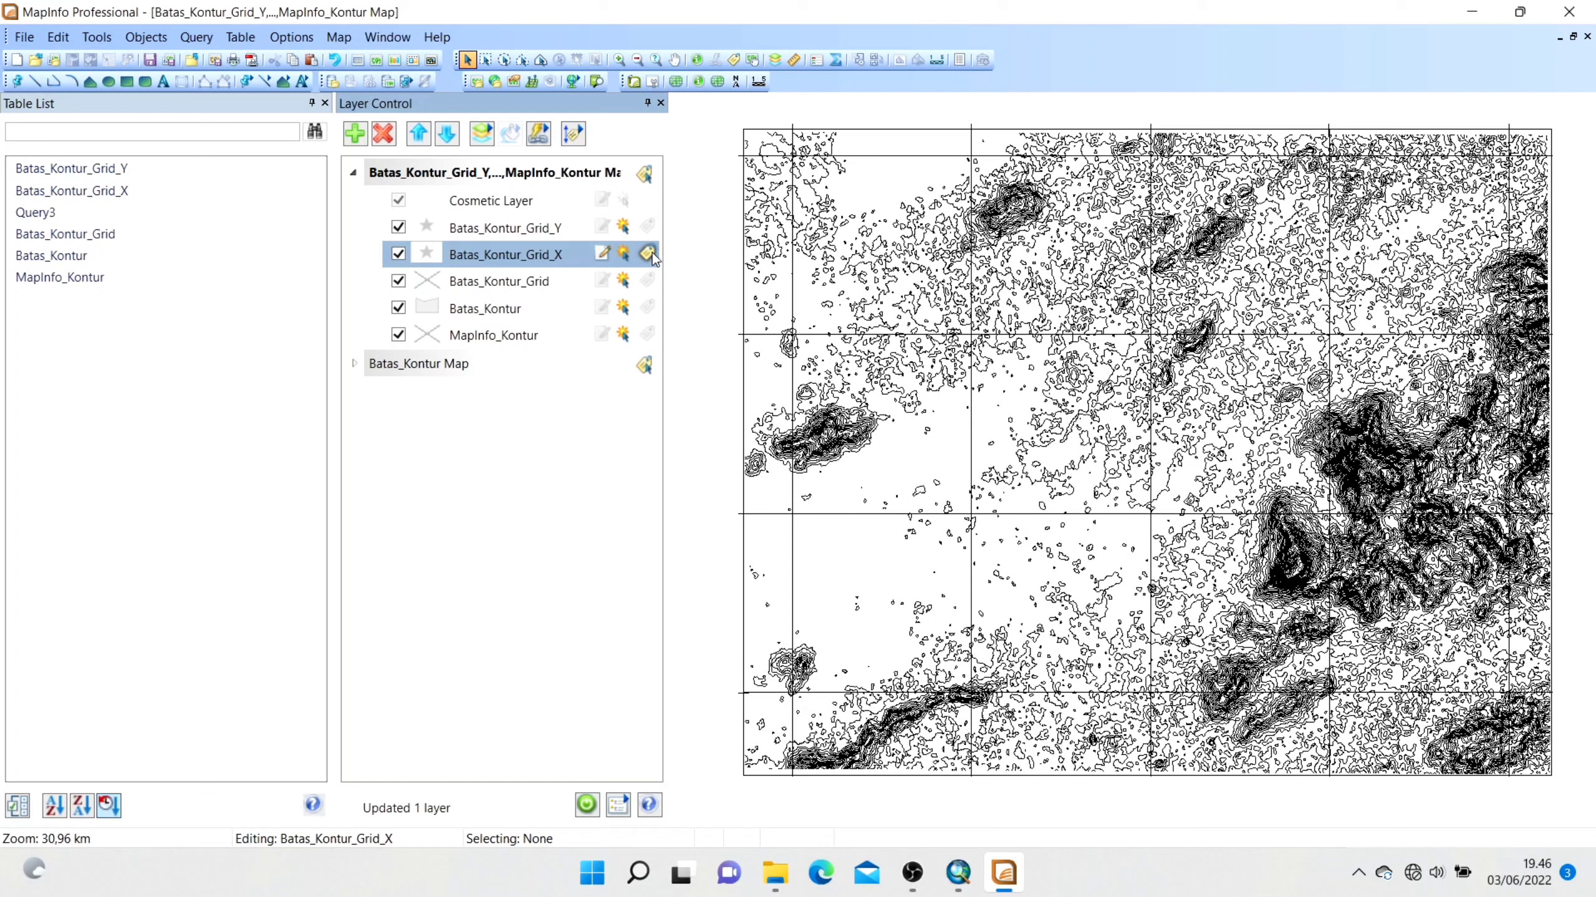
left_click(648, 227)
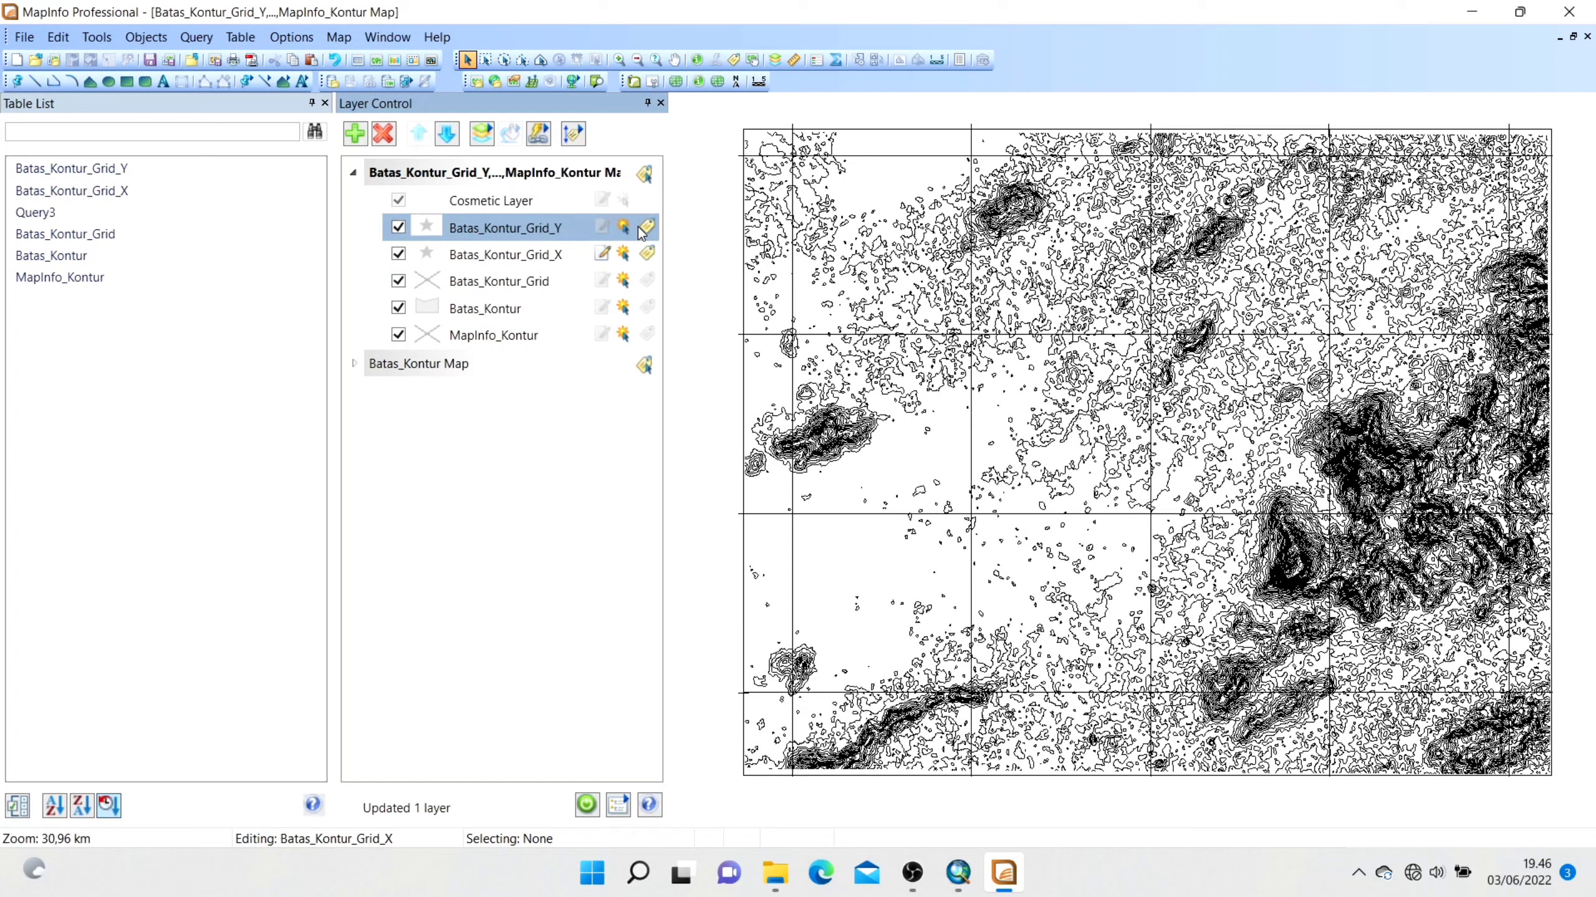
left_click(647, 253)
left_click(648, 228)
Set the Batas_Kontur_Grid_X layer to be labeled with the Nilai column.
right_click(566, 251)
left_click(621, 290)
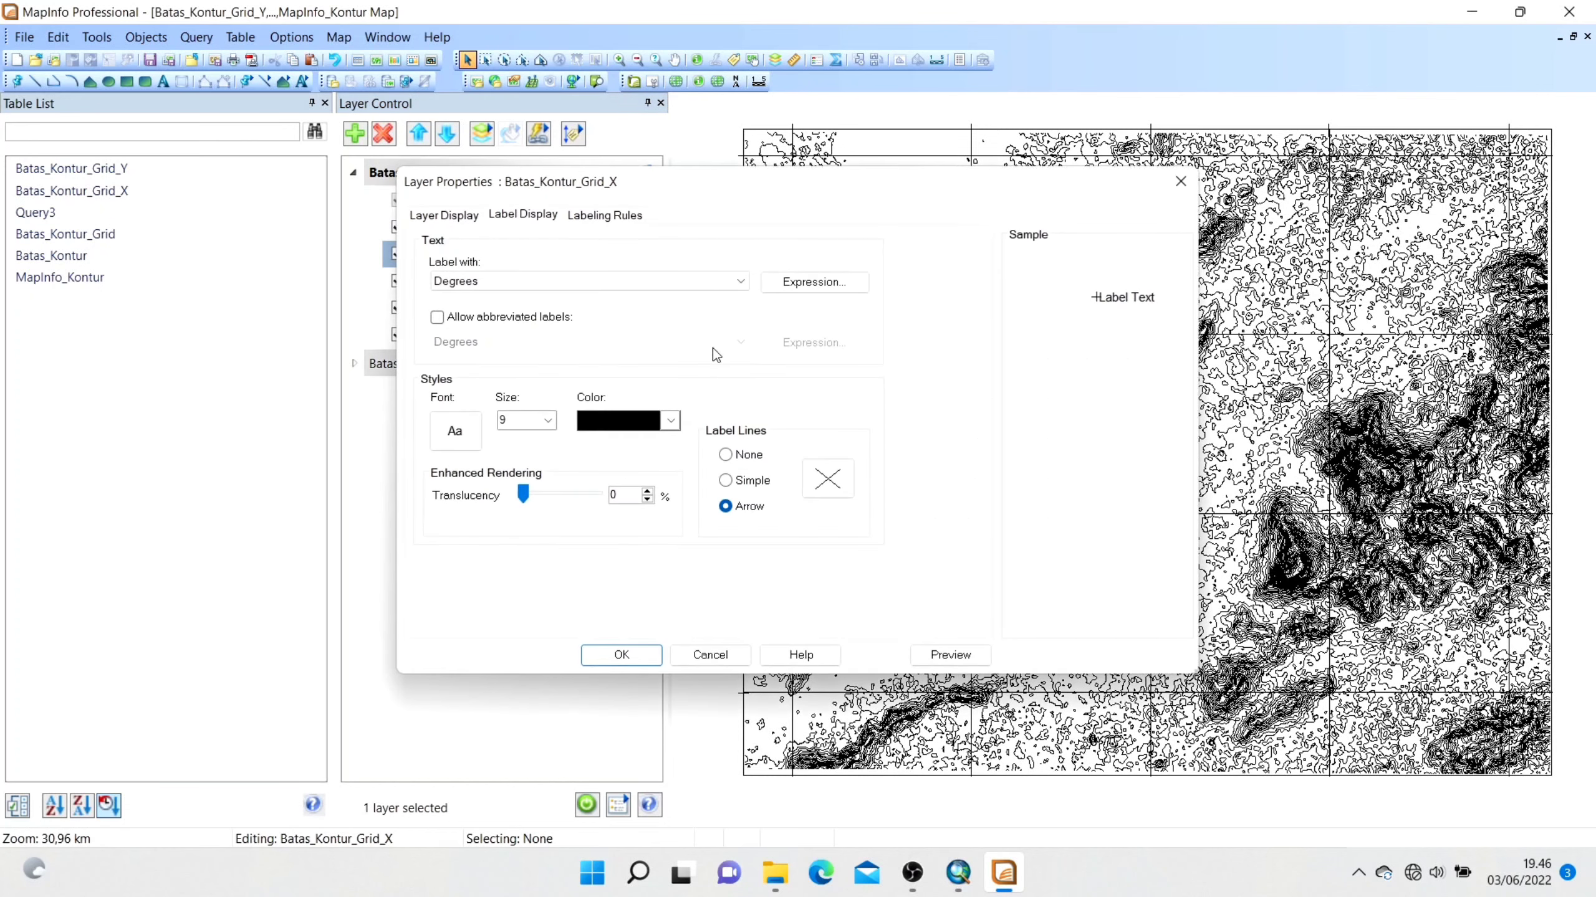
left_click(573, 281)
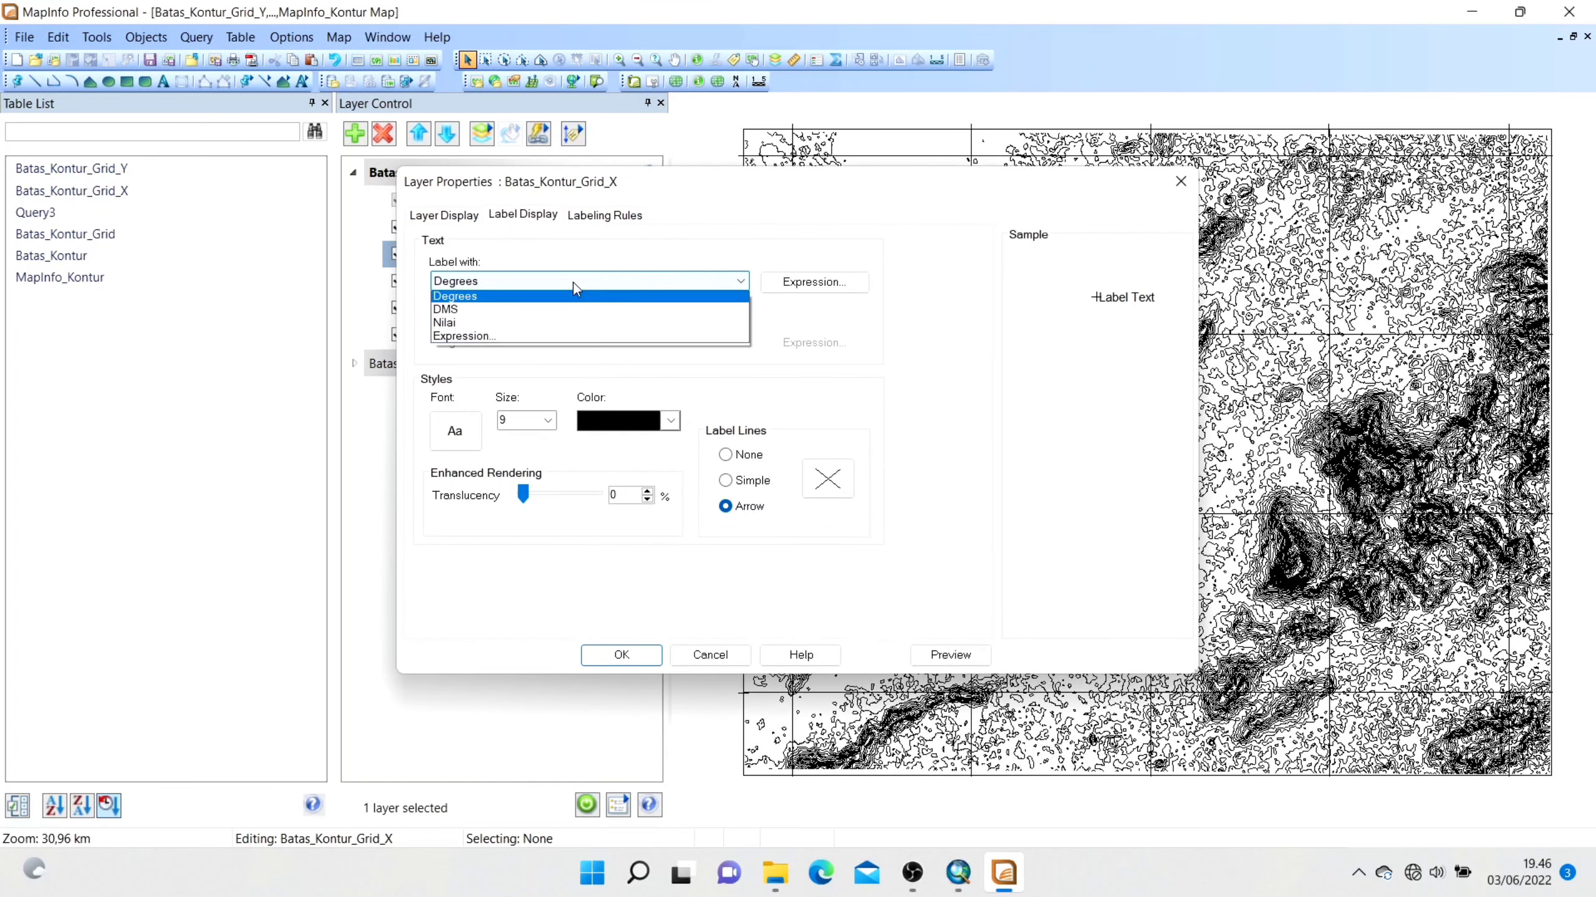
left_click(523, 328)
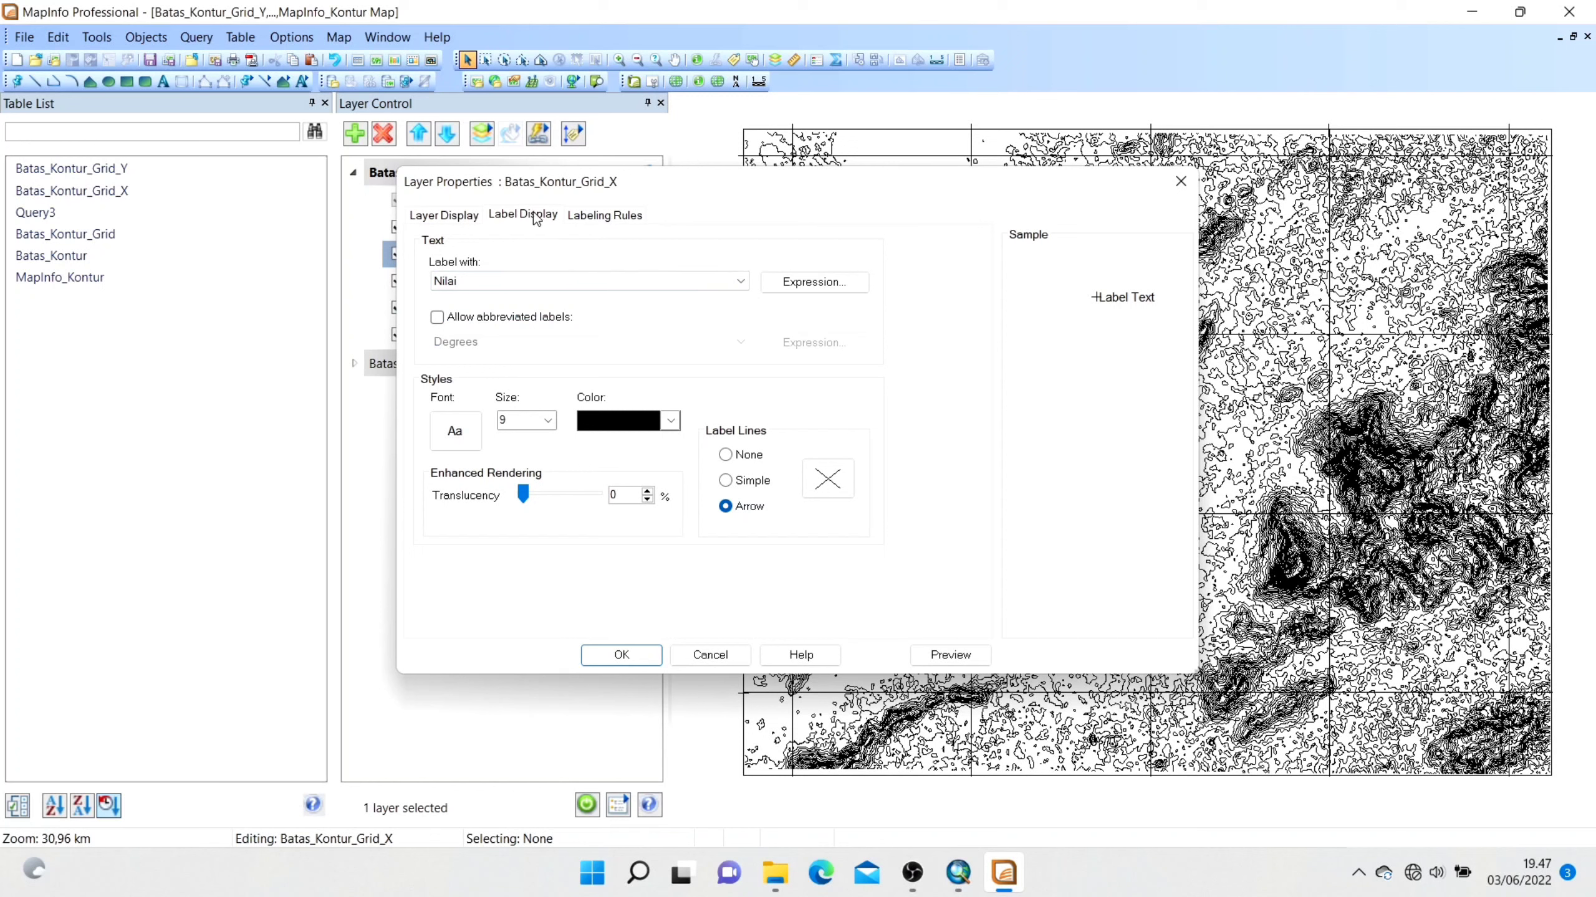
Position the Batas_Kontur_Grid_X labels centered above their points and turn on automatic labels for that layer.
left_click(587, 216)
left_click(492, 308)
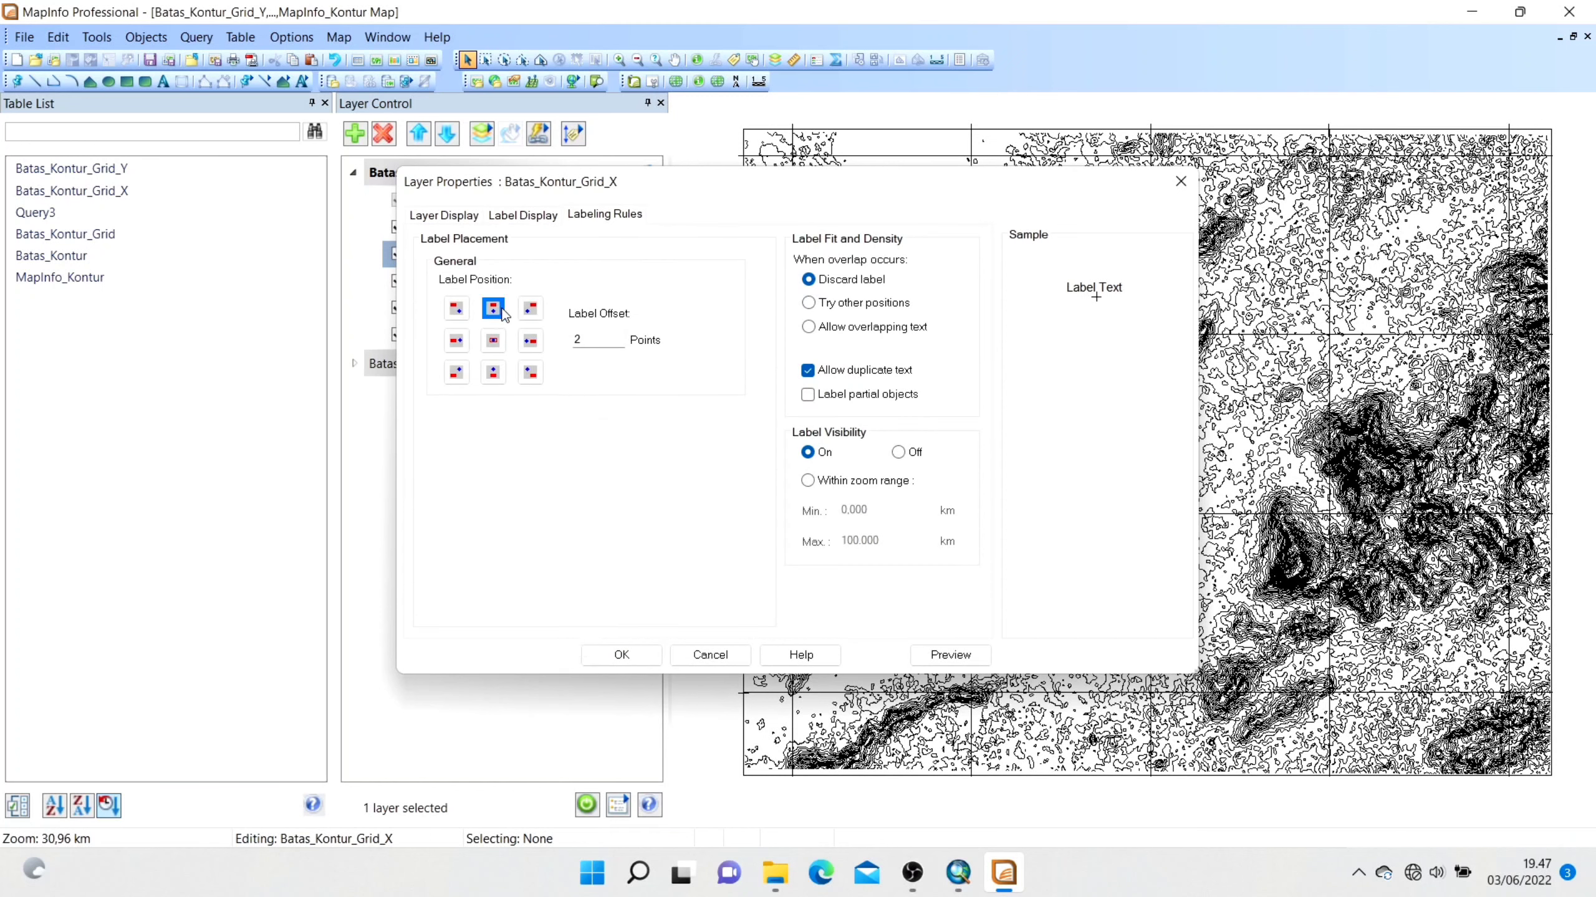
left_click(593, 340)
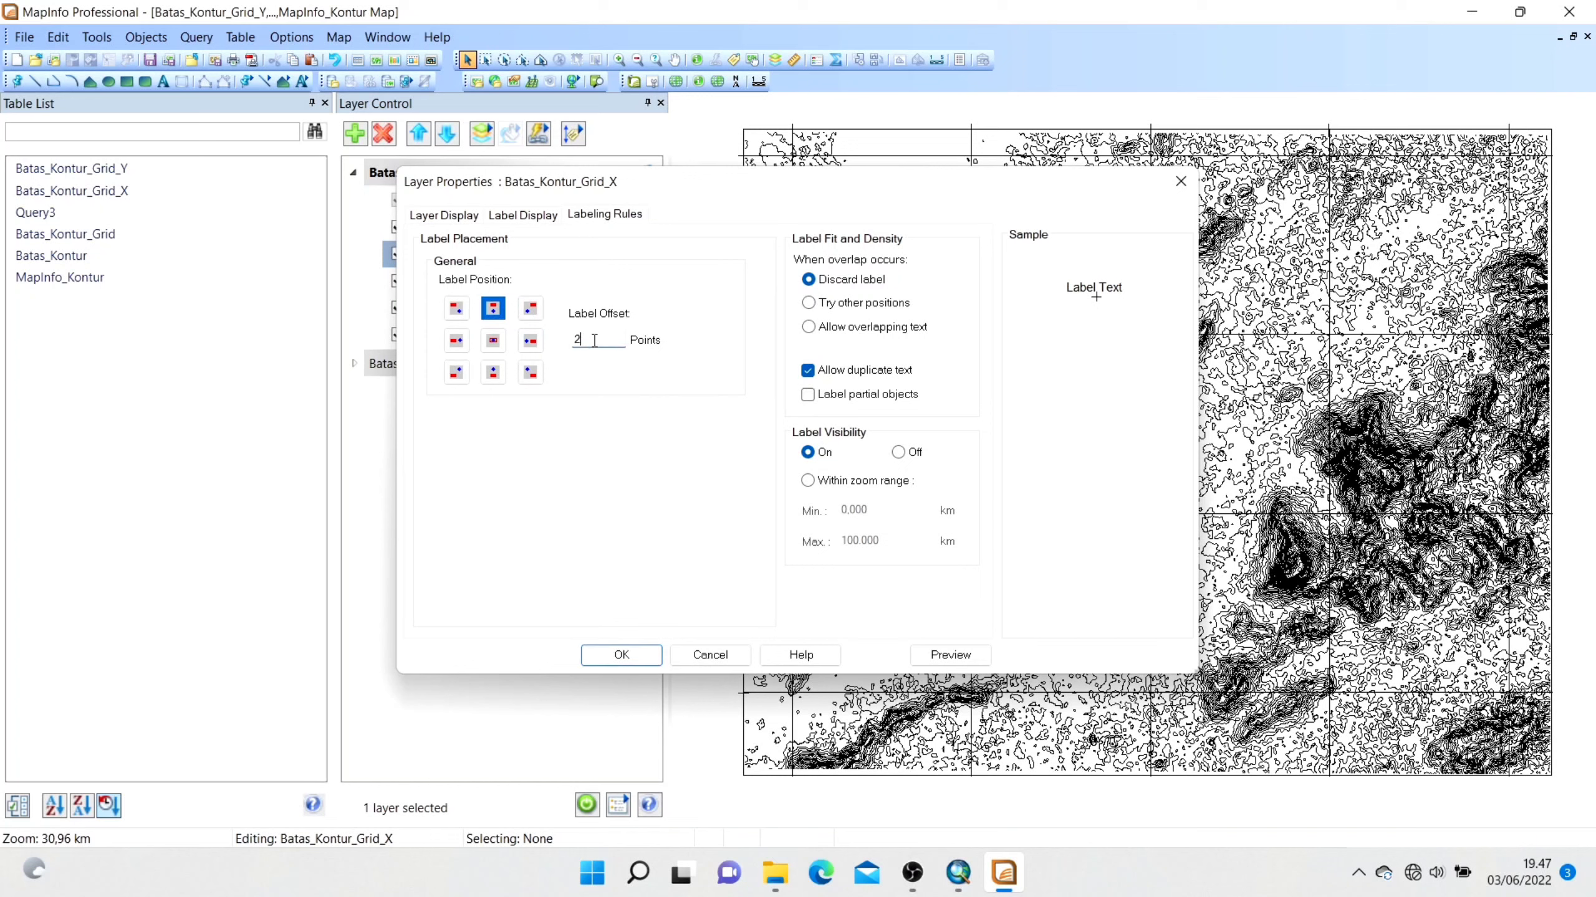
left_click(621, 654)
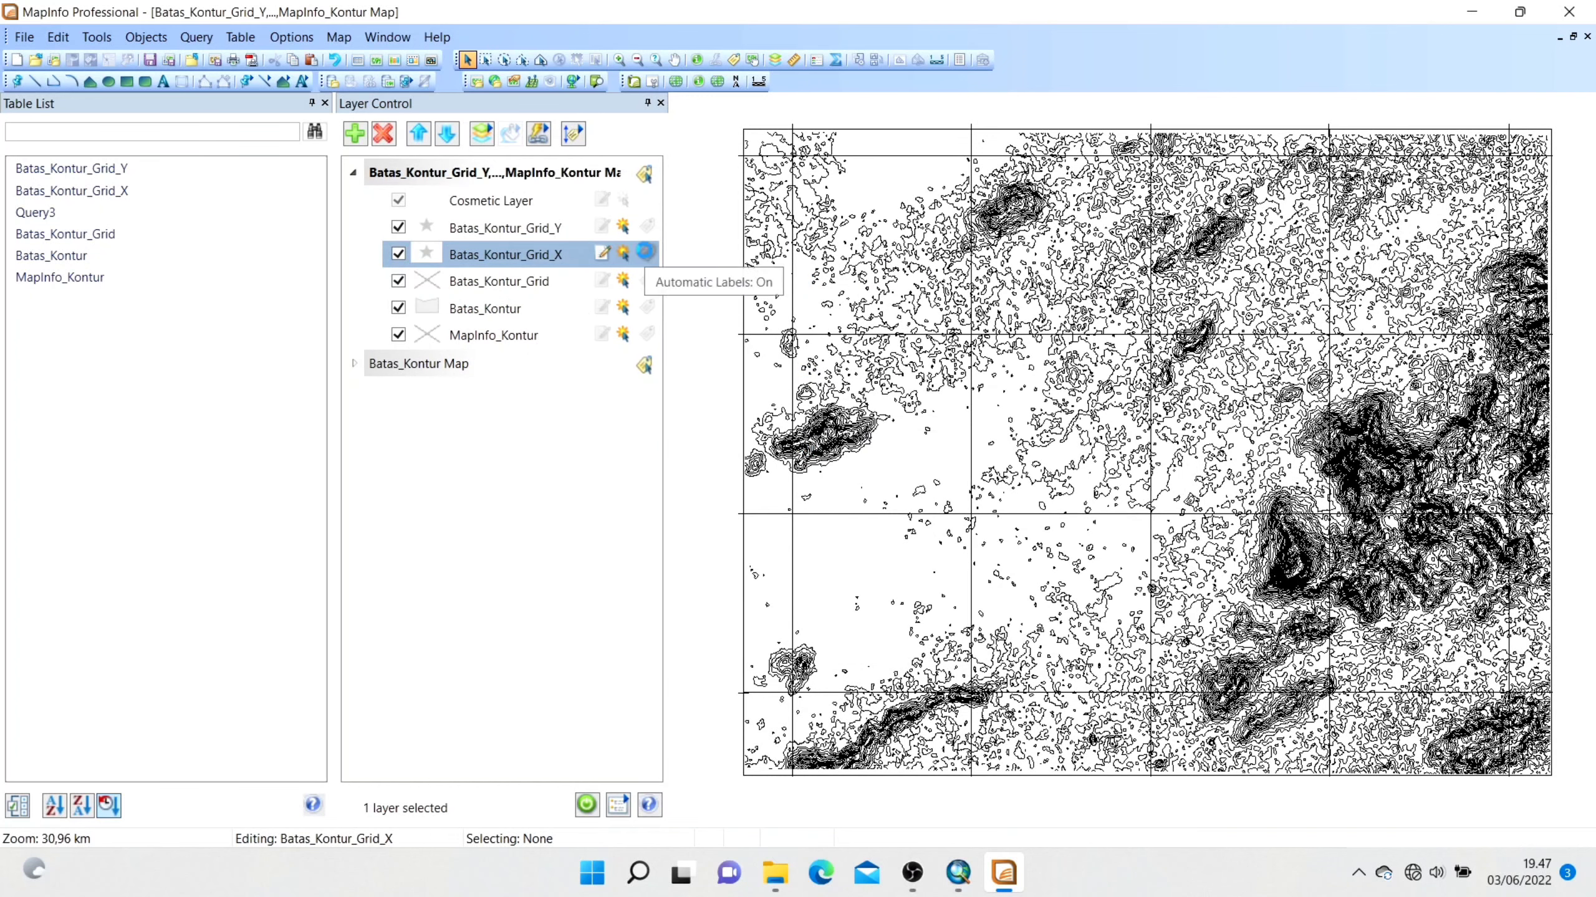
left_click(647, 253)
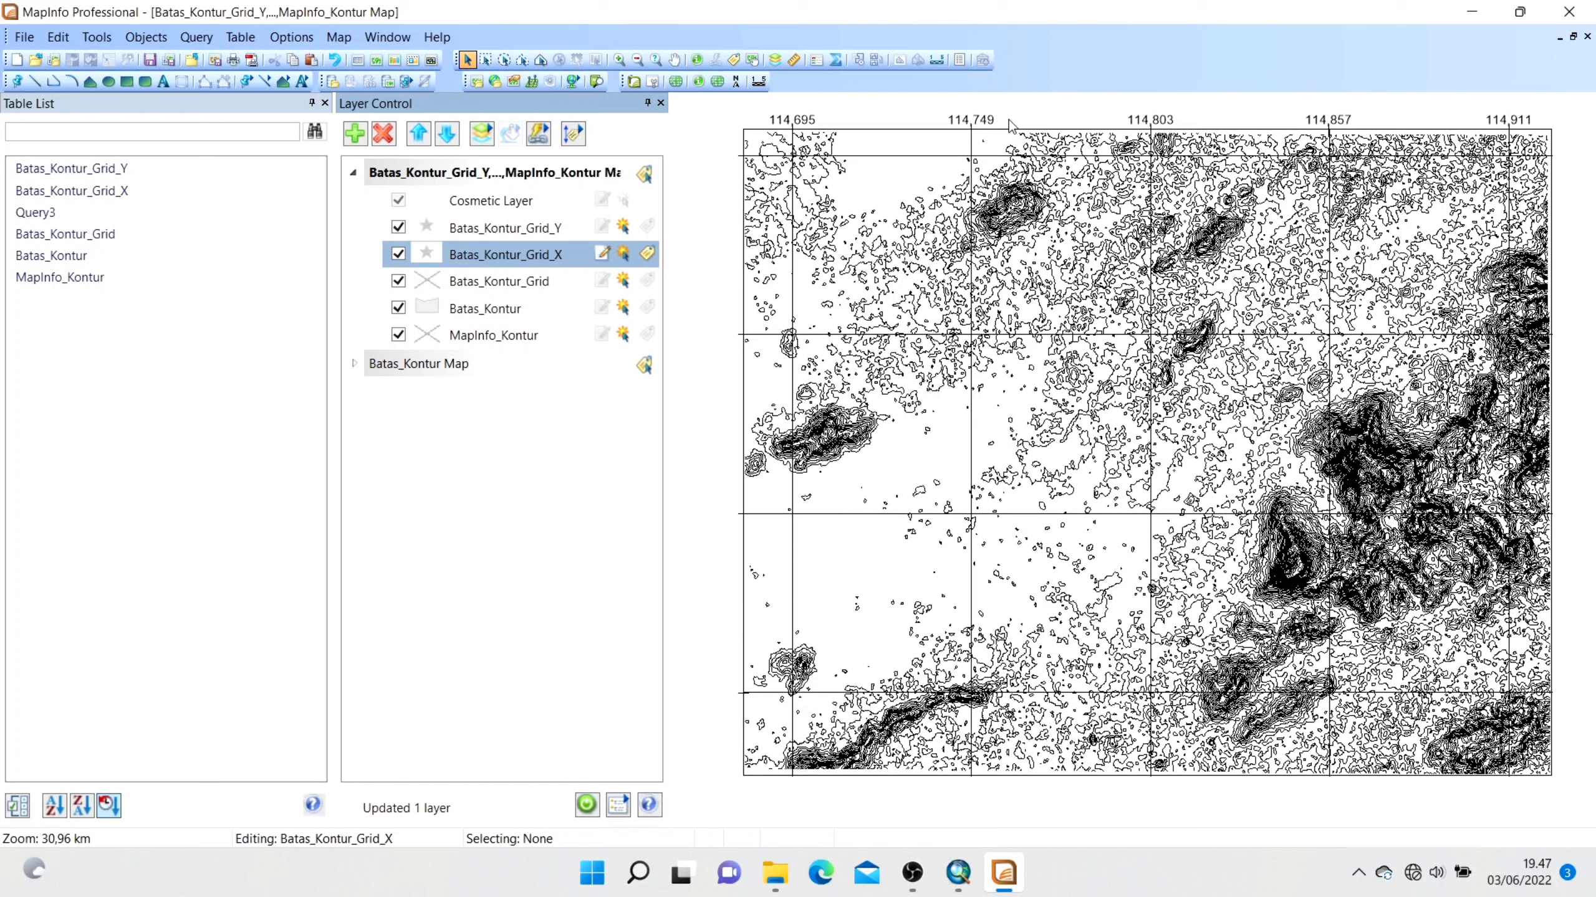
Make Batas_Kontur_Grid_Y editable and position its labels at the middle left of their points.
left_click(602, 230)
right_click(584, 233)
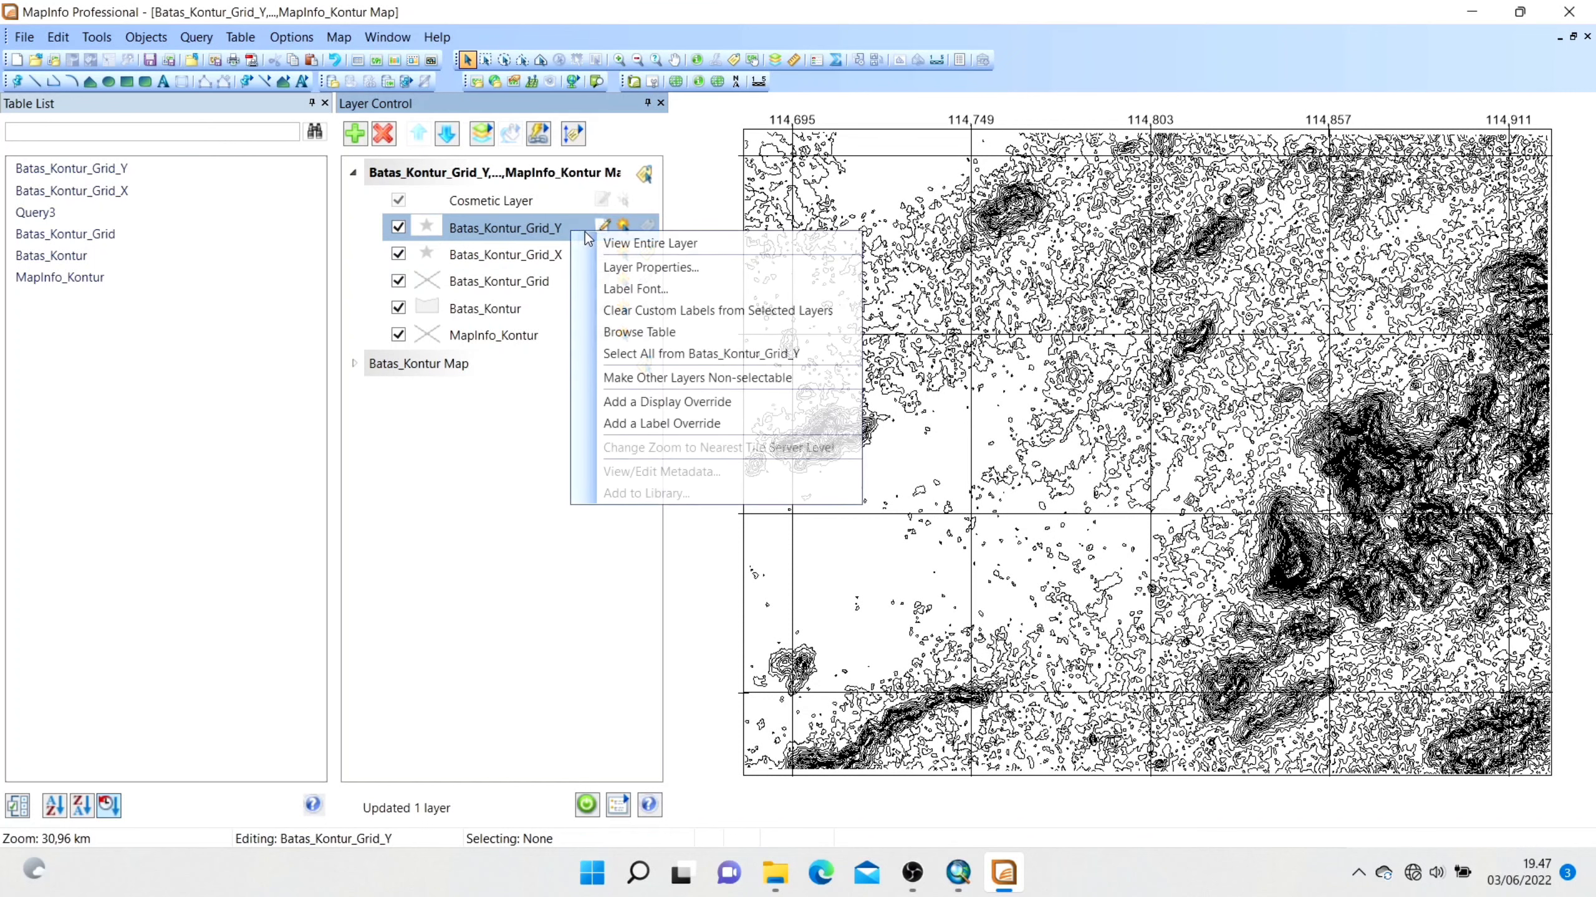
left_click(642, 269)
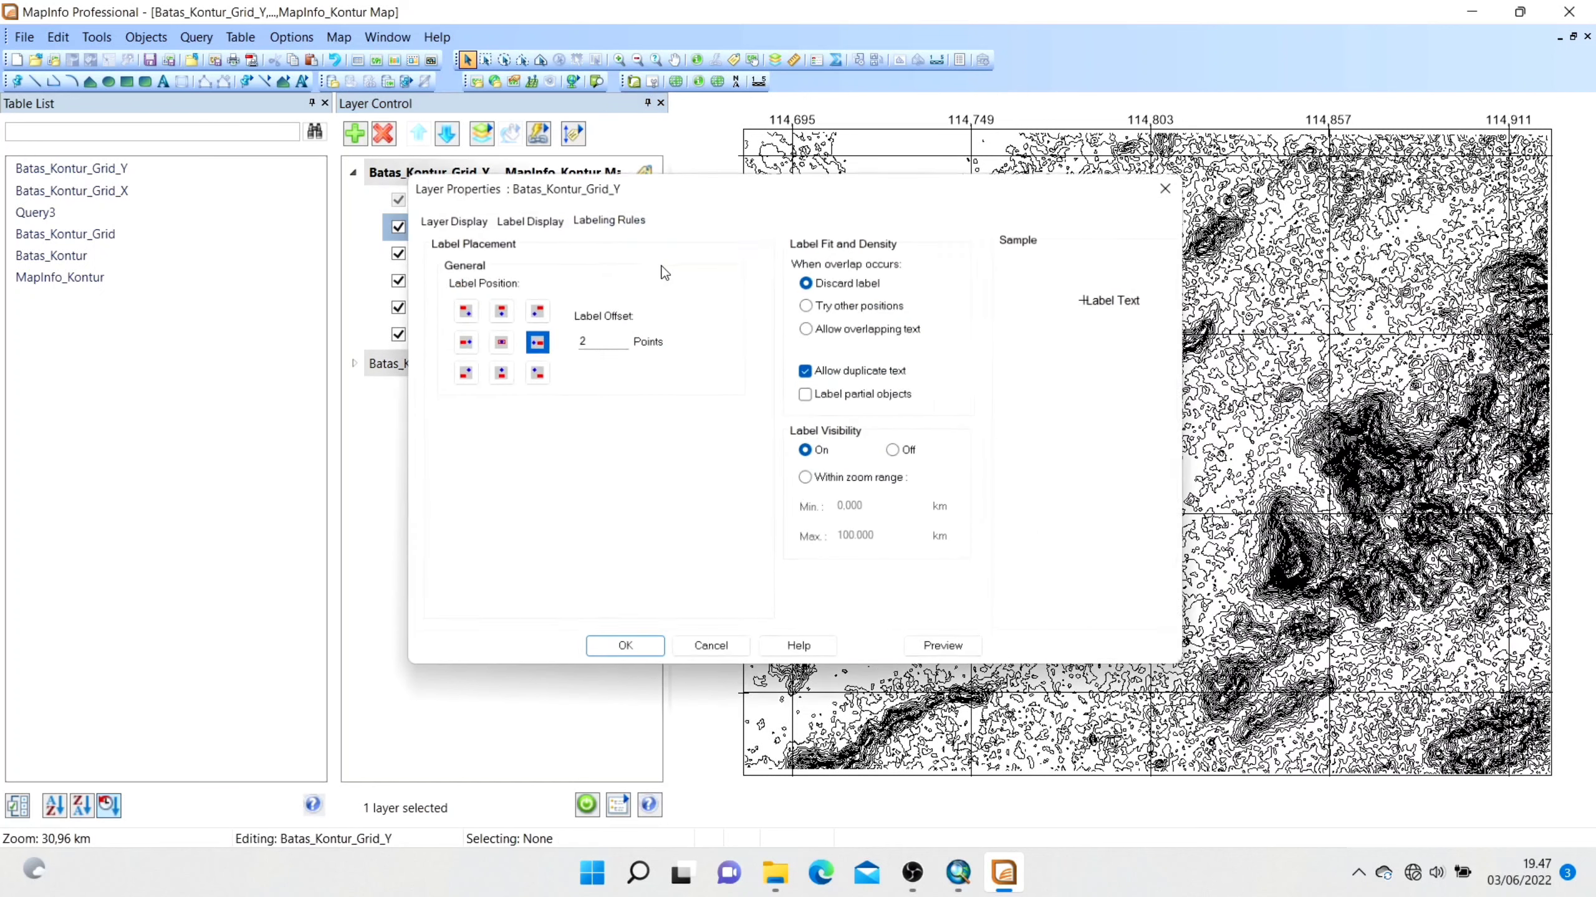
left_click(456, 340)
Label the Batas_Kontur_Grid_Y layer with the Nilai column and turn on its automatic labels.
left_click(501, 216)
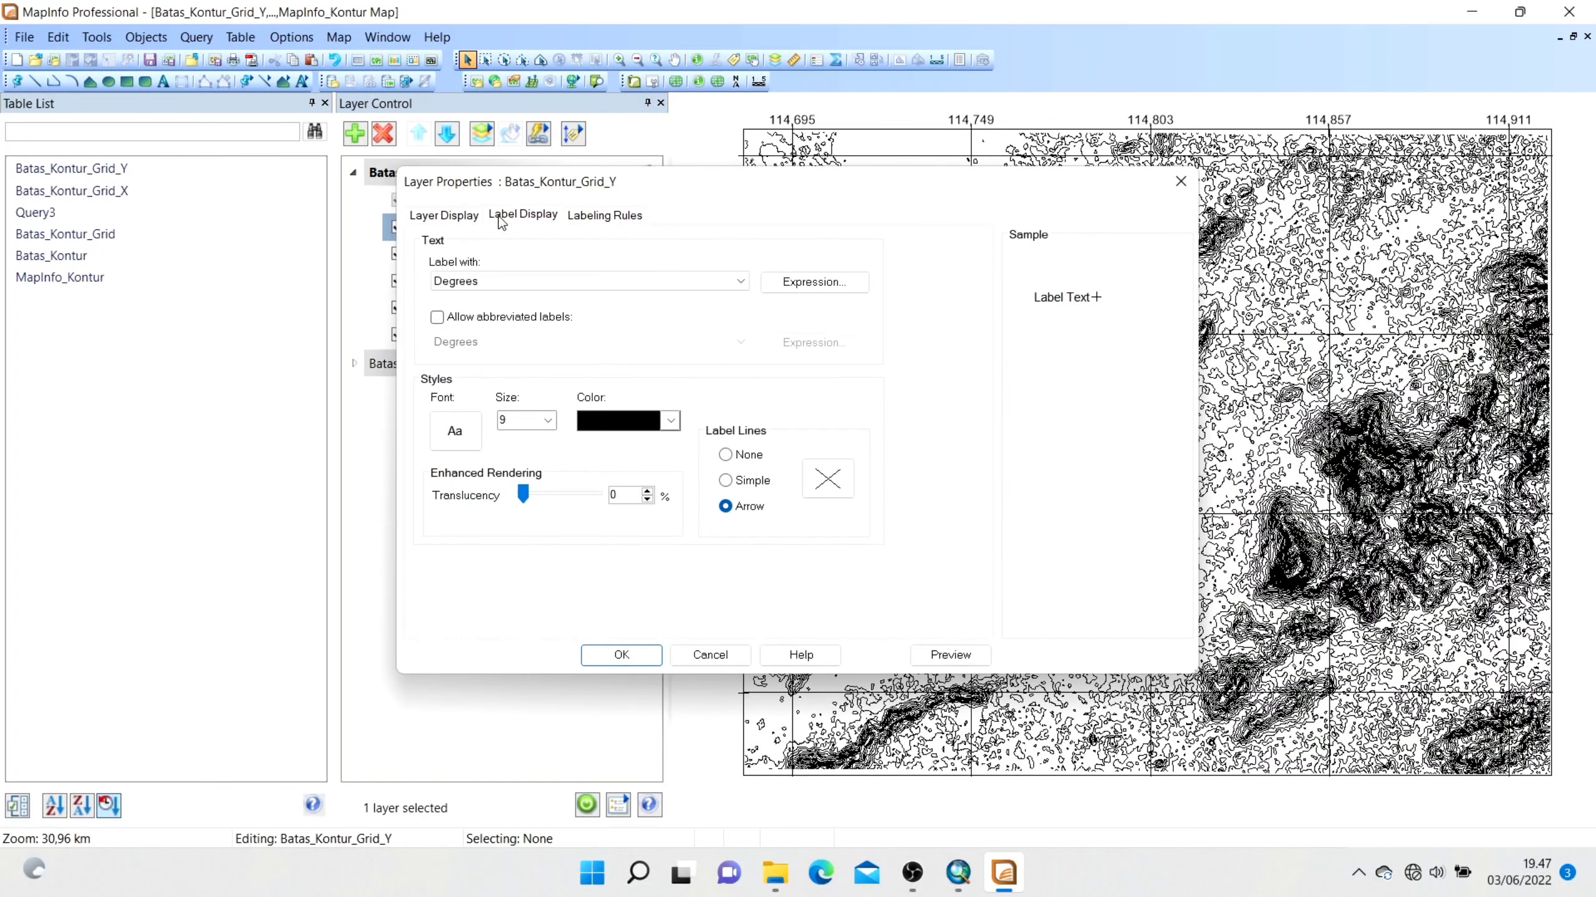
left_click(502, 281)
left_click(501, 324)
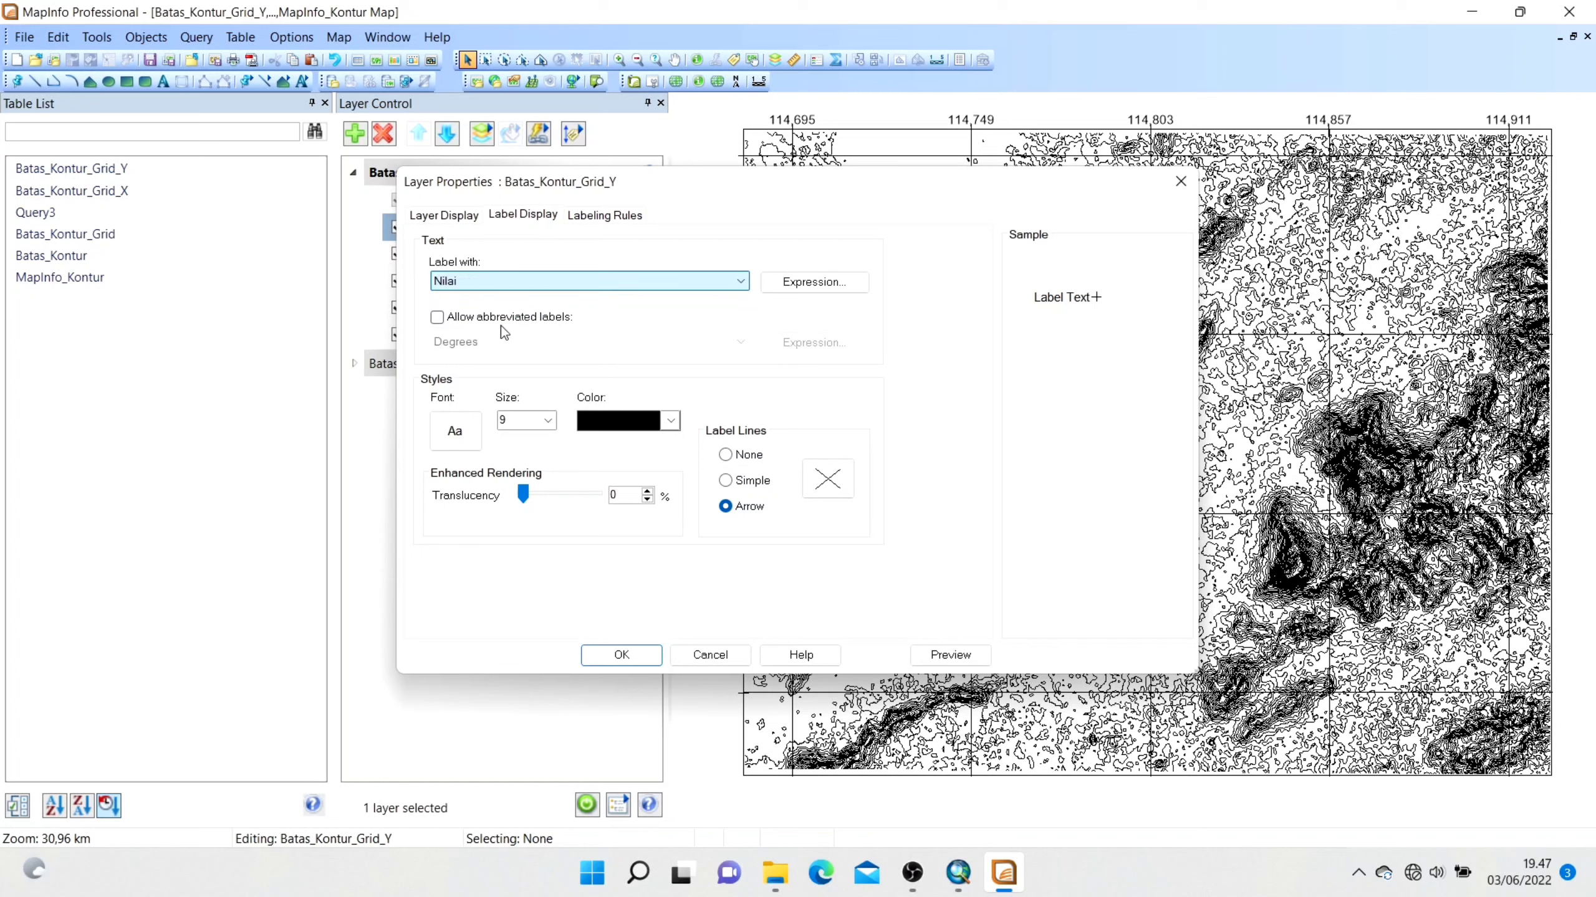
left_click(619, 665)
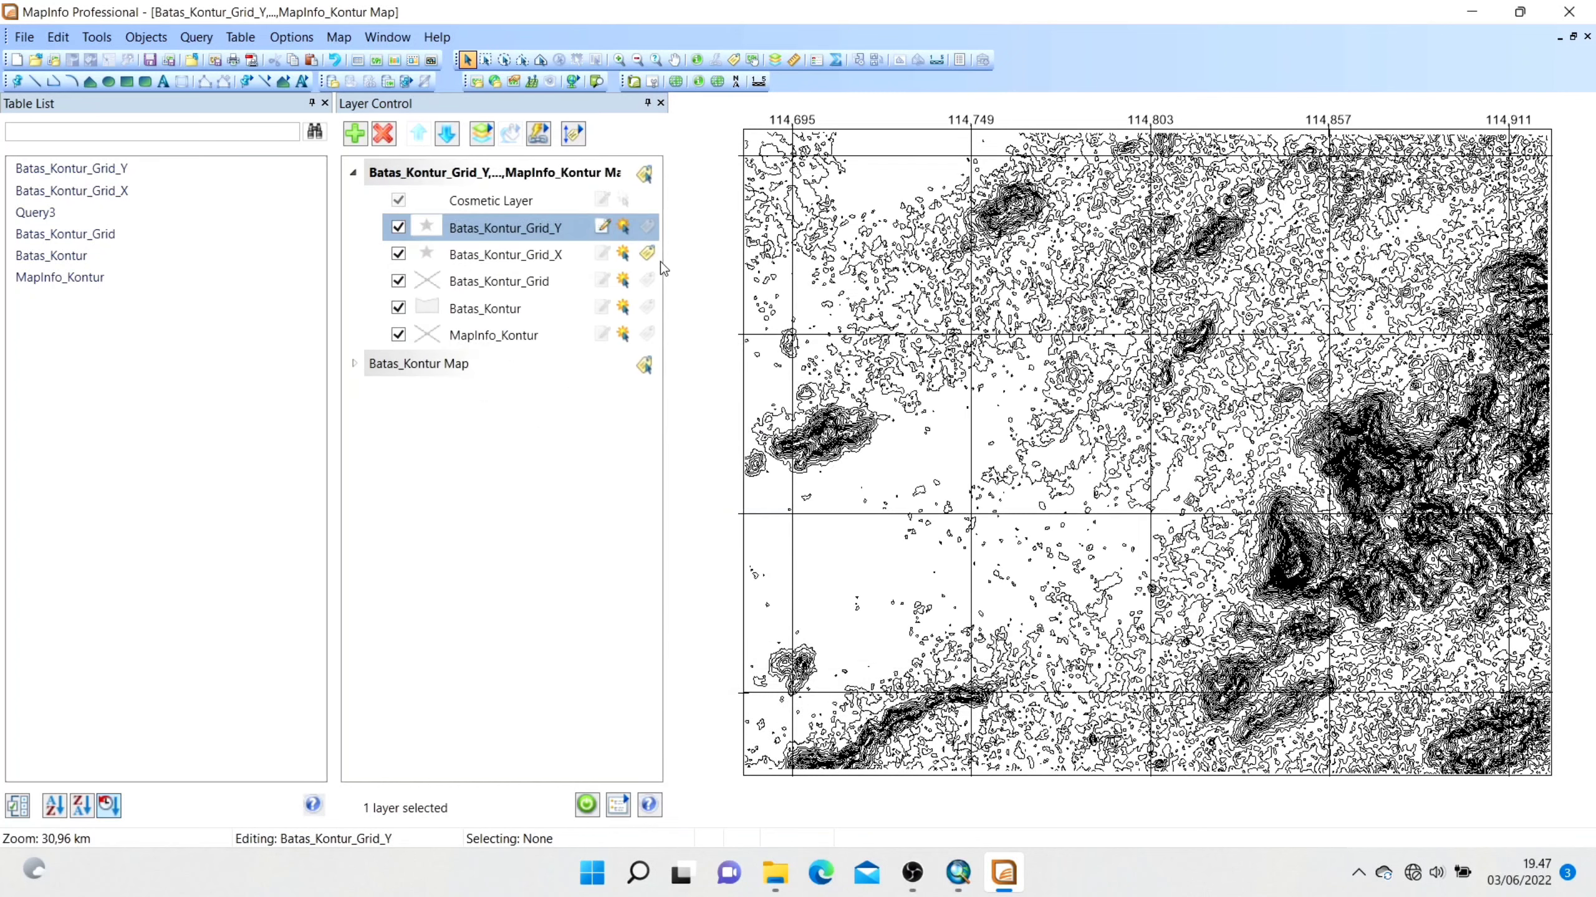
left_click(651, 229)
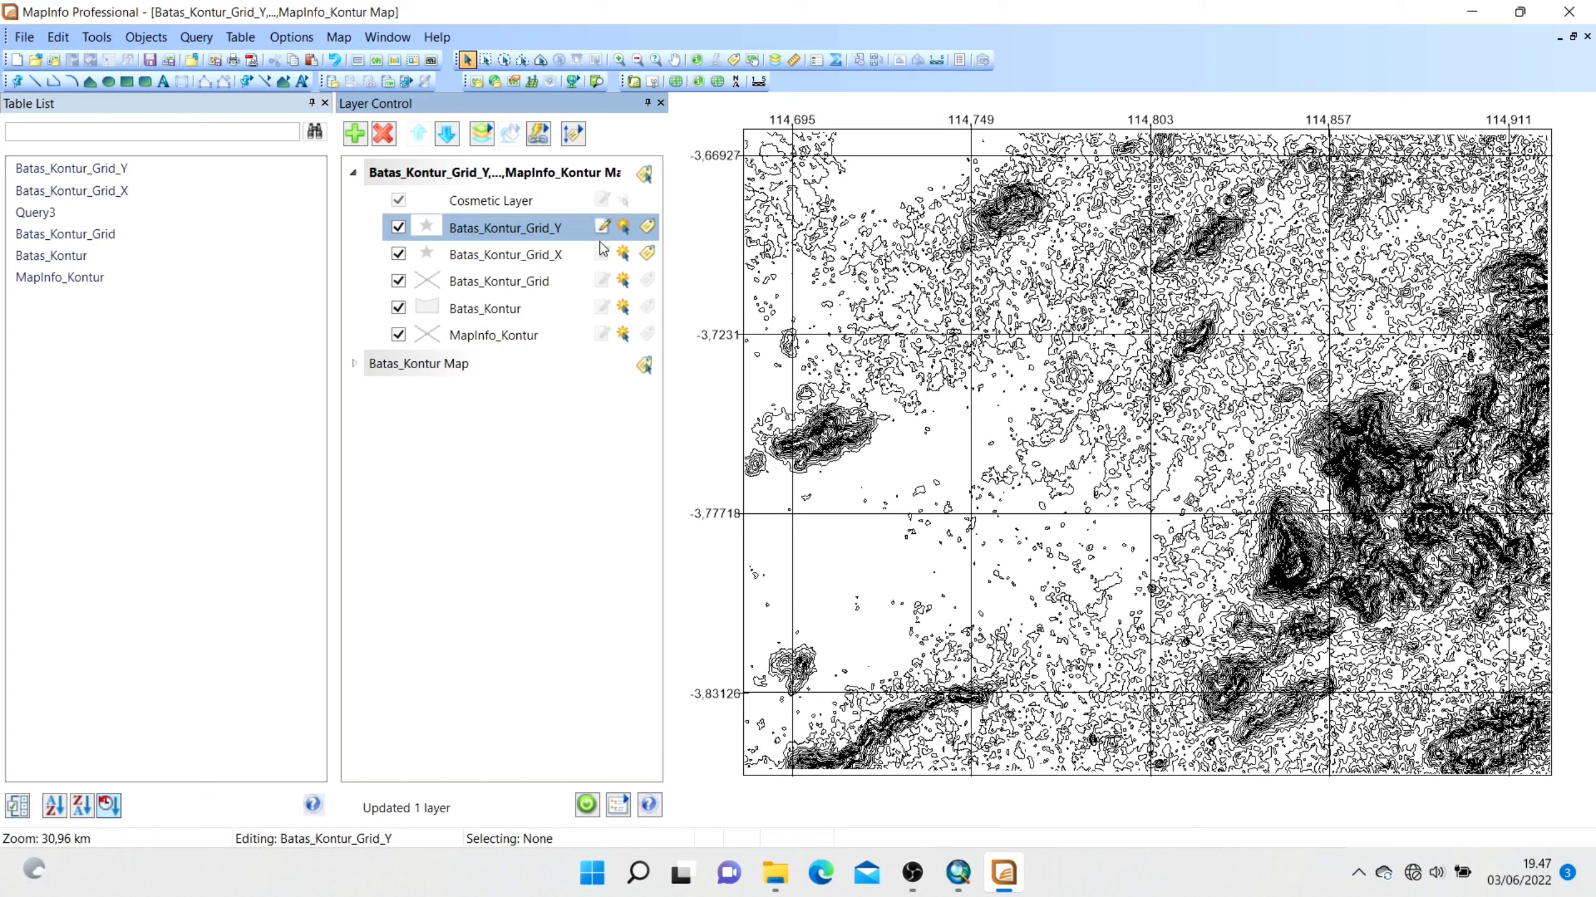
Make Batas_Kontur_Grid_X editable and switch its label source from the Nilai column to a custom expression.
left_click(560, 249)
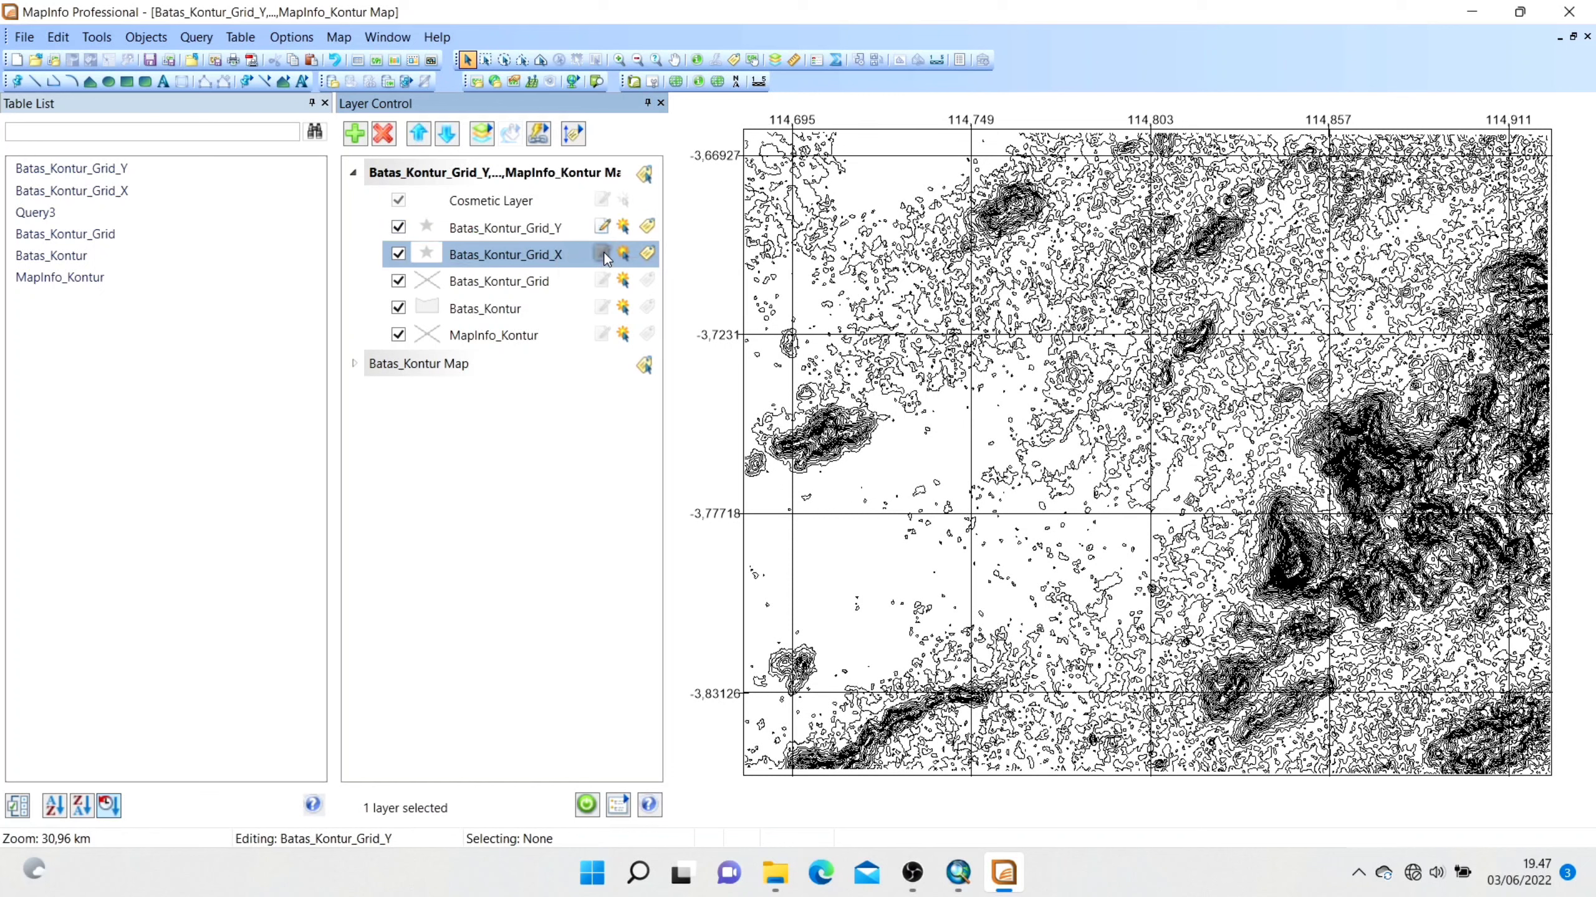
left_click(602, 253)
right_click(561, 255)
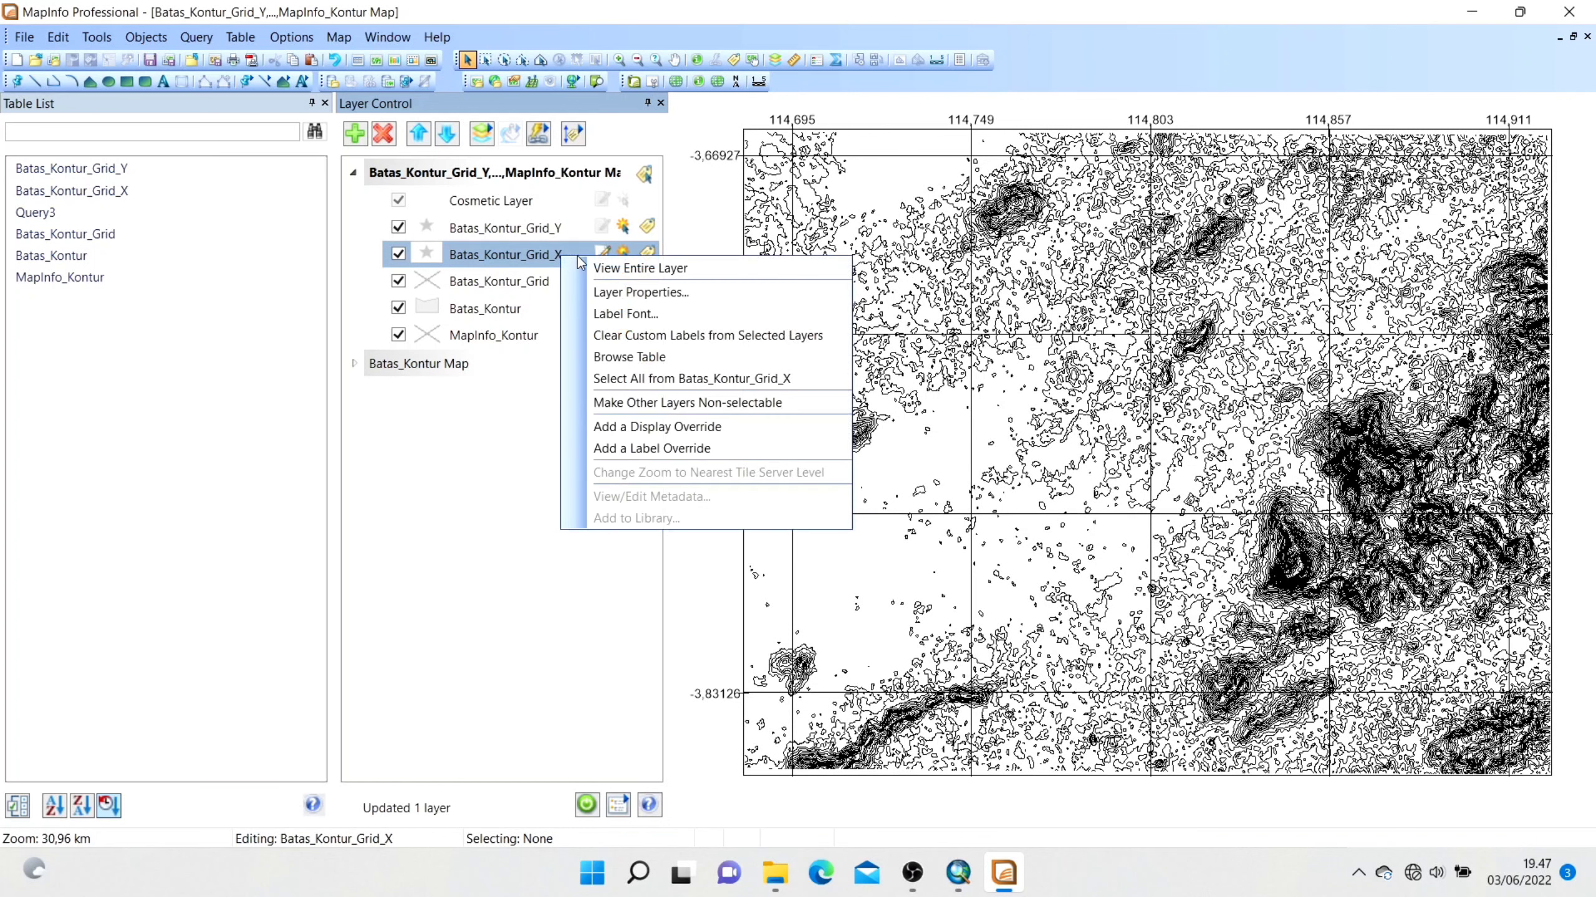
left_click(622, 292)
left_click(606, 279)
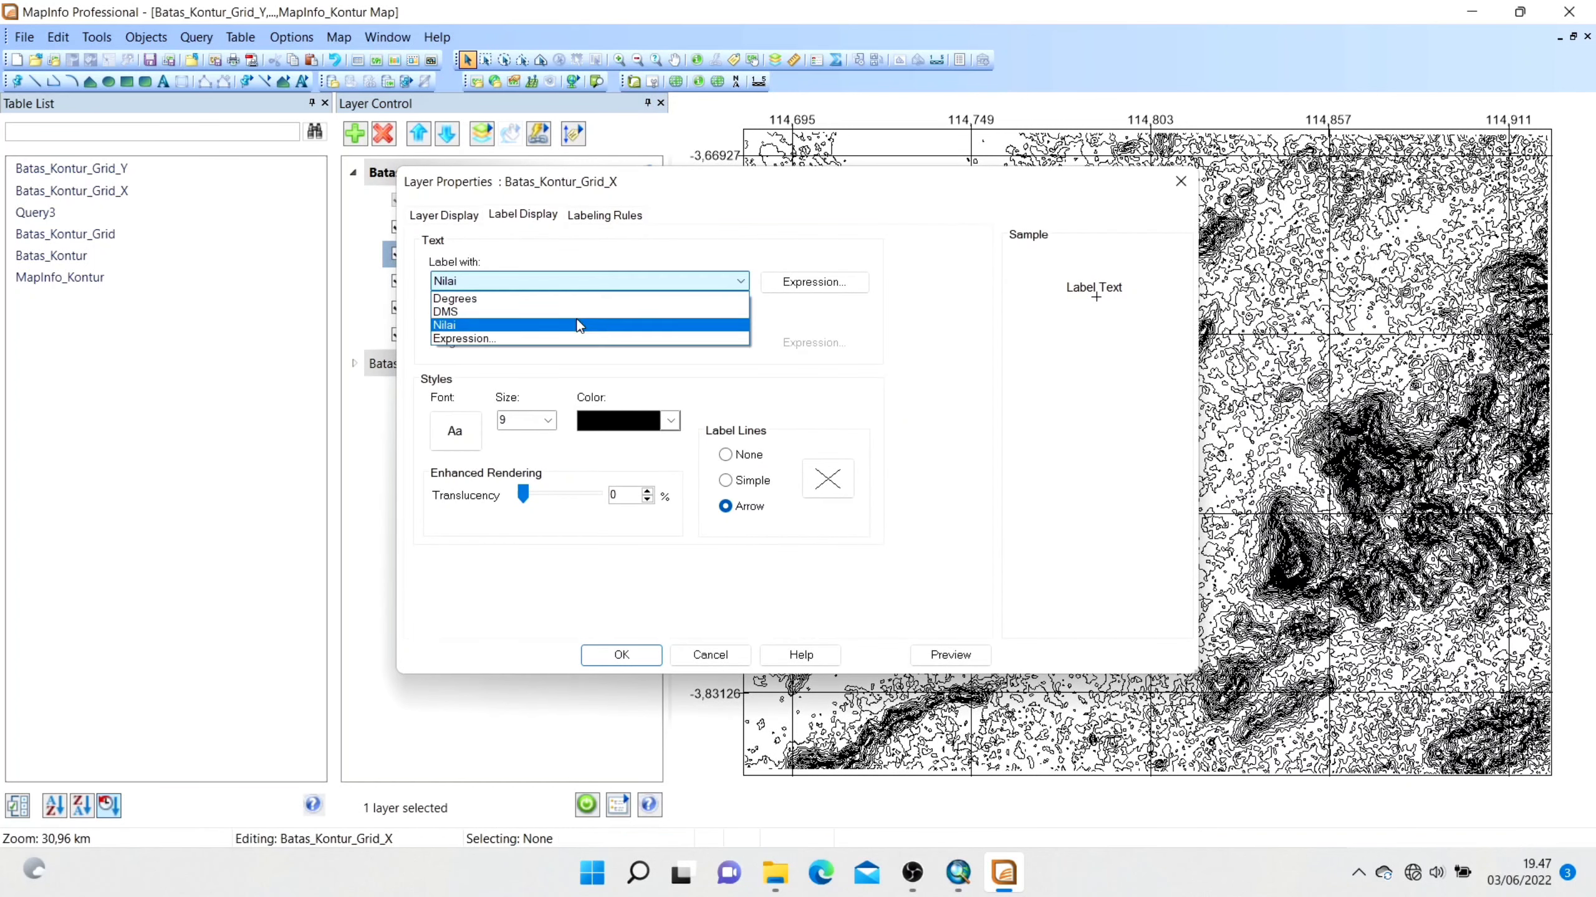
left_click(564, 332)
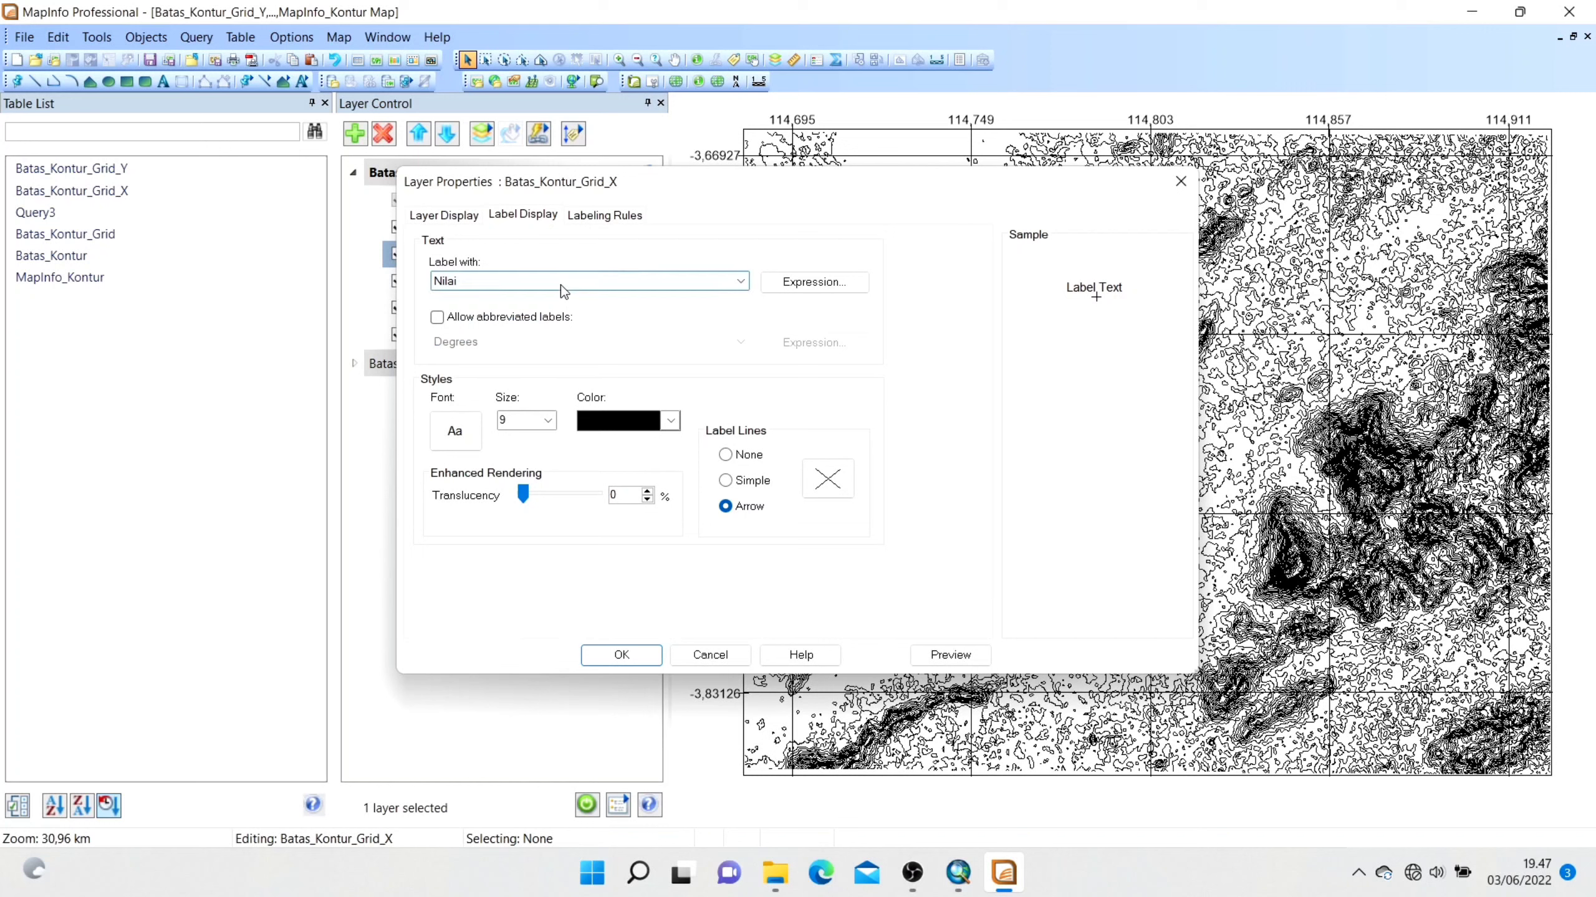
left_click(561, 283)
left_click(559, 340)
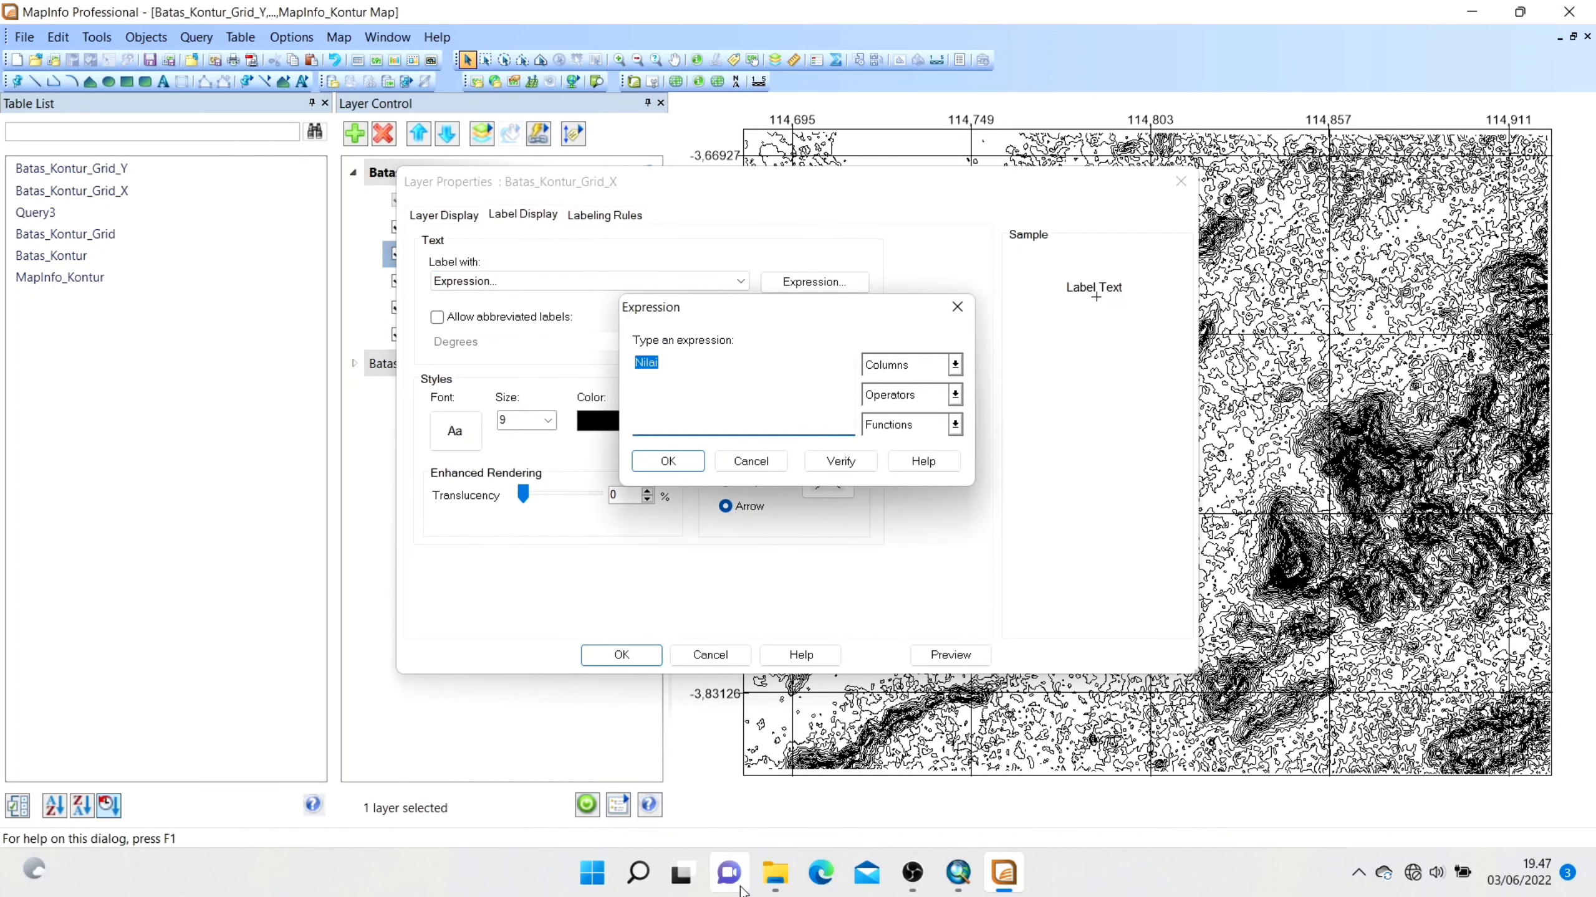
Open the coding text file from the Video folder in Notepad and copy its whole Format$ expression.
left_click(776, 873)
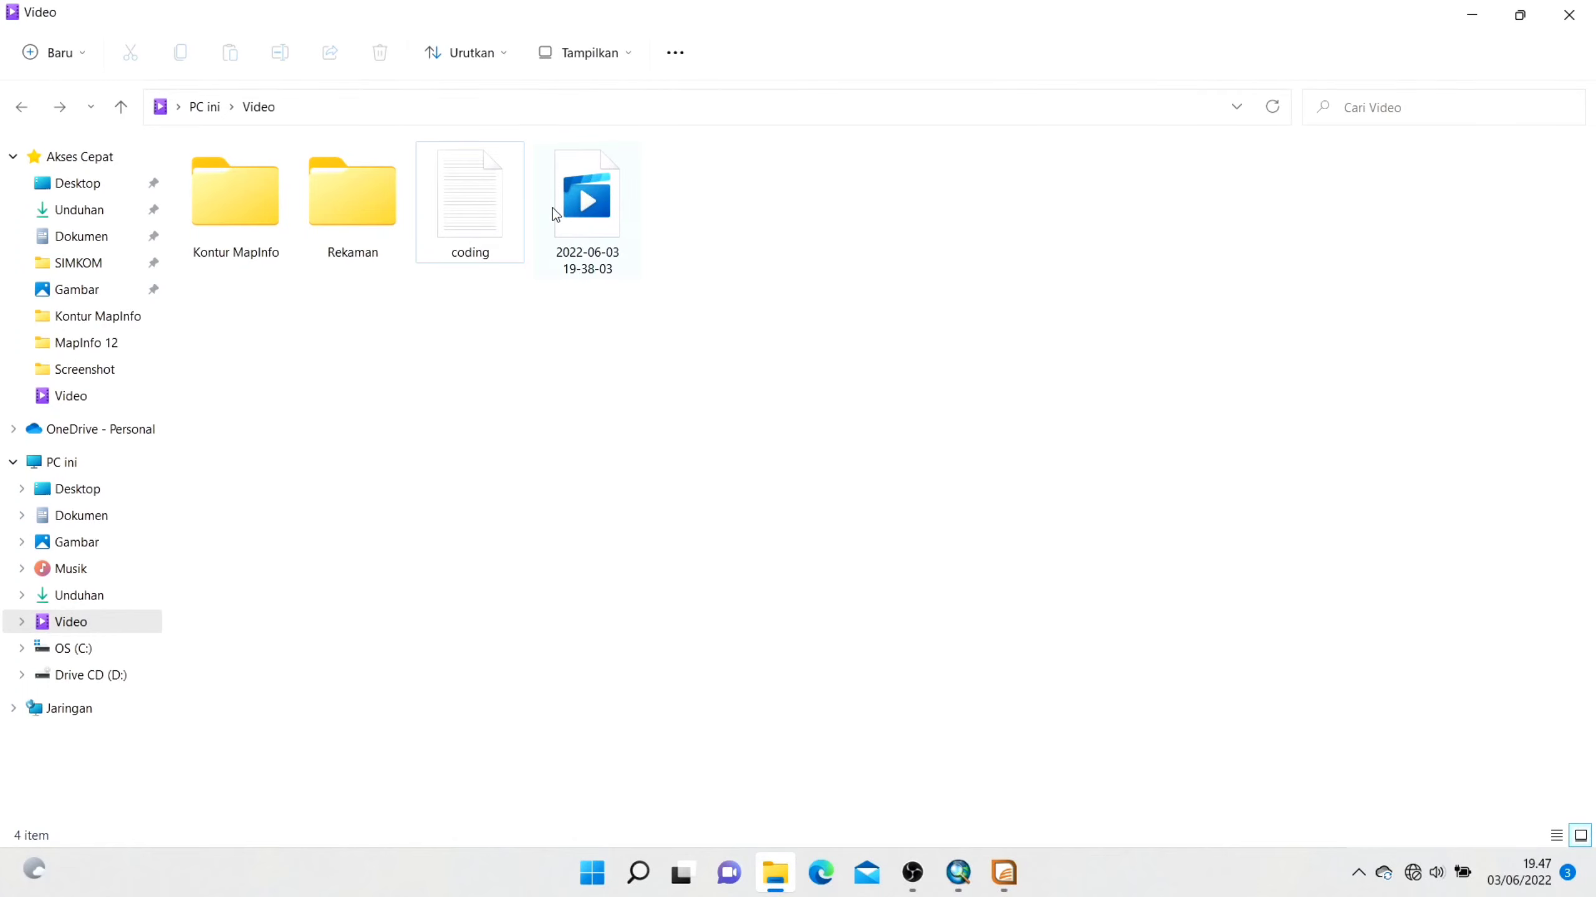
double_click(509, 215)
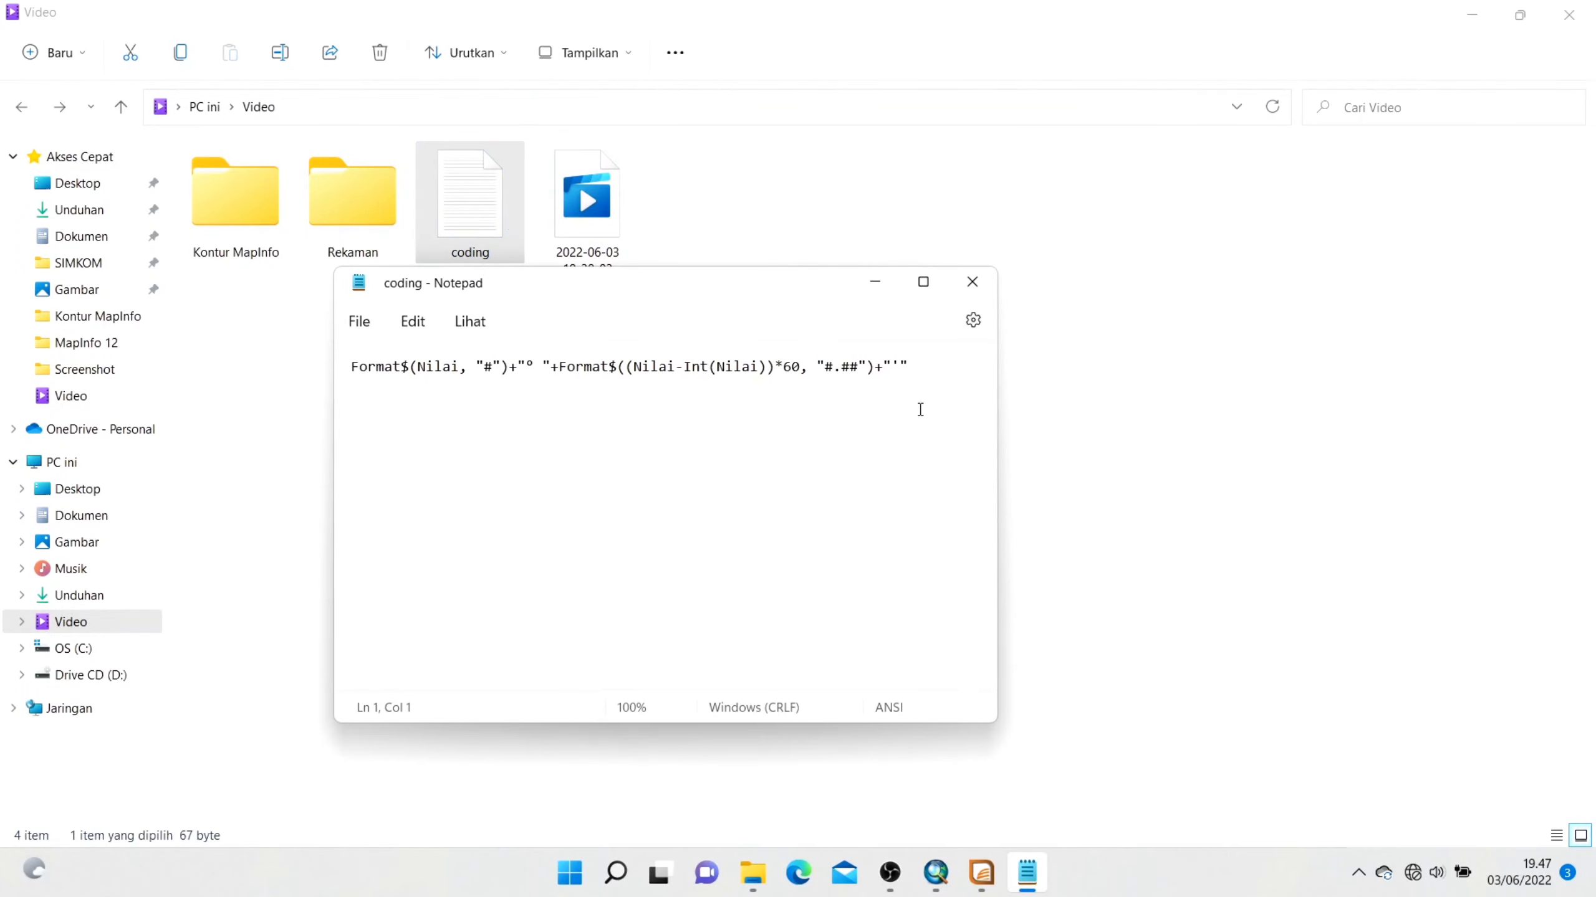
left_click_drag(951, 382, 336, 356)
key("ctrl+c")
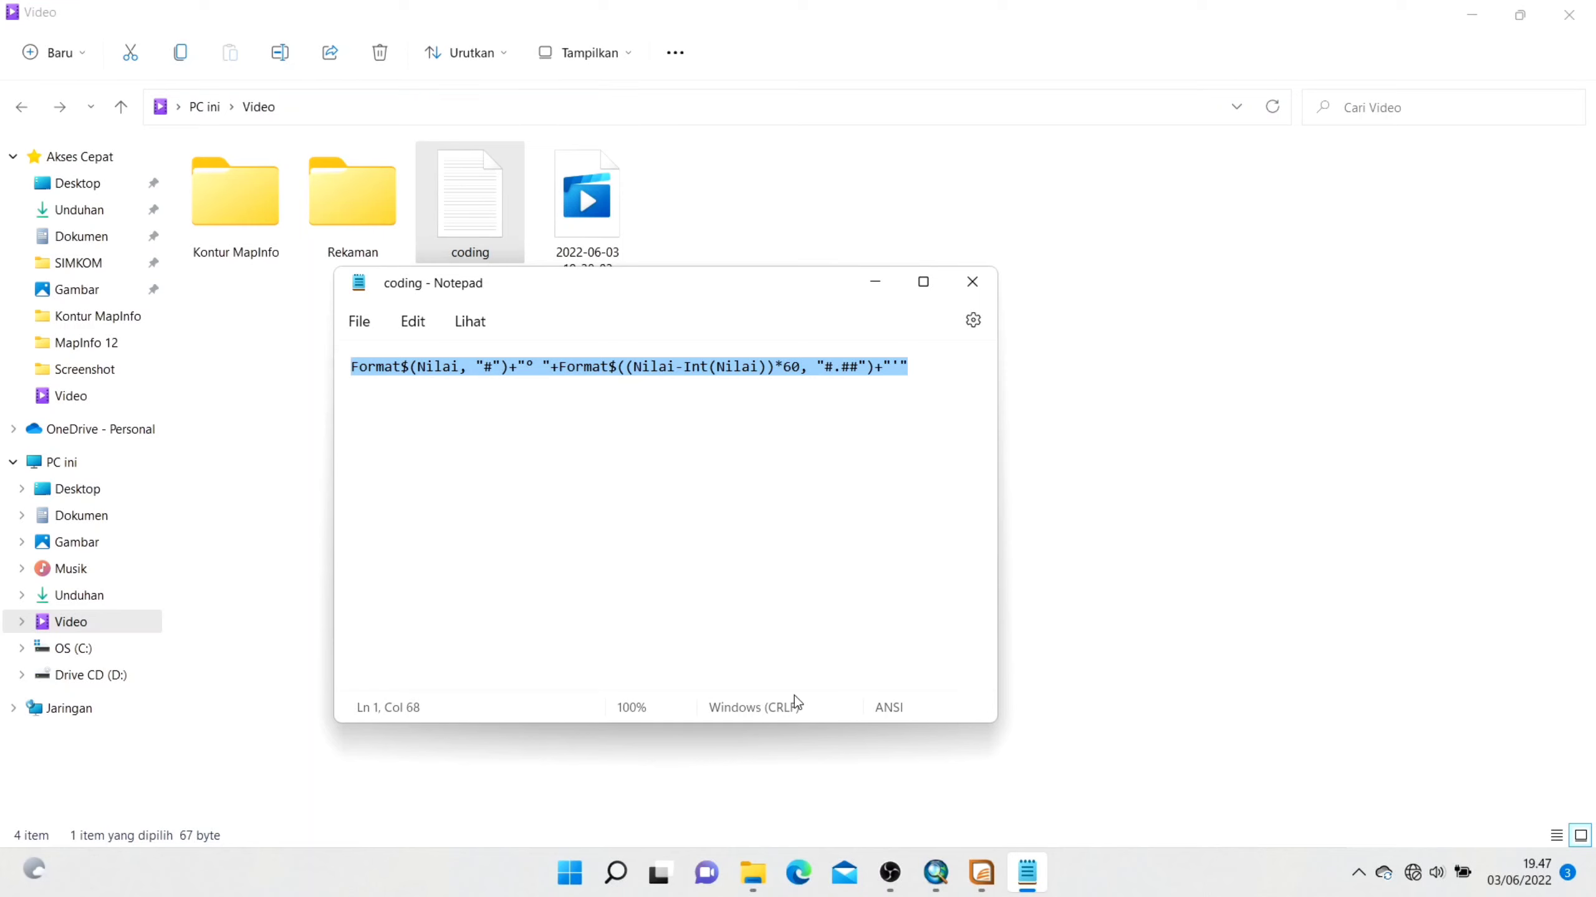
Switch back to MapInfo and label Batas_Kontur_Grid_X with the copied expression Format$(Nilai, "#")+"° "+Format$((Nilai-Int(Nilai))*60, "#.##")+"'".
mouse_move(935, 877)
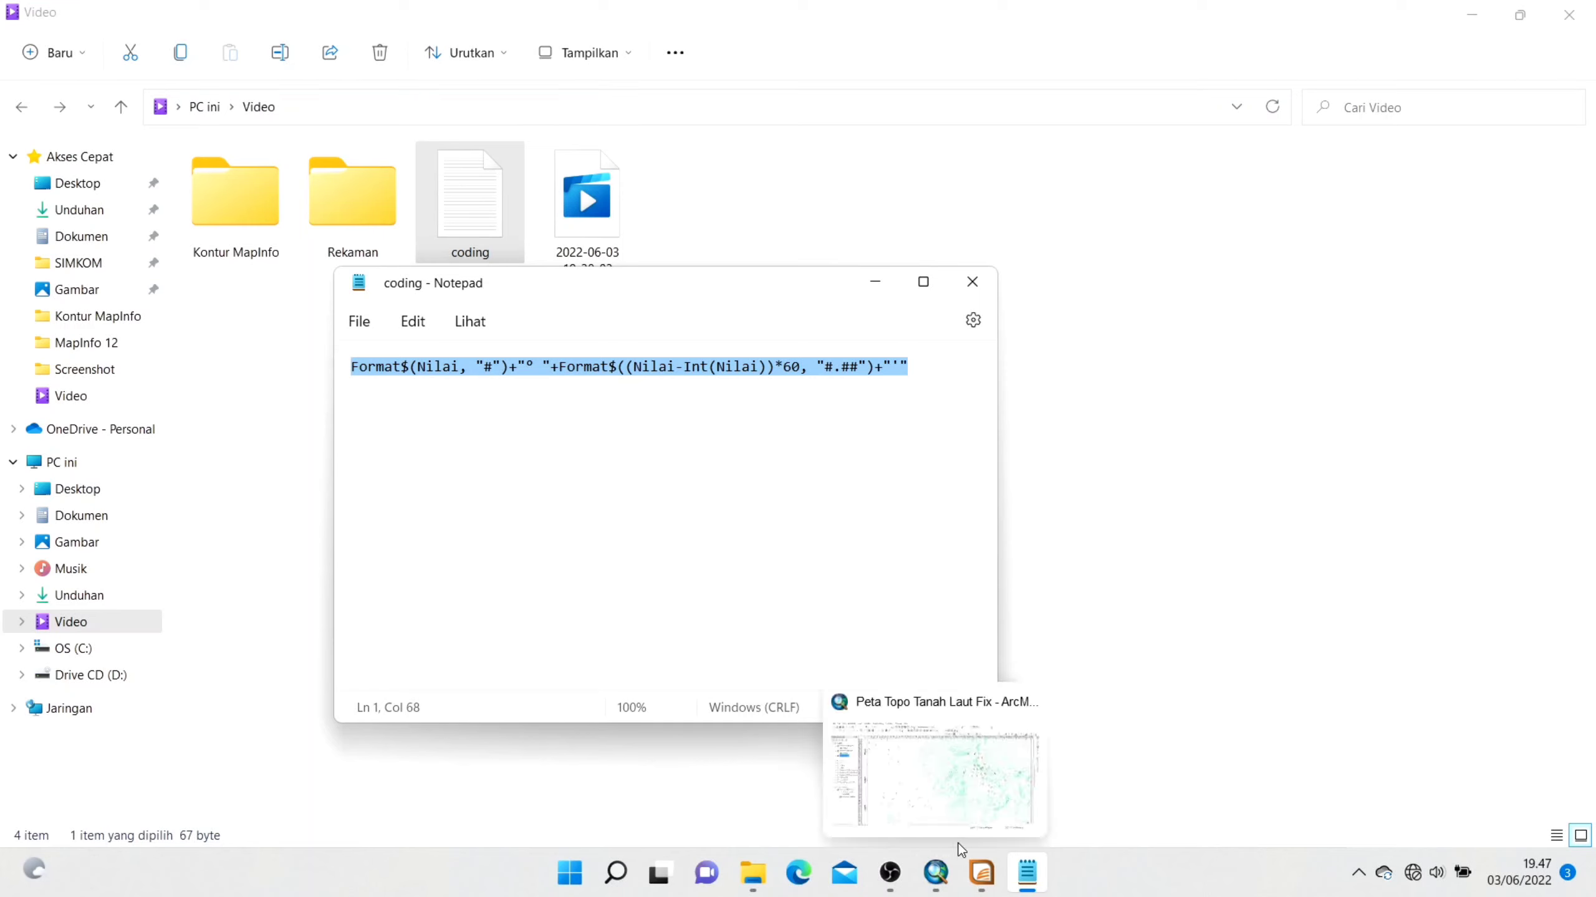
left_click(981, 874)
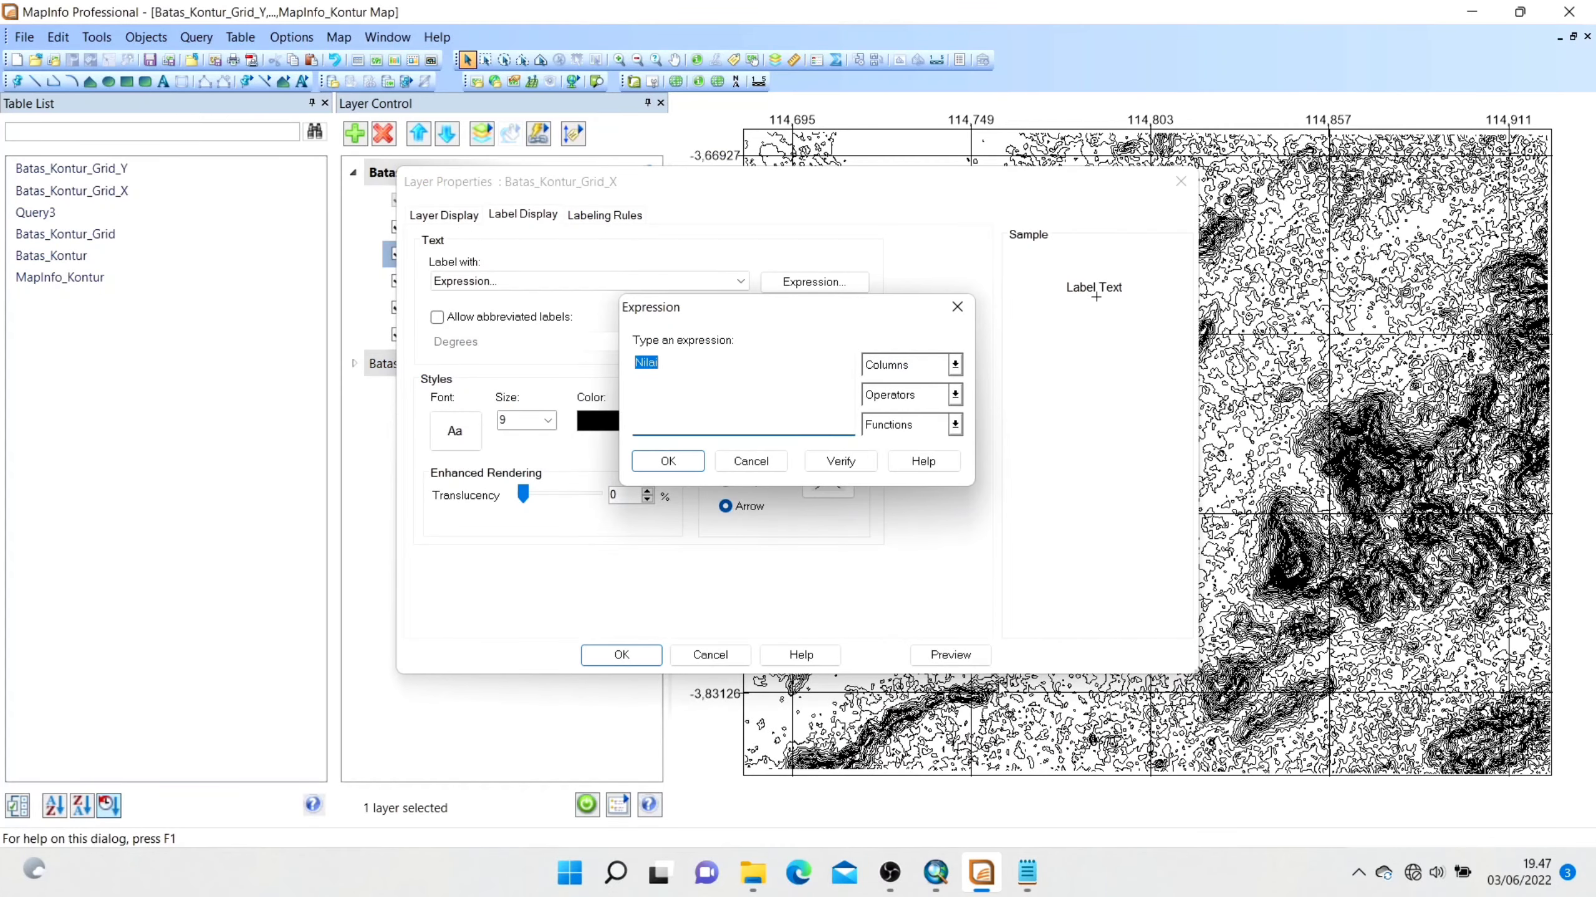
key("ctrl+v")
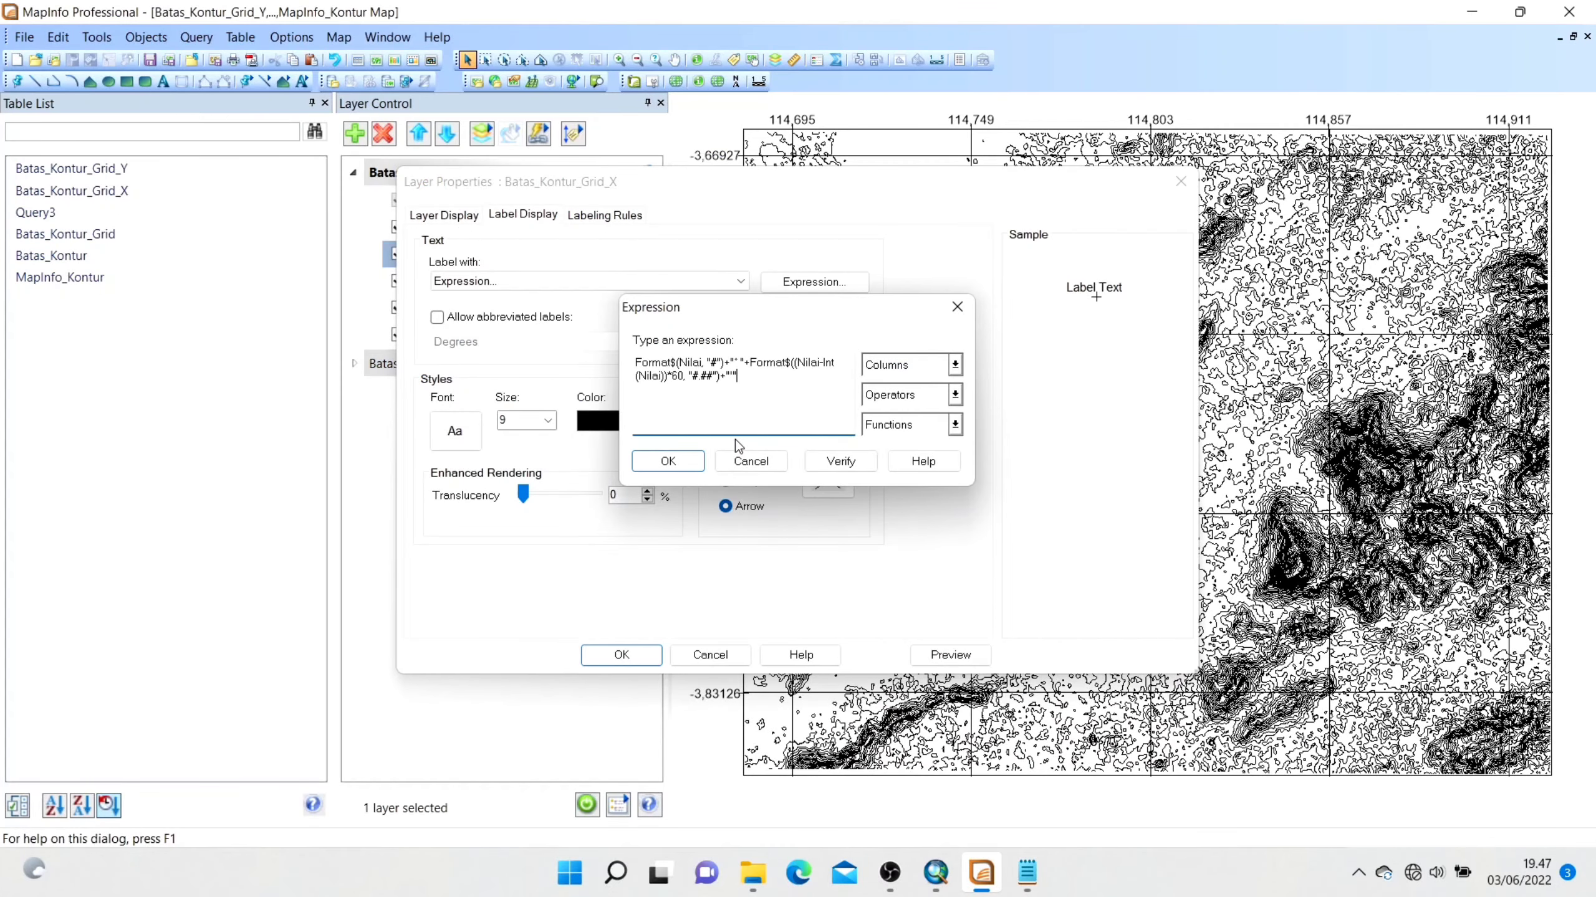
left_click(684, 463)
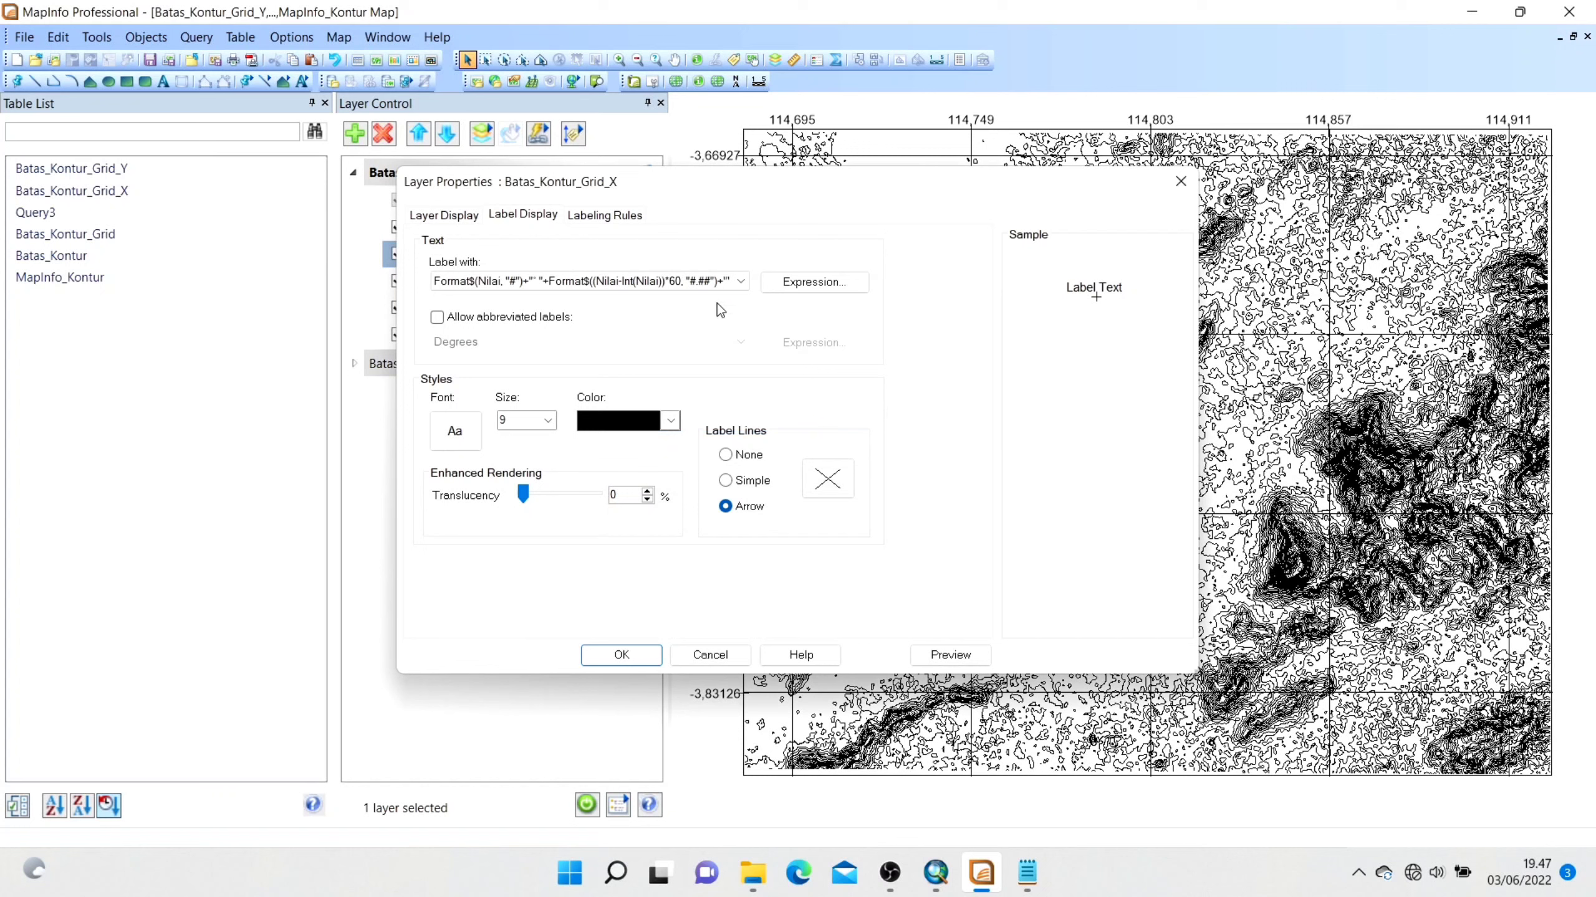
left_click(633, 656)
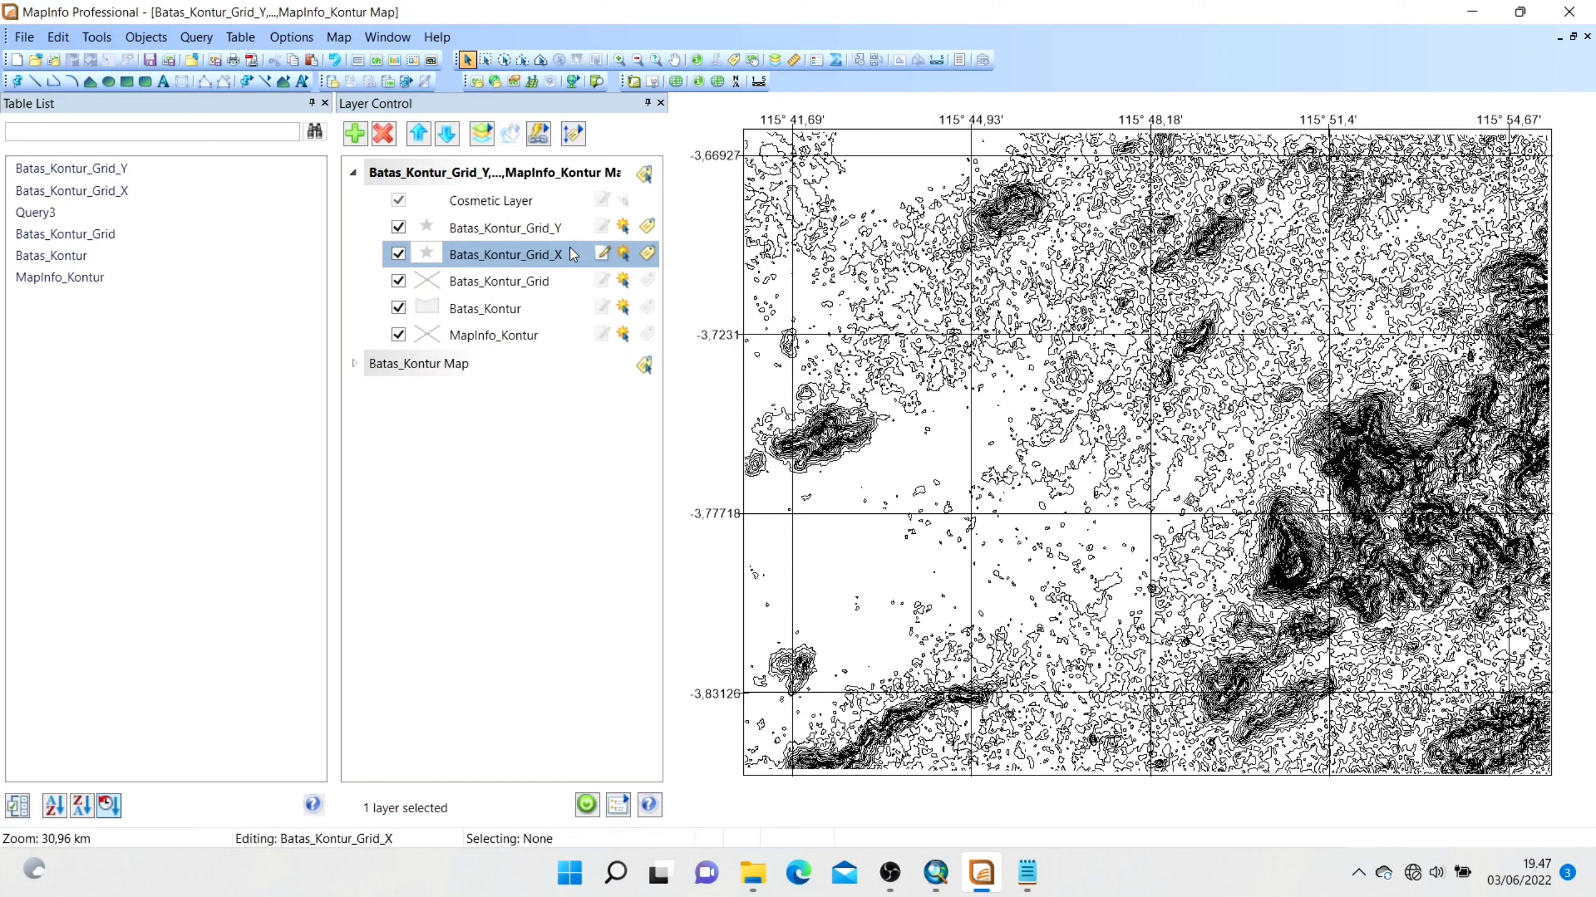
Make Batas_Kontur_Grid_Y editable and replace its Nilai label source with the same copied degrees-and-minutes Format$ expression.
left_click(569, 230)
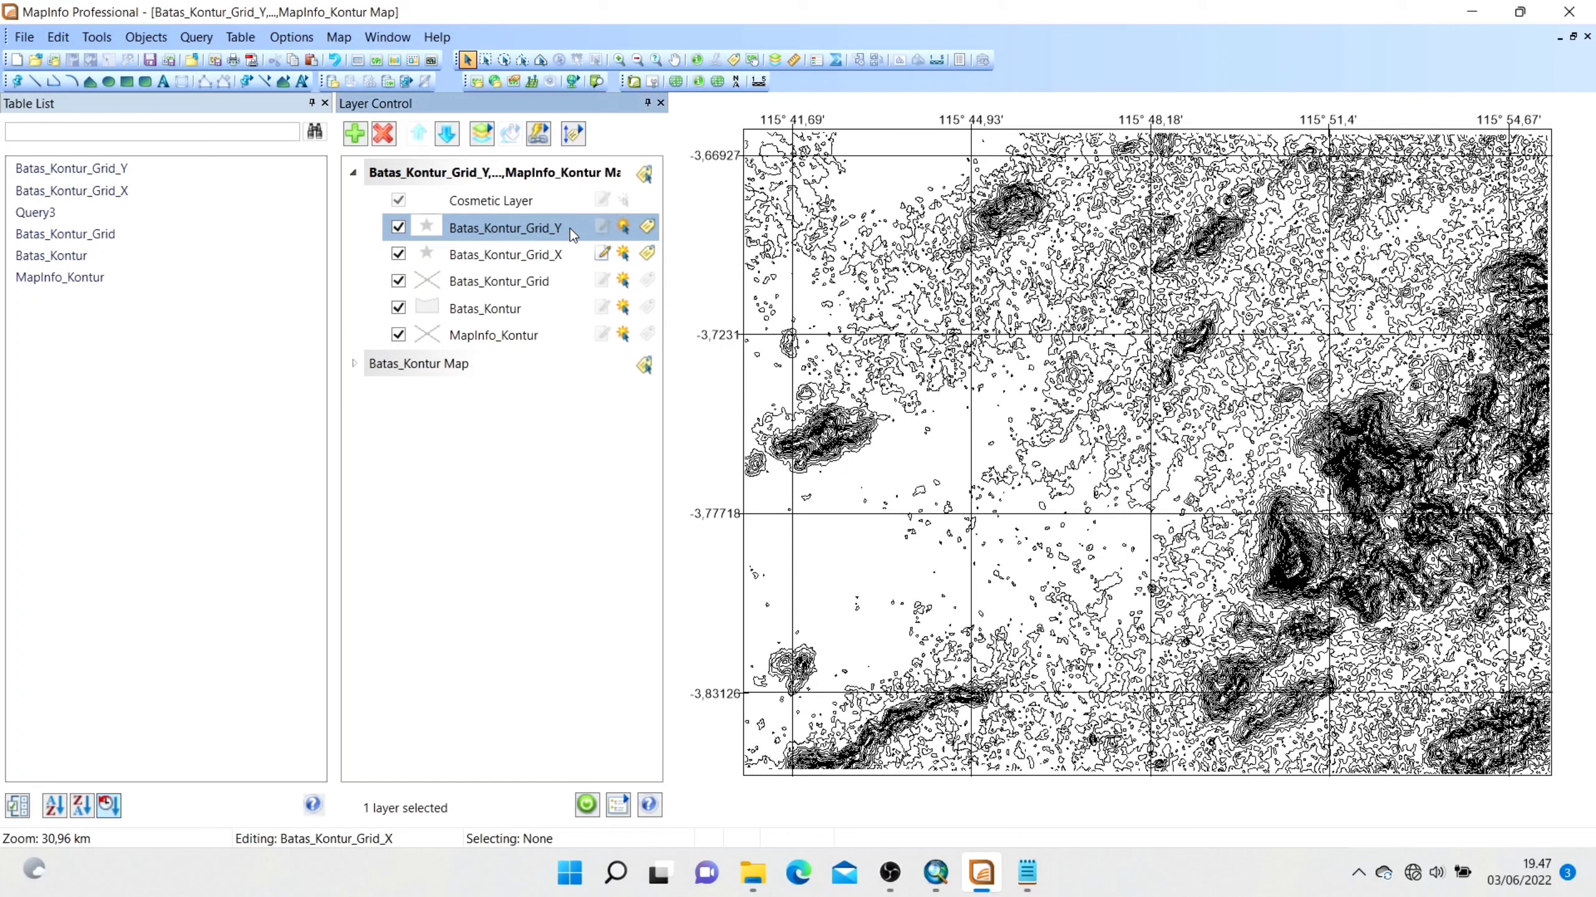
left_click(601, 228)
right_click(602, 228)
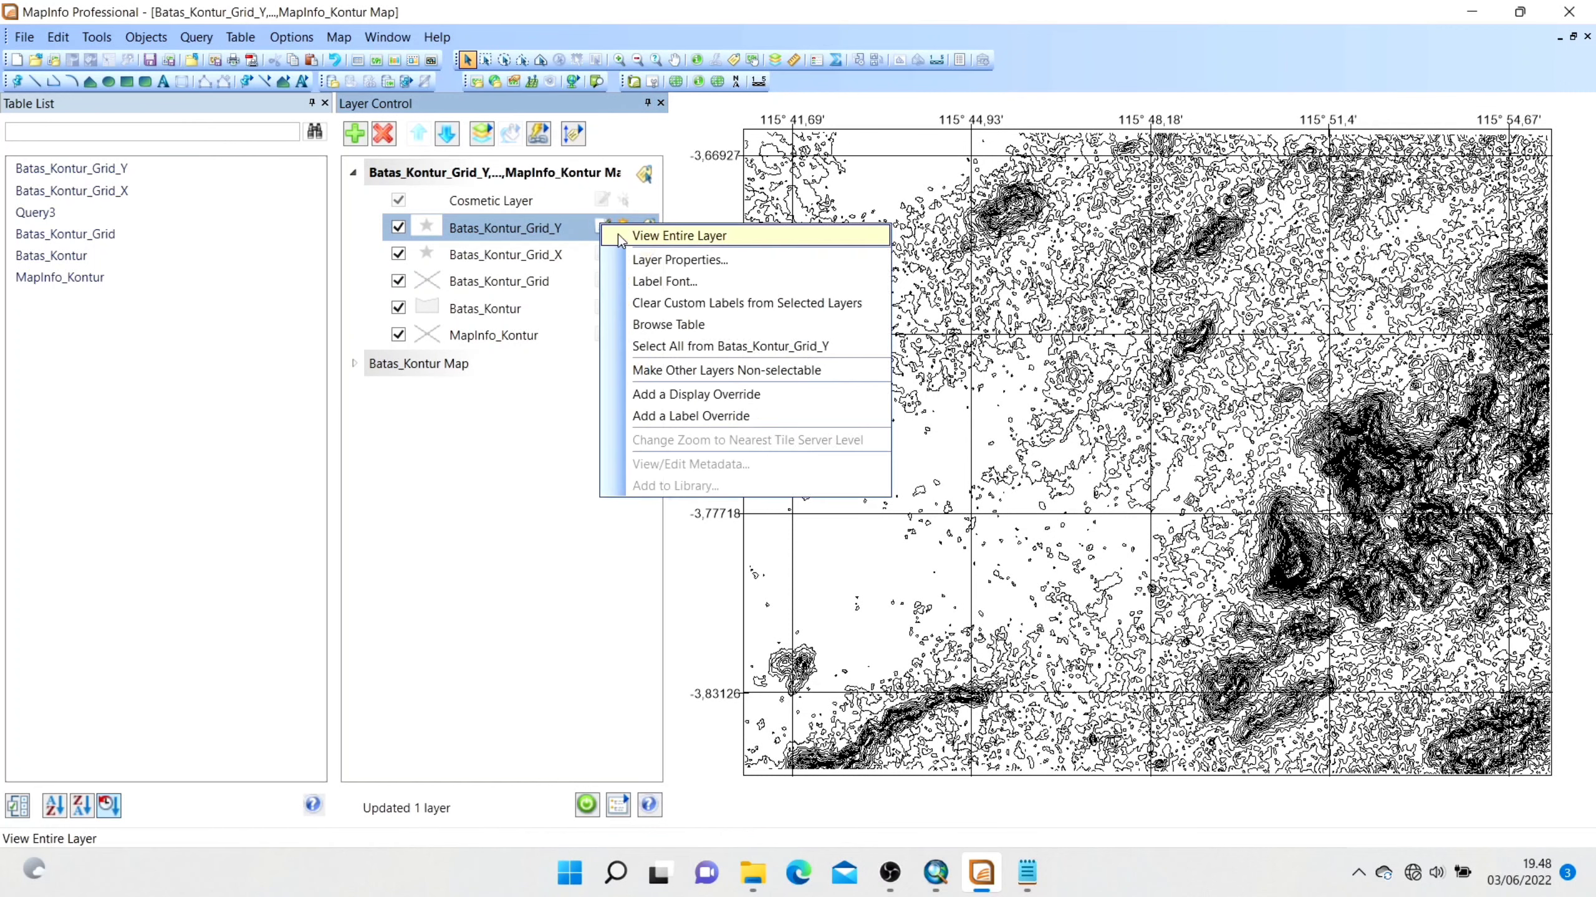
left_click(673, 270)
left_click(667, 282)
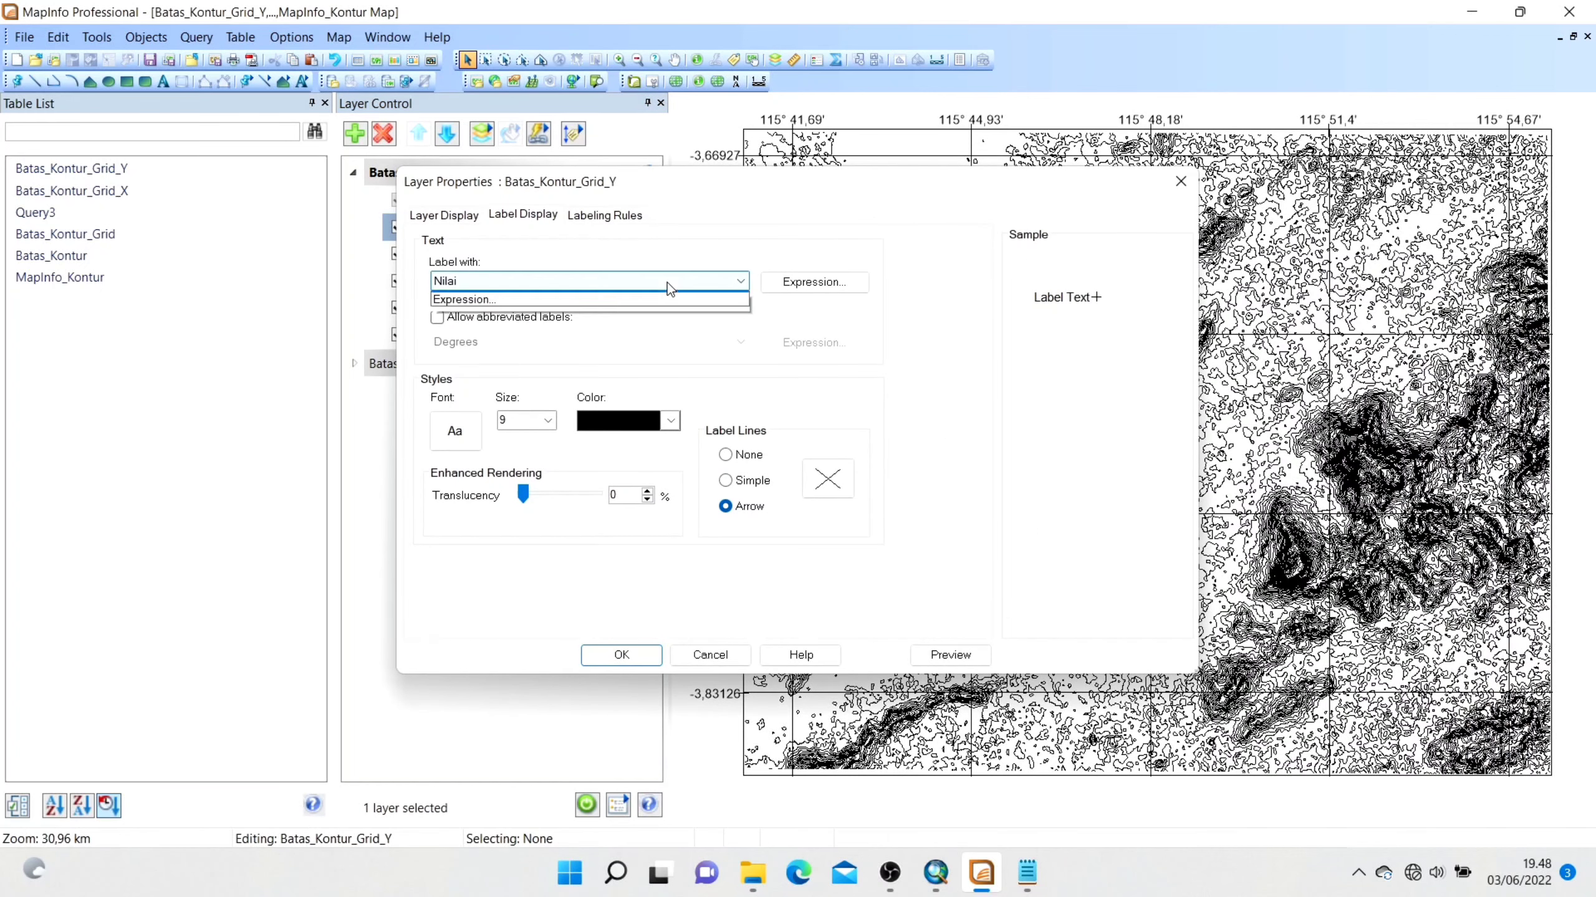
left_click(640, 340)
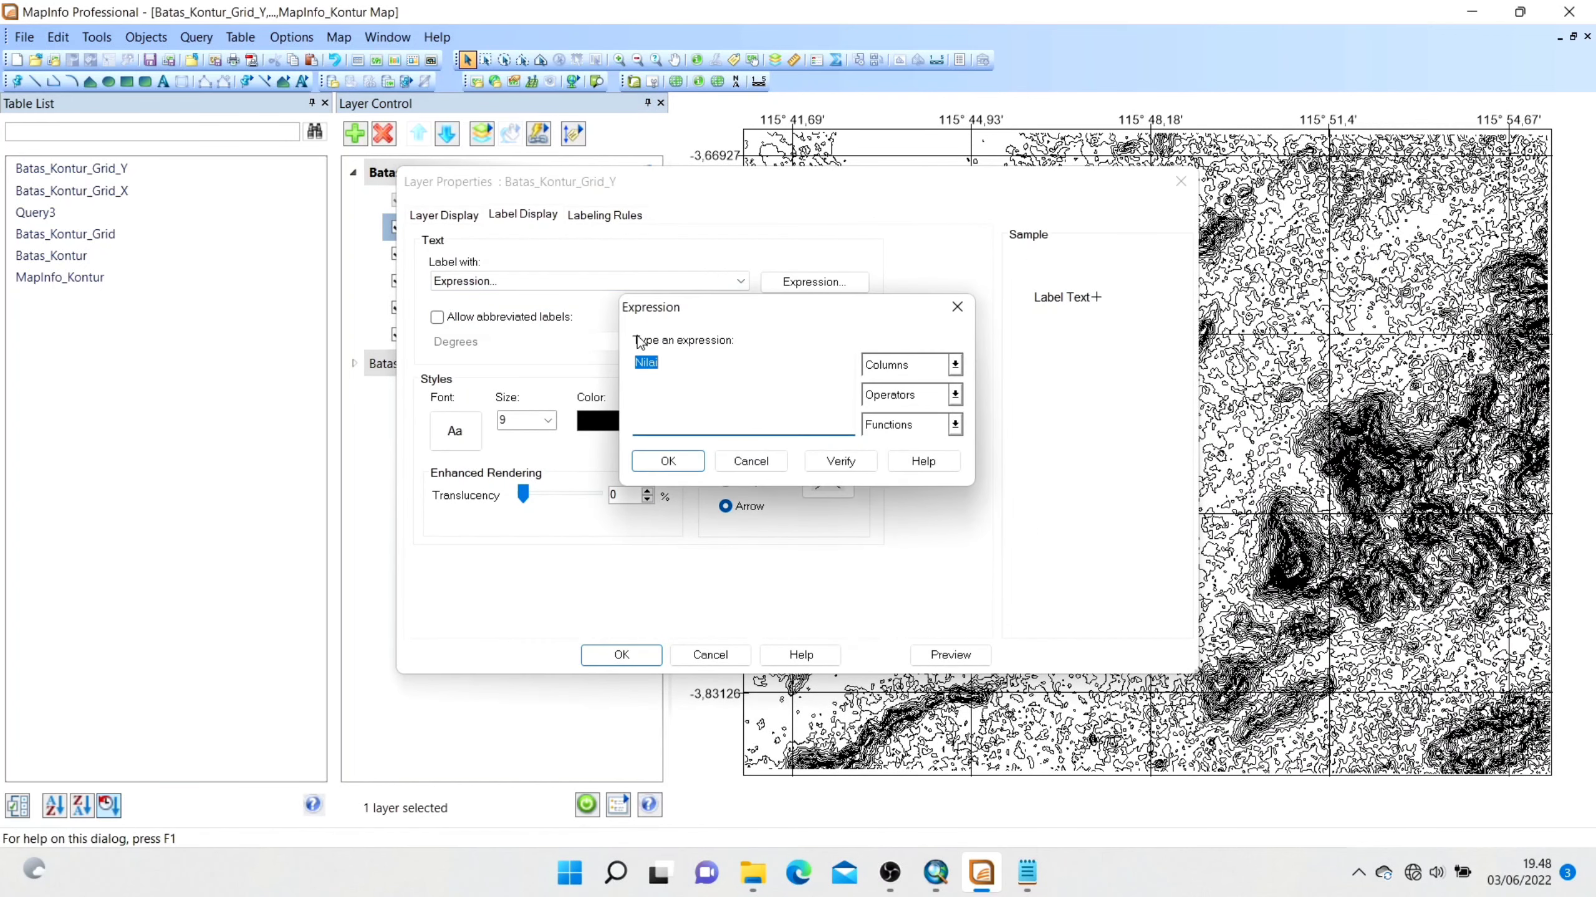
key("ctrl+v")
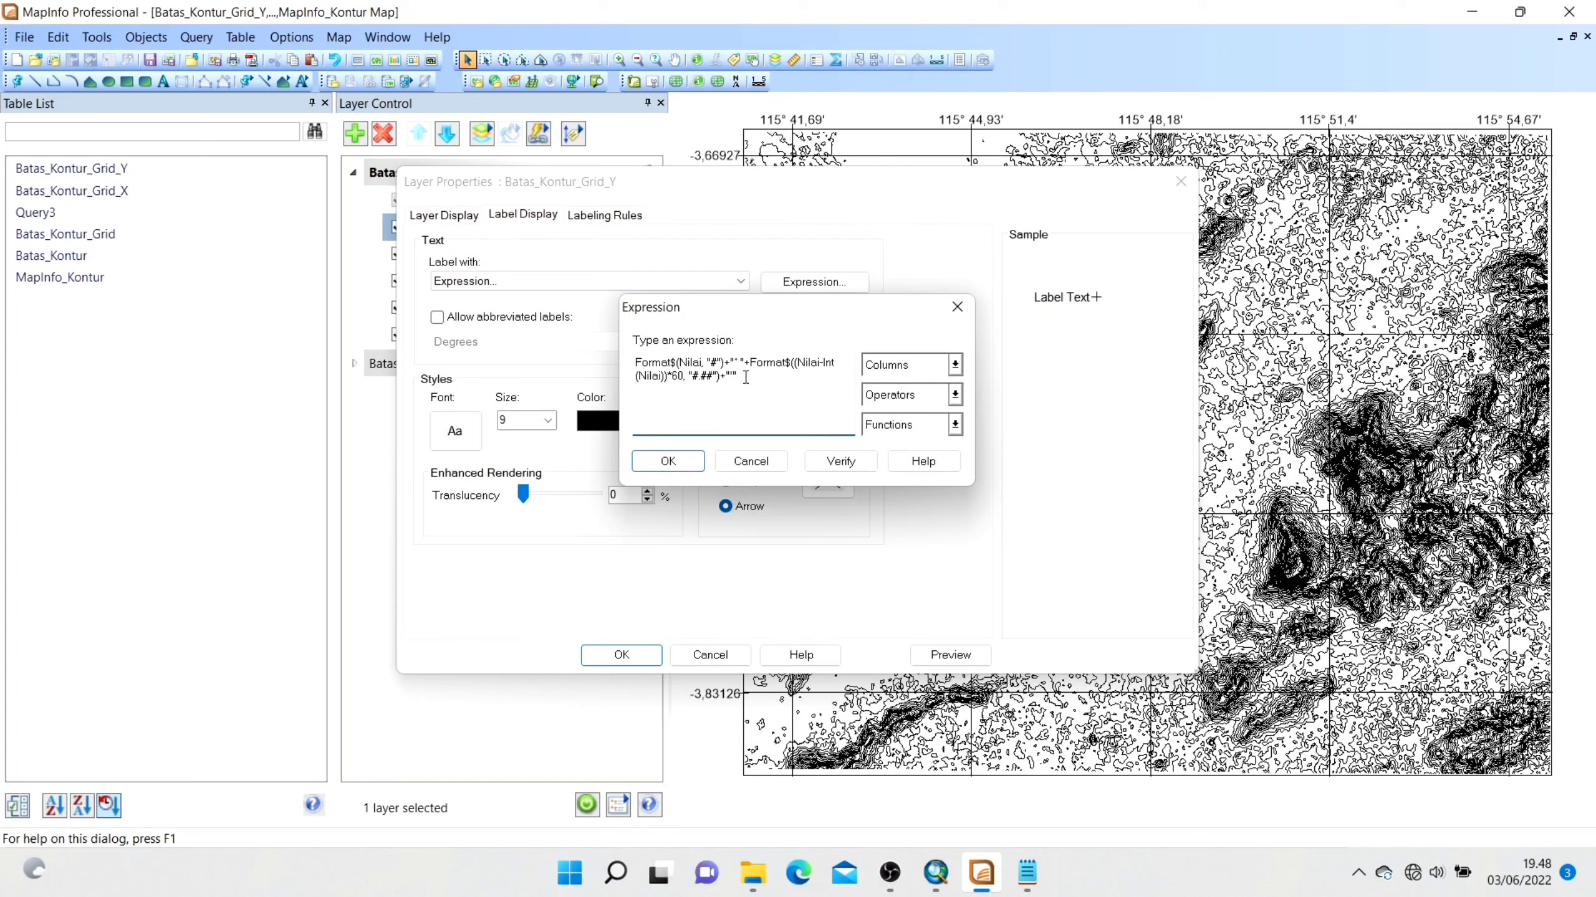
left_click(670, 462)
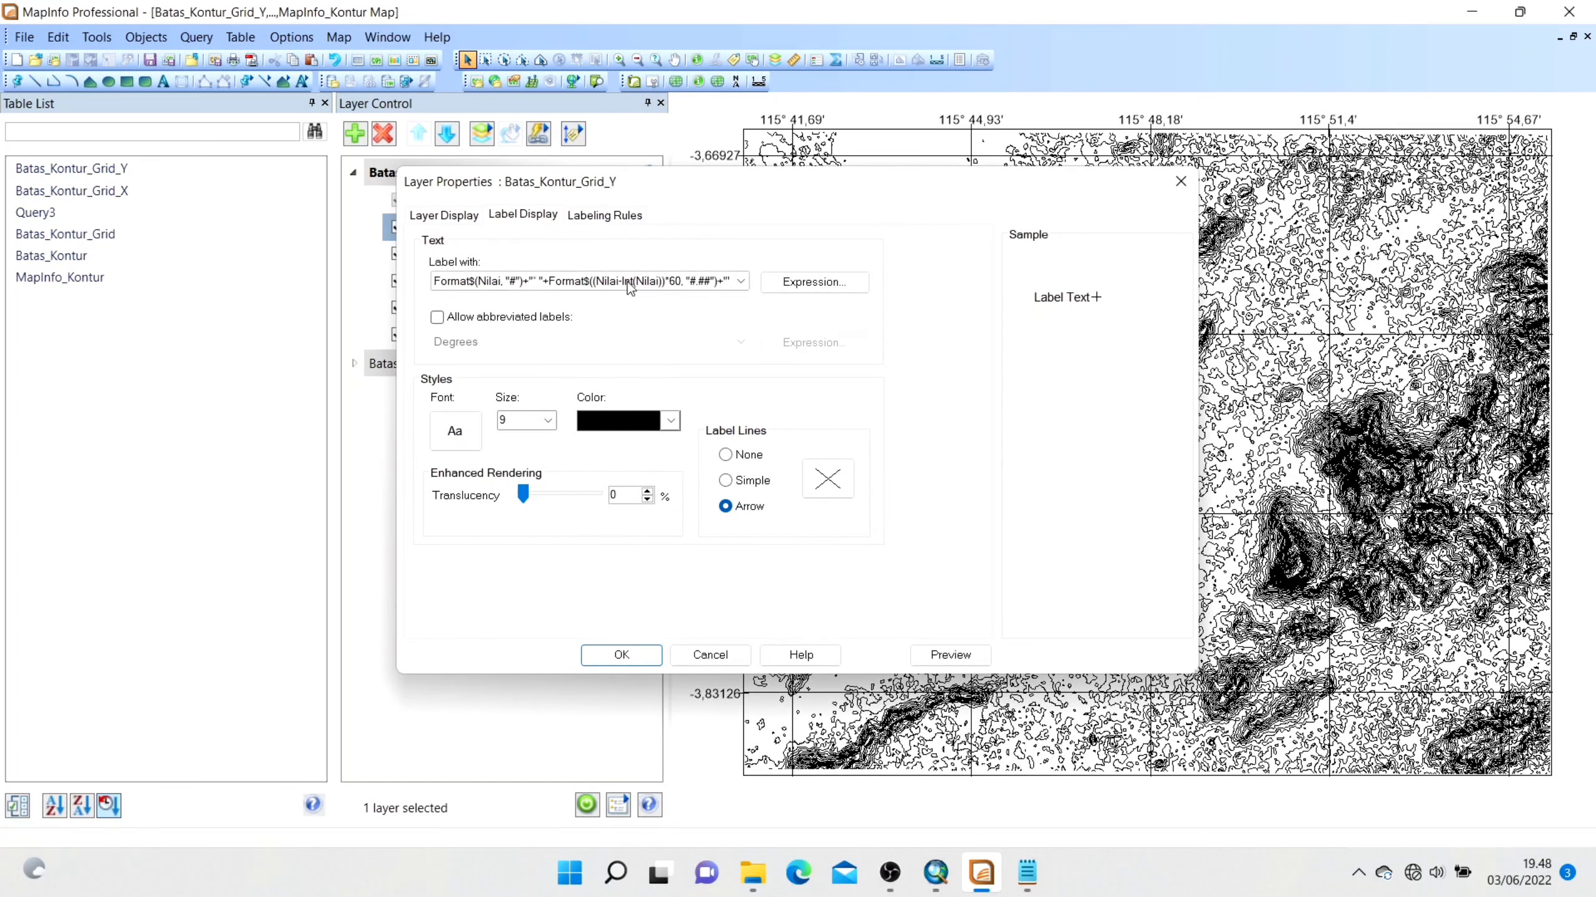
left_click(619, 655)
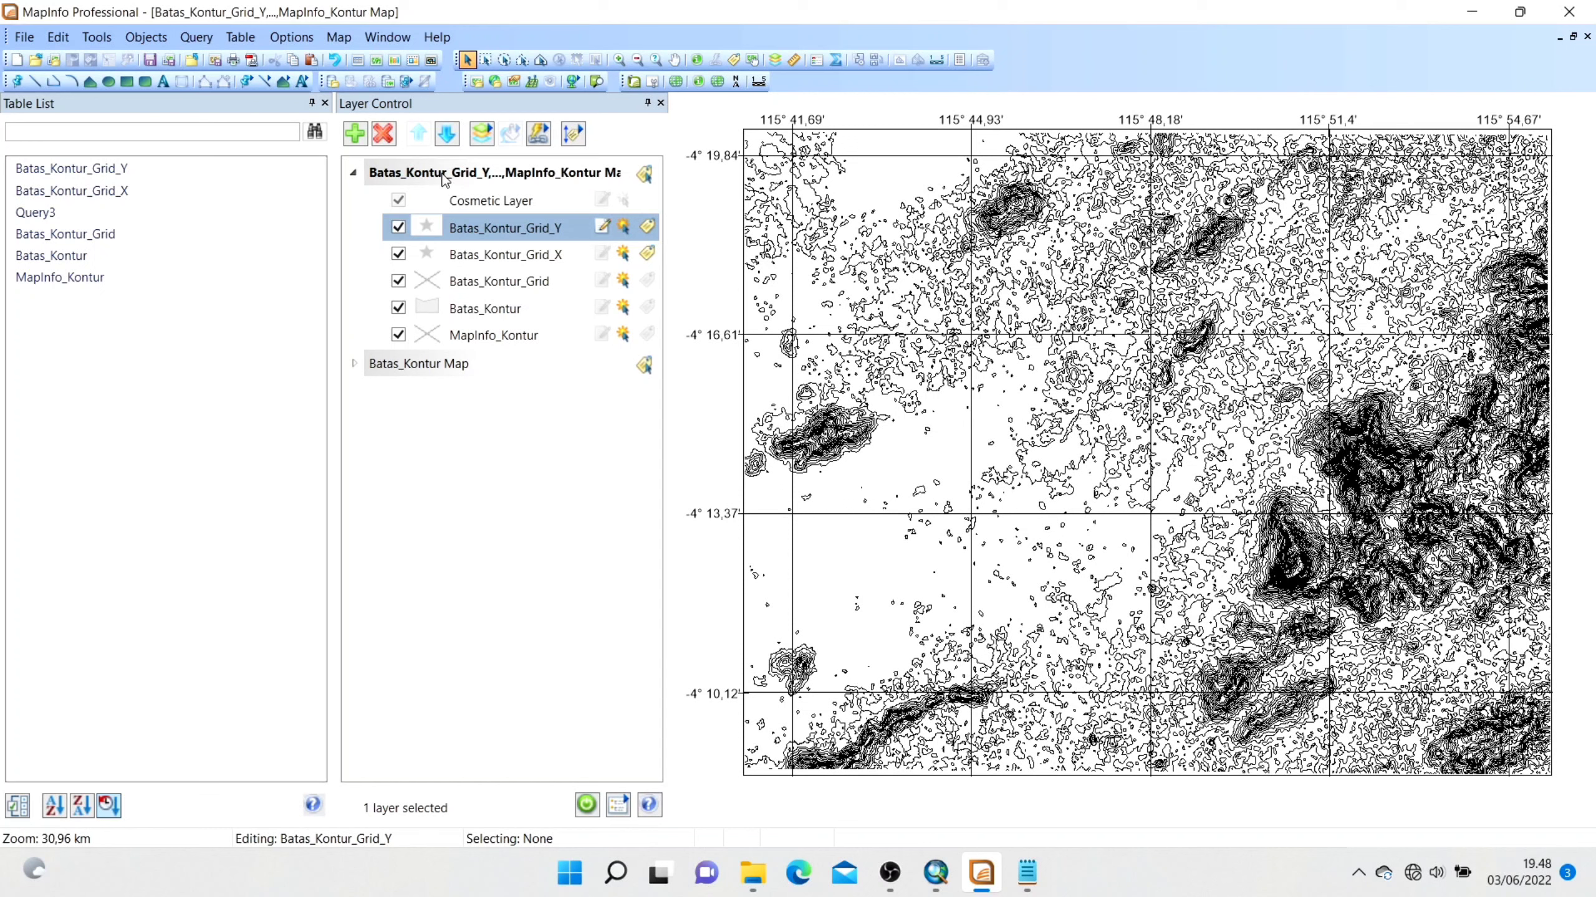
Collapse the Table List and frame the whole labelled contour grid in the map window.
left_click(311, 103)
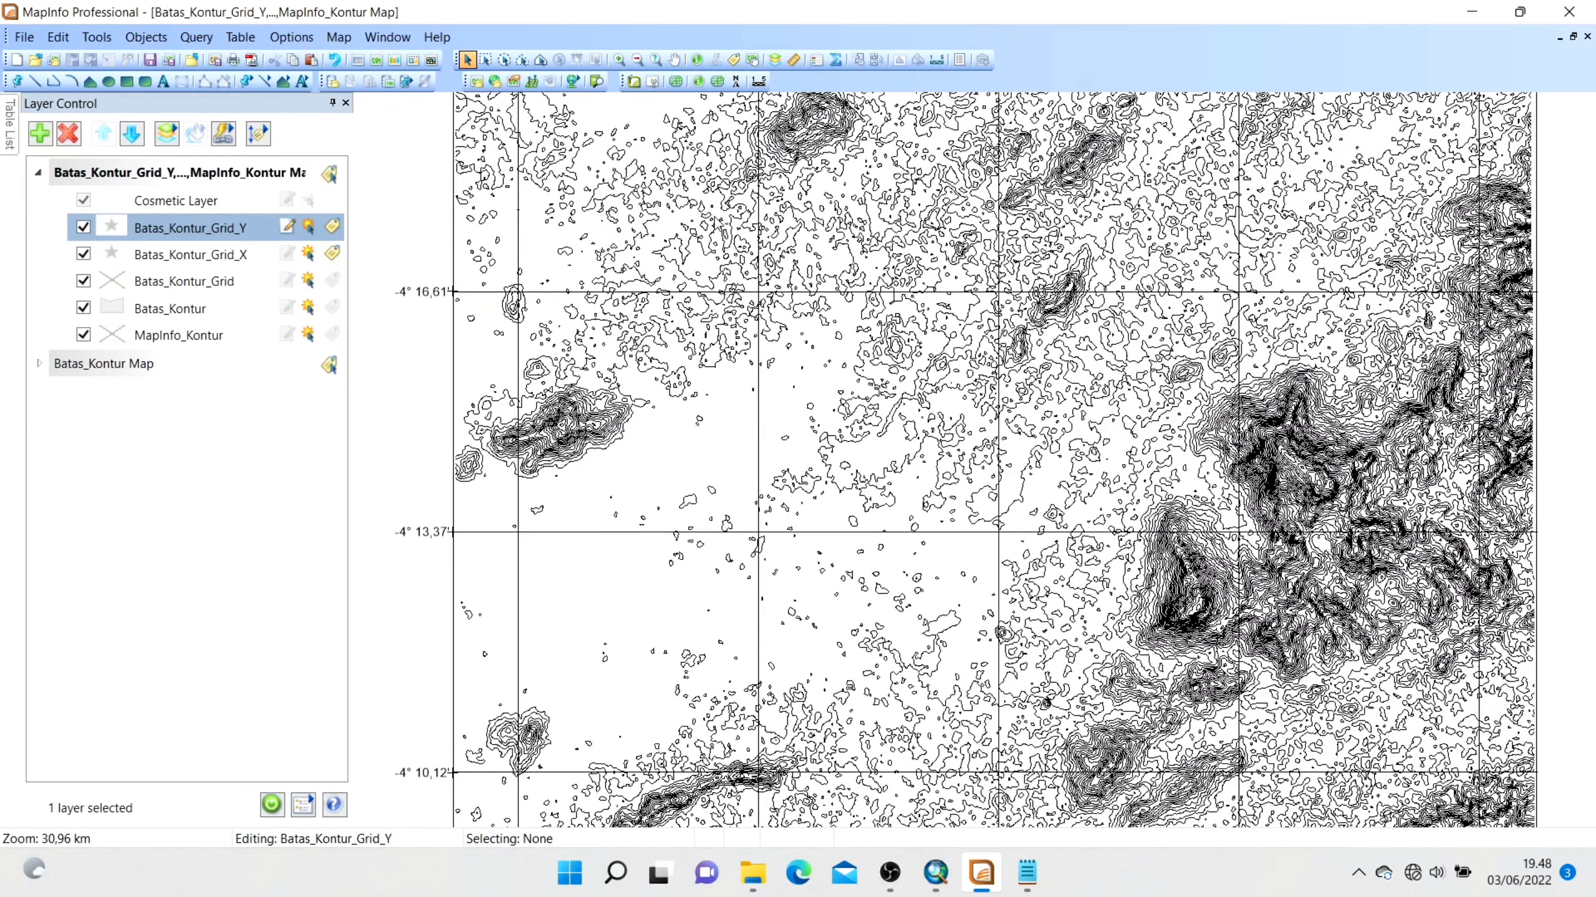
scroll(728, 235, "down", 1)
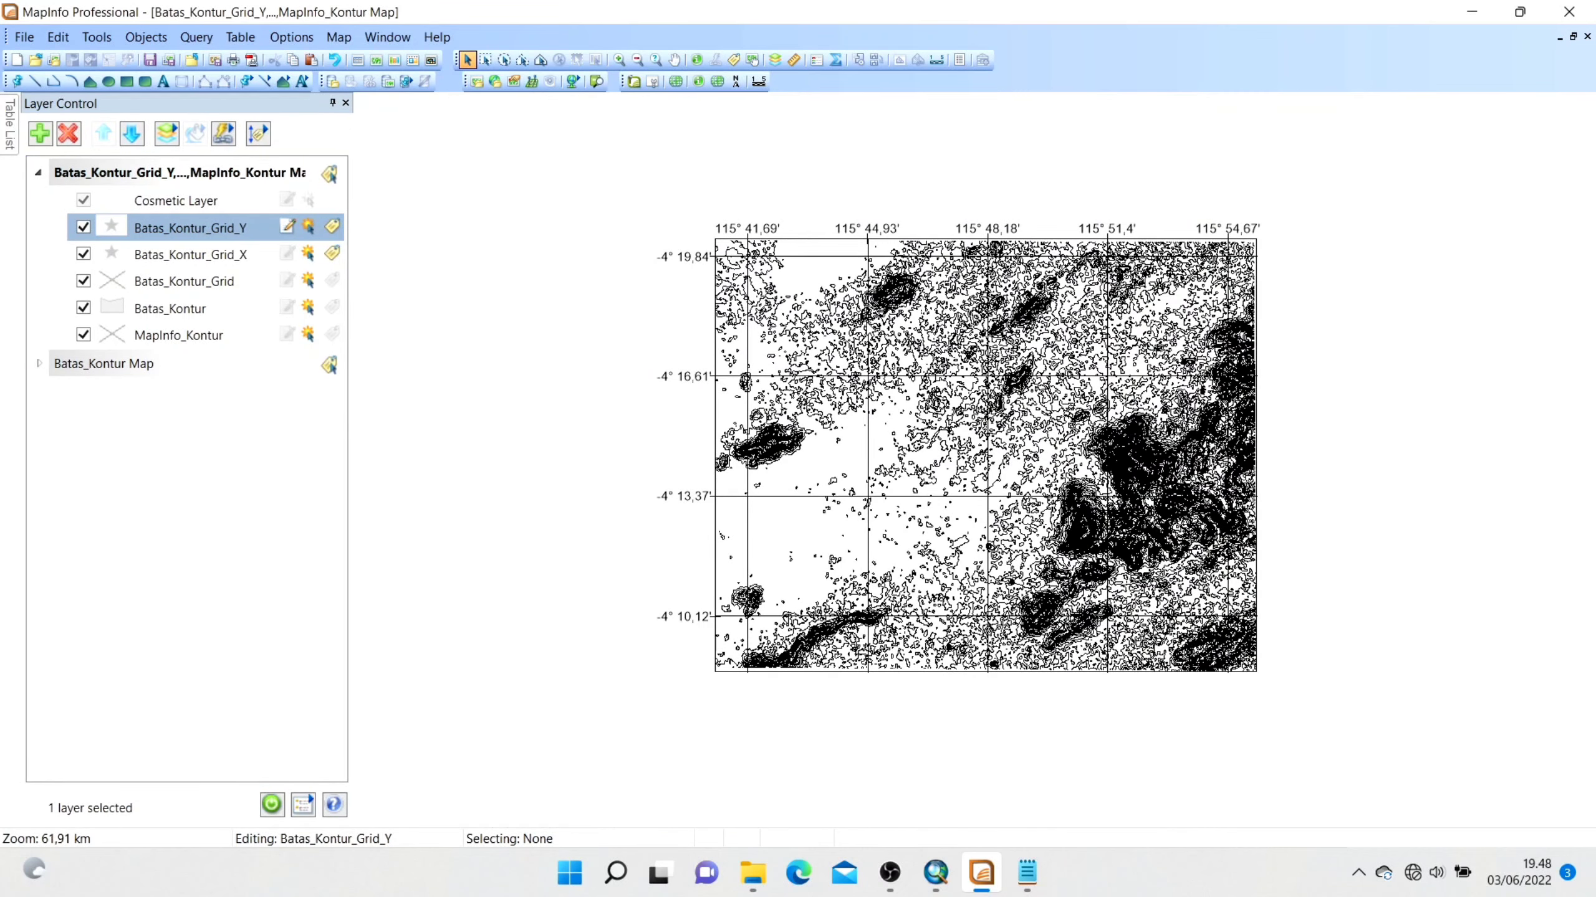
left_click(626, 60)
left_click_drag(646, 211, 1291, 691)
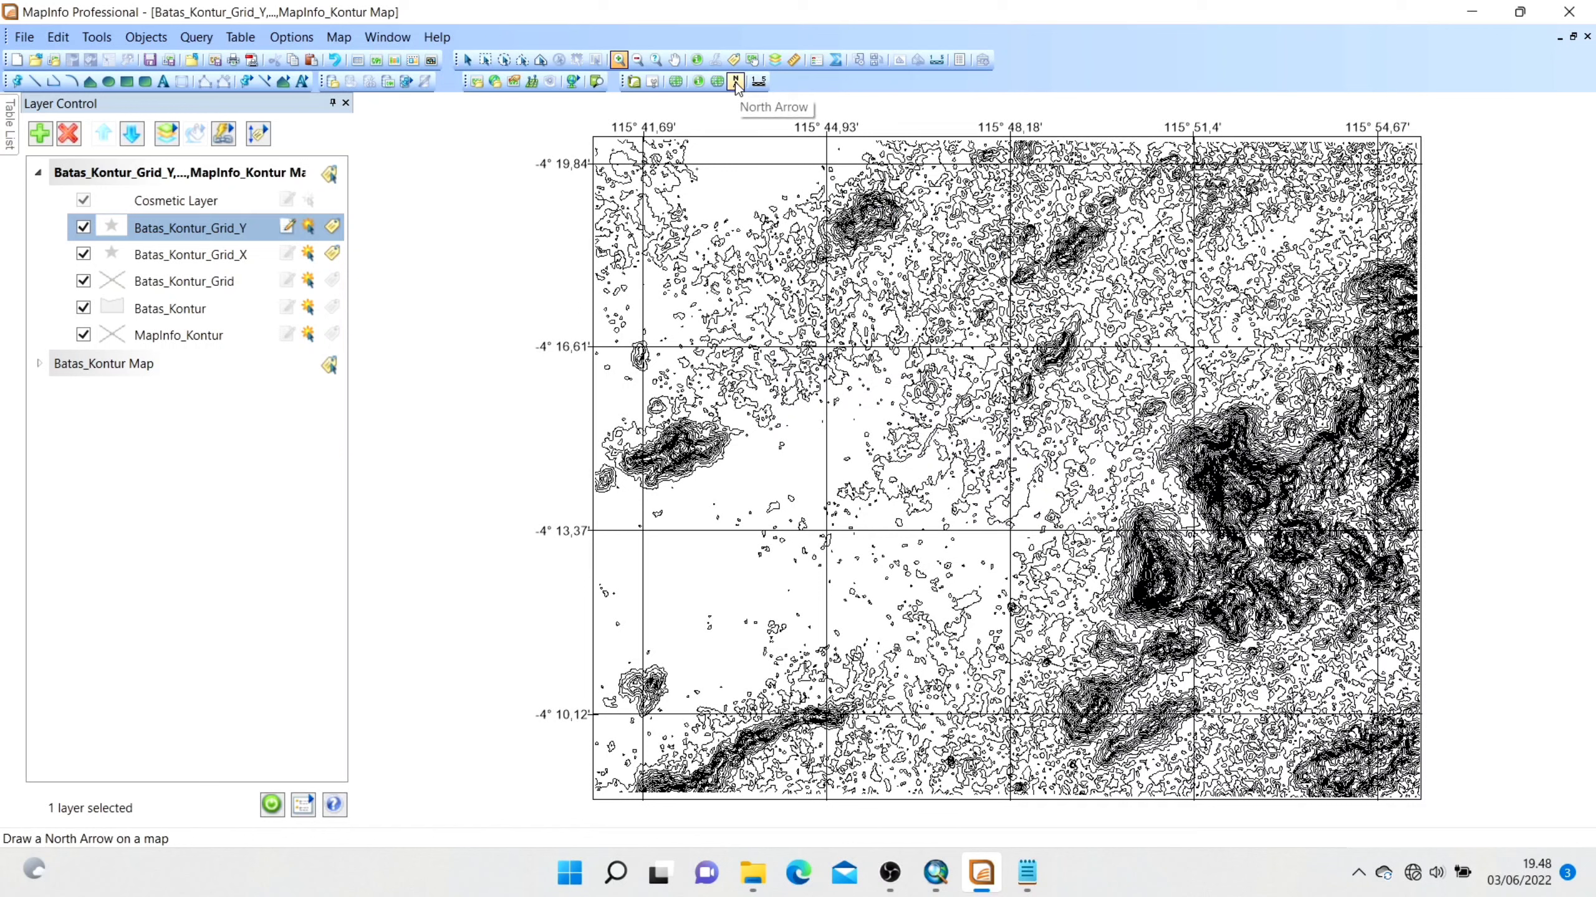
Look through the Tool Manager for the North Arrow tool's Loaded and Autoload settings, leaving them as they are.
left_click(108, 36)
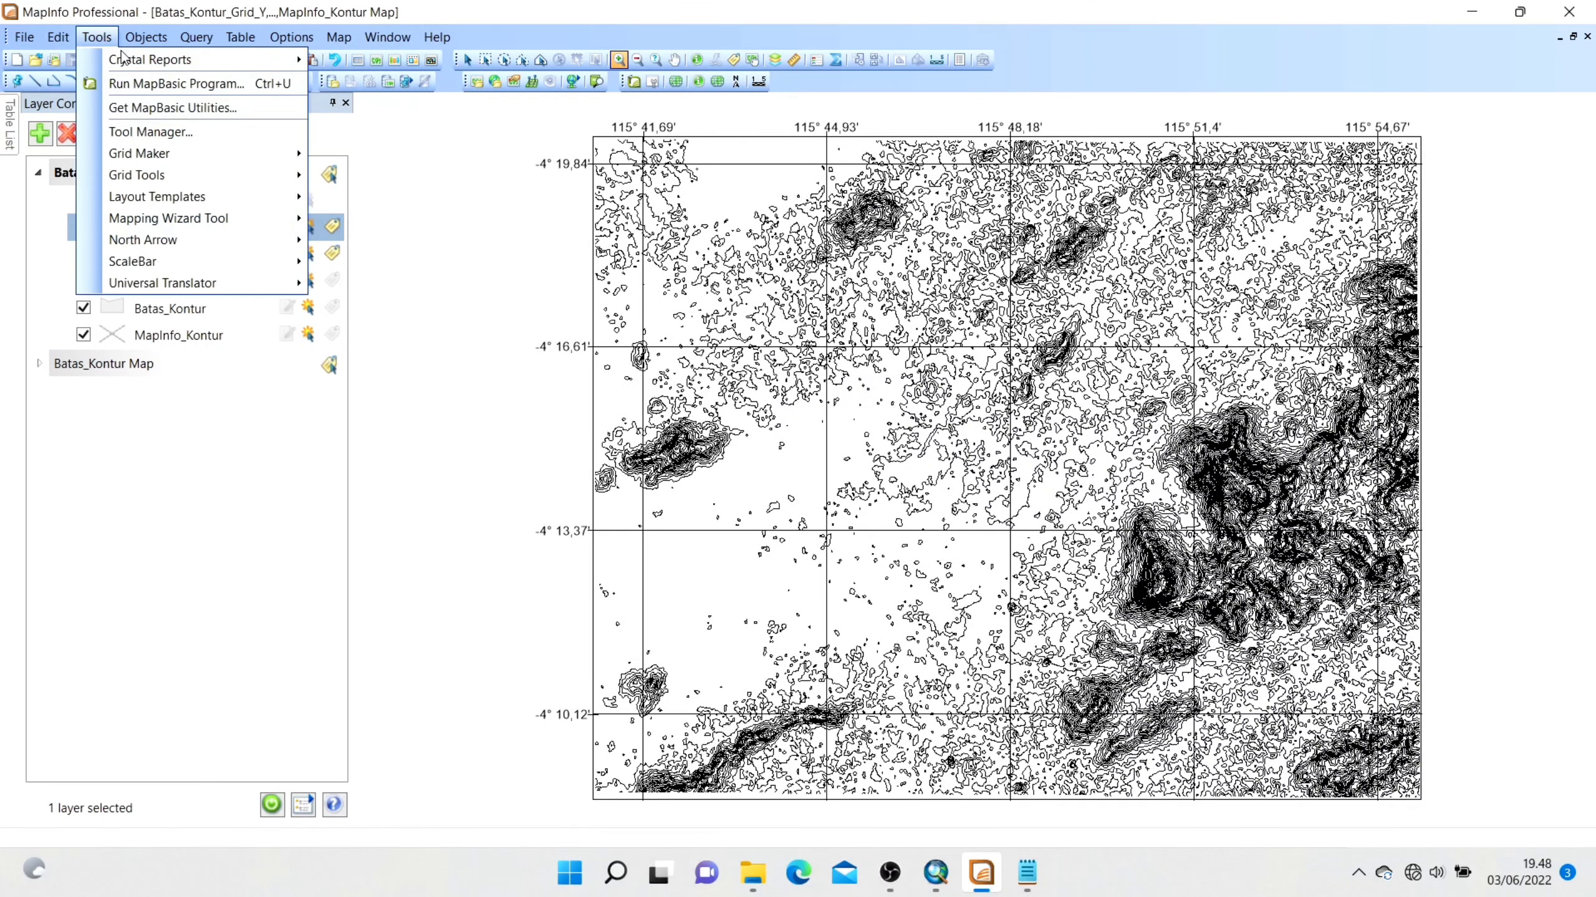
left_click(151, 131)
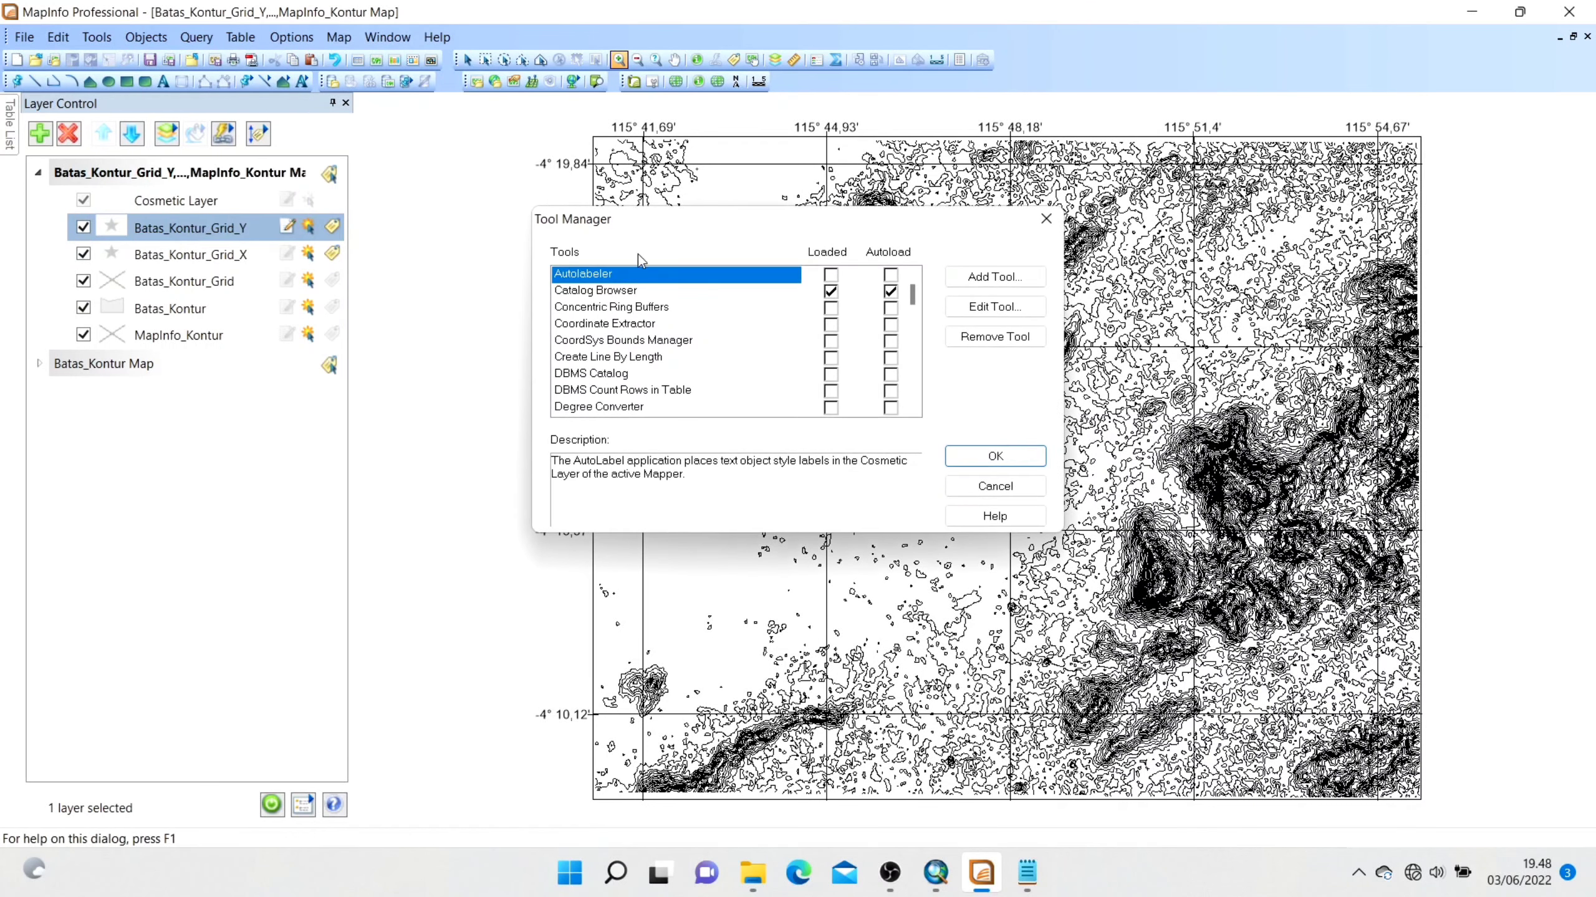
scroll(609, 315, "down", 4)
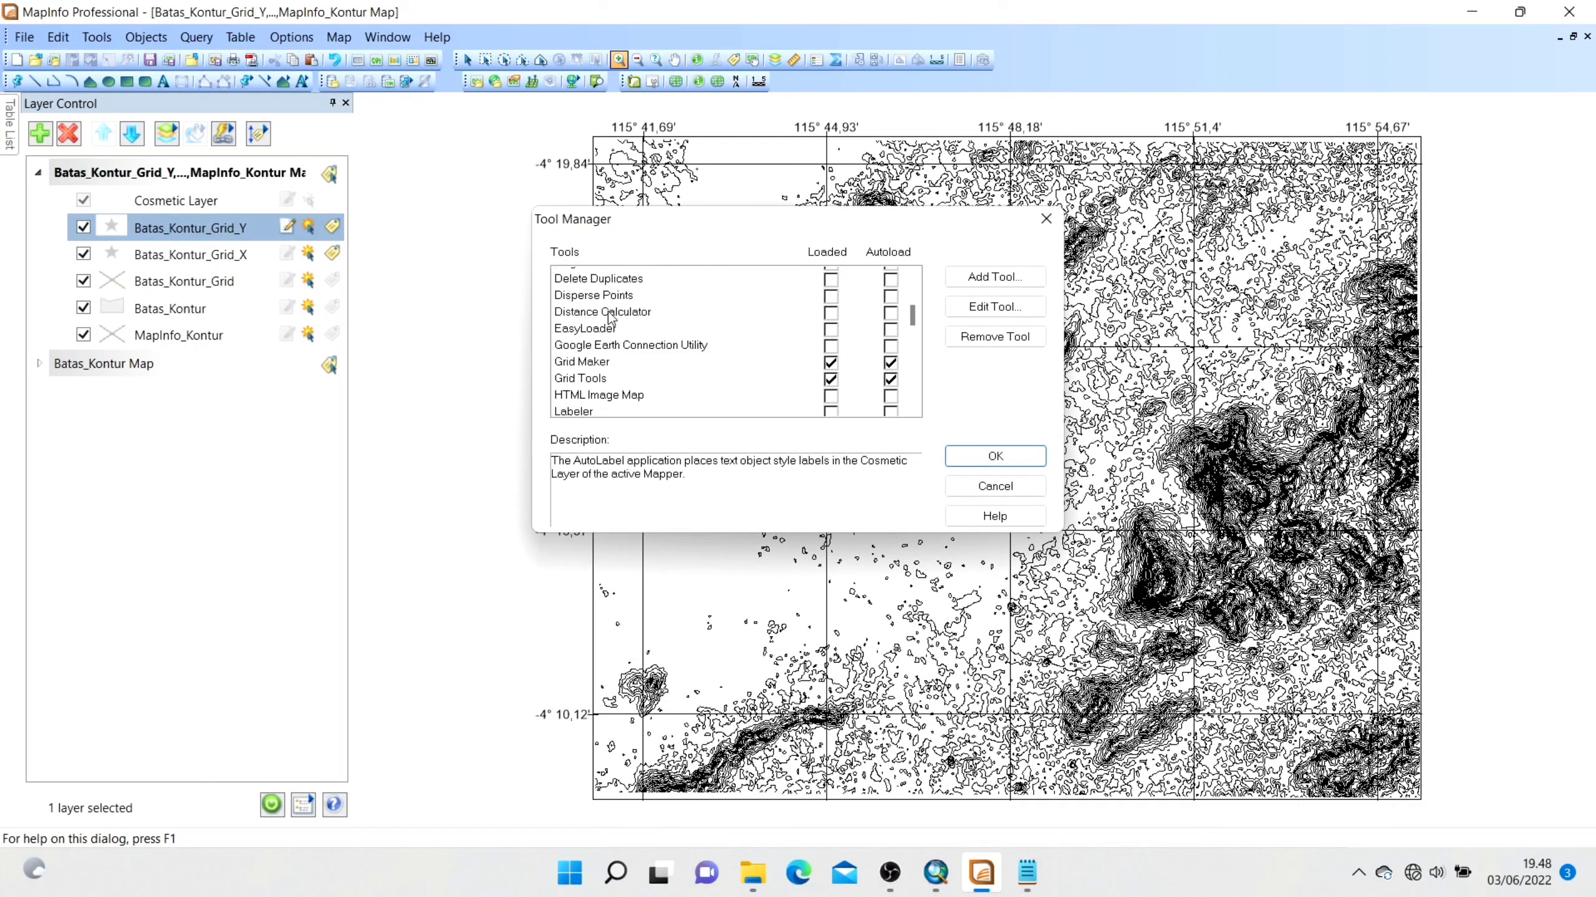
scroll(609, 314, "down", 3)
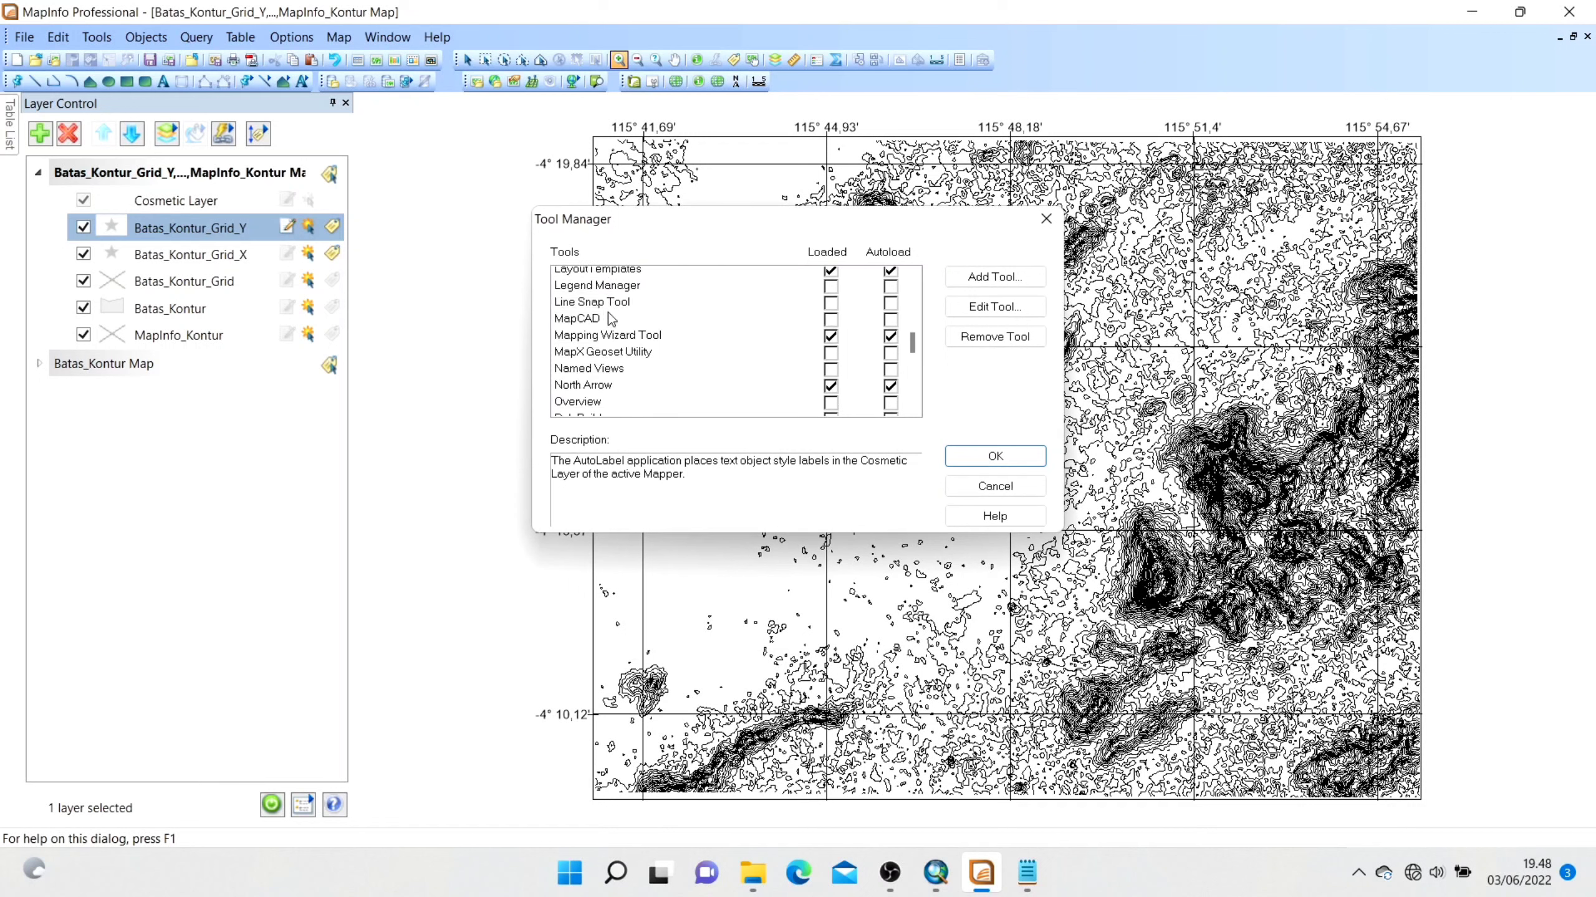
scroll(610, 319, "down", 1)
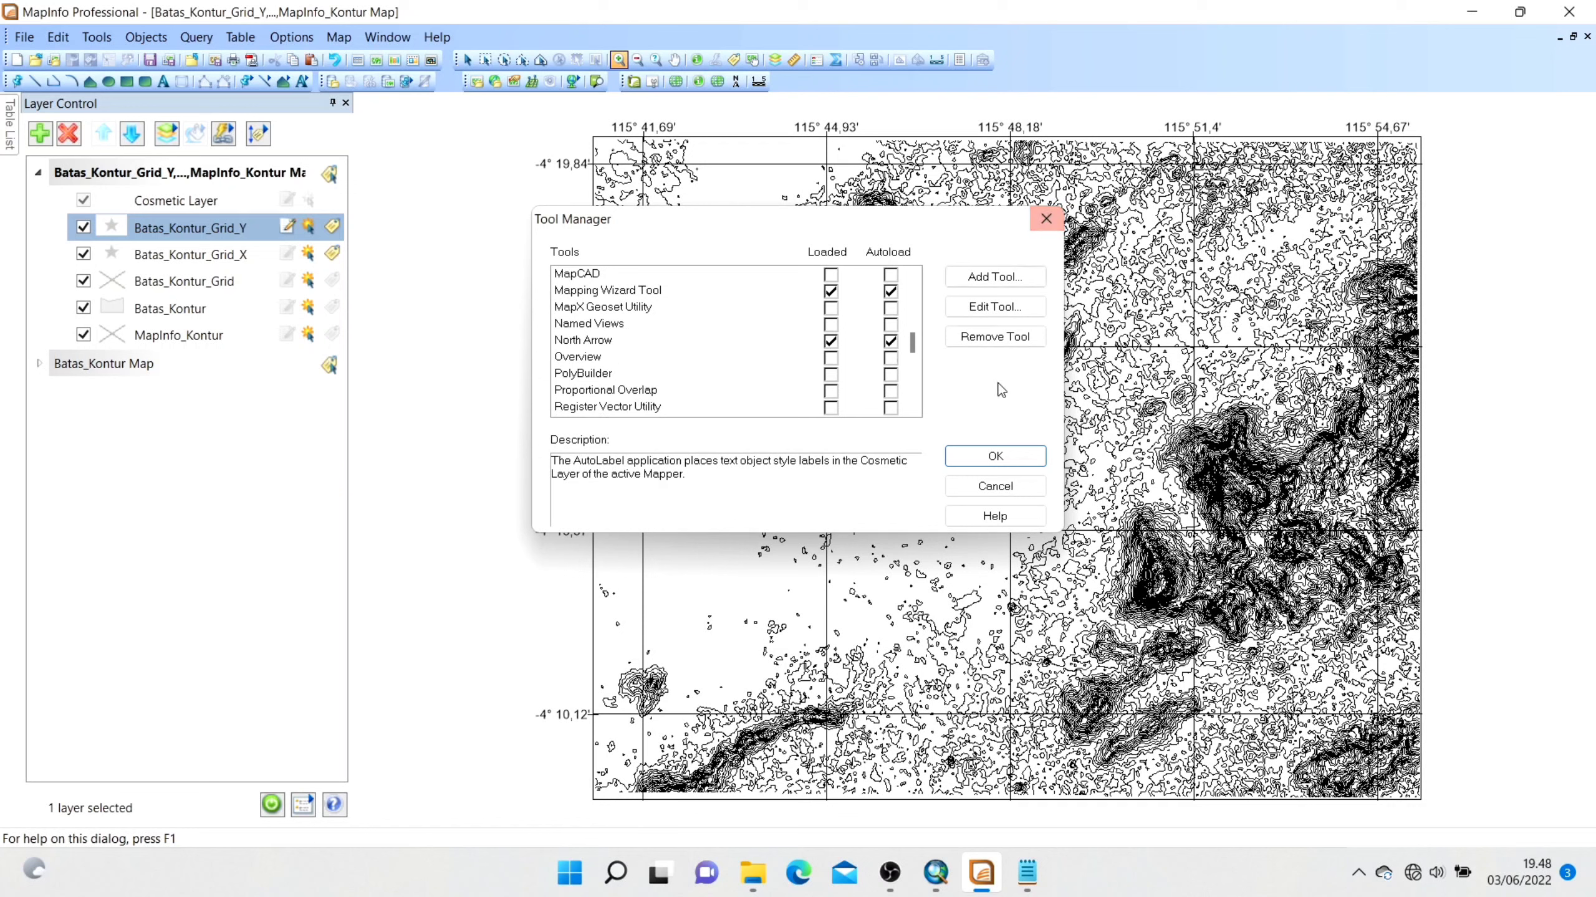
left_click(1046, 219)
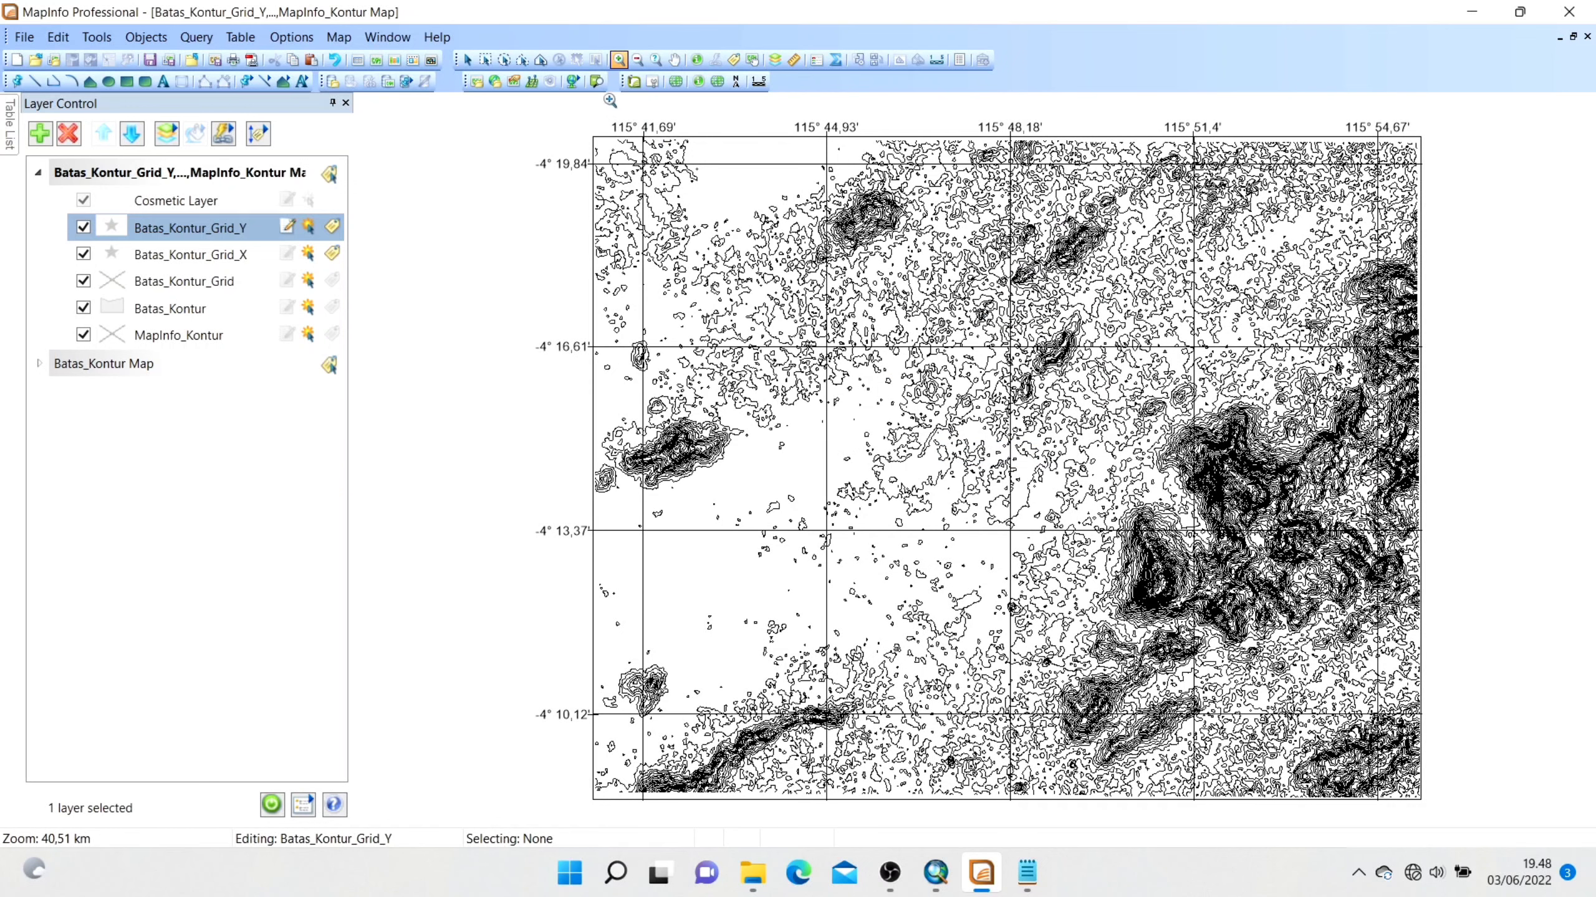
Draw a style 16 north arrow inside the map's upper-left corner with a gray foreground brush.
left_click(736, 82)
mouse_move(742, 172)
left_mouse_down()
mouse_move(679, 245)
mouse_move(749, 161)
left_mouse_up()
left_click(919, 247)
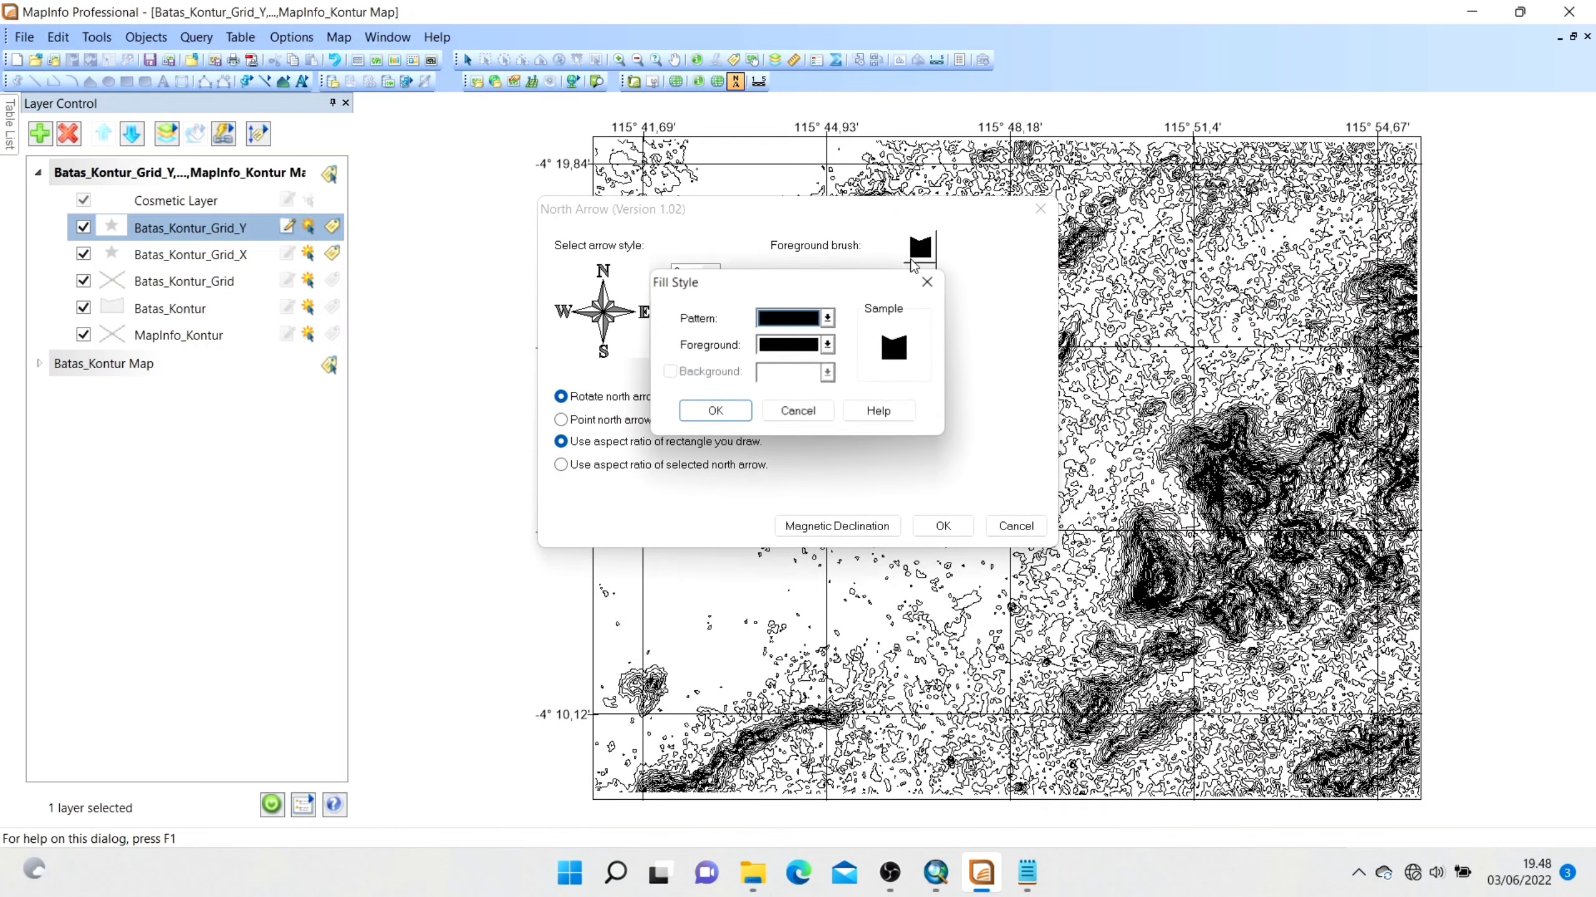
left_click(790, 348)
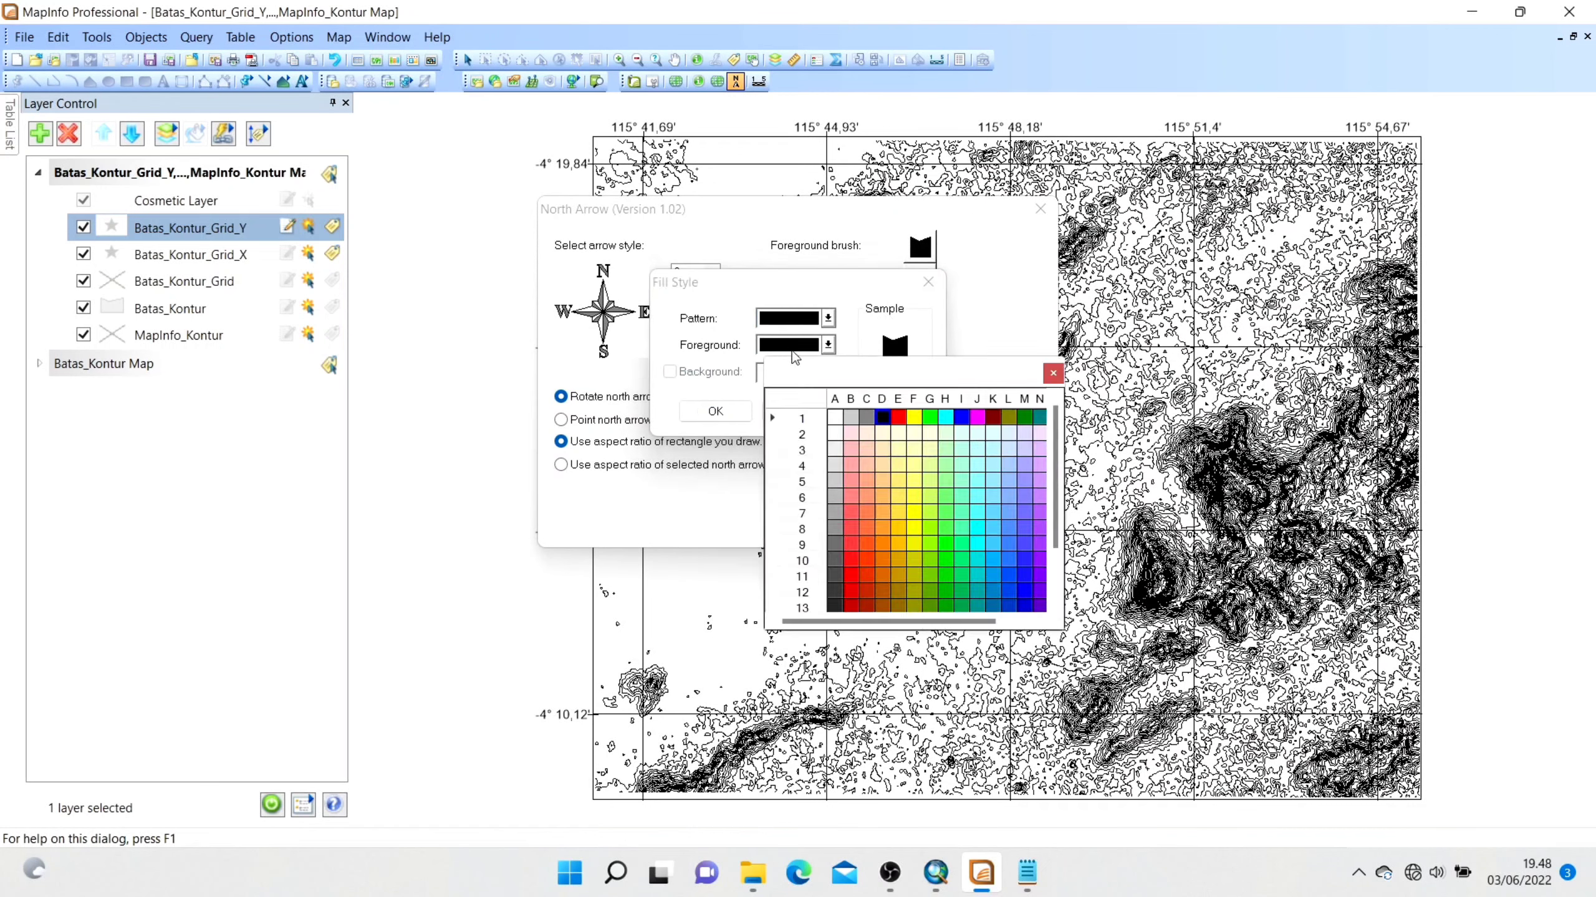
left_click(860, 418)
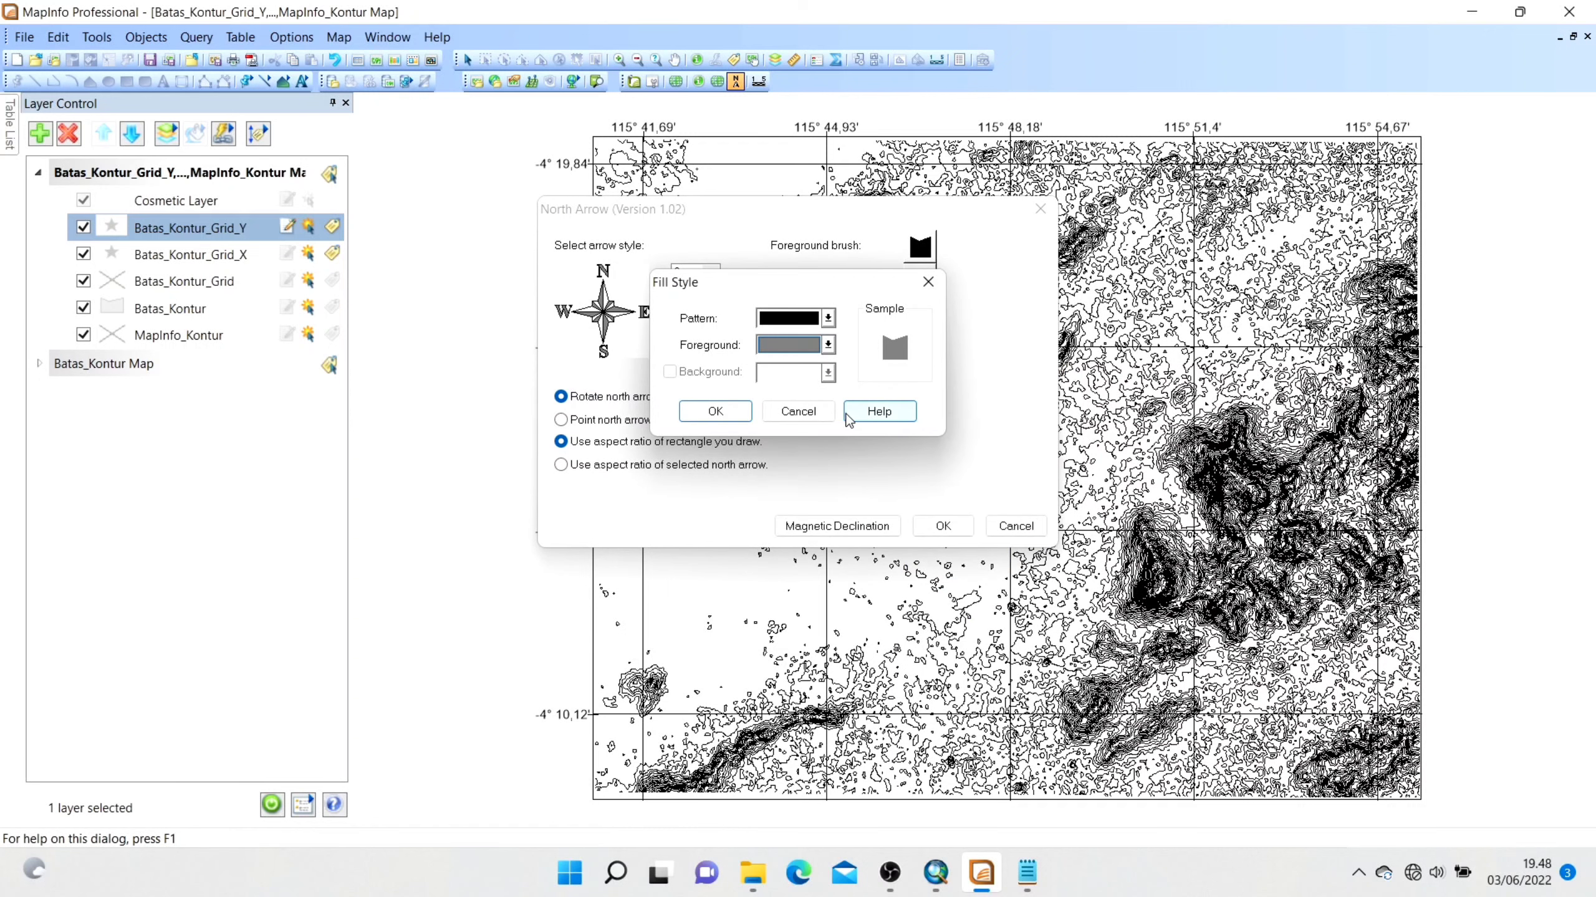
left_click(718, 412)
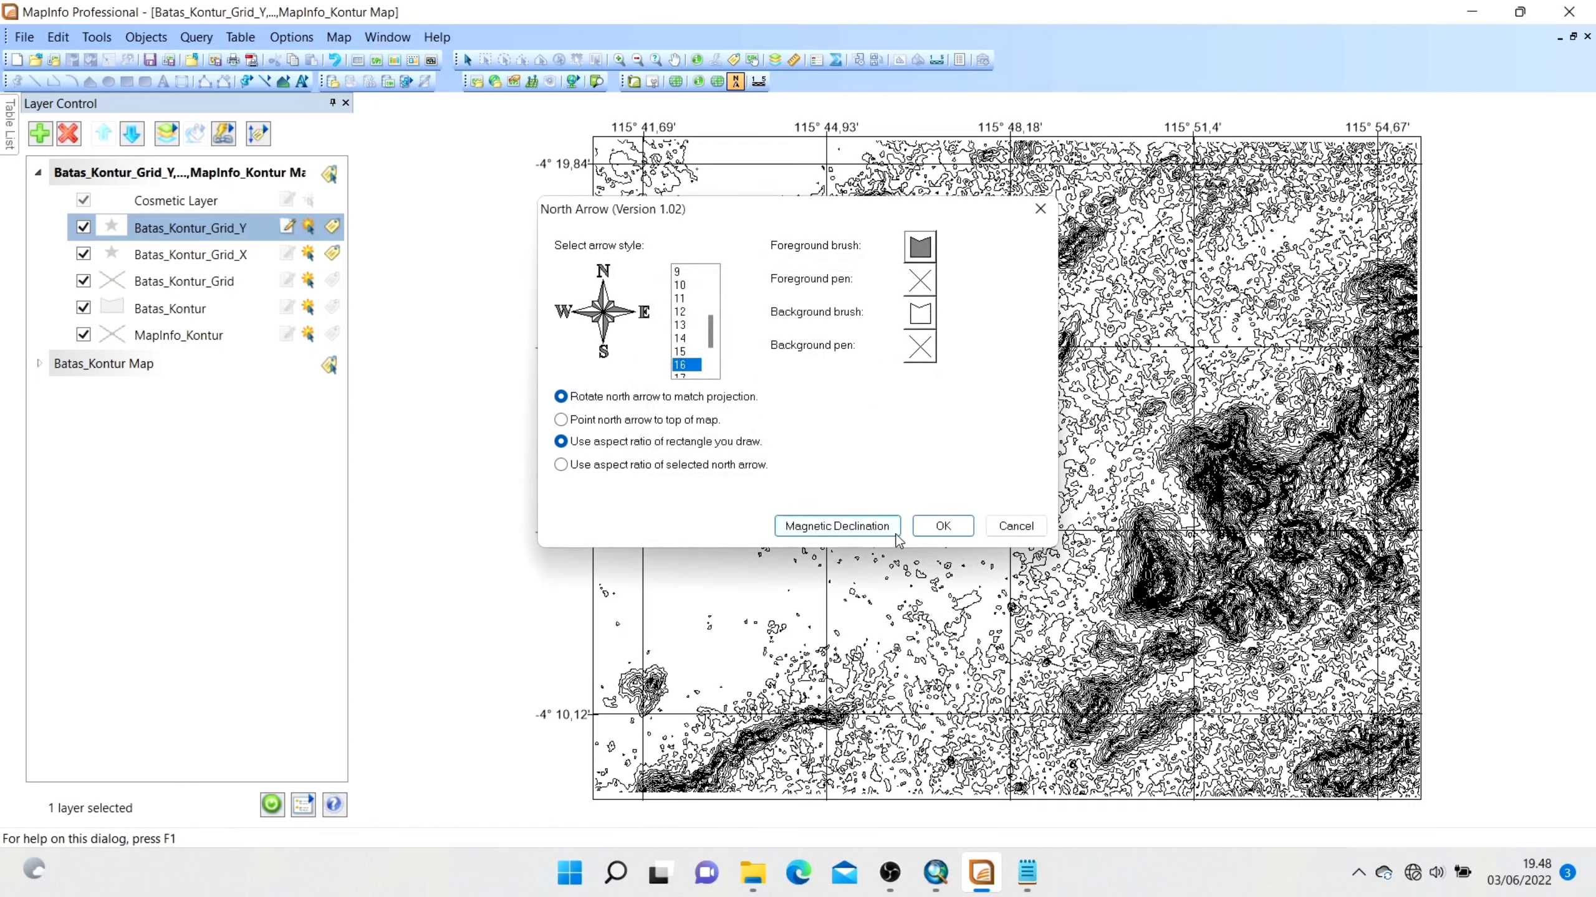
left_click(959, 533)
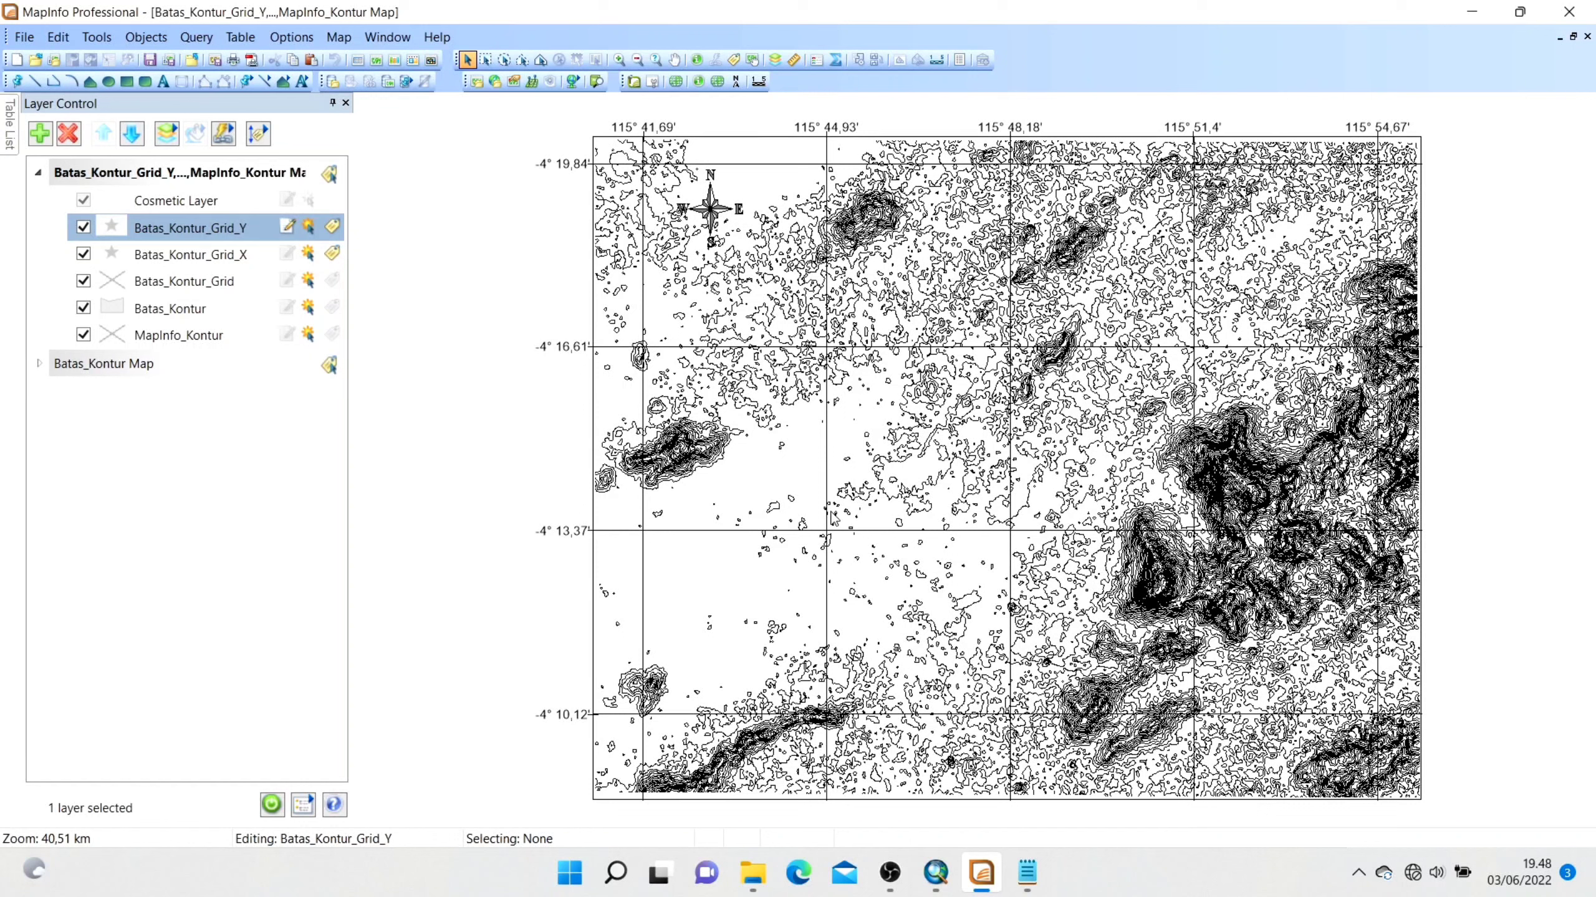
left_click(759, 82)
left_click(679, 678)
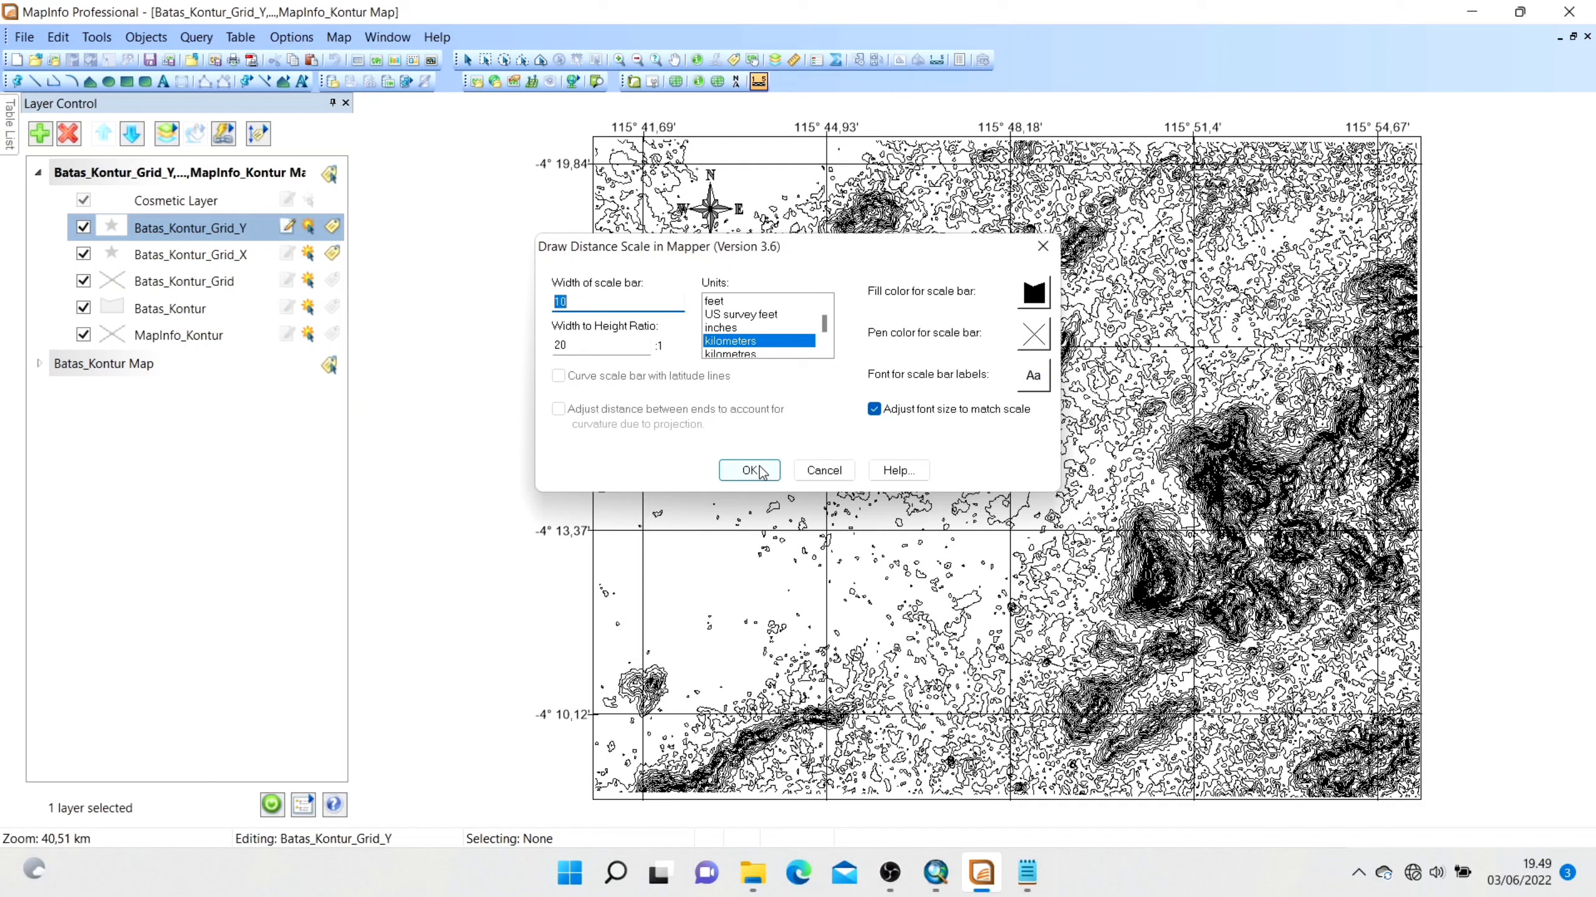
left_click(1042, 246)
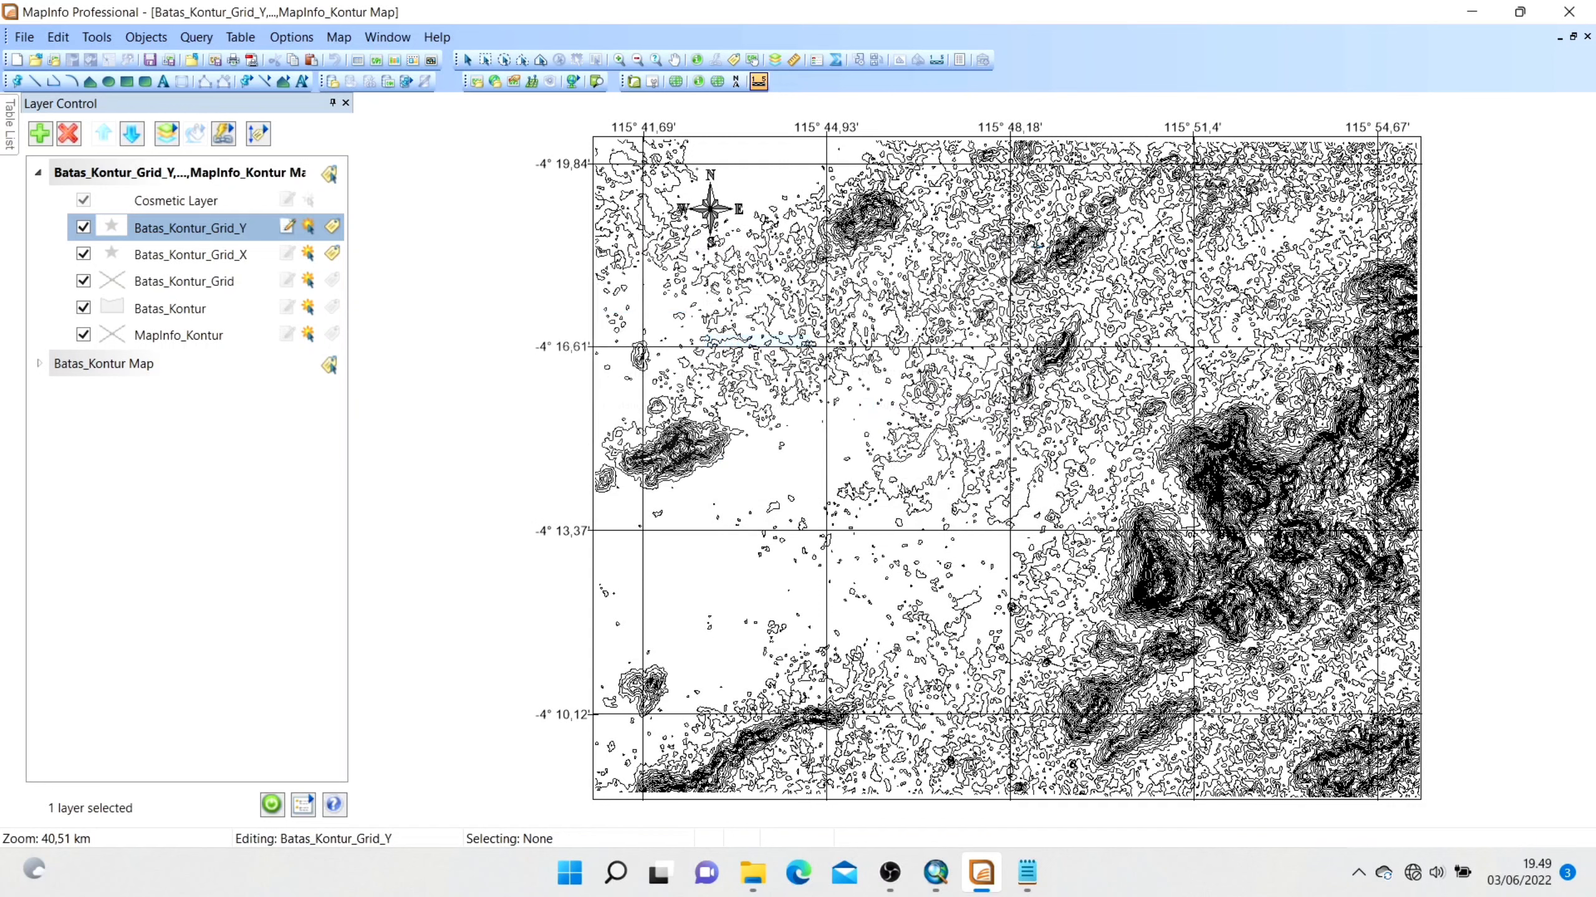
Add a Scale Bar adornment to the map and move it inside the grid's lower-left area, above the lowest grid line.
left_click(937, 61)
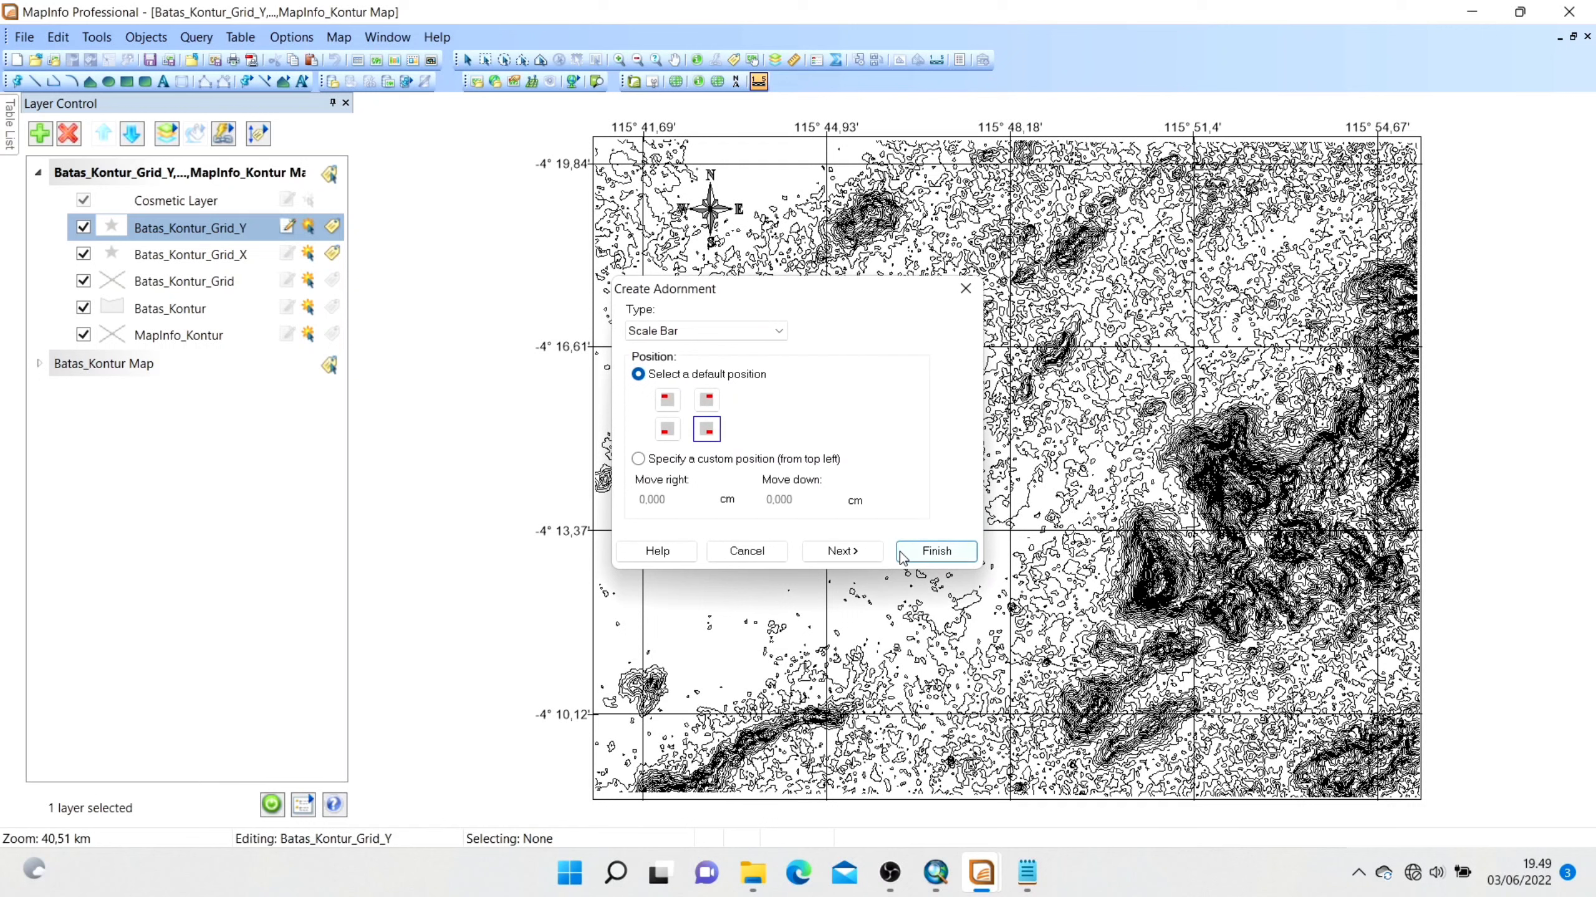
left_click(936, 552)
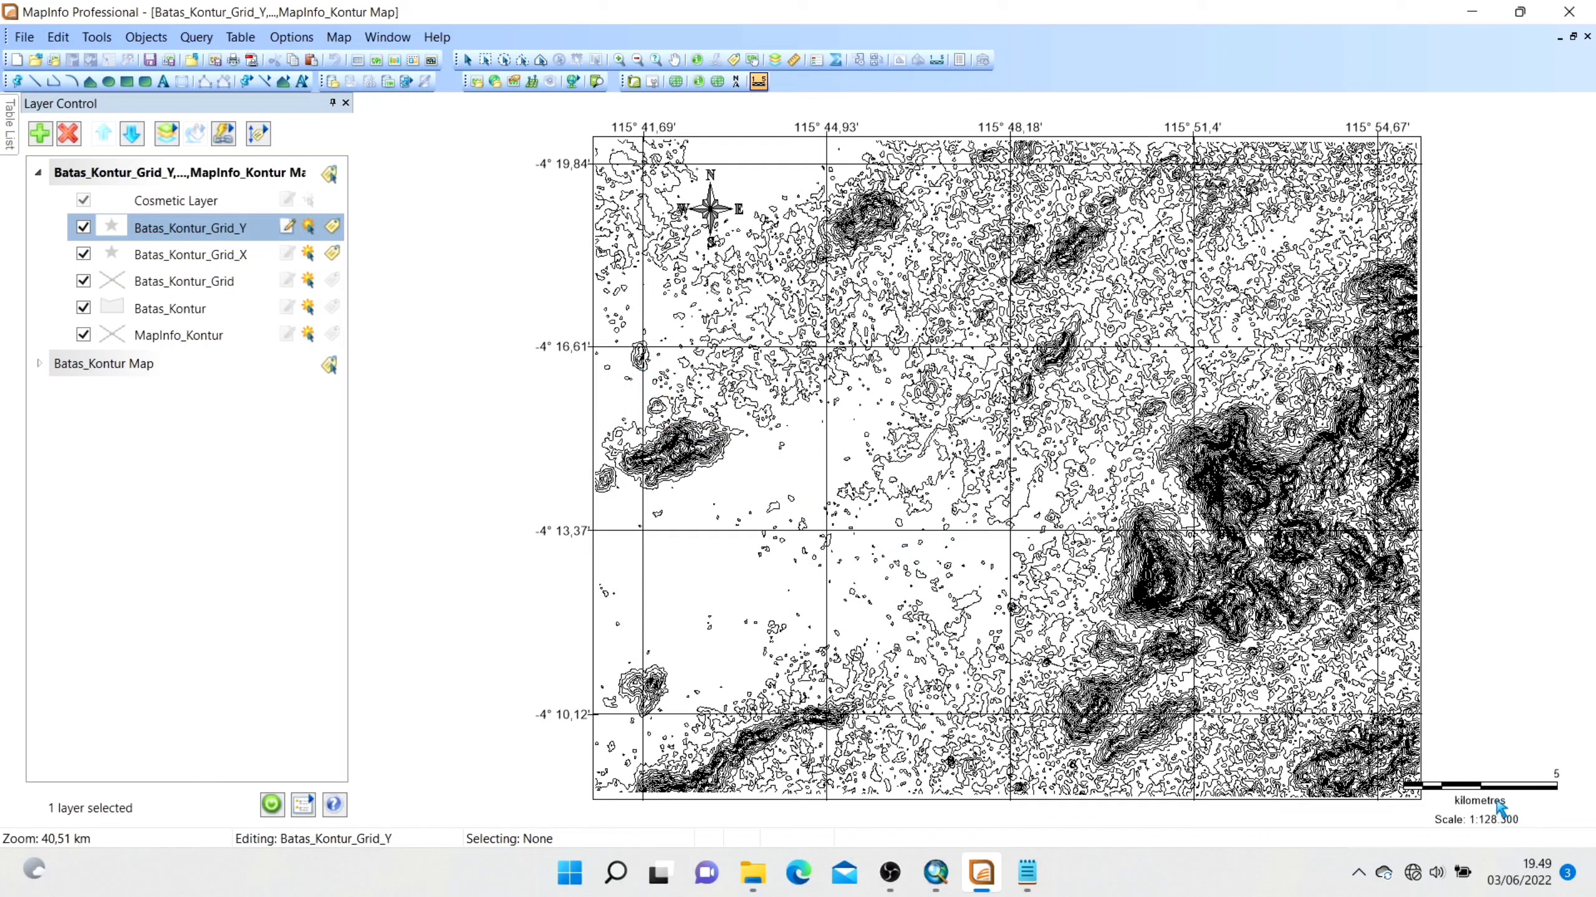
left_click_drag(1497, 799, 753, 668)
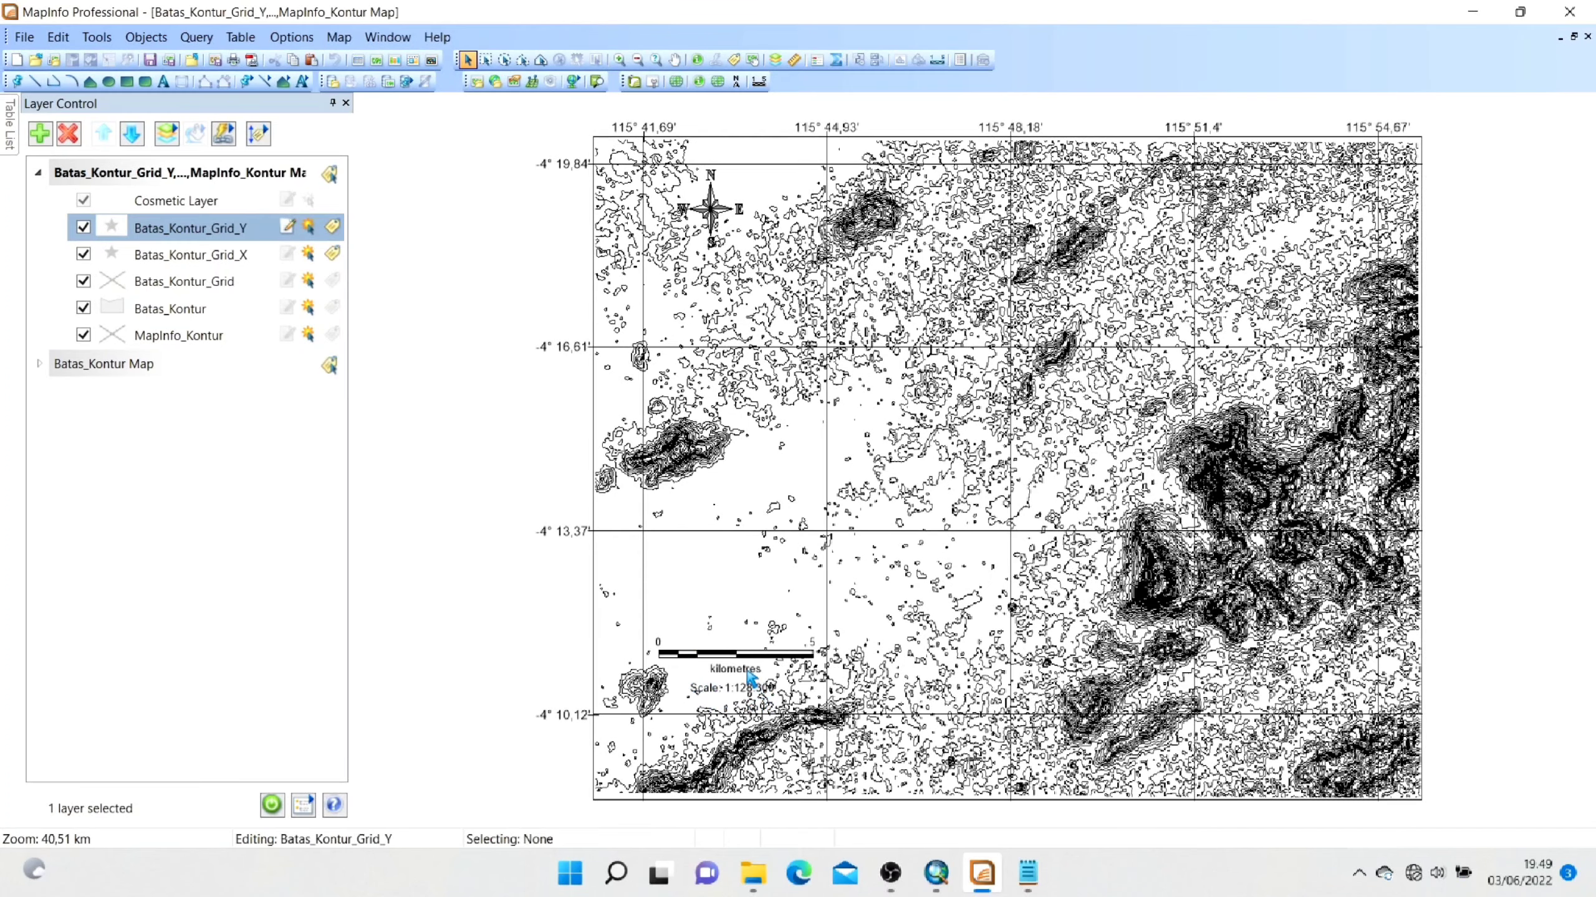
Save the map window as a Windows Bitmap file named Kontur MapInfo New in the Kontur MapInfo folder under Video.
left_click(23, 39)
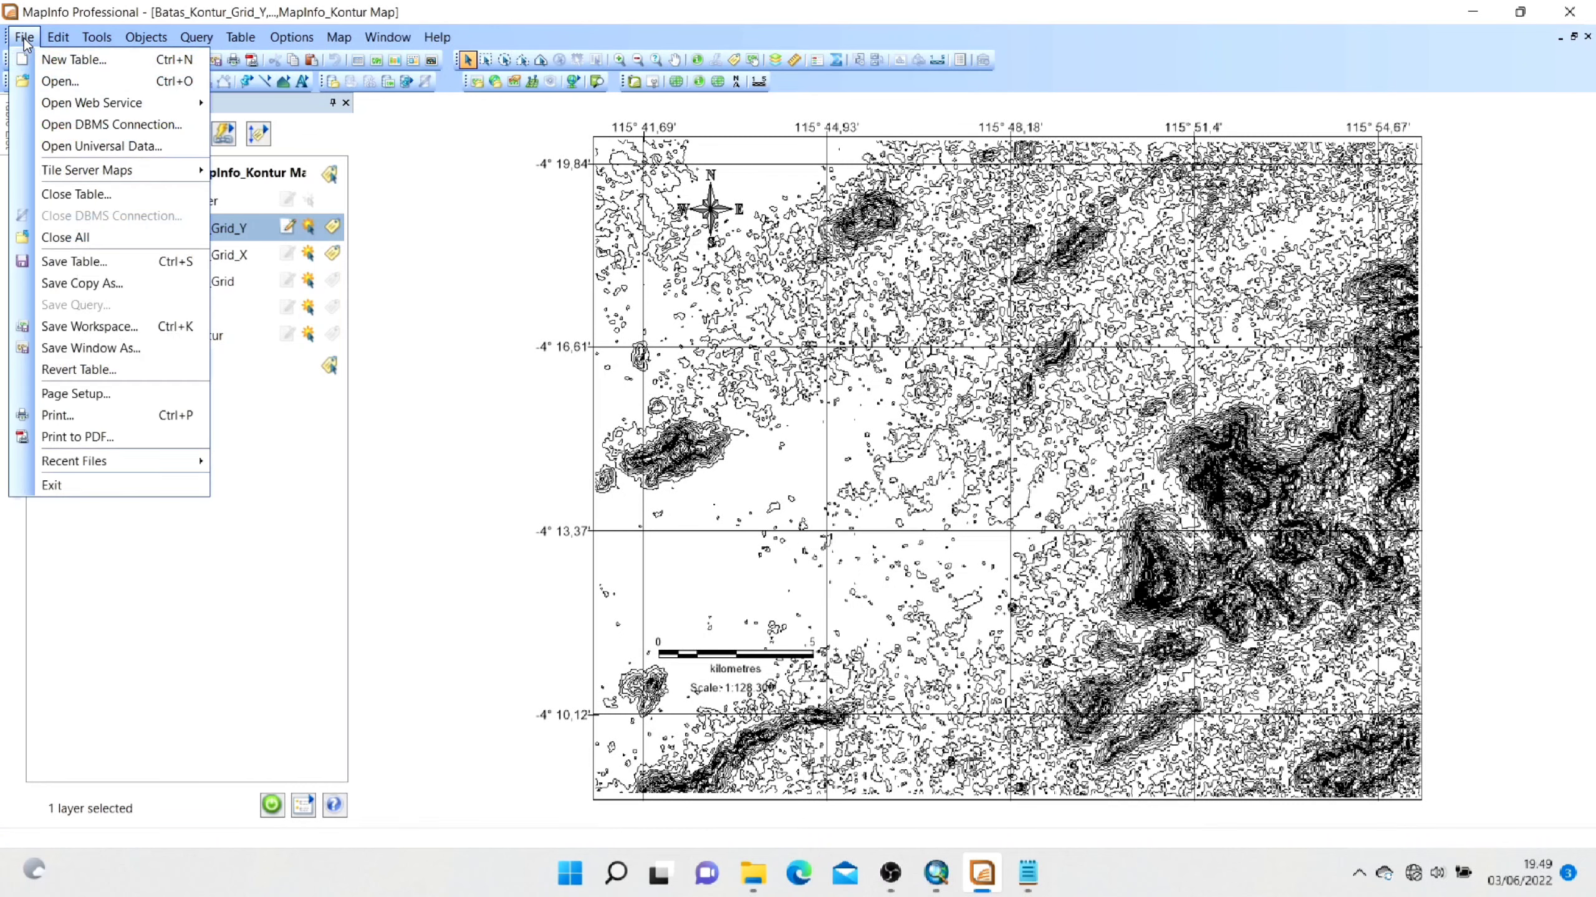
left_click(85, 348)
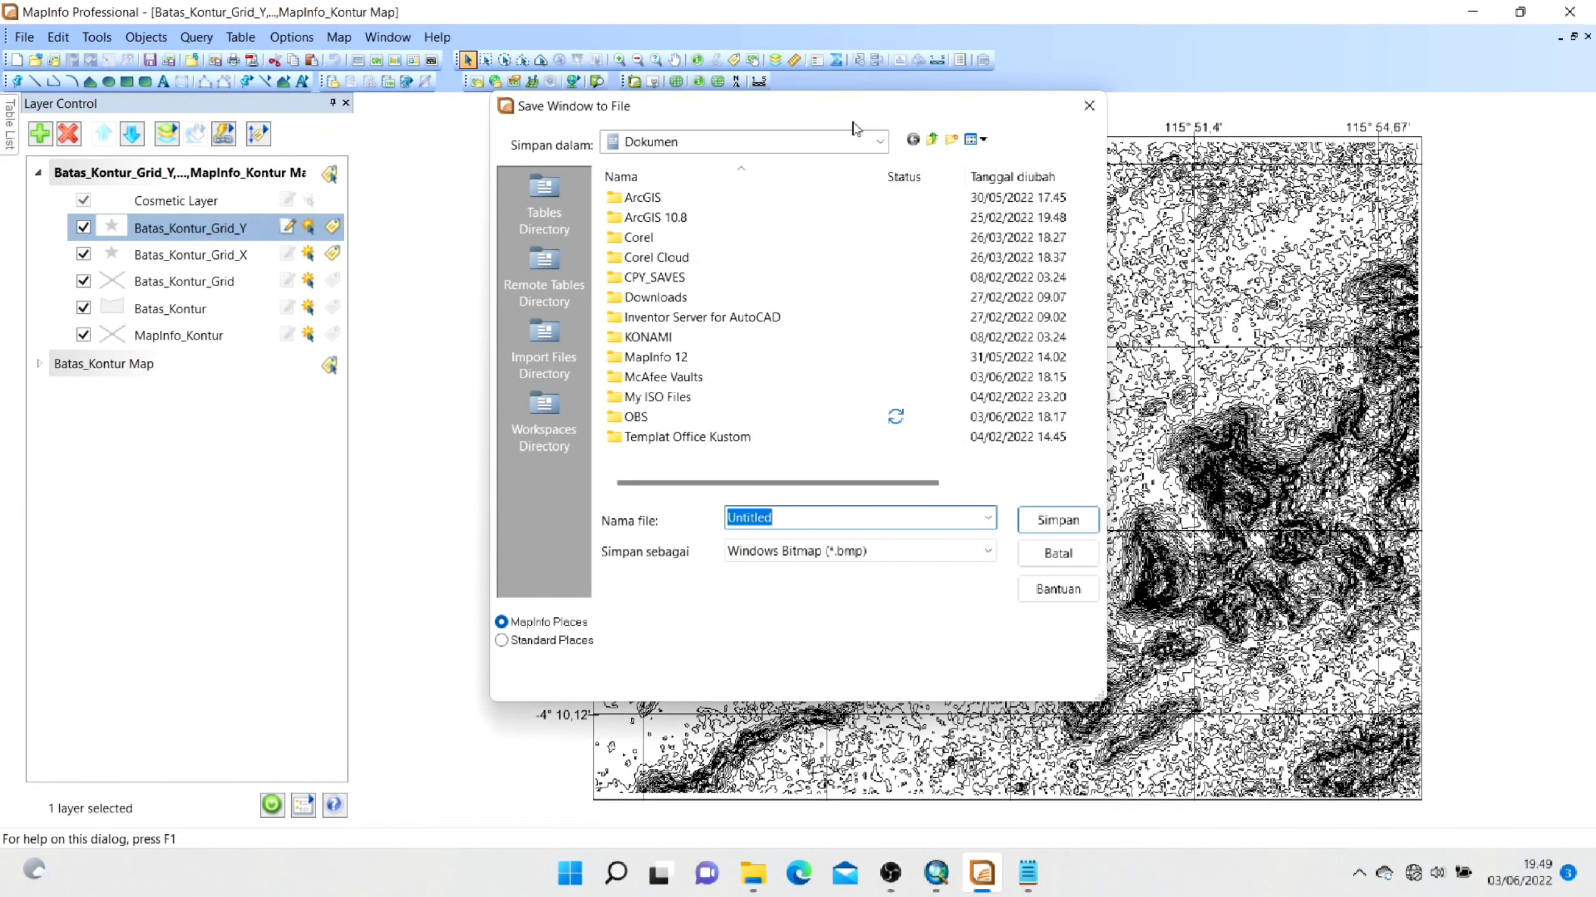
left_click(855, 141)
left_click(680, 375)
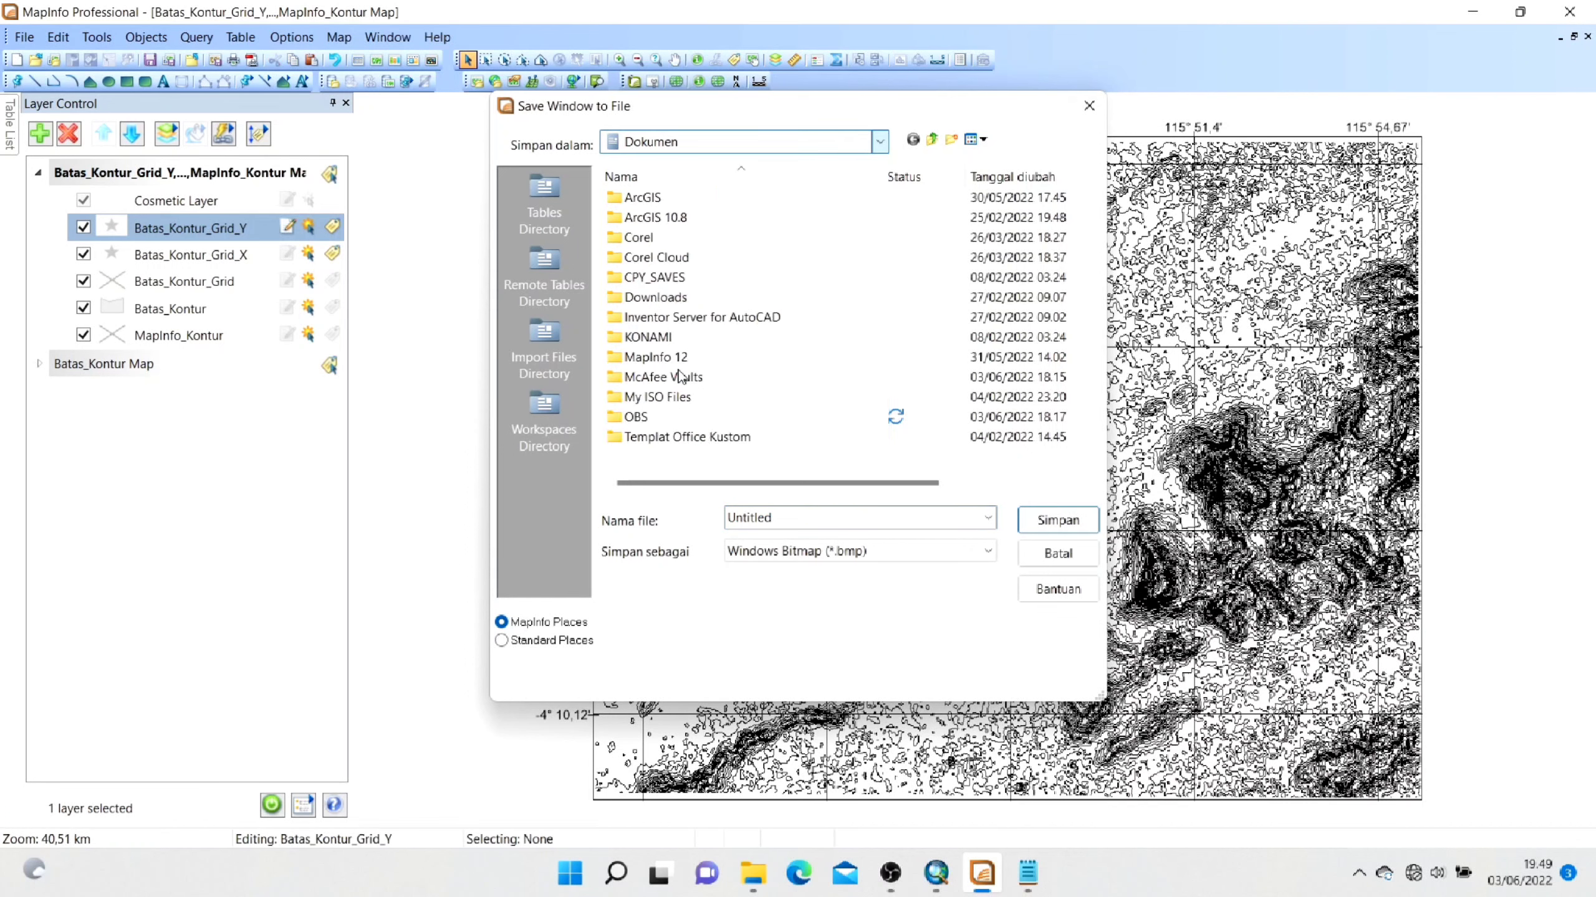
double_click(691, 209)
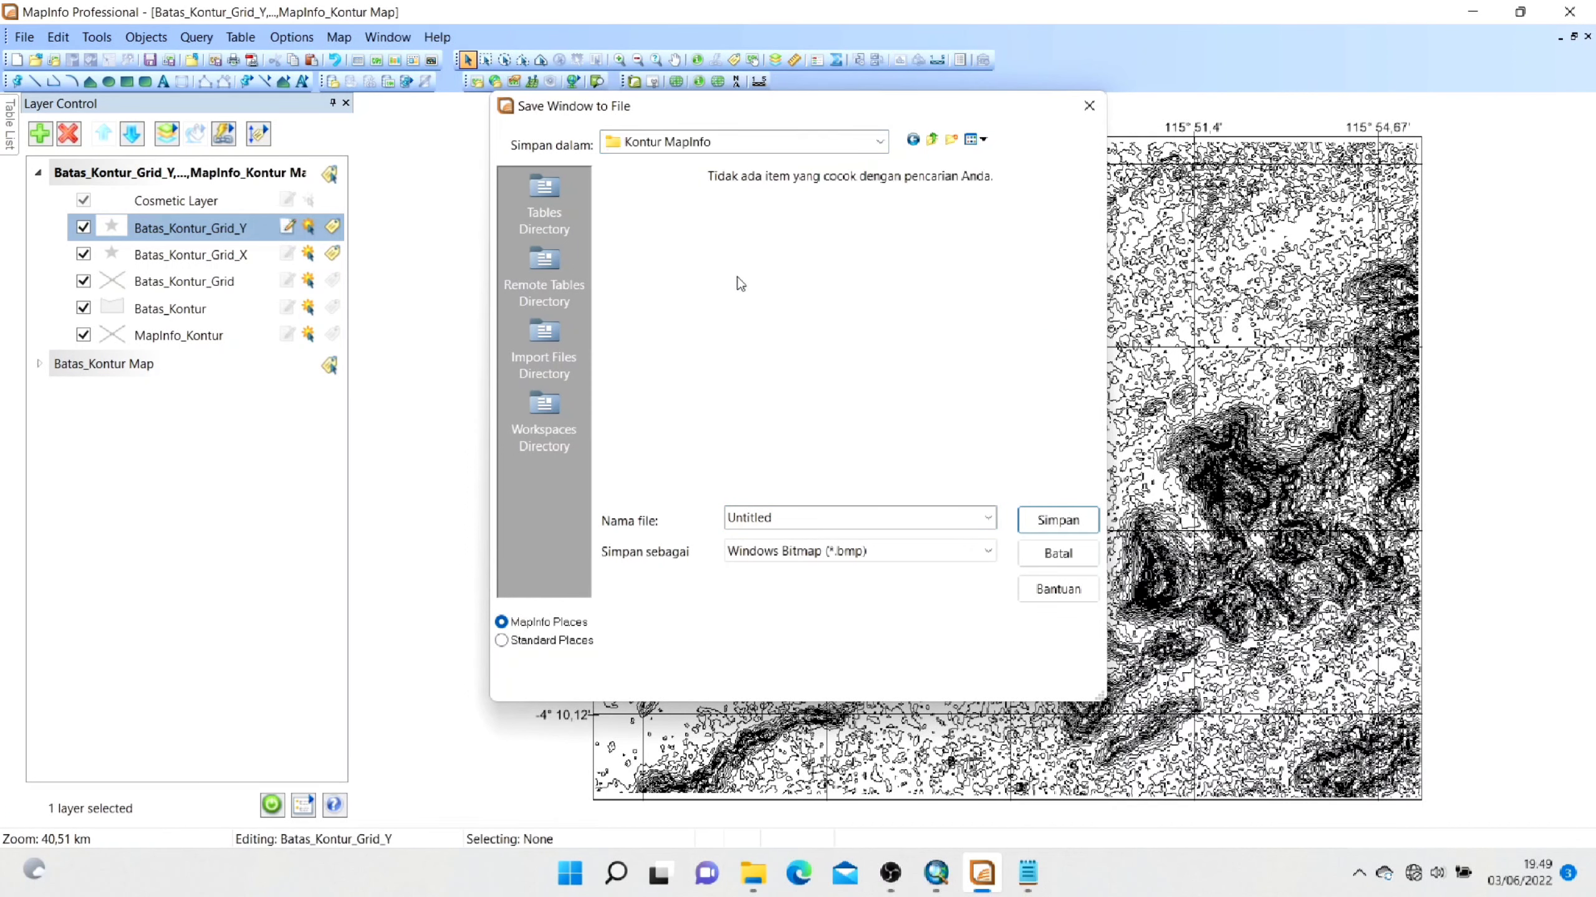
double_click(922, 521)
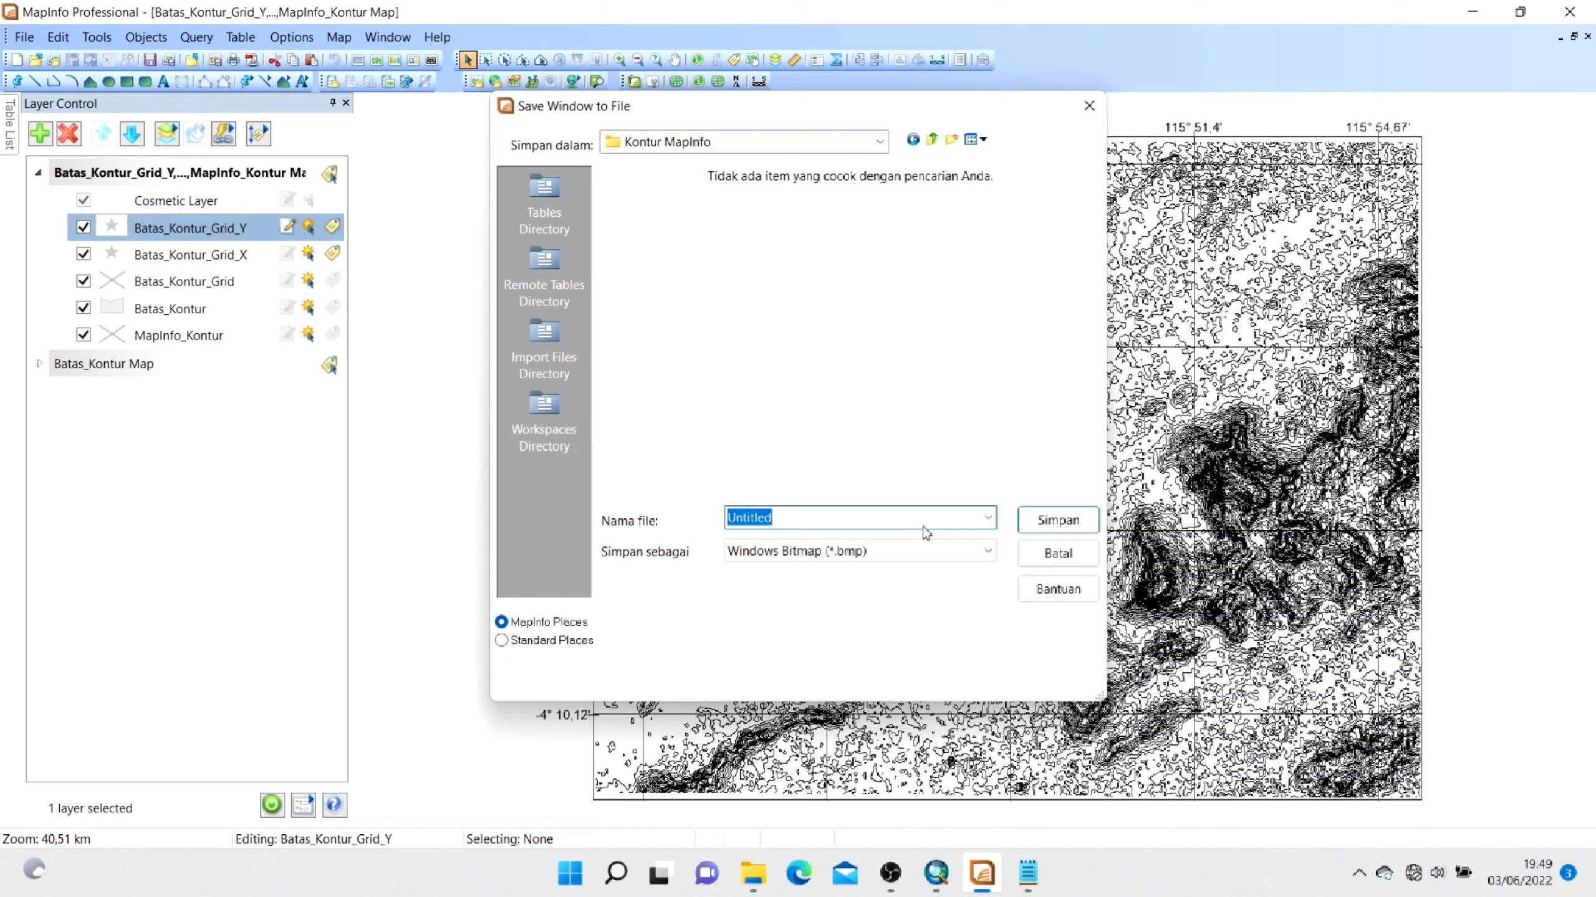
type("Kontur MapInfo New")
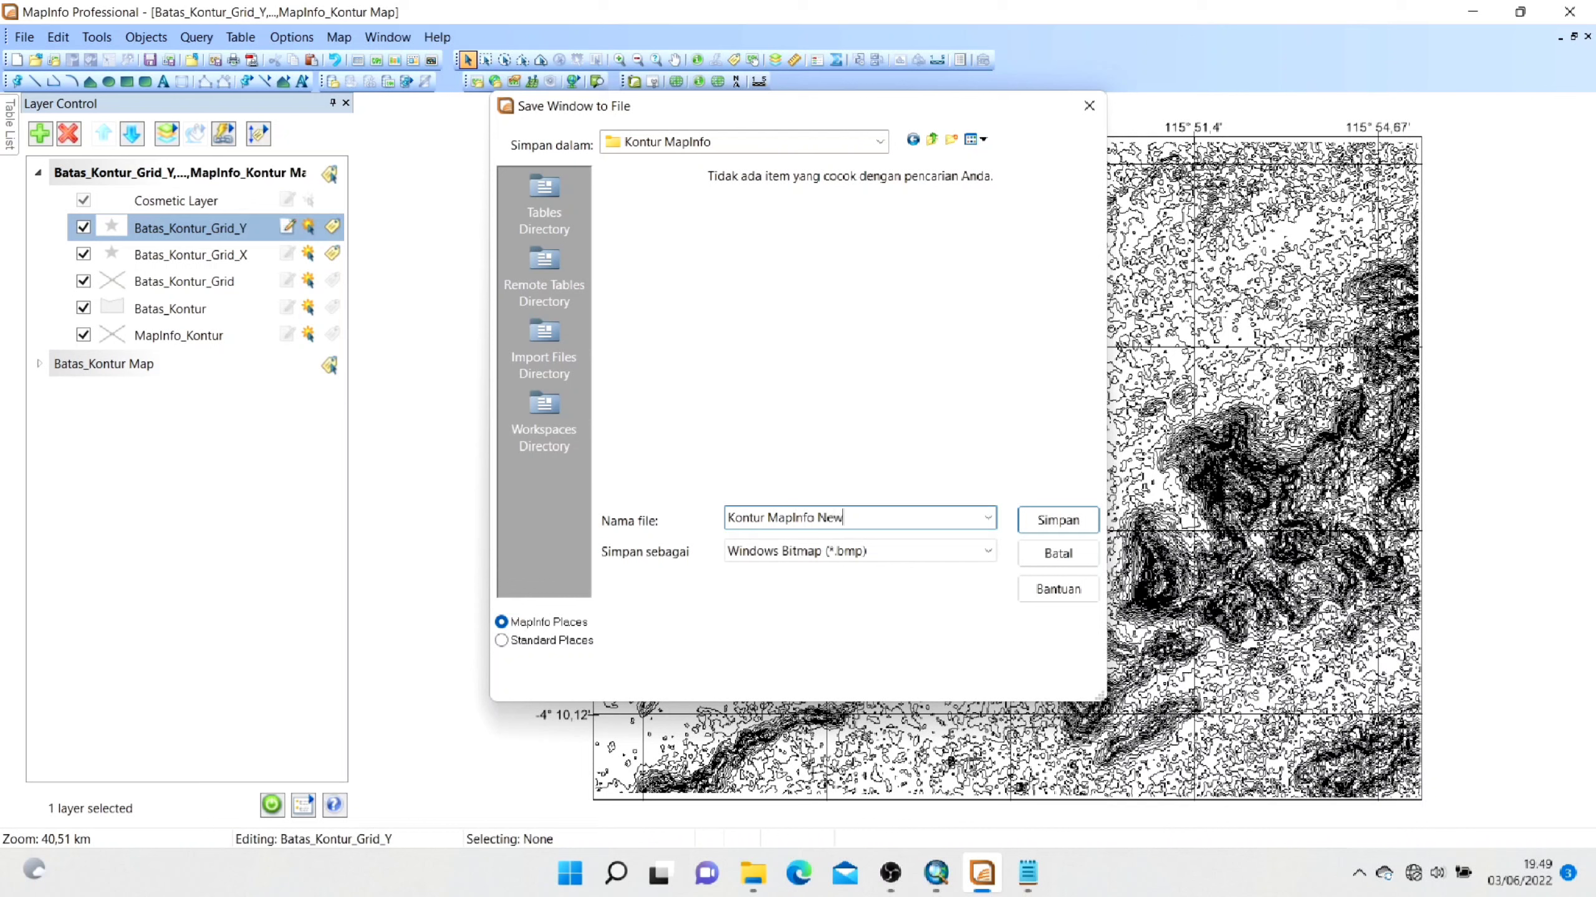
left_click(1058, 519)
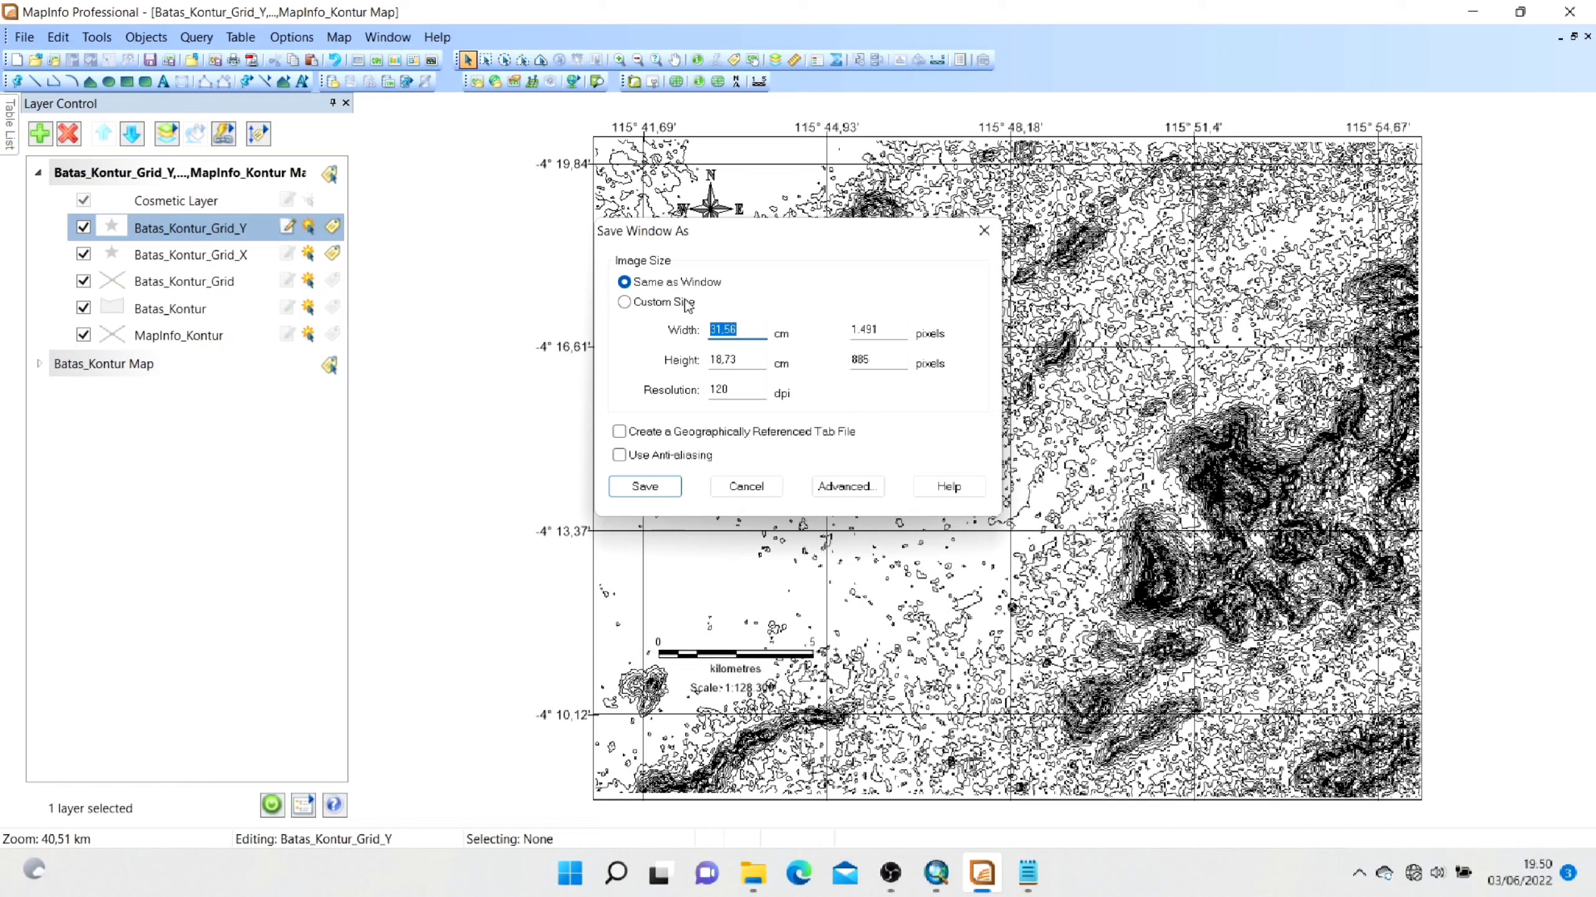
Set the exported image size to Same as Window and save the image.
left_click(687, 304)
left_click(688, 284)
left_click(657, 490)
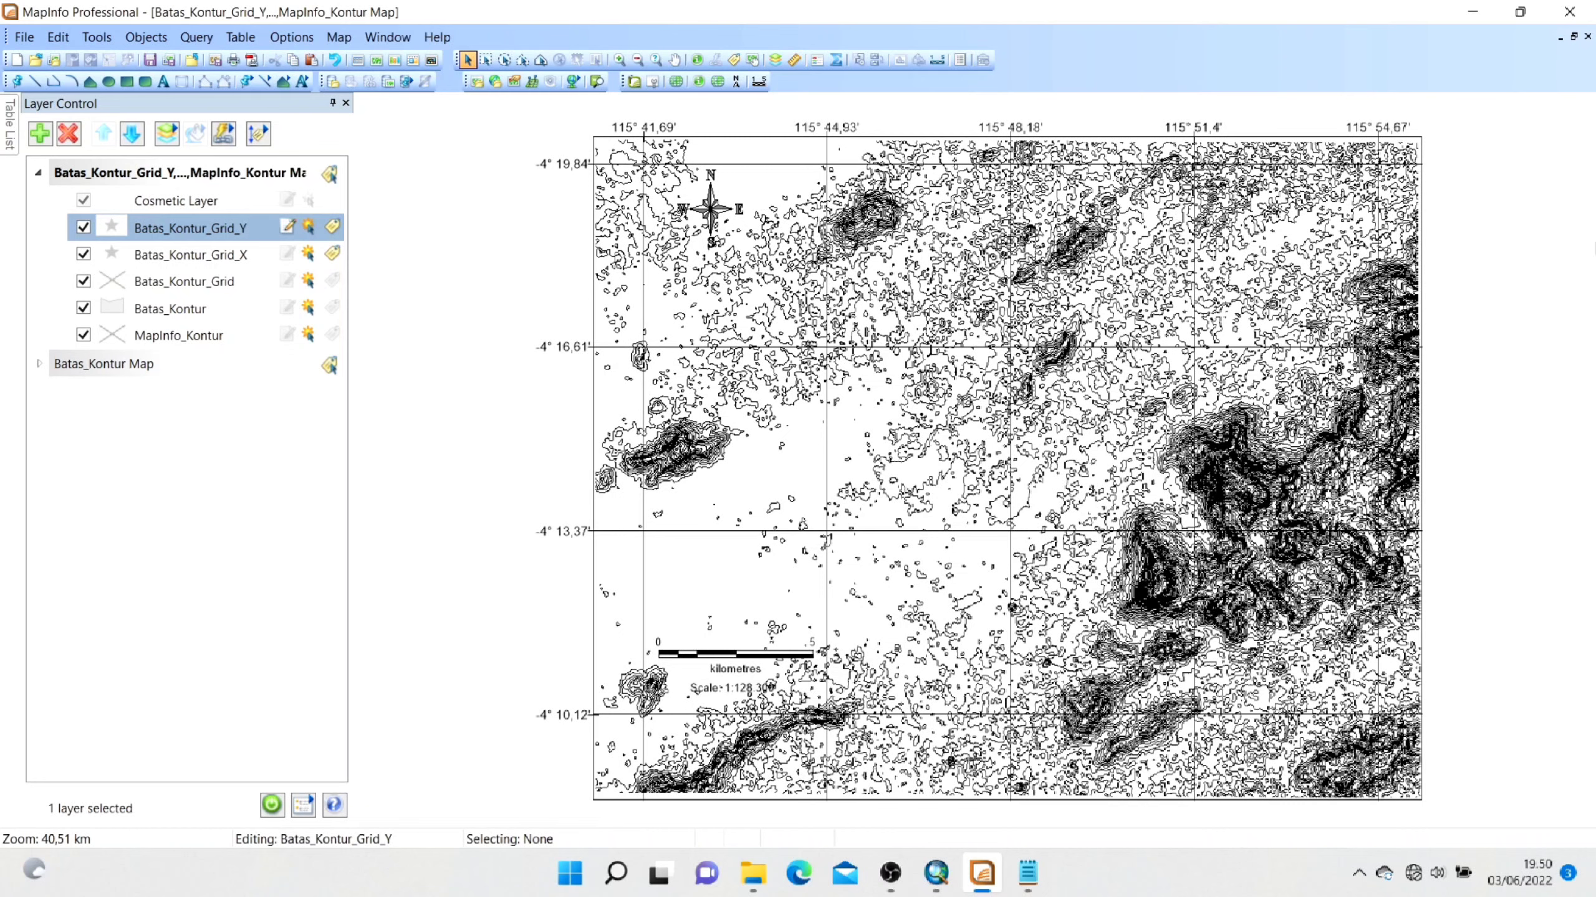
View the saved Kontur MapInfo New image from the Kontur MapInfo folder in File Explorer, and return to MapInfo.
left_click(1471, 15)
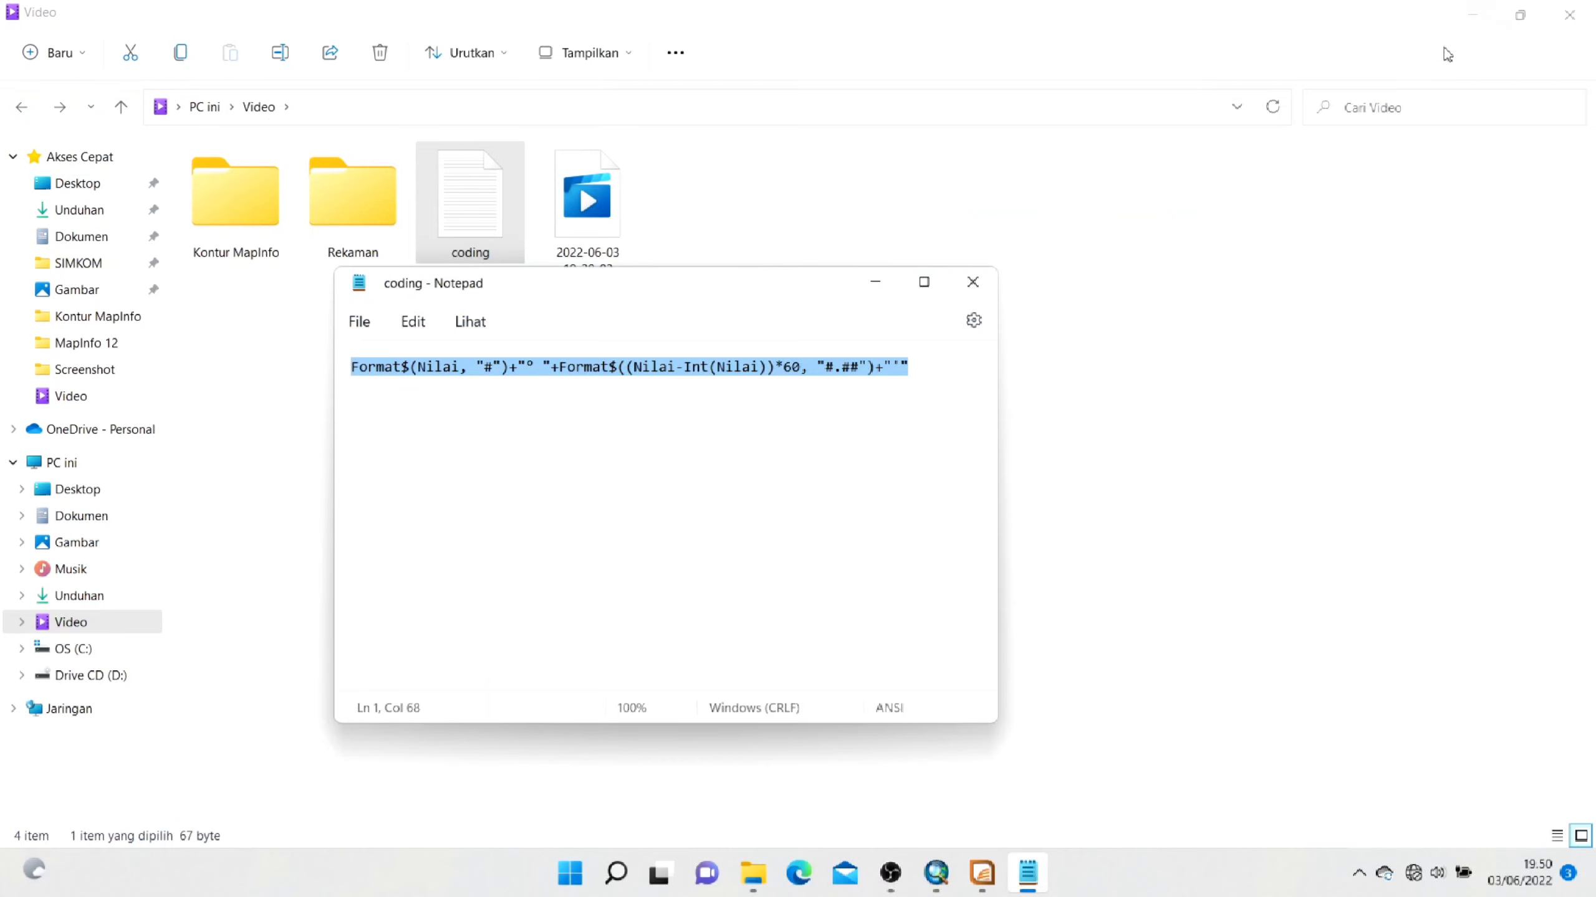
left_click(891, 287)
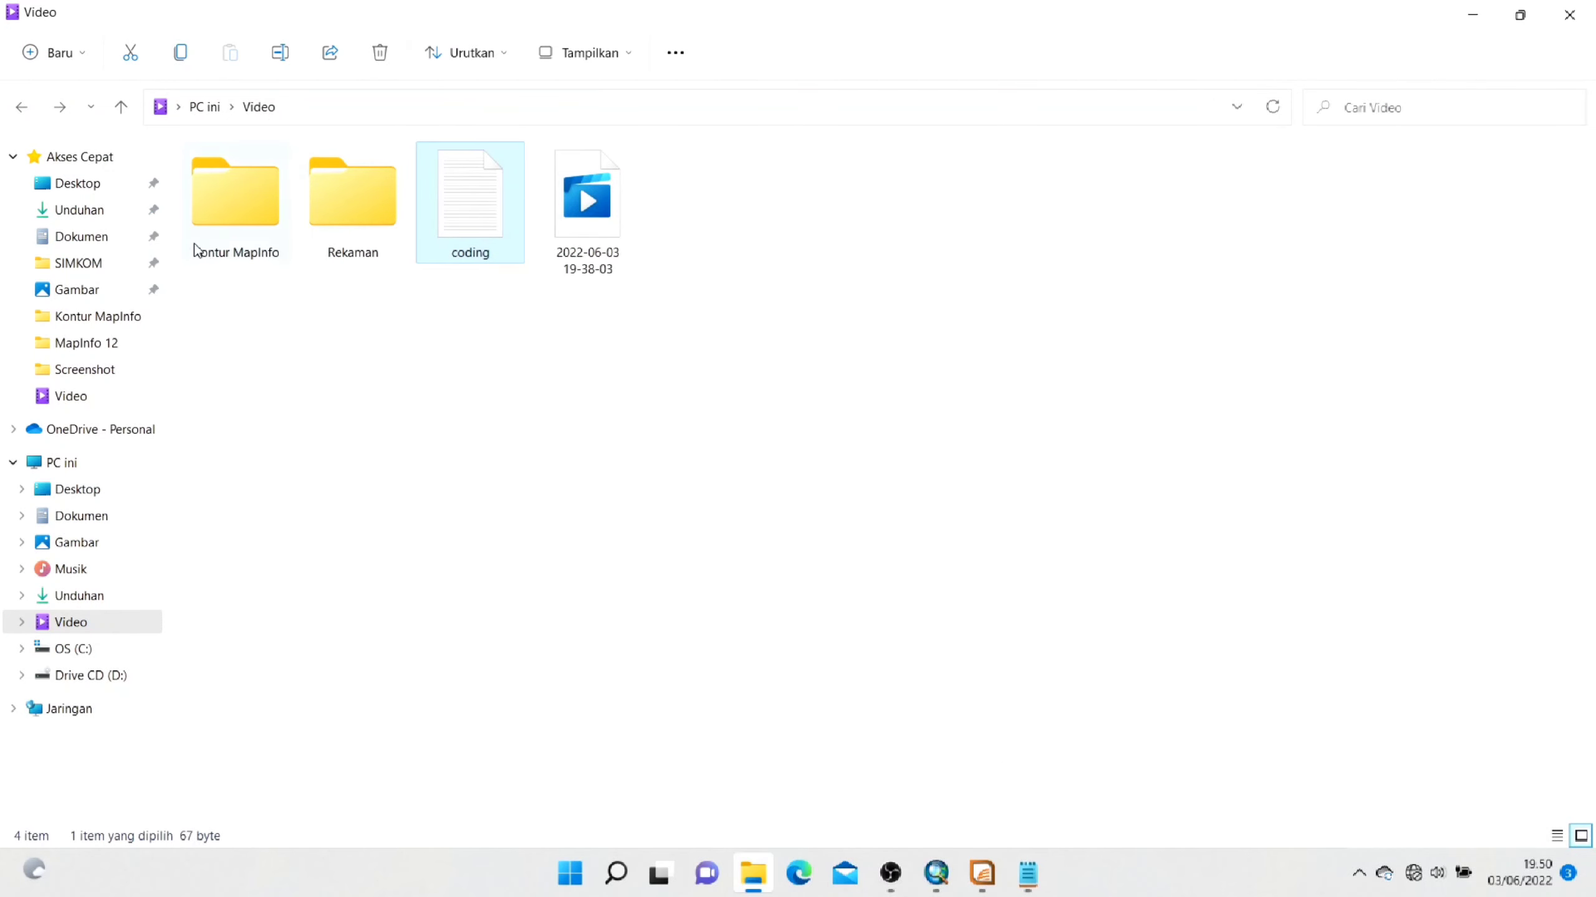
double_click(201, 230)
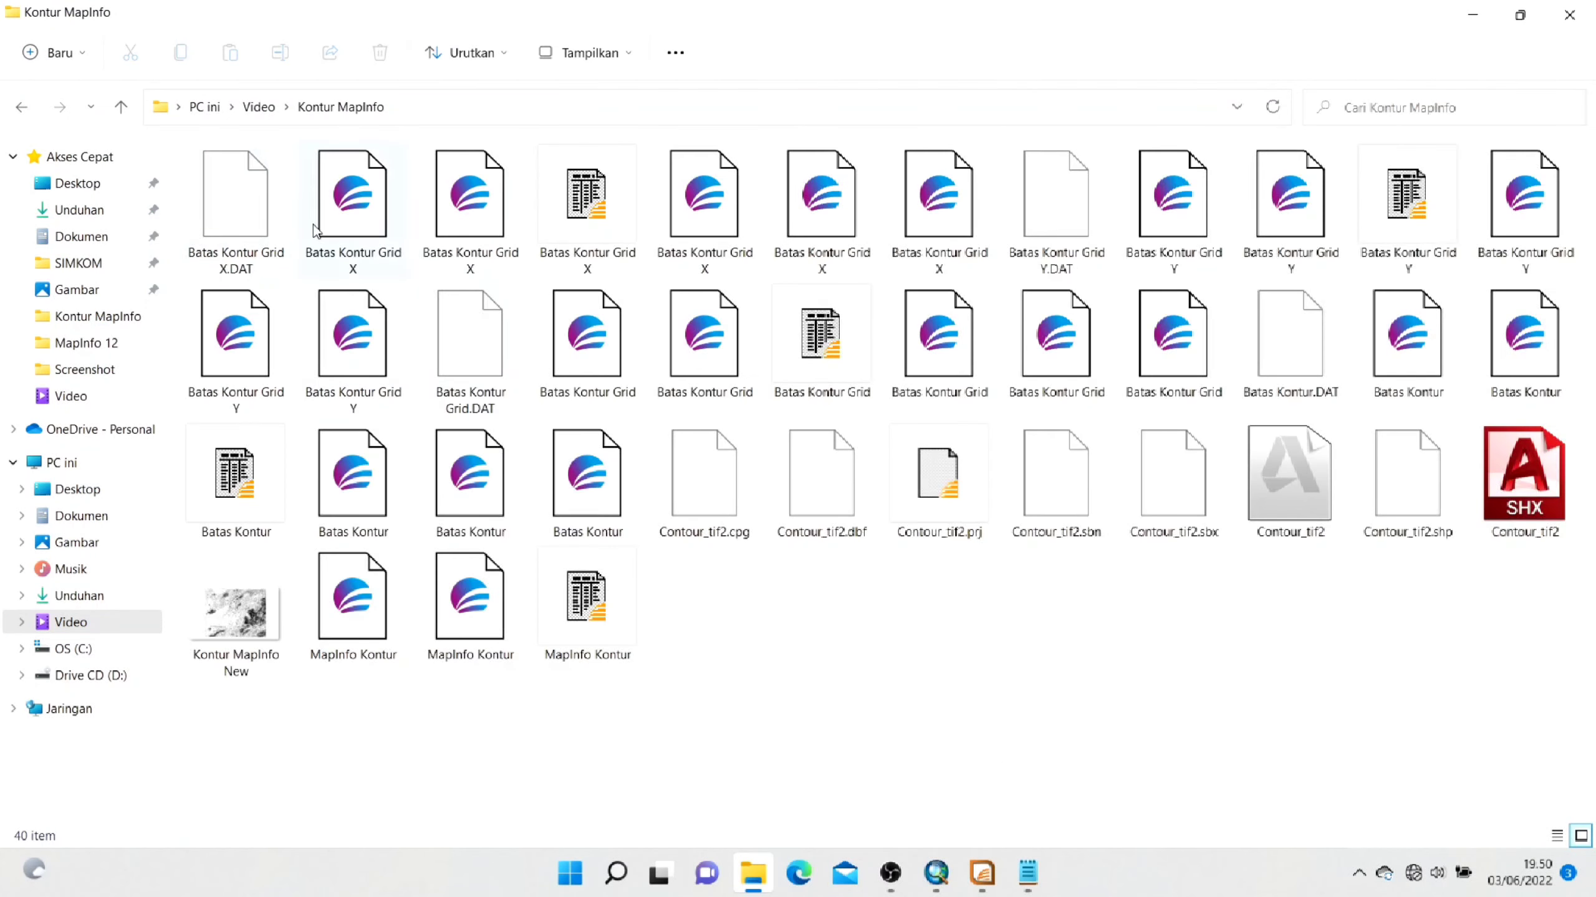
double_click(290, 620)
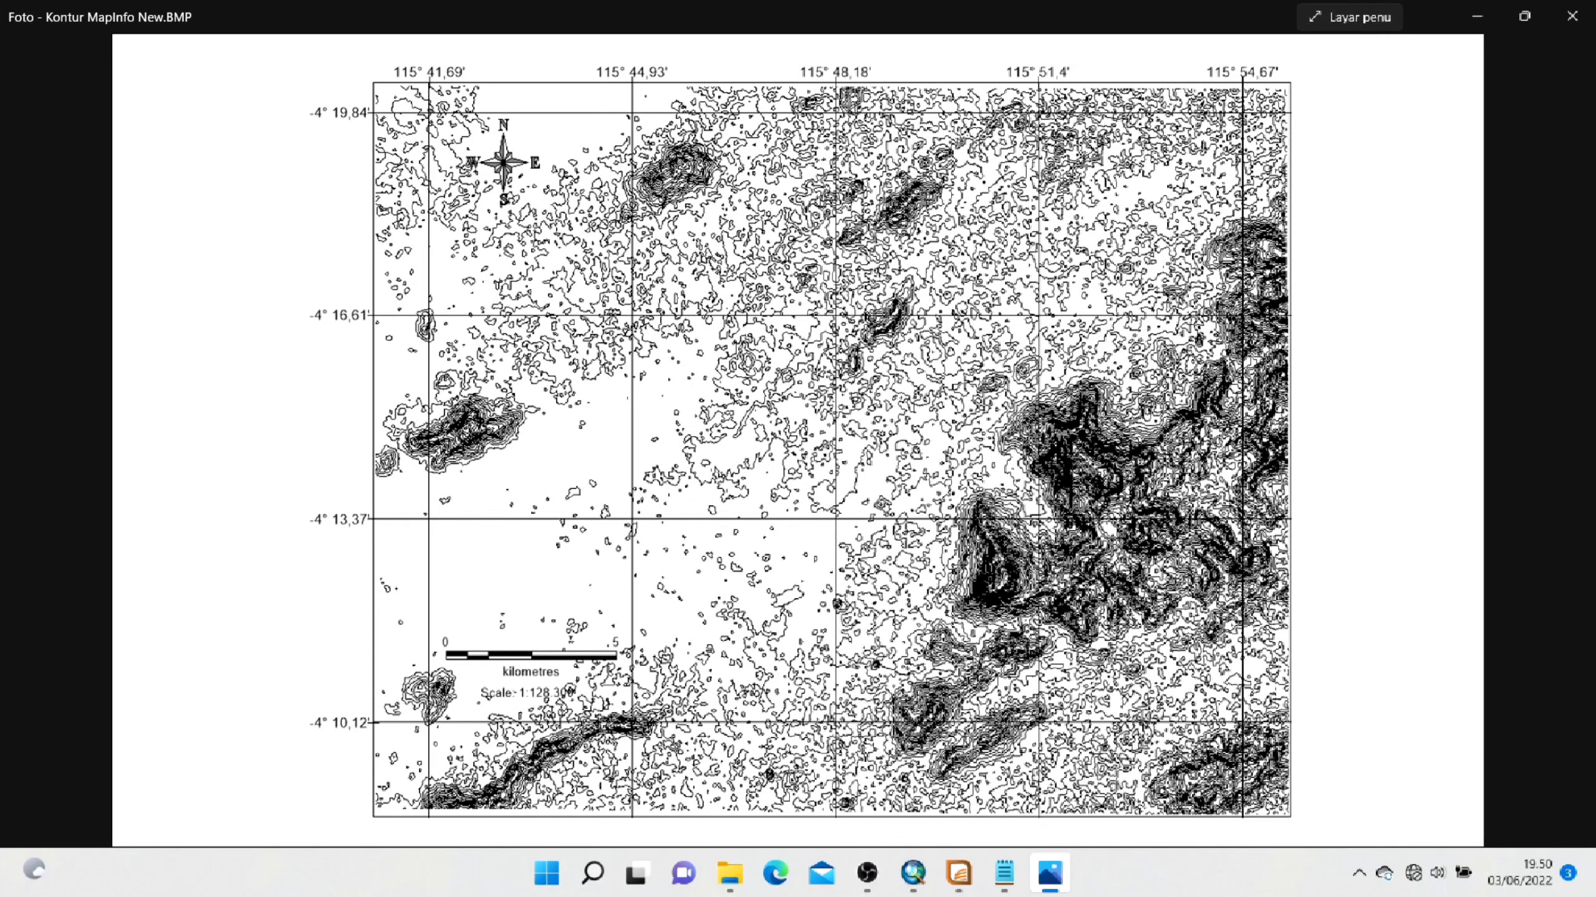
left_click(958, 873)
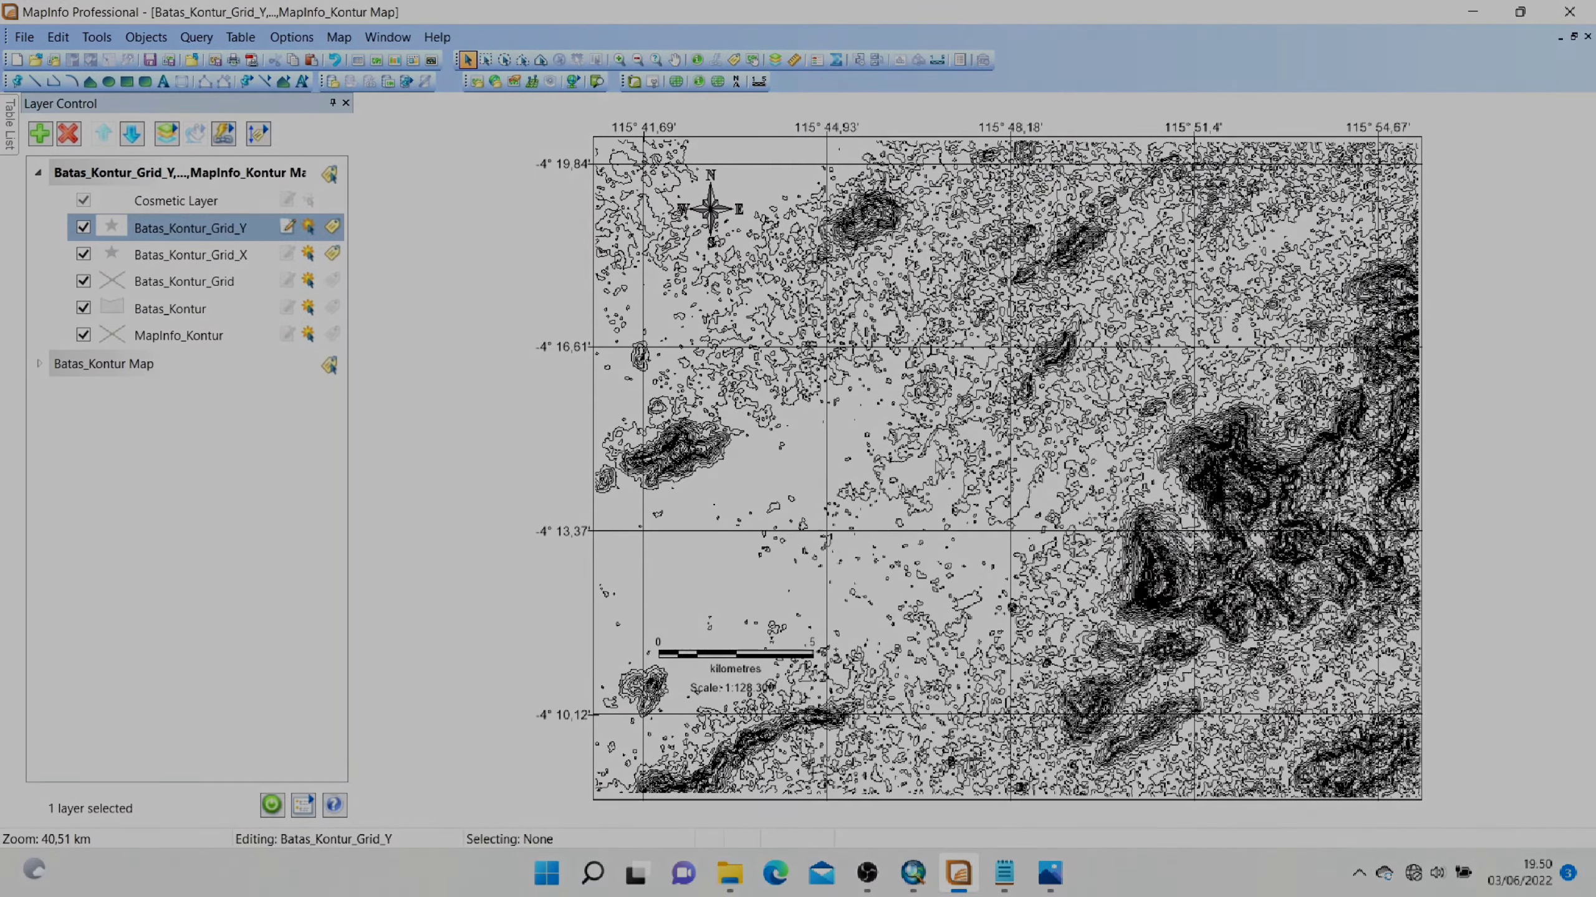